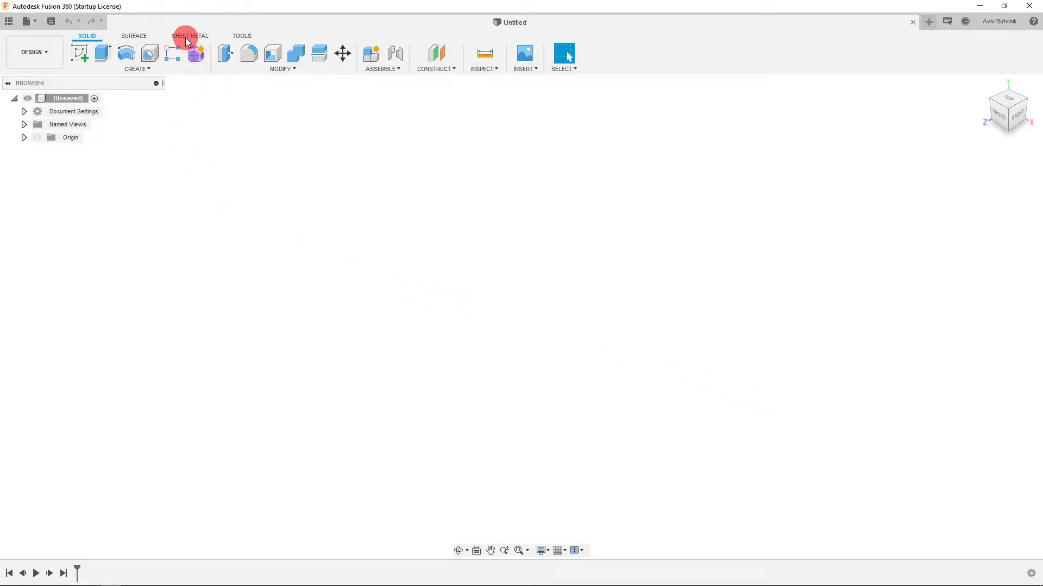
- Examine the Steel (mm) sheet metal rule and its editable settings without making changes
click(185, 37)
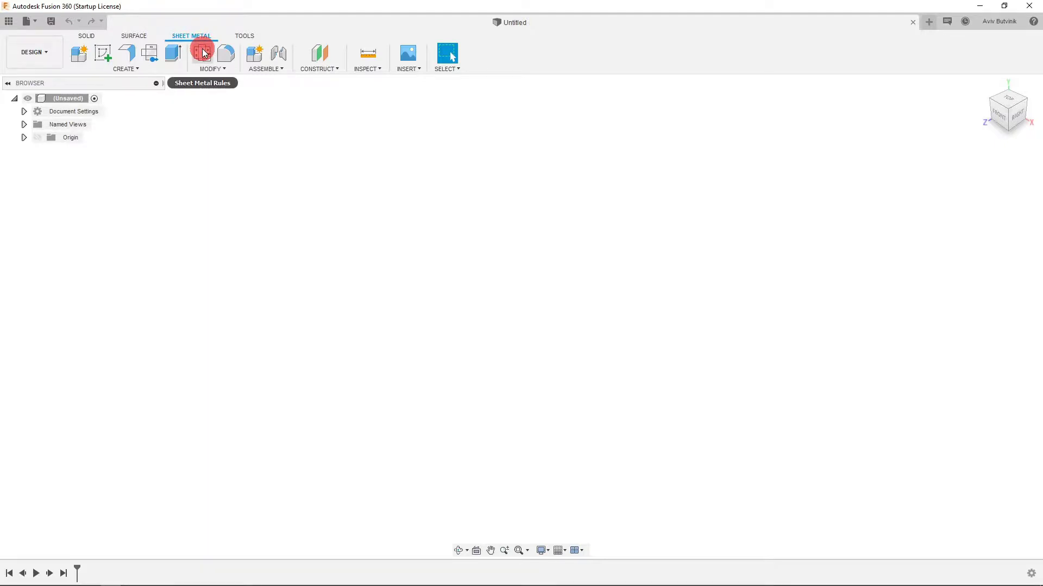
click(203, 52)
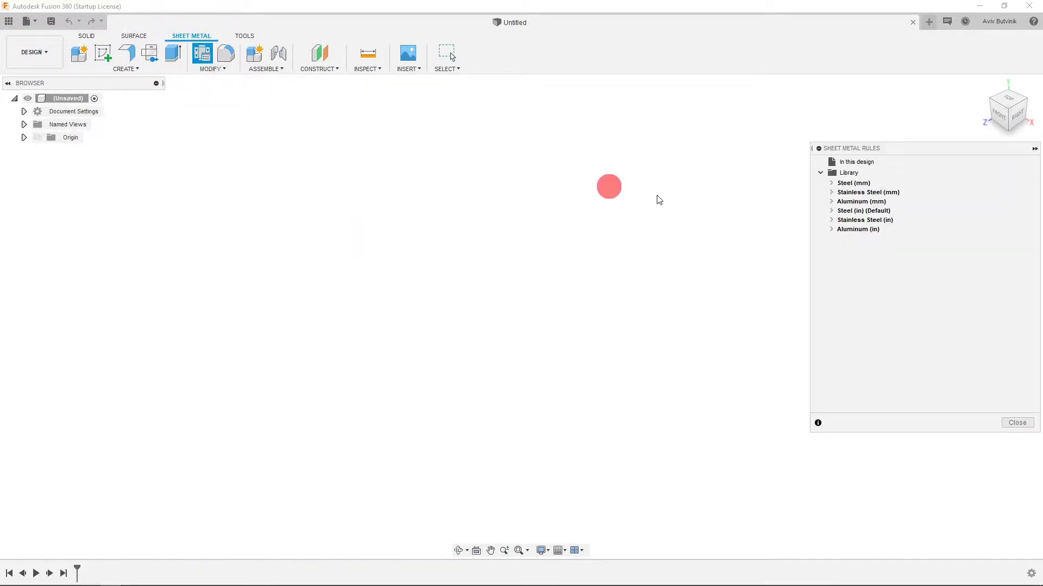
click(832, 185)
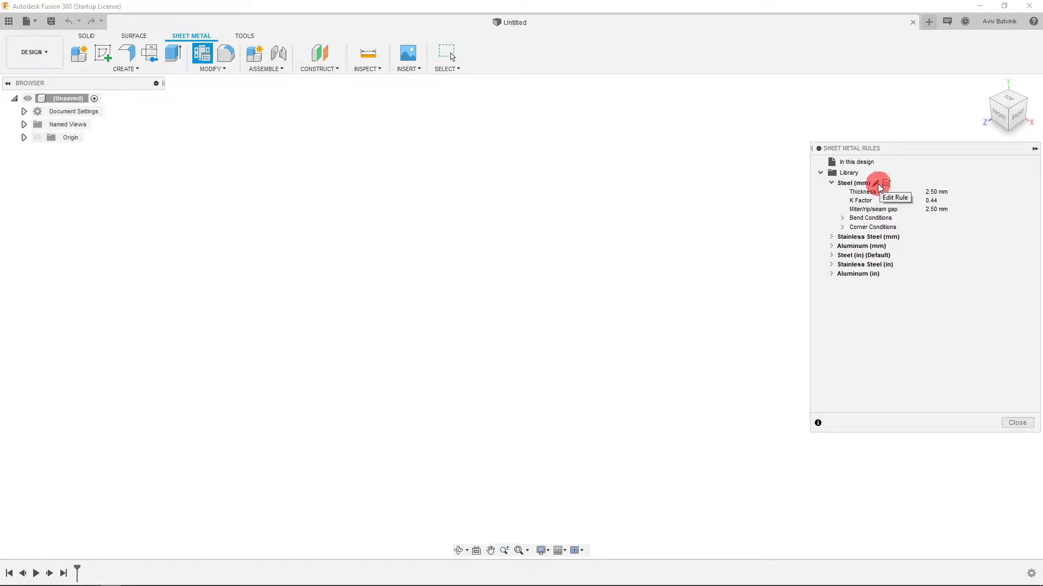
click(875, 185)
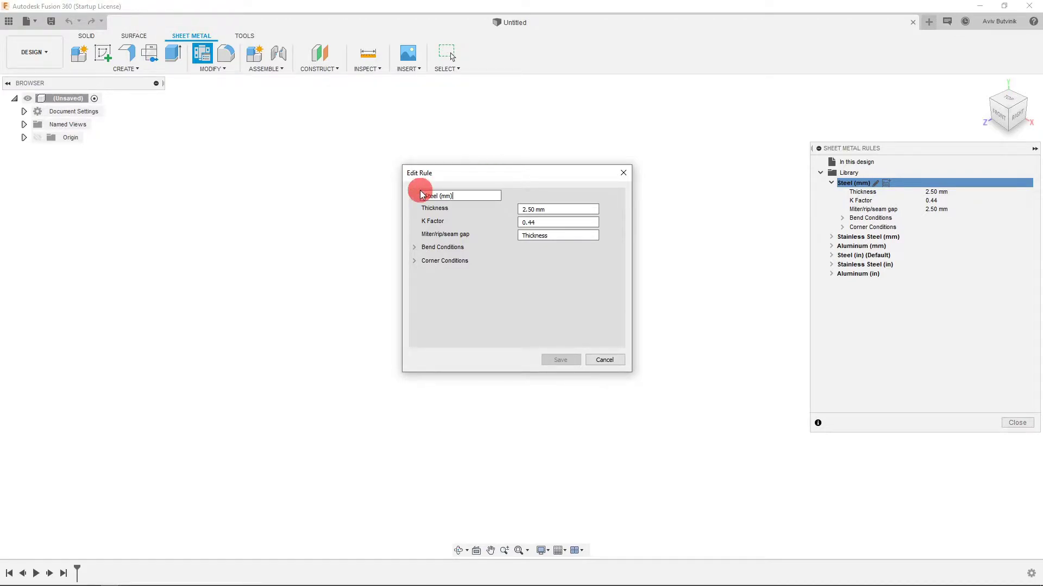
click(592, 362)
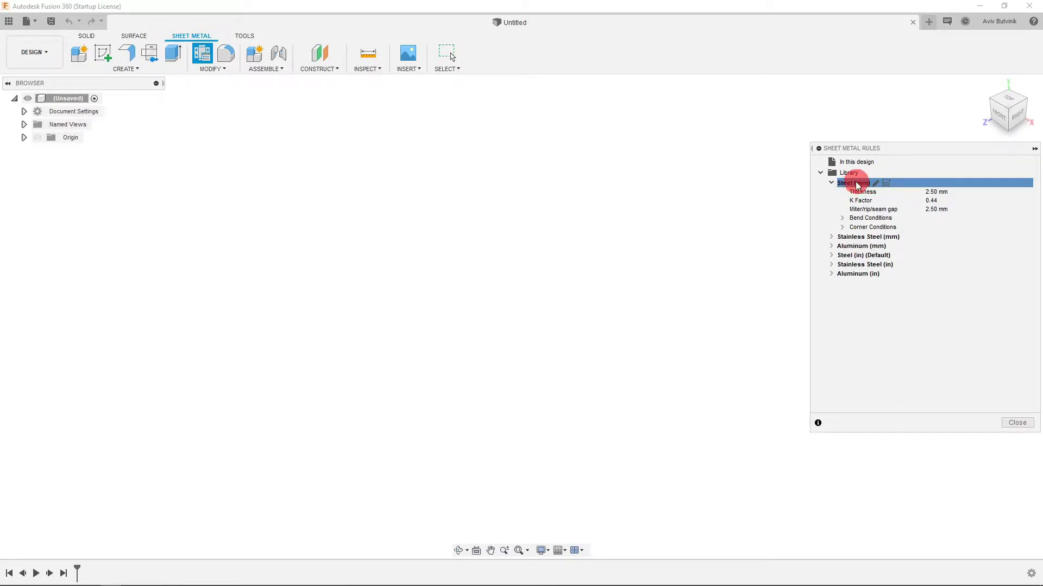
- Make Aluminum (mm) the default sheet metal rule
click(859, 259)
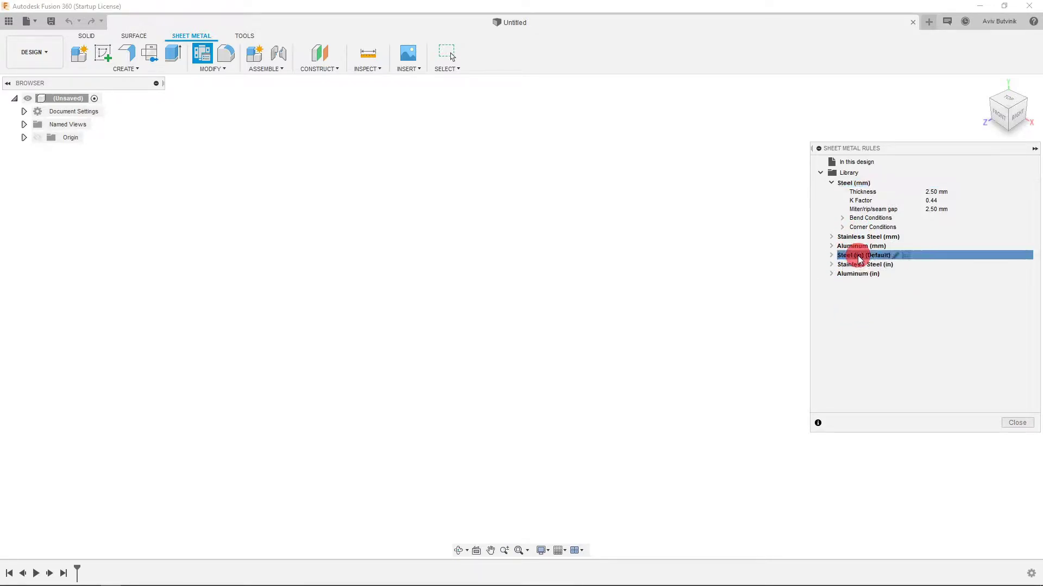
right_click(862, 260)
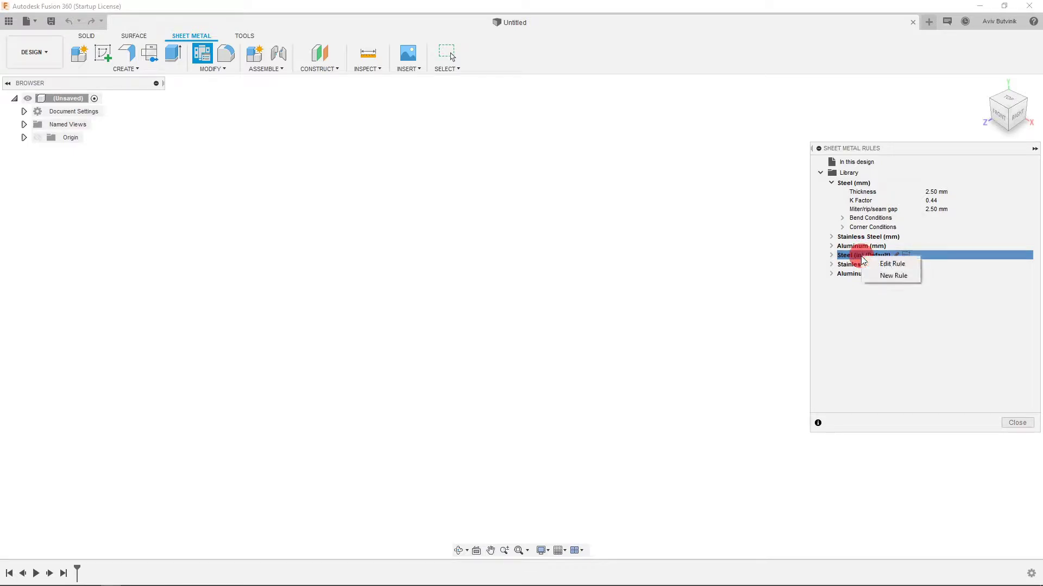
click(853, 247)
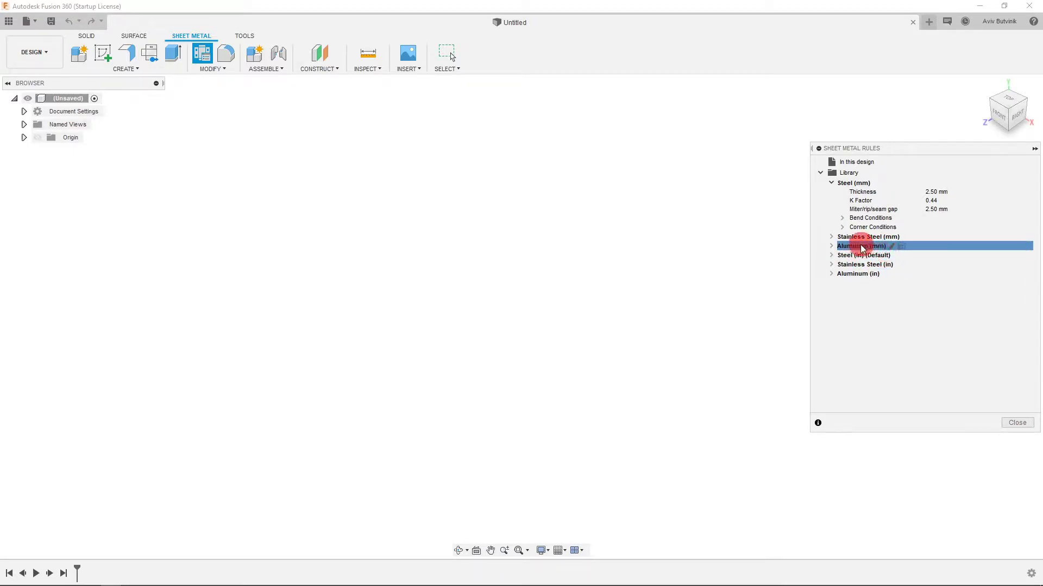
right_click(858, 247)
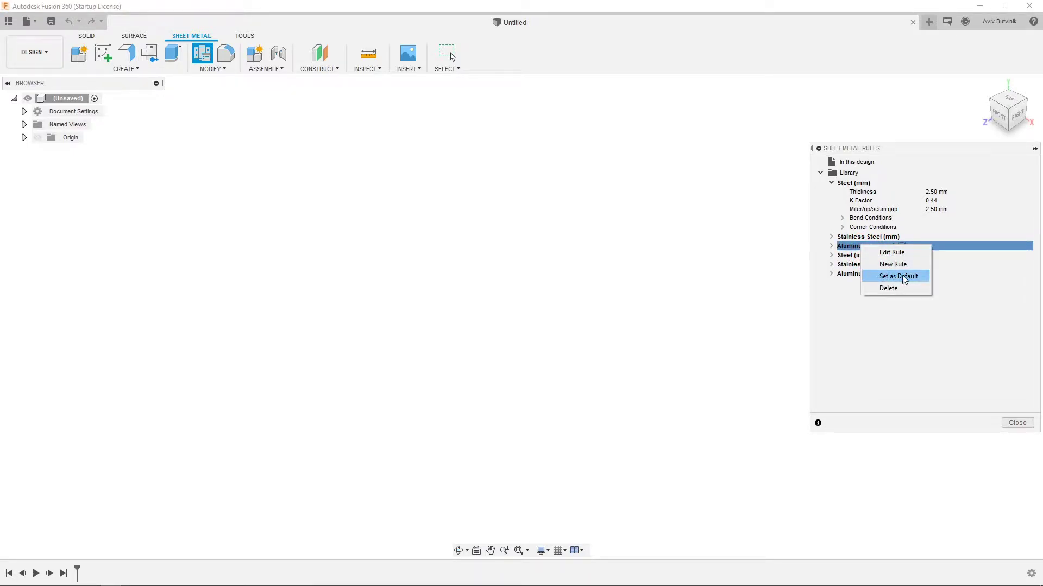
click(846, 257)
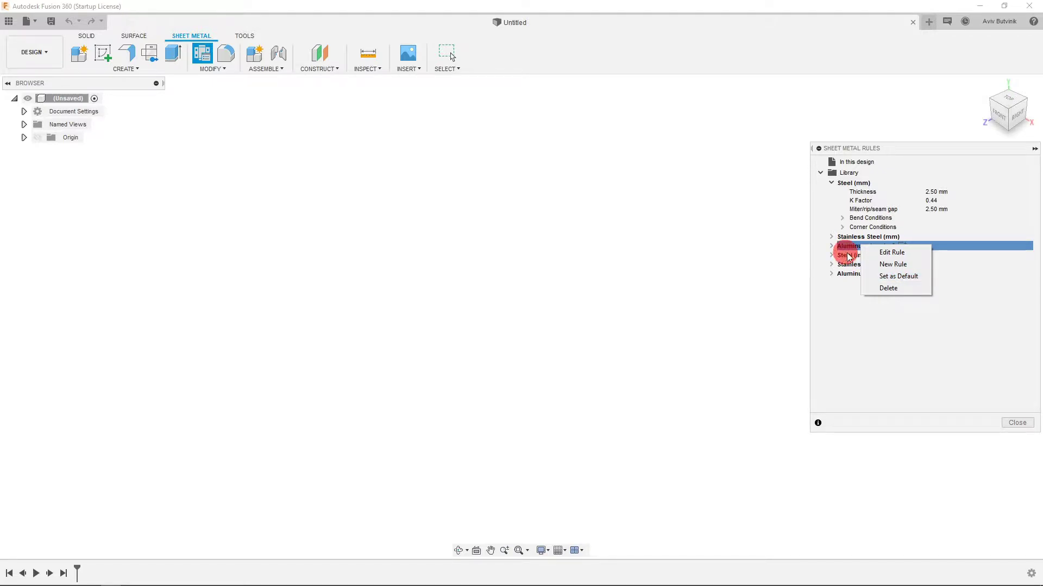
click(890, 282)
- Make Steel (in) the default sheet metal rule again
click(856, 257)
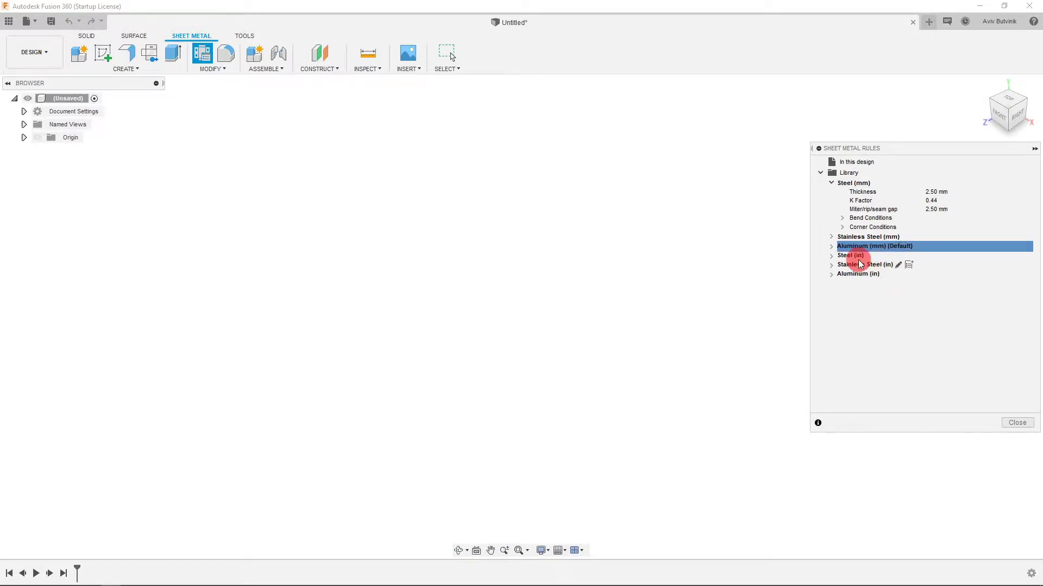
right_click(854, 256)
click(874, 288)
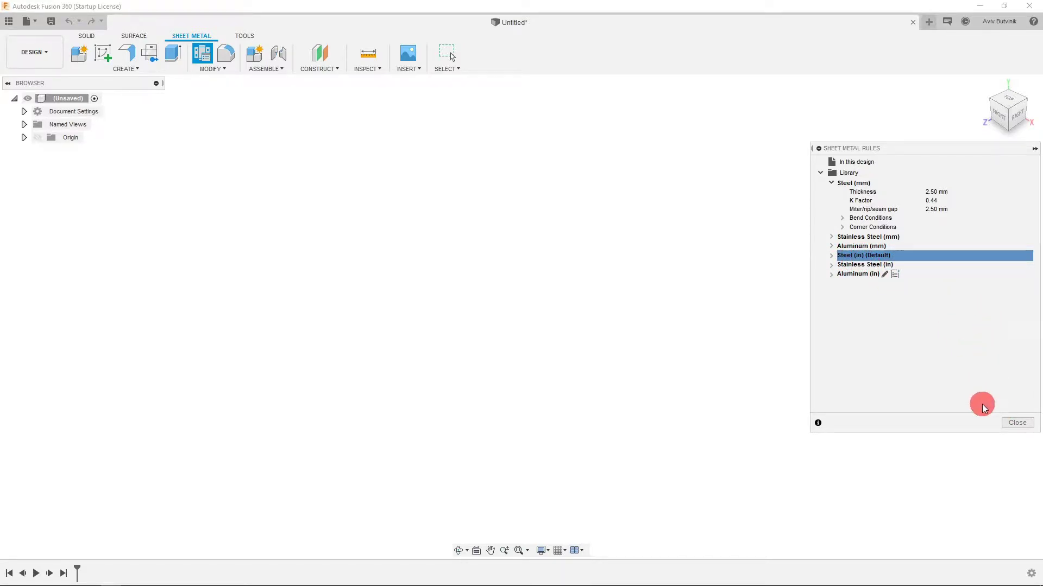
- Make Stainless Steel (in) the default sheet metal rule and close the rules
right_click(865, 265)
click(885, 295)
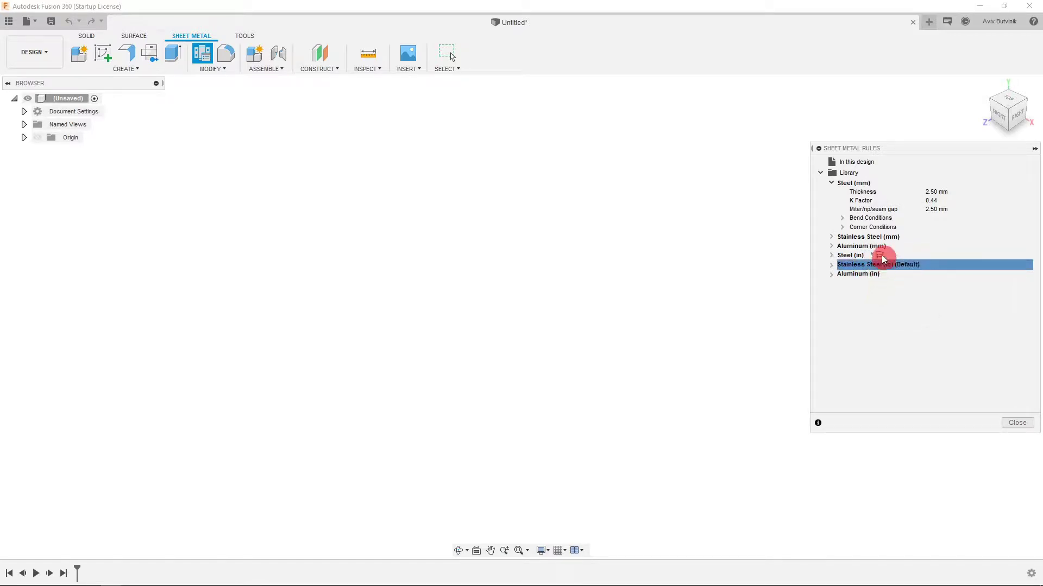
click(1012, 424)
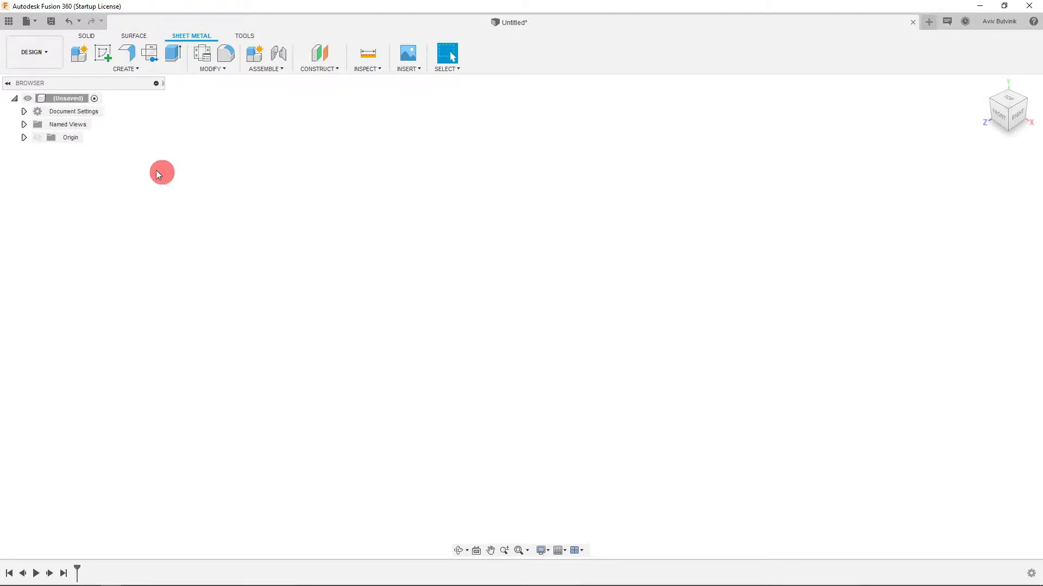
- Start a new sketch on the YZ origin plane, seen from the right side
click(24, 137)
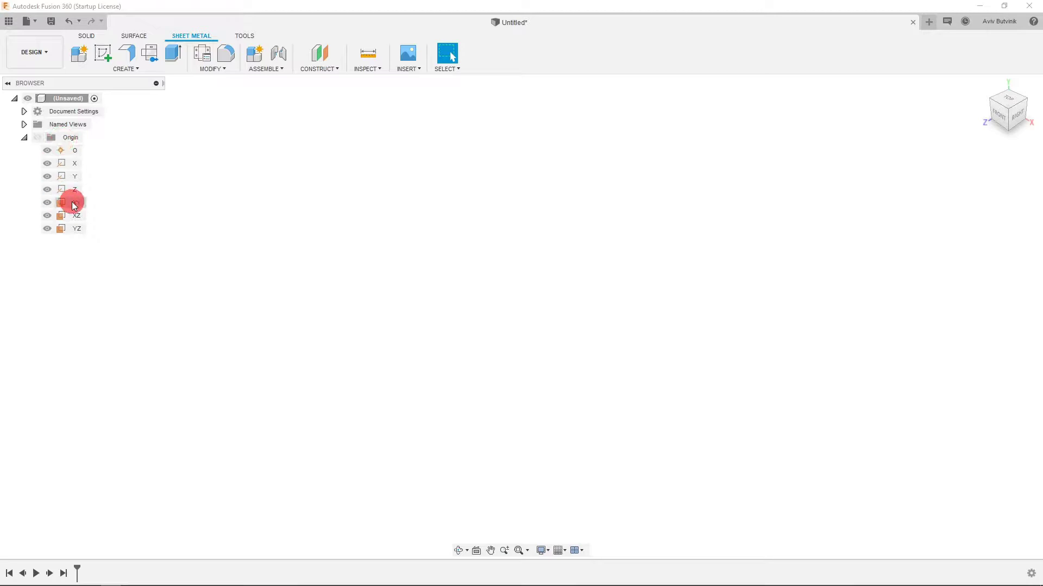
click(71, 228)
click(1013, 116)
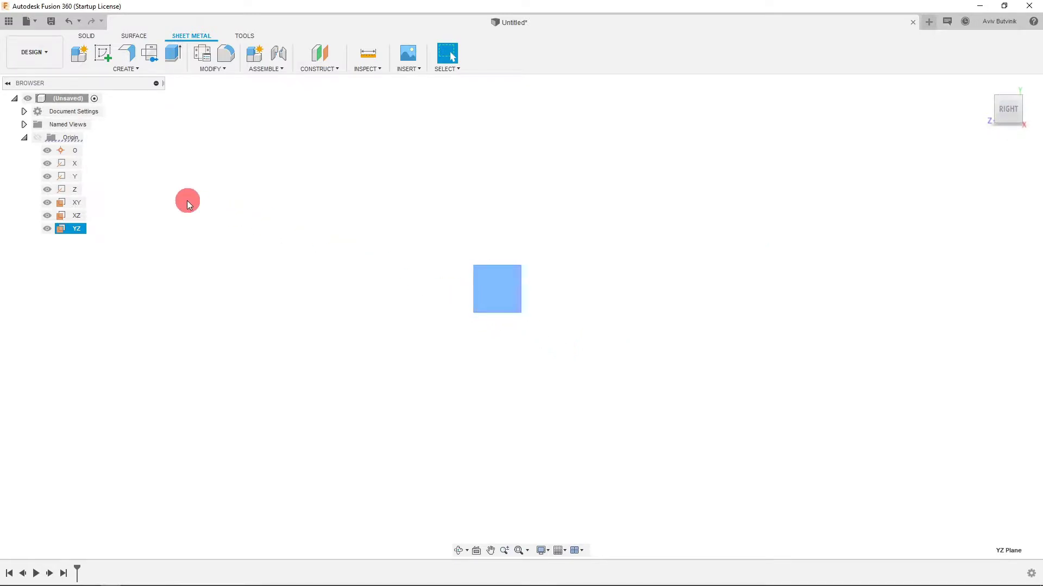
click(103, 52)
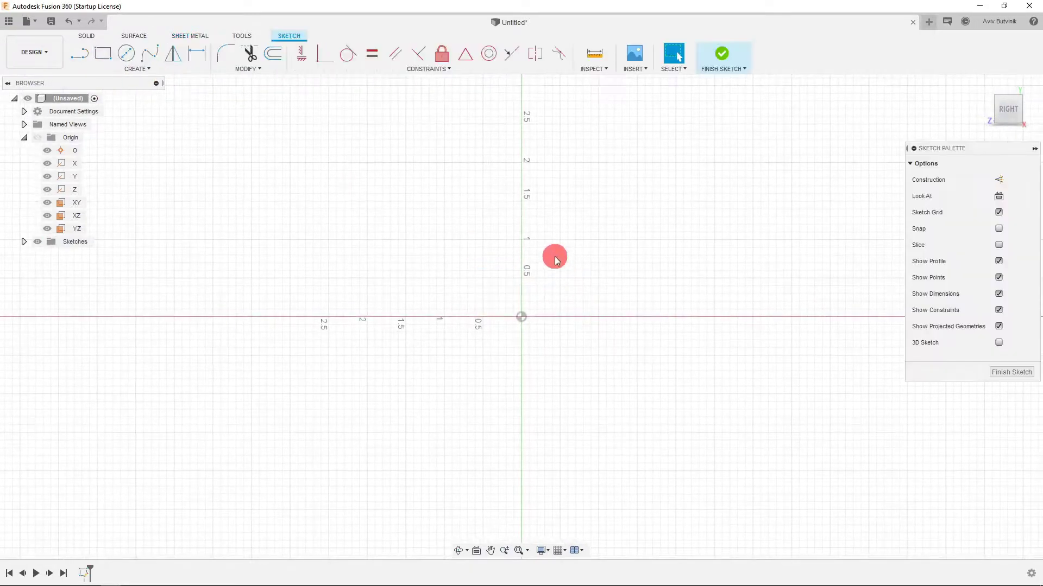
- Sketch a horizontal line about 4.54 in long from the origin toward positive Z
click(78, 54)
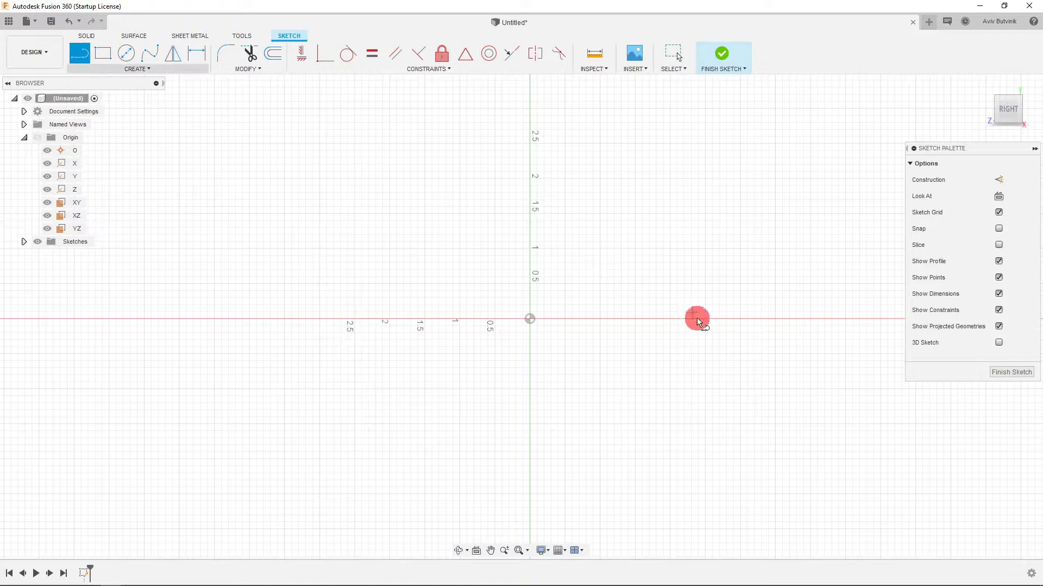
click(530, 319)
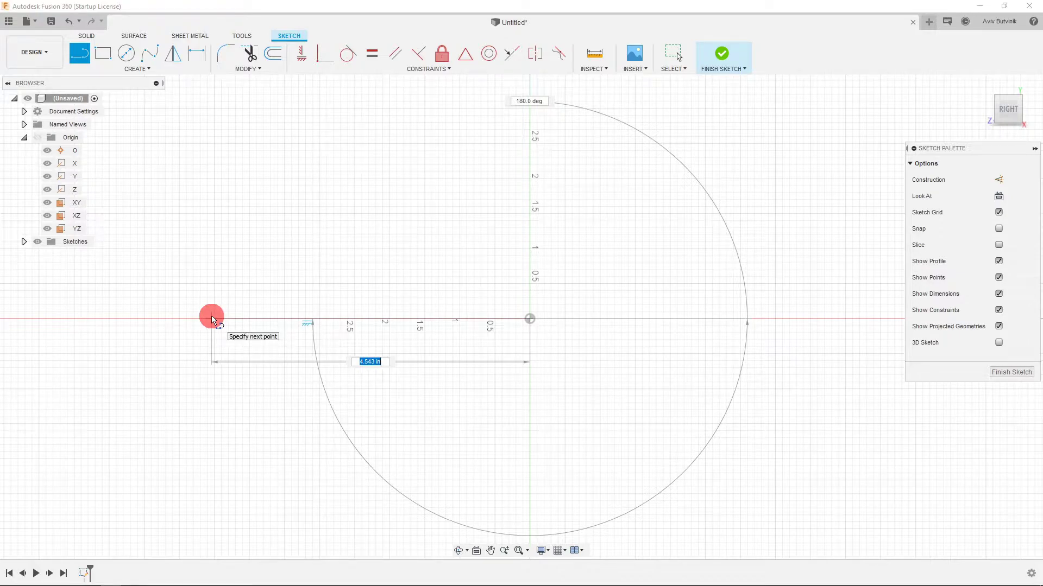
click(212, 319)
key(Escape)
- Dimension the horizontal line's length to 7.5 in
click(199, 55)
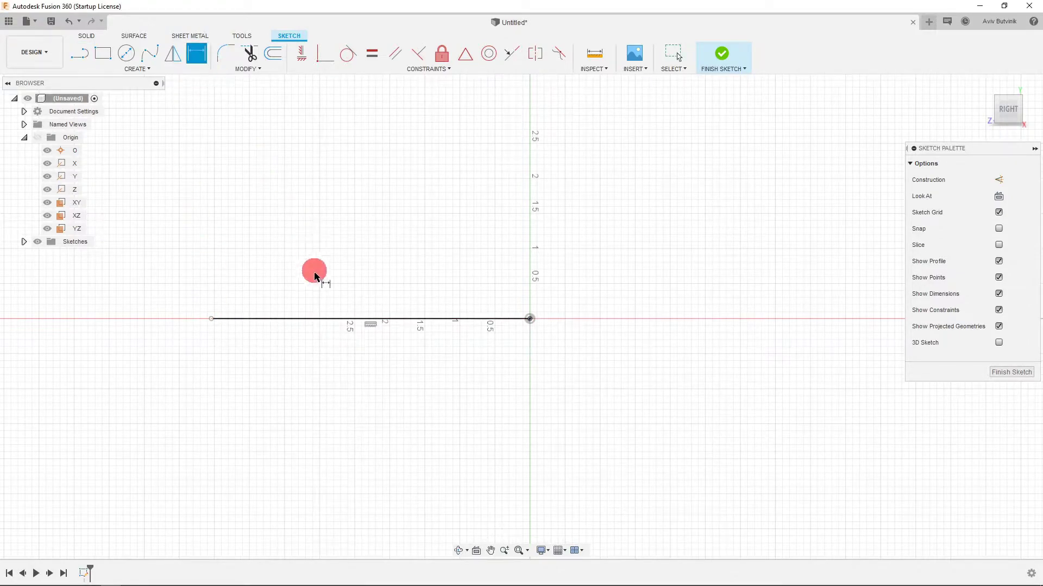
click(321, 319)
click(361, 272)
text(7.5)
key(Return)
- From the line's free end, sketch a downward-sloping segment about 1.38 in long, continued by a parallel horizontal segment about 1.89 in long
scroll(711, 291, down, 4)
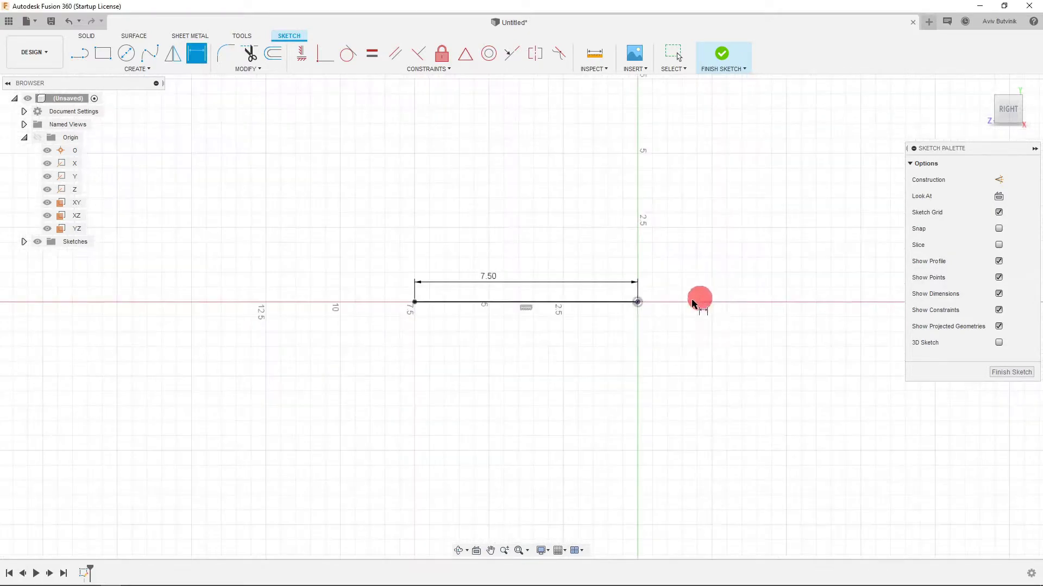
scroll(251, 286, up, 3)
click(79, 53)
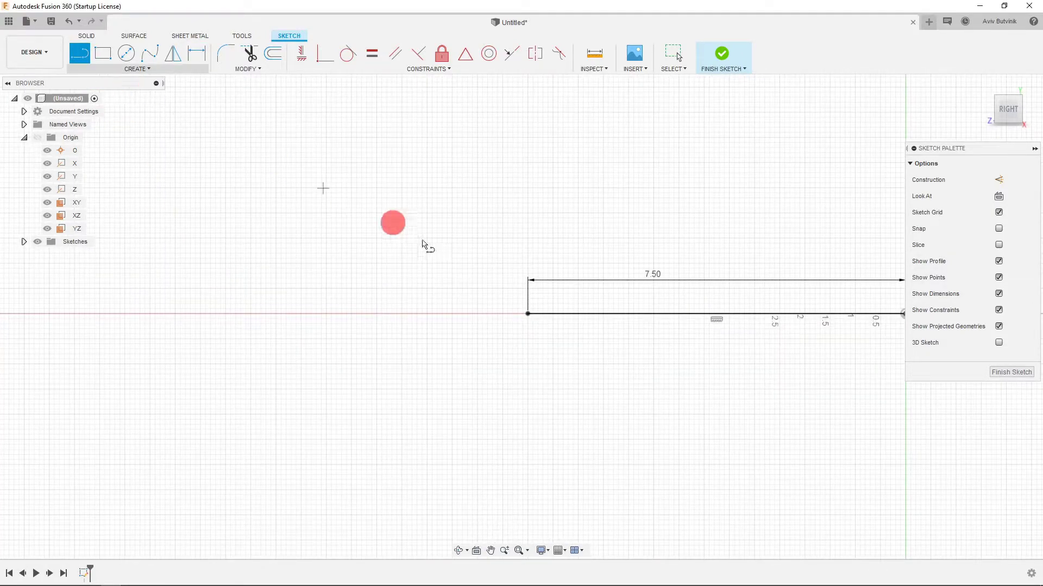
click(528, 314)
click(467, 348)
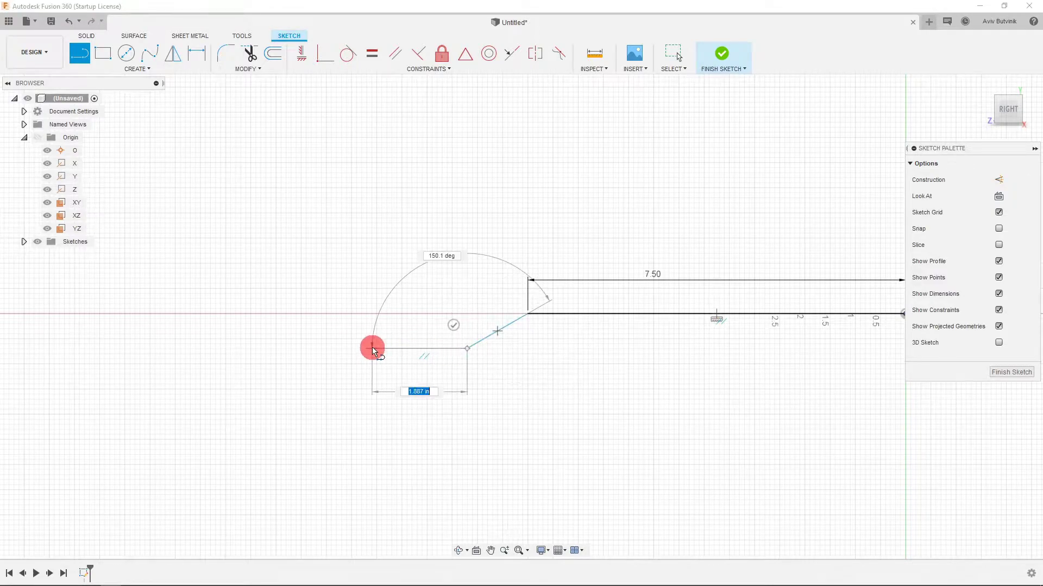
click(372, 348)
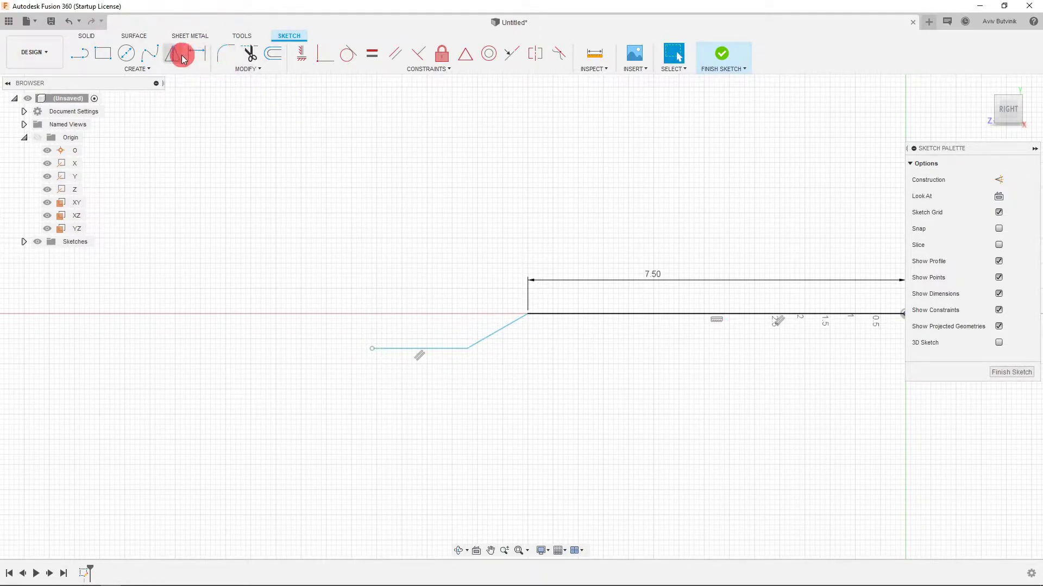
- Dimension the angle between the sloping segment and the long horizontal line's extension to 30 degrees
click(197, 54)
click(510, 323)
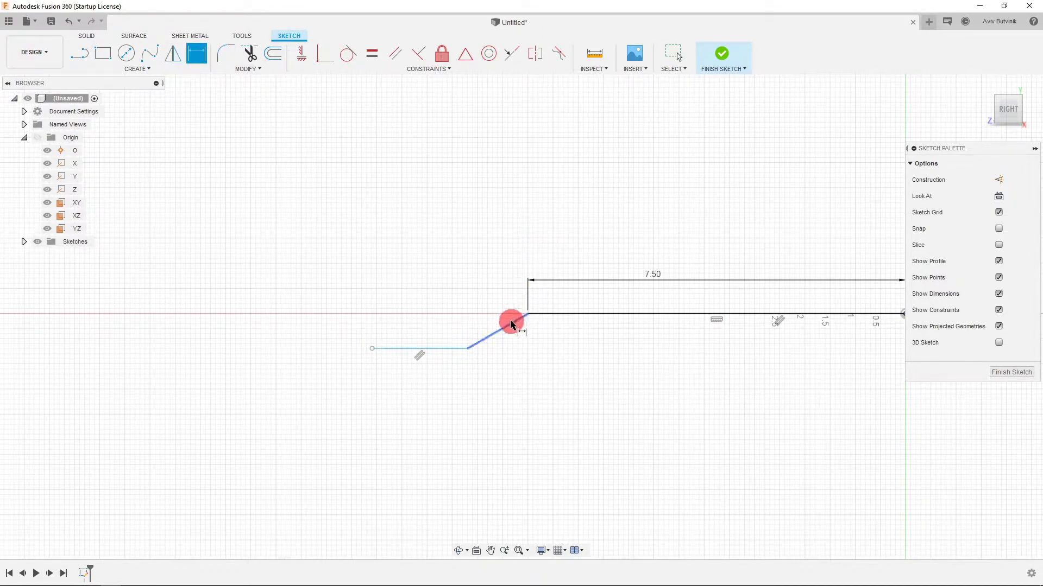
click(548, 315)
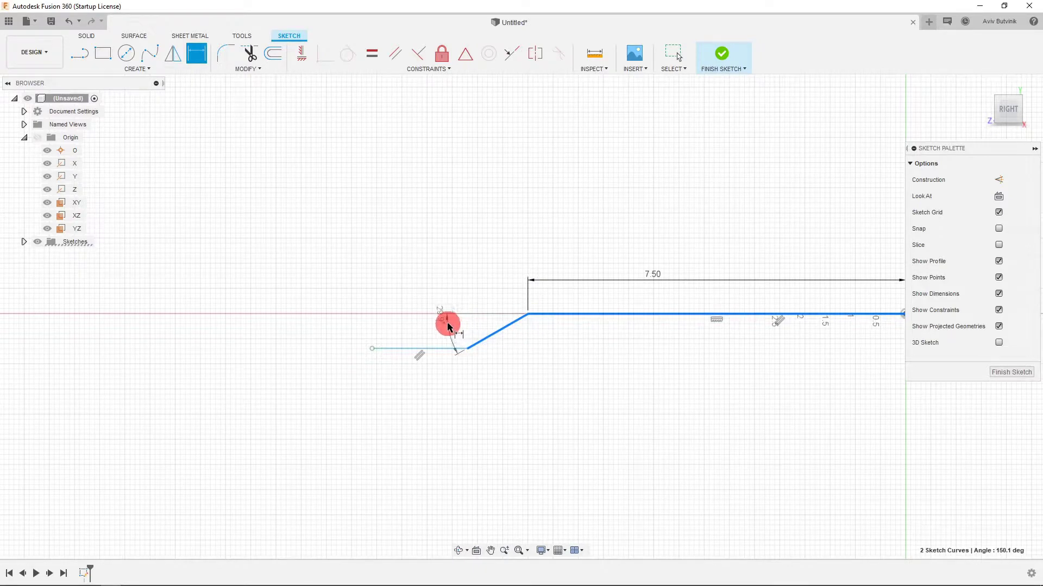
click(447, 334)
key(Return)
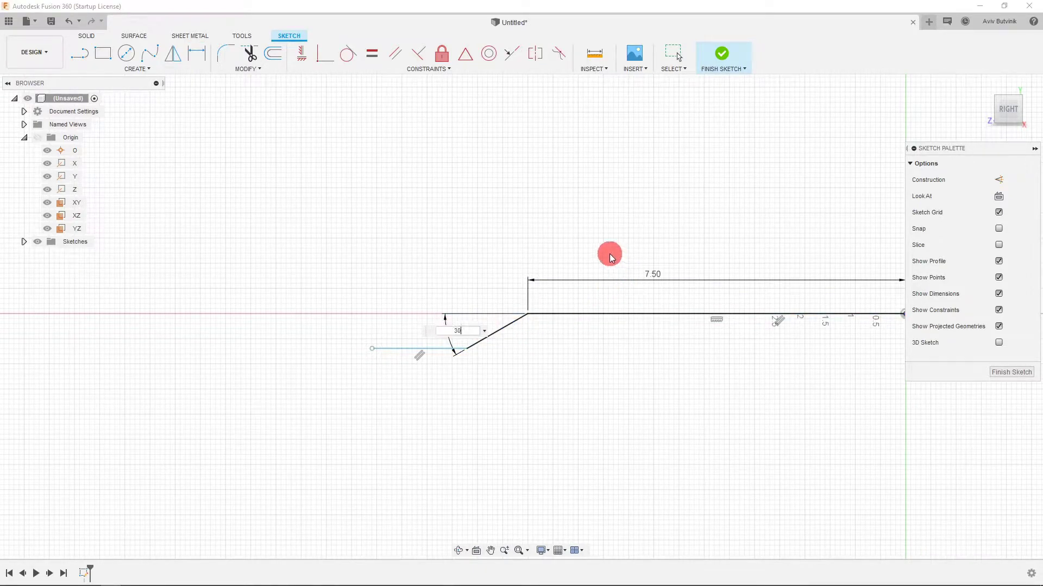
key(Escape)
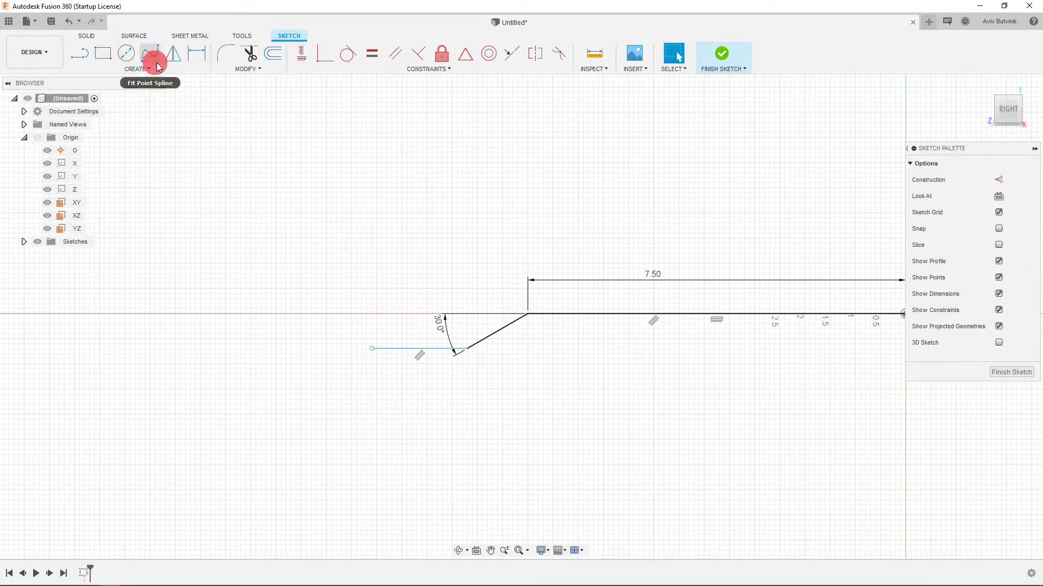
- Dimension the sloping segment's length to 1 in
click(196, 65)
click(489, 336)
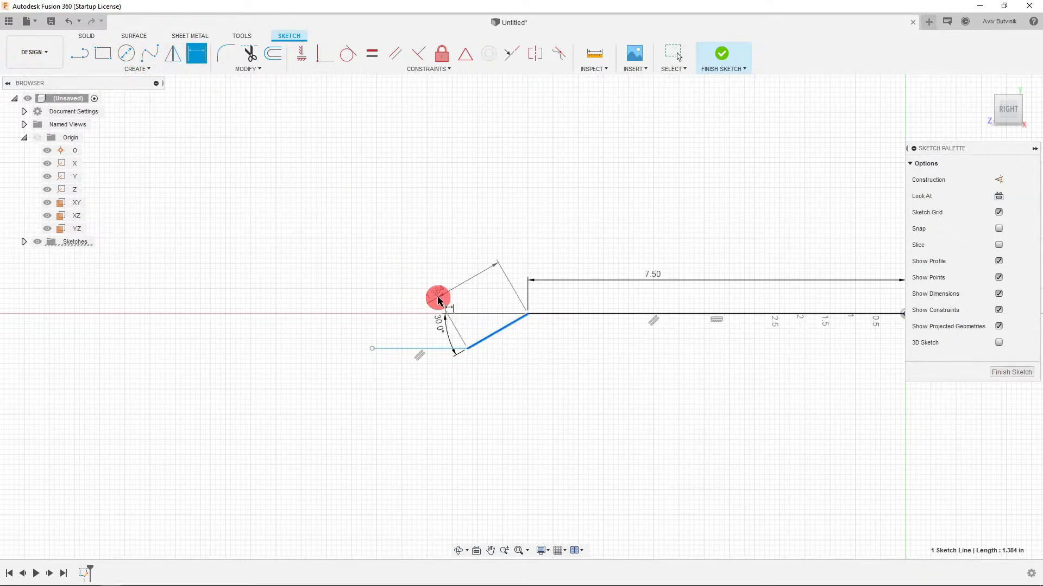
click(454, 295)
text(1)
key(Return)
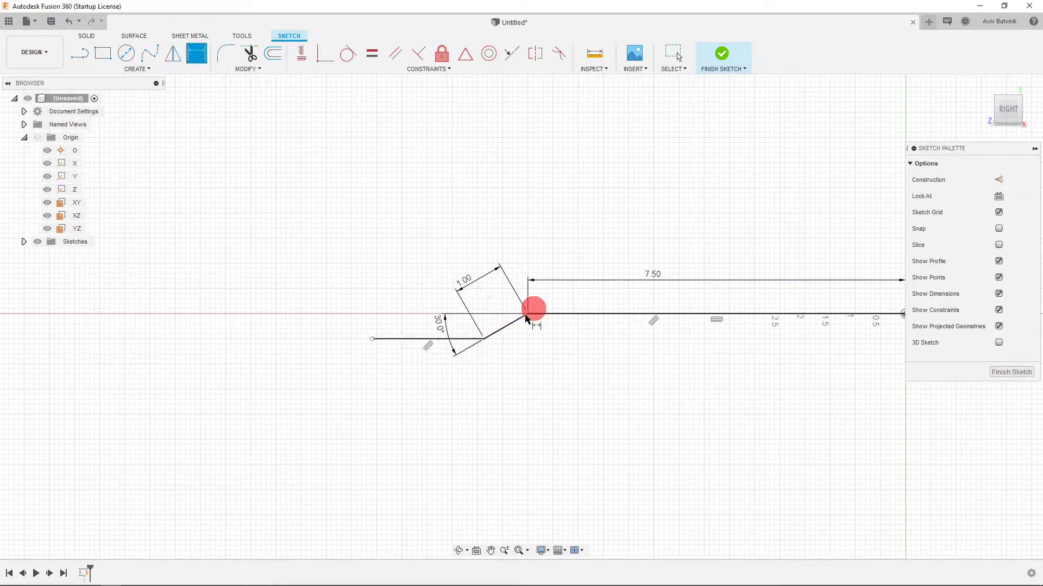
- Dimension the short horizontal segment by linking its length to the sloping segment's dimension, and finish the sketch
click(423, 340)
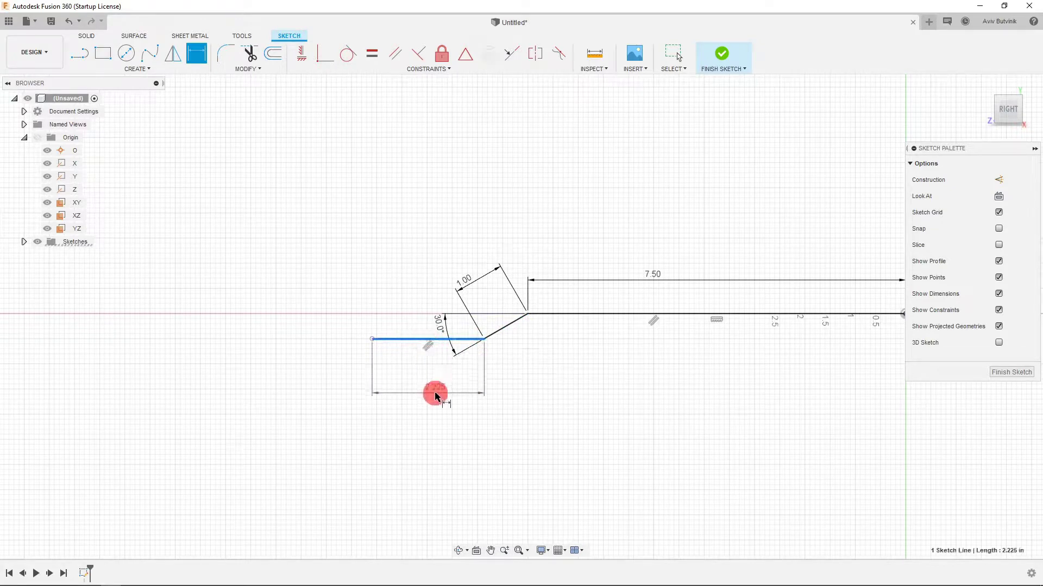
click(433, 392)
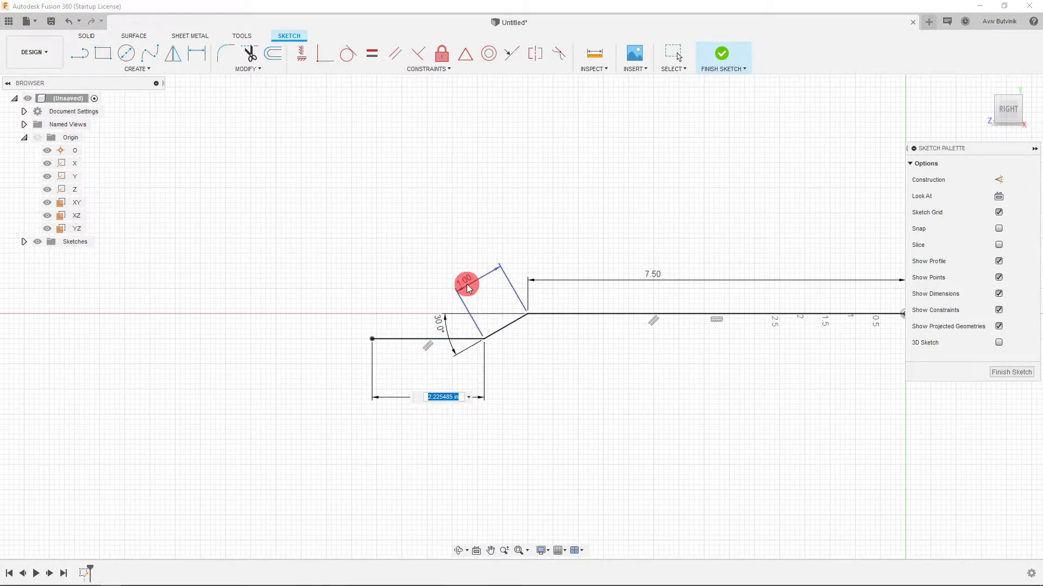
click(466, 286)
key(Return)
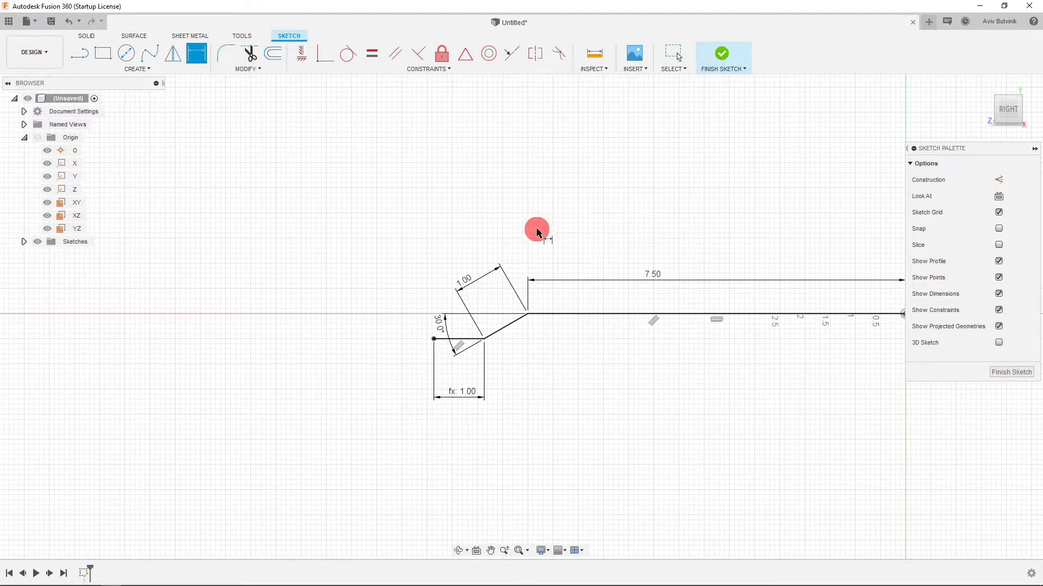
key(Escape)
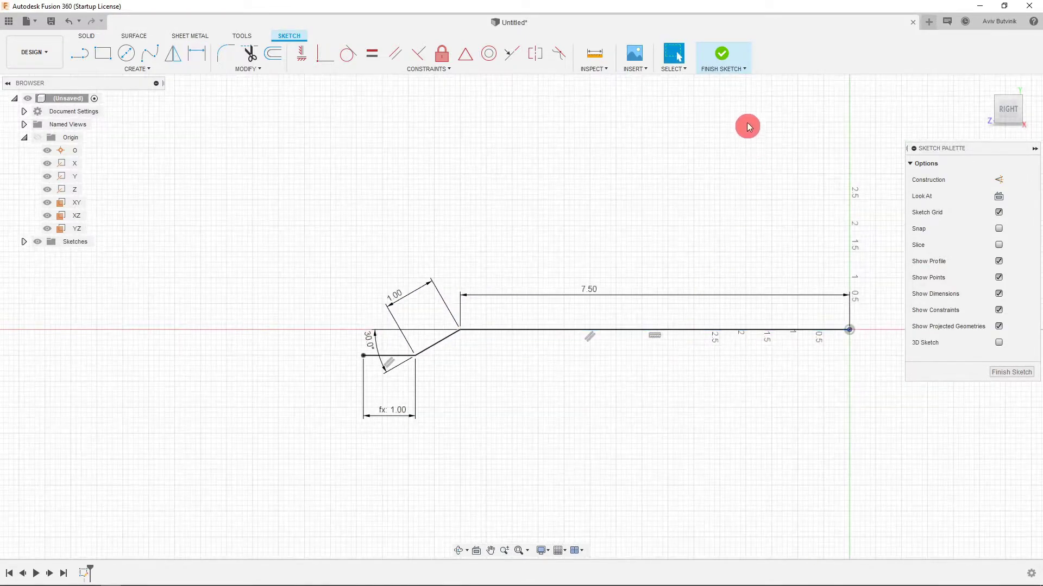
click(728, 63)
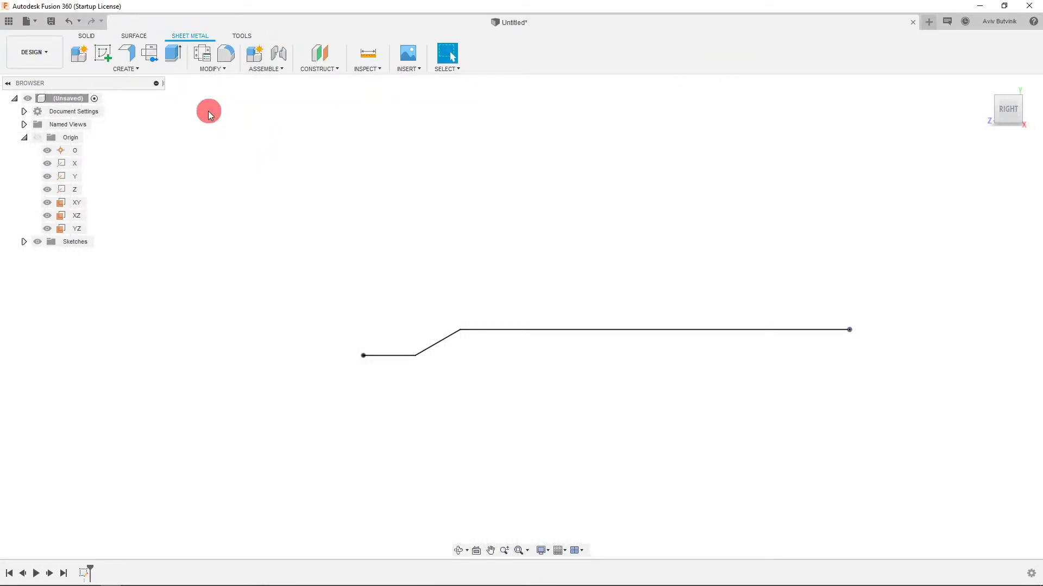
- Start a Flange from the chained open three-segment profile with its direction set to Symmetric
click(124, 77)
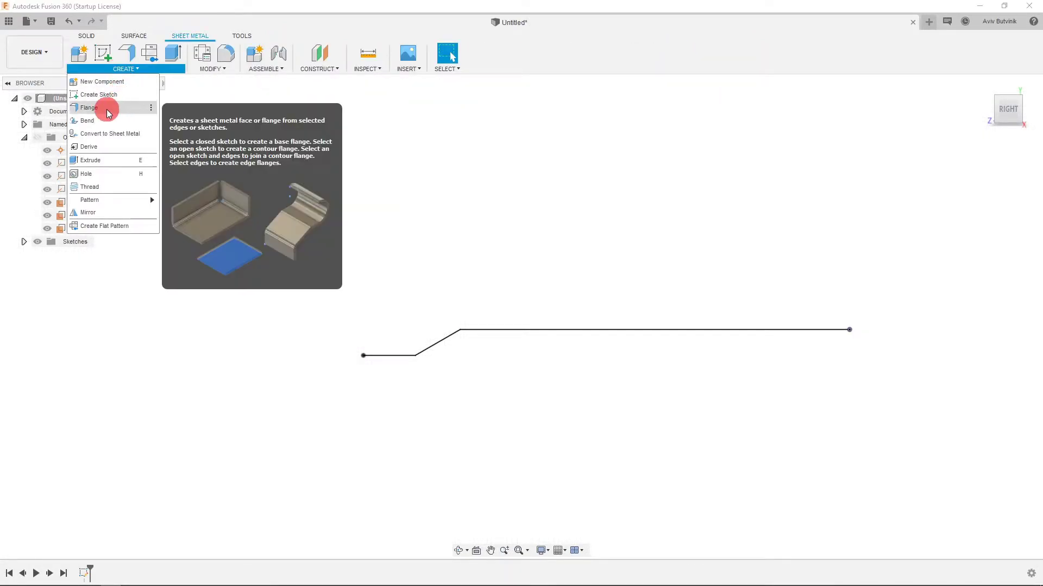
click(103, 107)
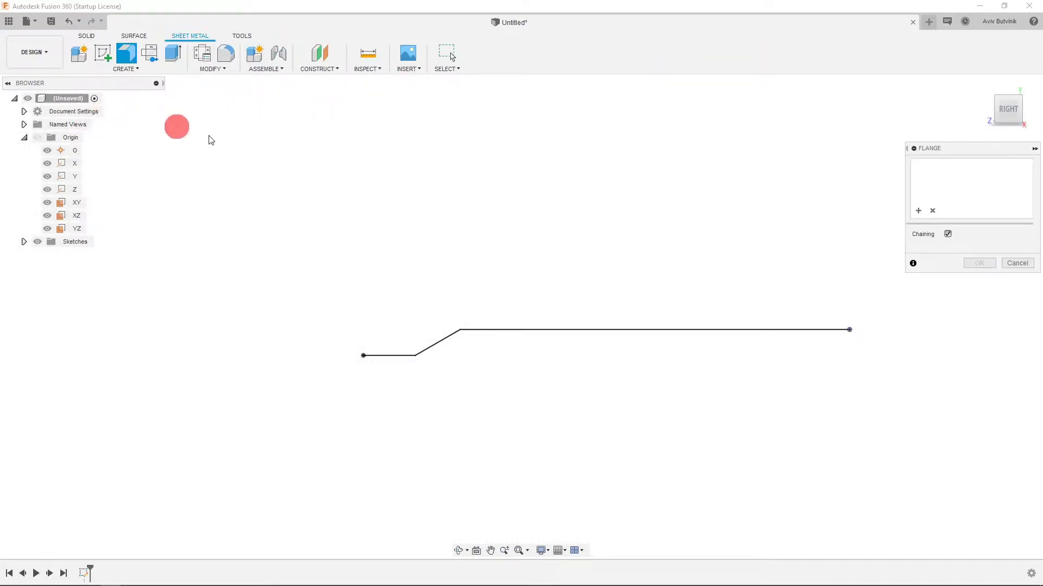
click(546, 331)
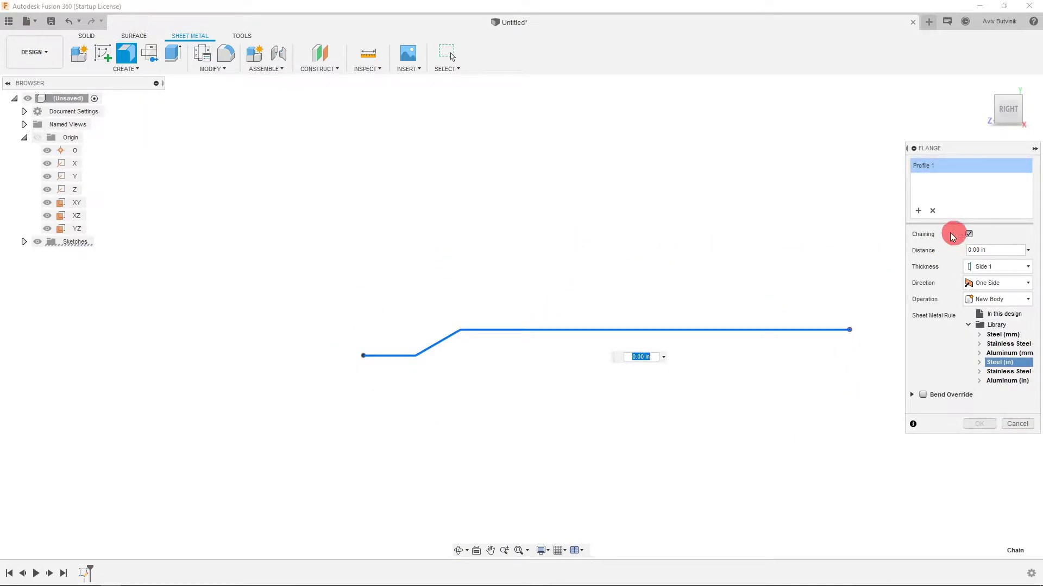
click(1003, 102)
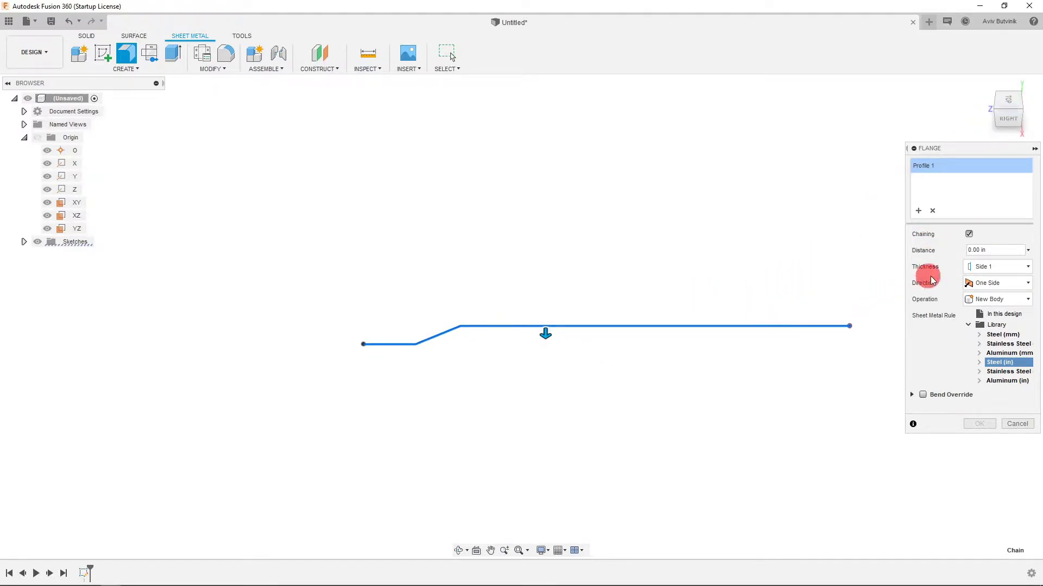
click(988, 283)
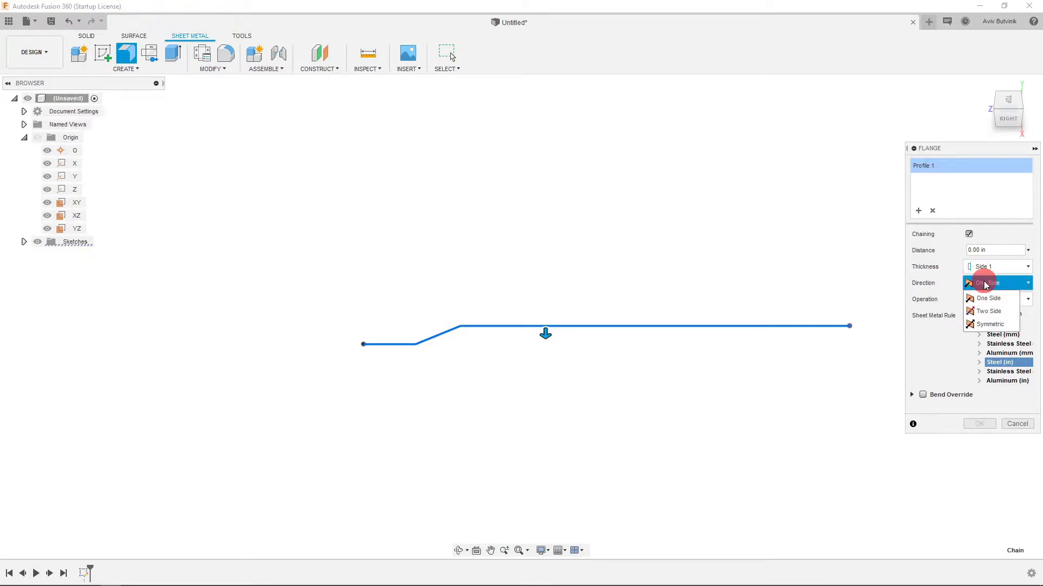
click(996, 324)
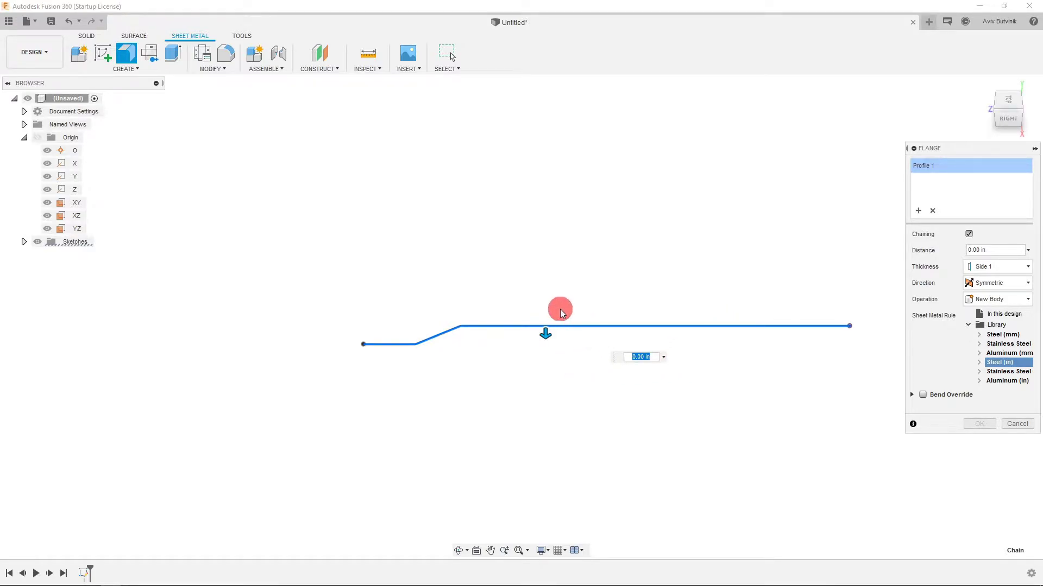
- Extend the flange to both sides of the profile, trying a distance of 0.25 in and settling on 0.5 in
drag(546, 334, 546, 348)
click(646, 362)
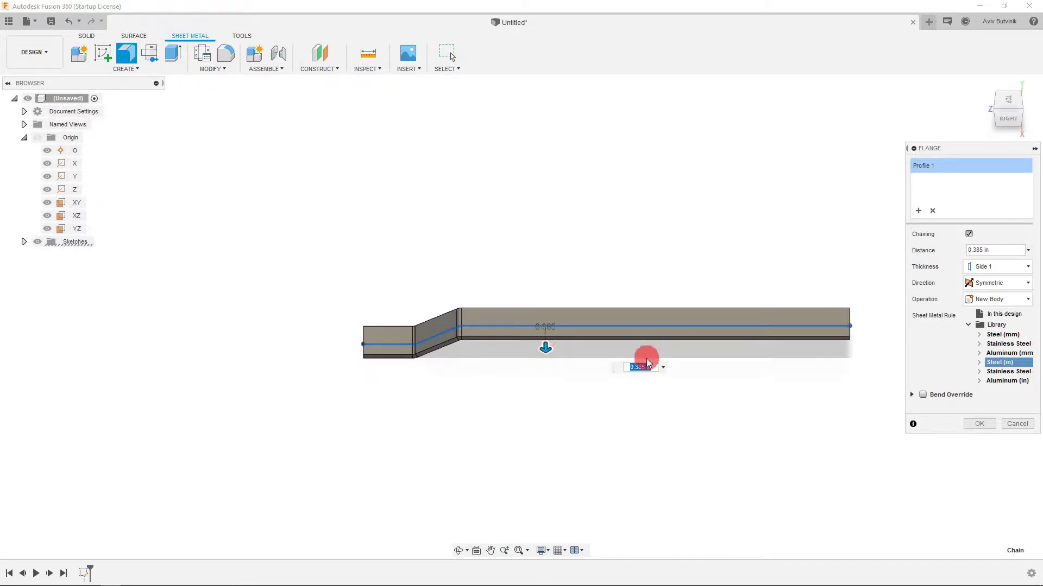
click(647, 367)
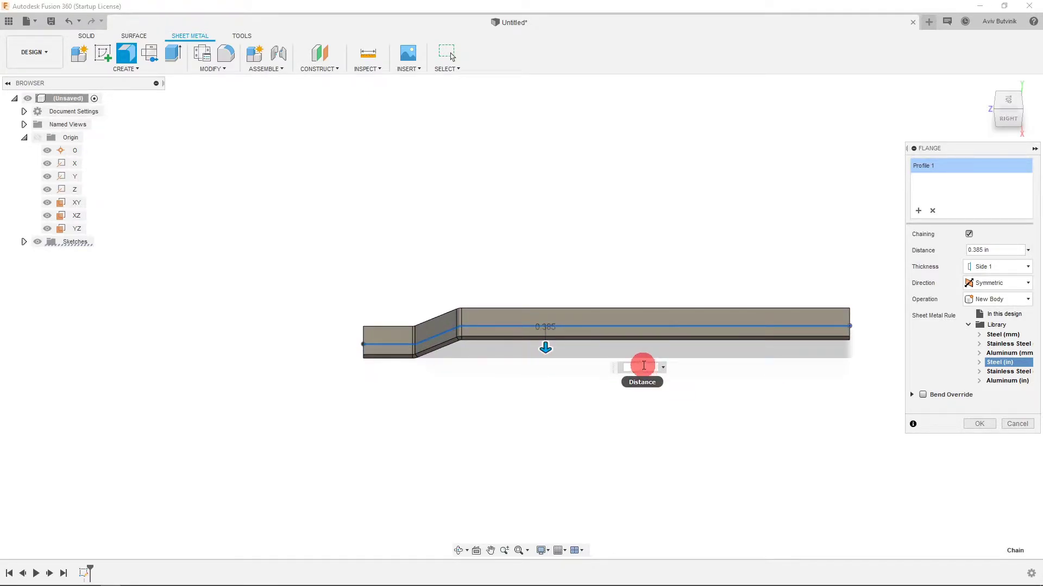
key(BackSpace)
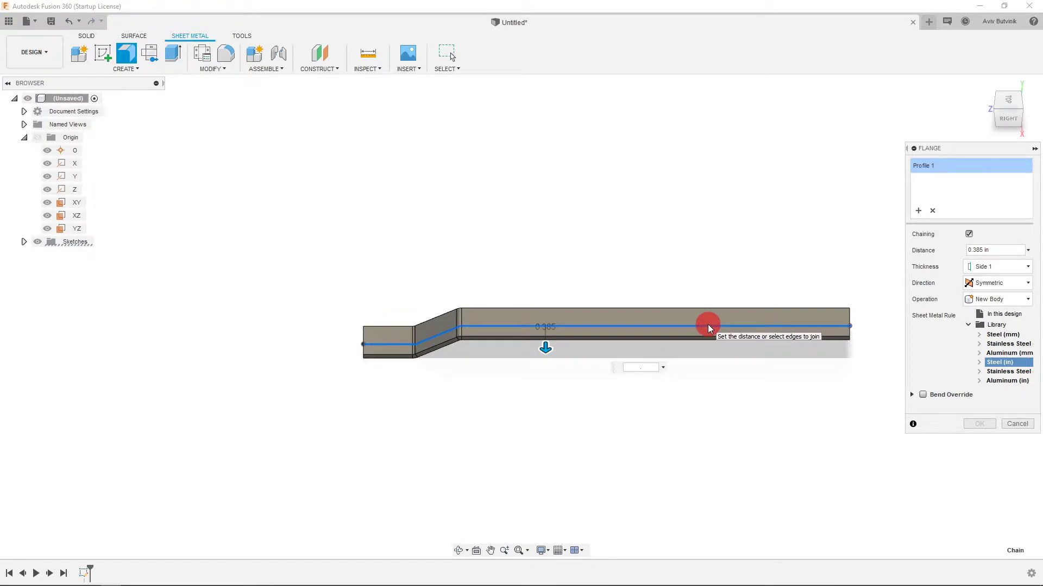
text(25)
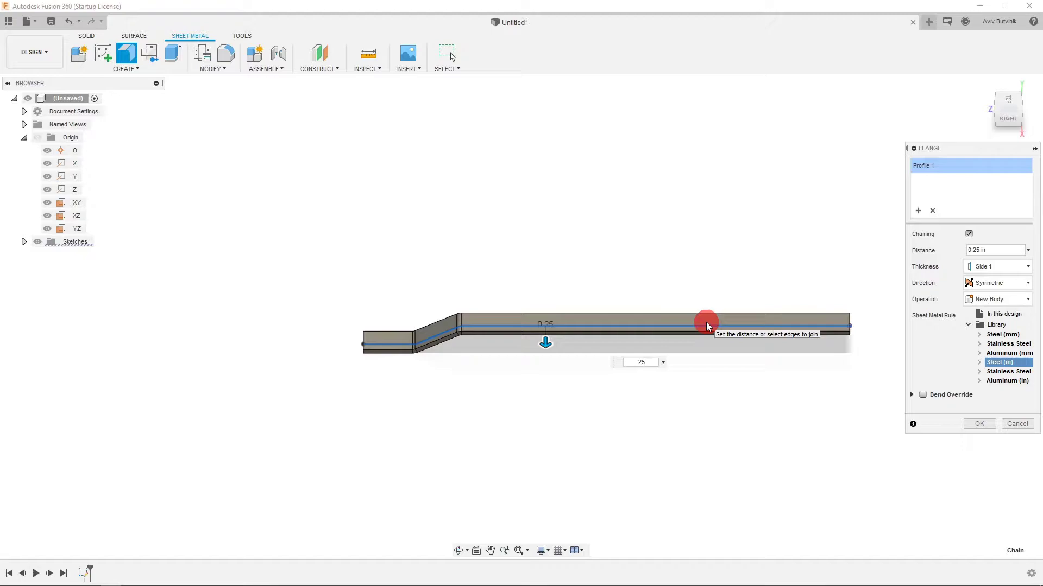
click(977, 250)
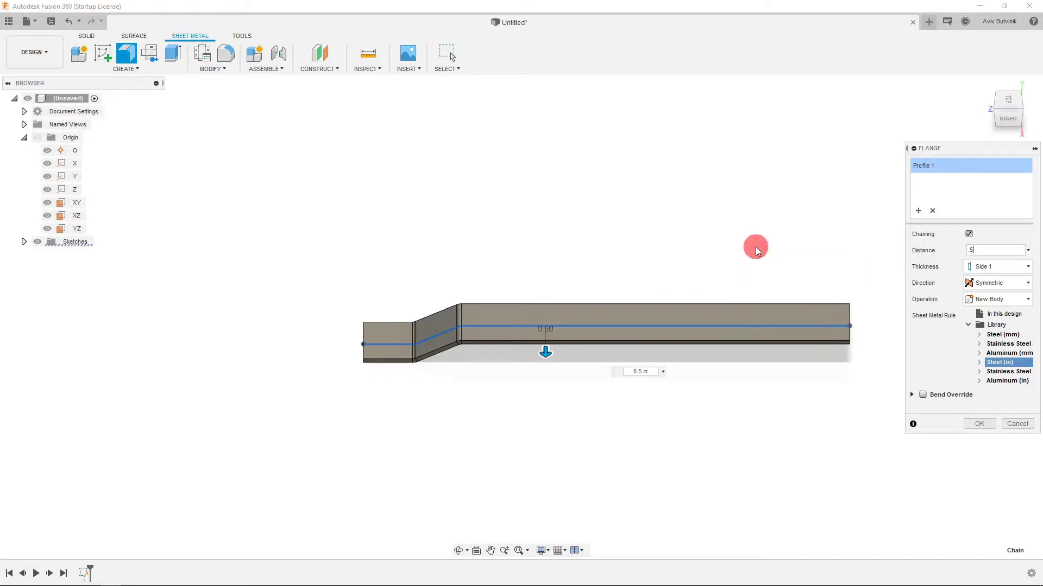
- Compare the Side 1 and Side 2 thickness placements in the side view, and set the flange's thickness to Symmetric
click(1011, 128)
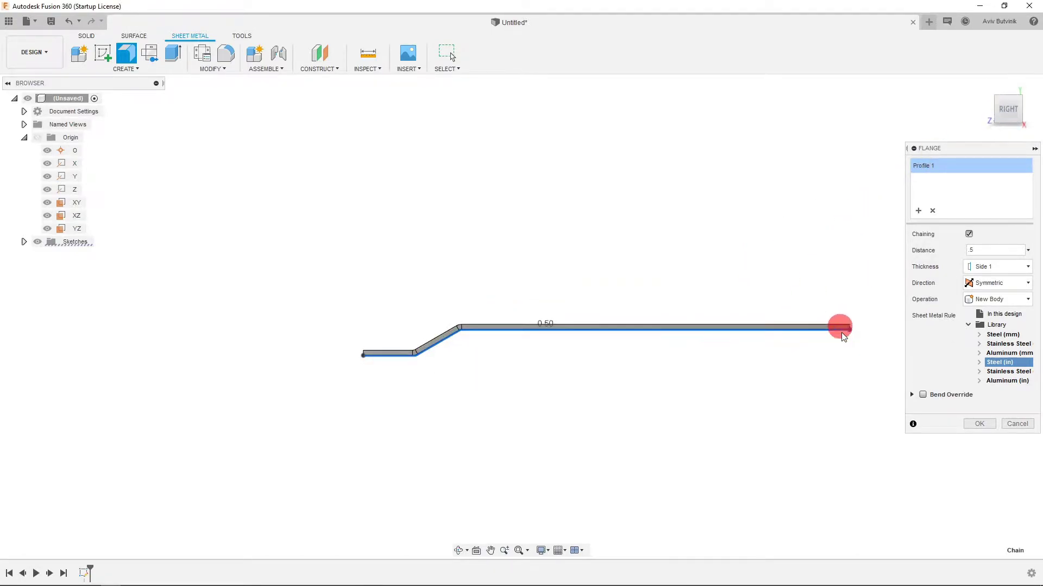
scroll(821, 343, up, 3)
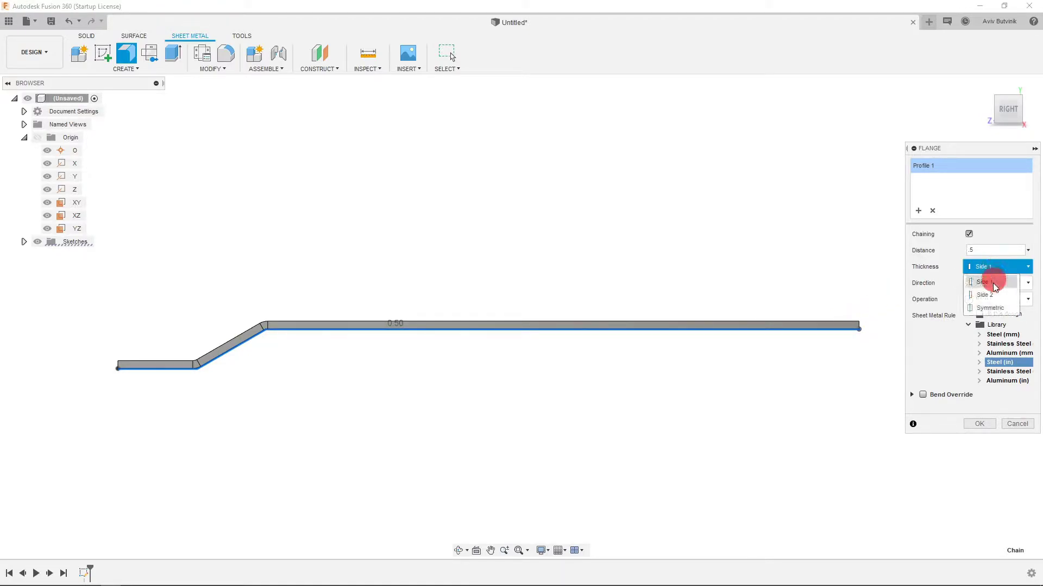
click(988, 295)
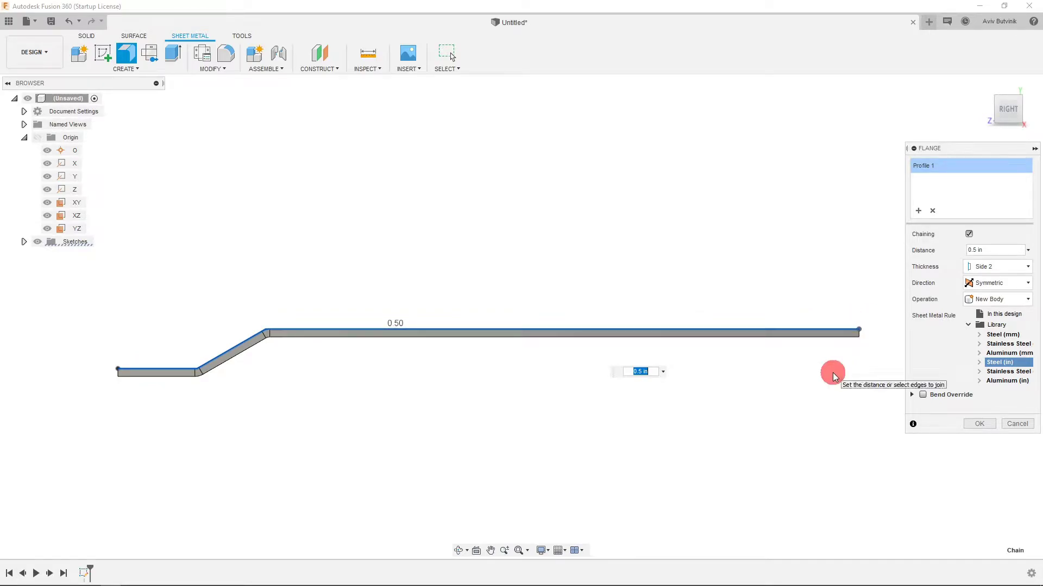
click(994, 268)
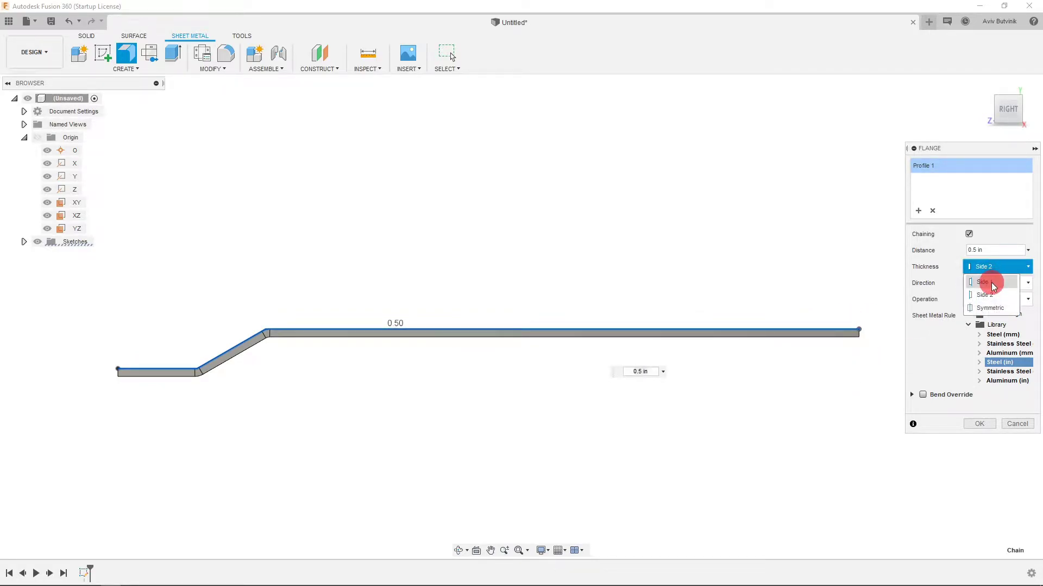
click(991, 278)
click(992, 267)
click(983, 294)
click(992, 267)
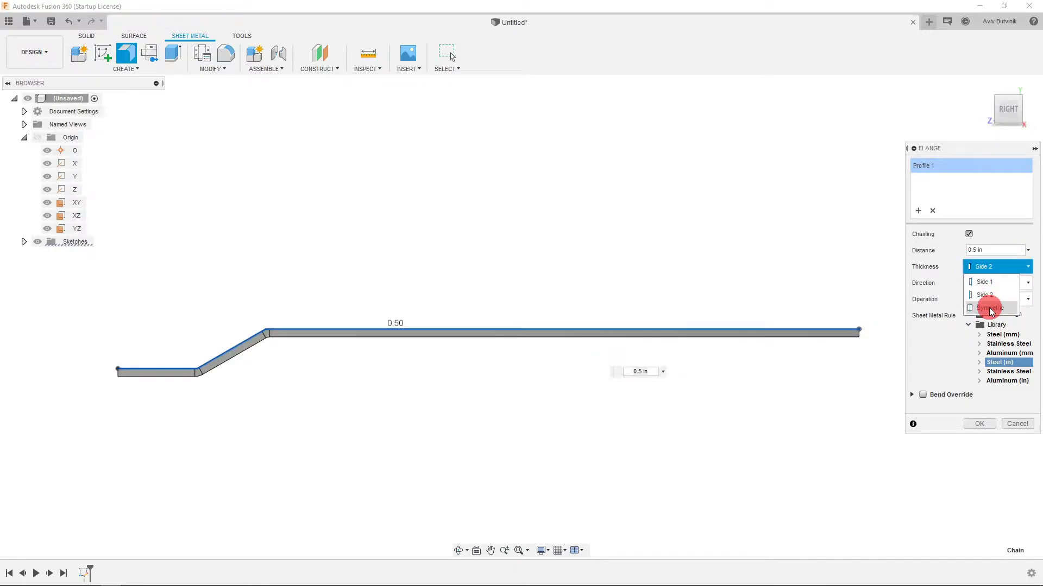
click(989, 309)
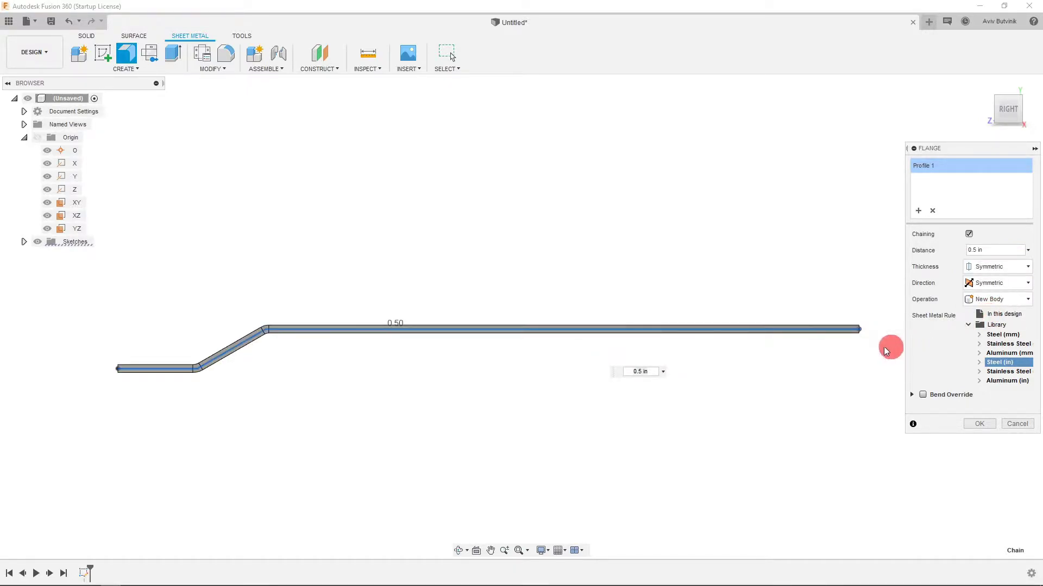
- Assign the library's Stainless Steel (in) sheet metal rule to the flange and create it as a new body
scroll(866, 326, up, 5)
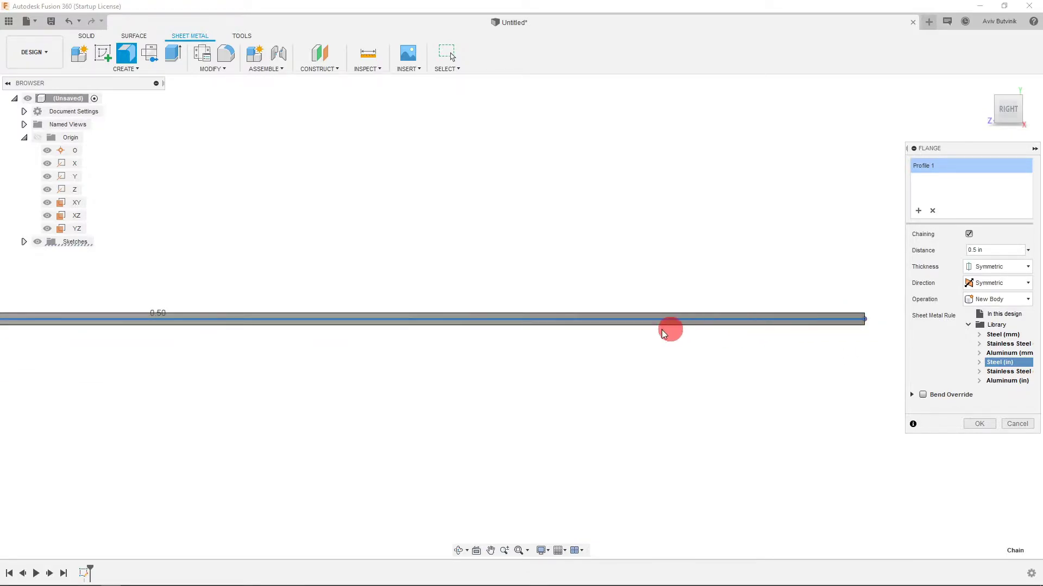
scroll(868, 306, down, 3)
scroll(867, 305, down, 1)
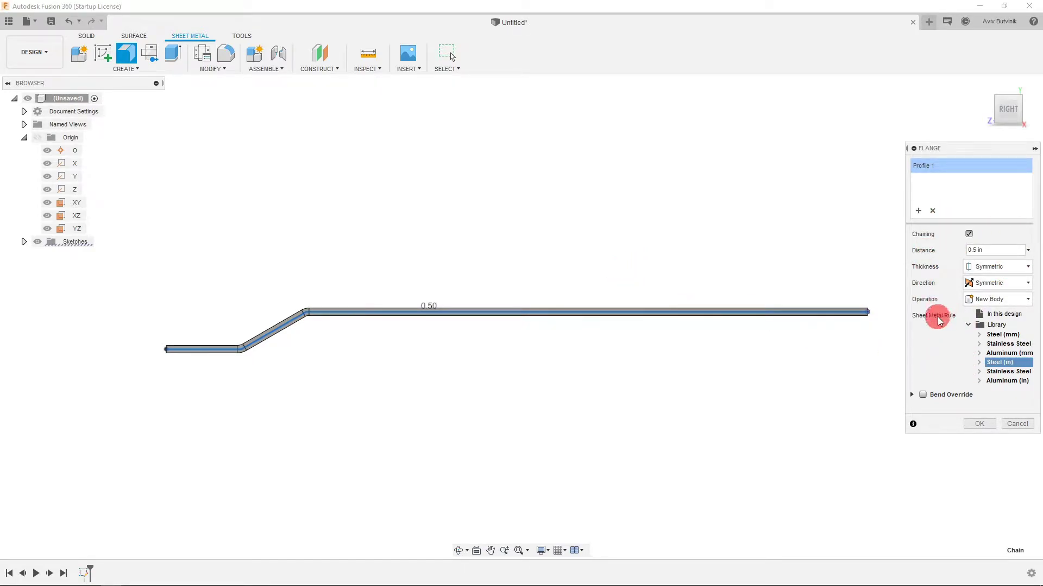
click(999, 372)
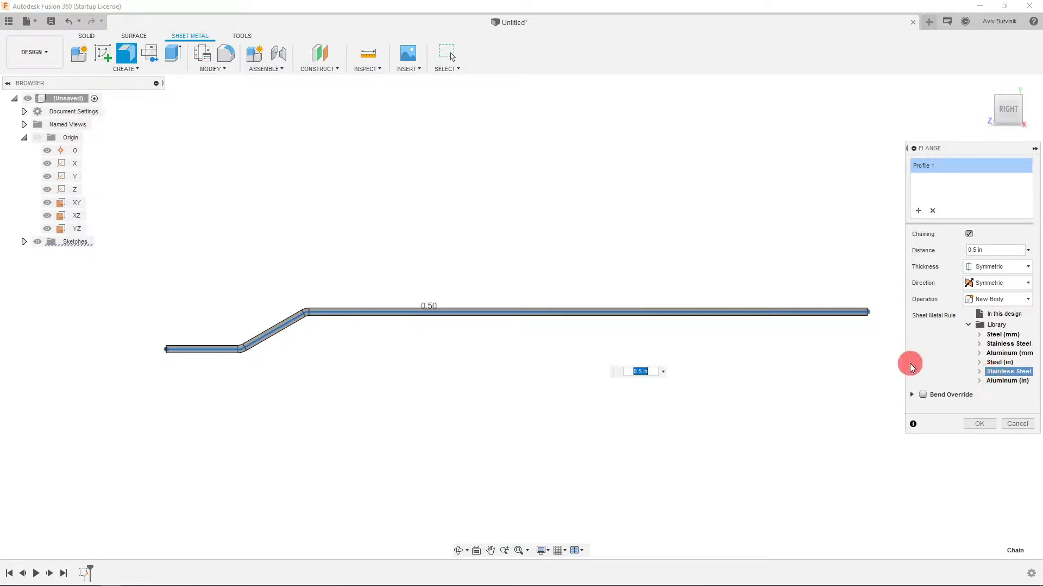
click(979, 425)
scroll(414, 350, down, 2)
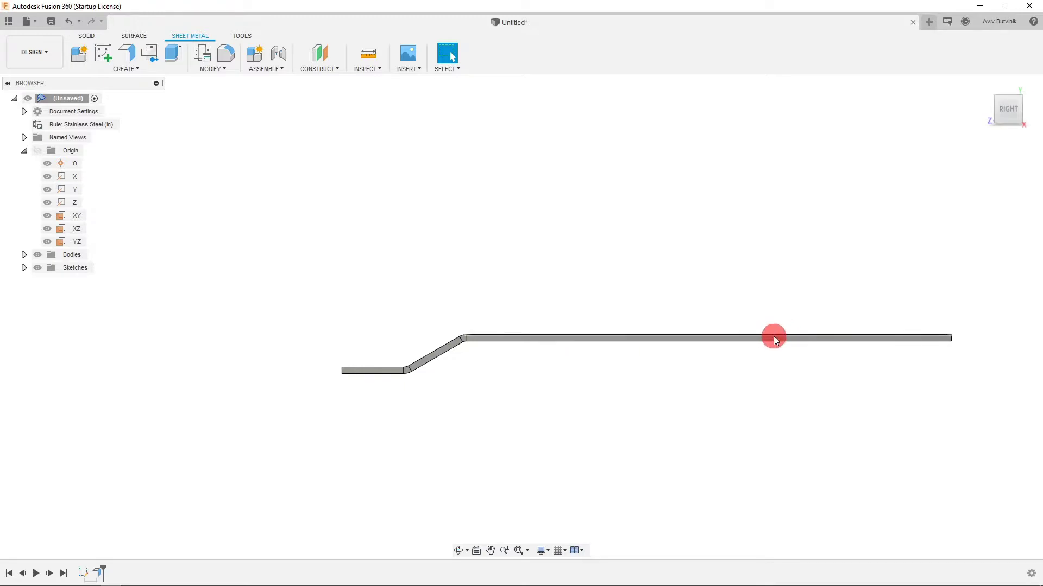
- Start a sketch on the upper face of the part's short end segment
click(1003, 103)
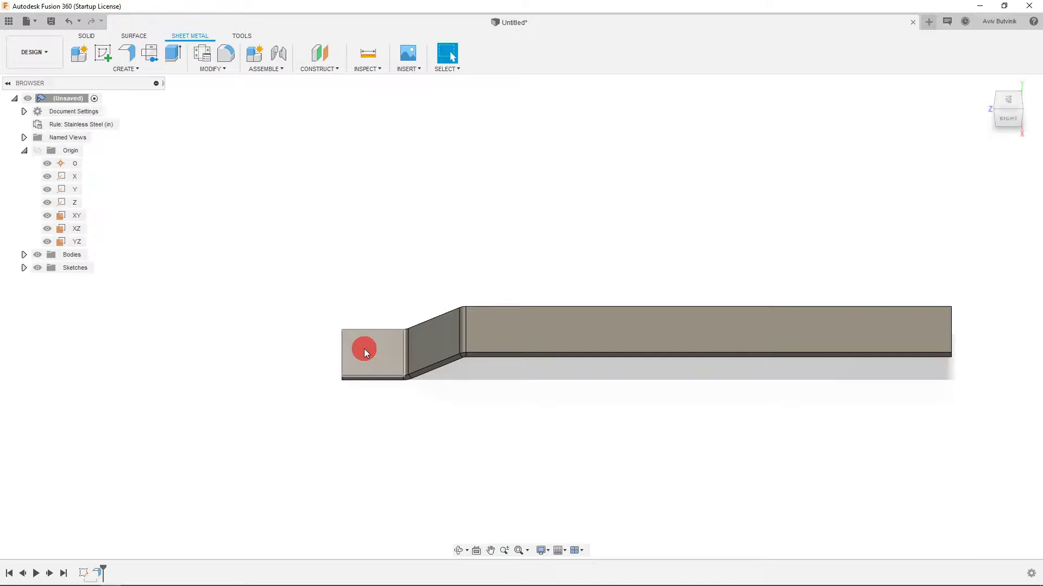
scroll(364, 349, up, 2)
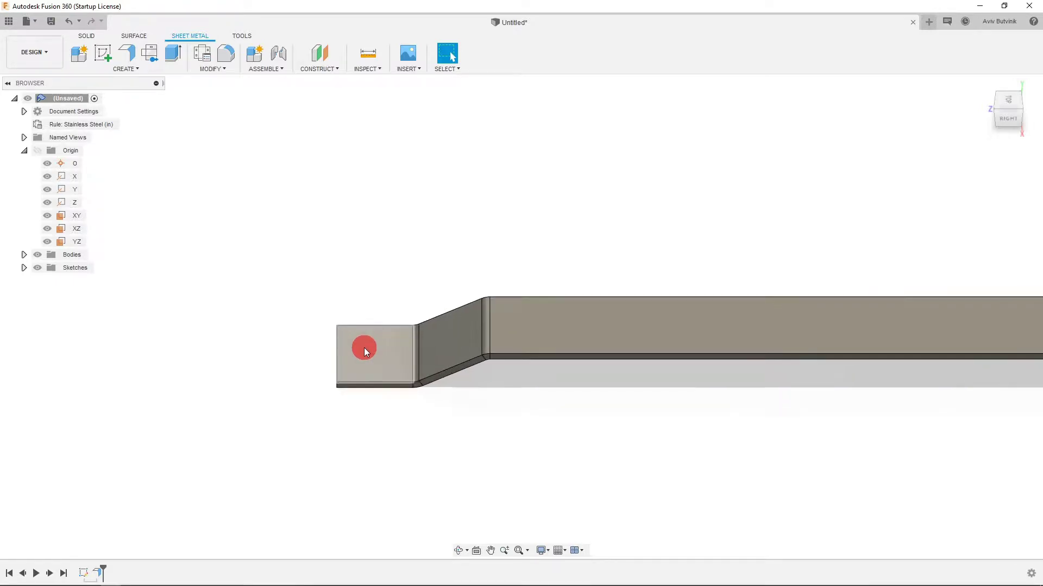
scroll(318, 359, up, 2)
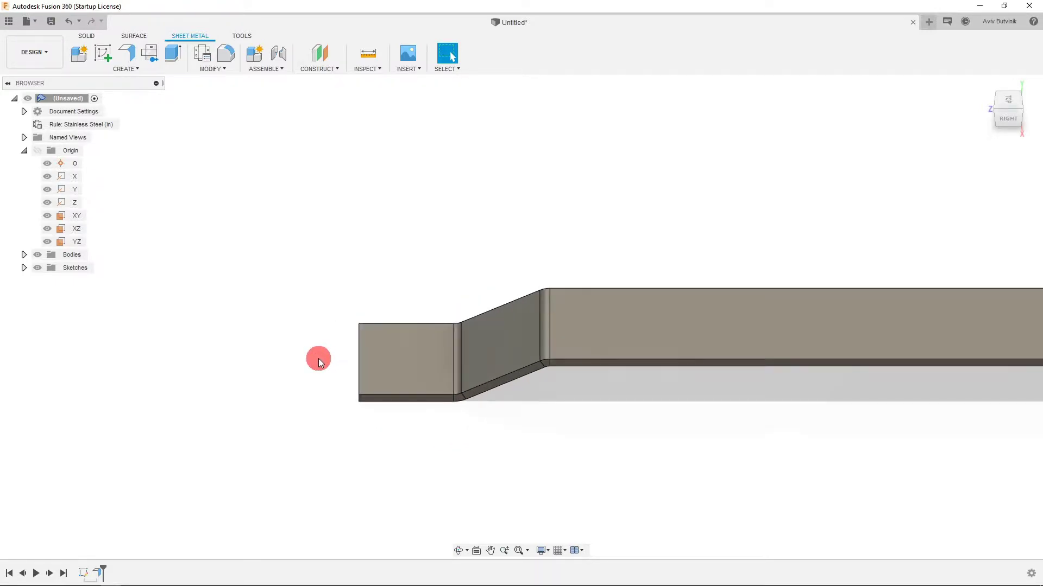
click(425, 340)
scroll(633, 425, down, 1)
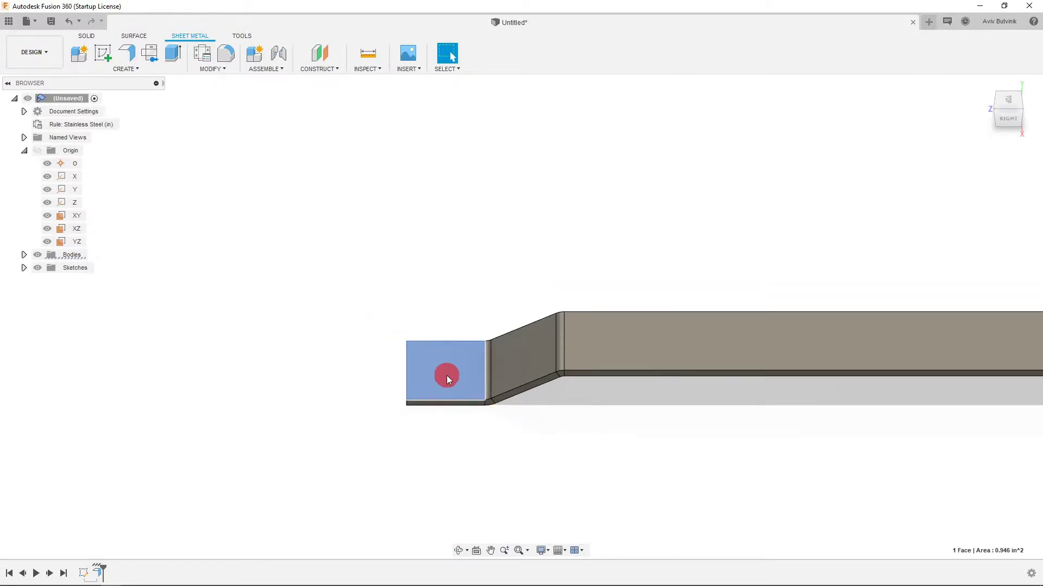
click(103, 56)
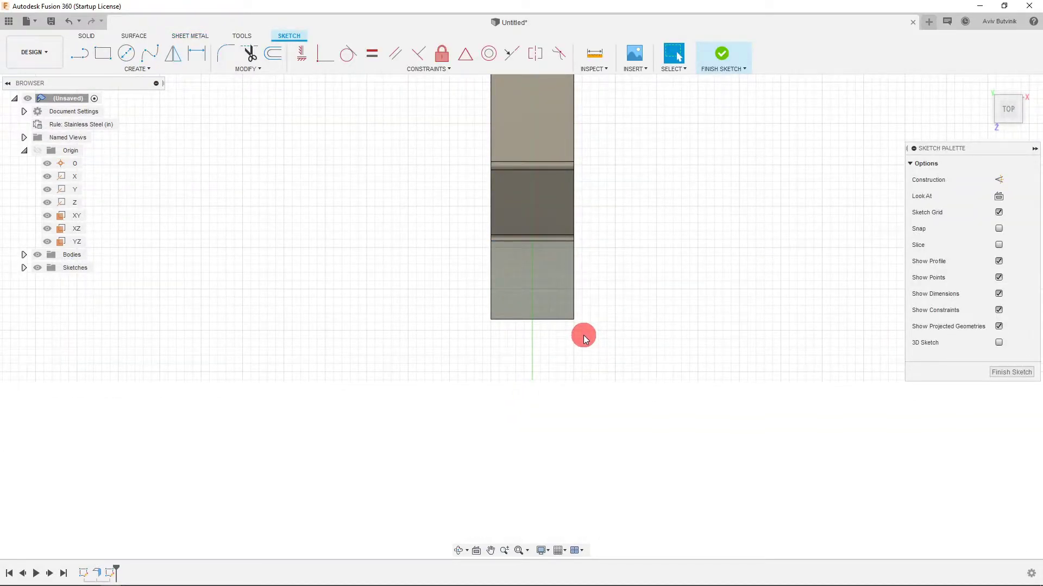
- Sketch a horizontal line across the short end segment, extending past both of its long edges
click(83, 55)
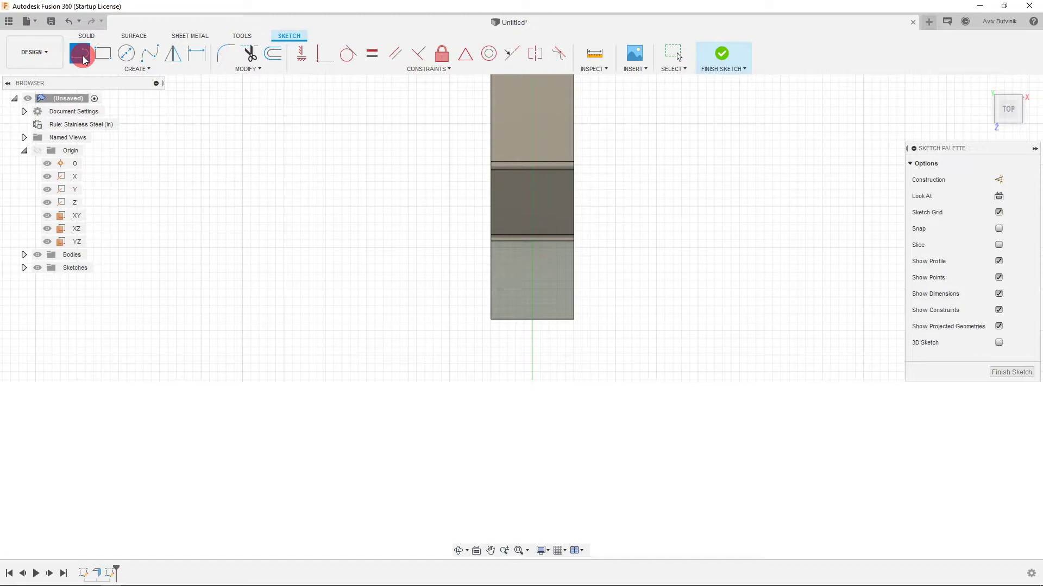
click(359, 276)
click(708, 276)
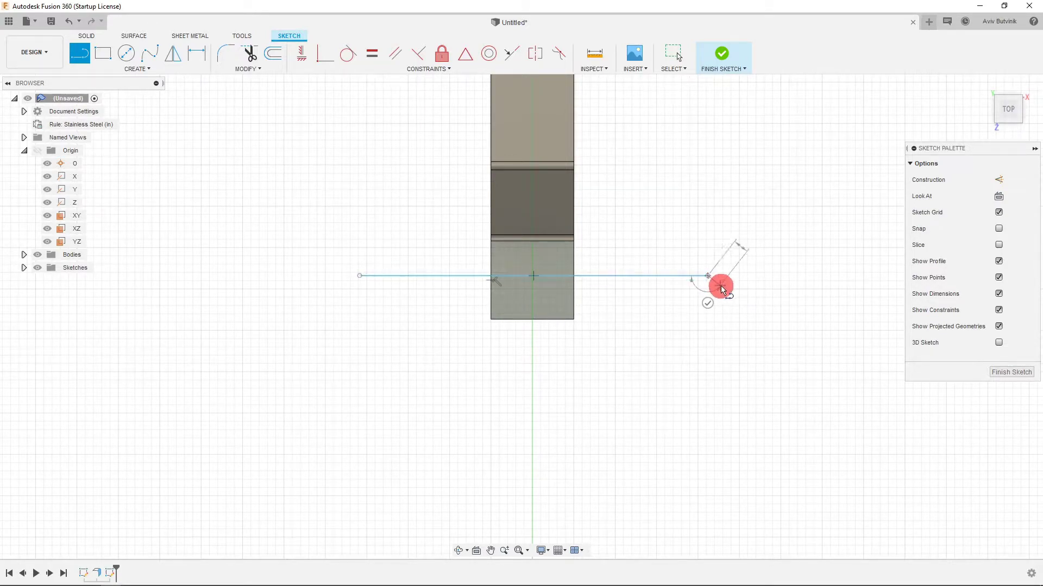
- Dimension the horizontal line's length to 3.25 in
click(197, 52)
click(473, 277)
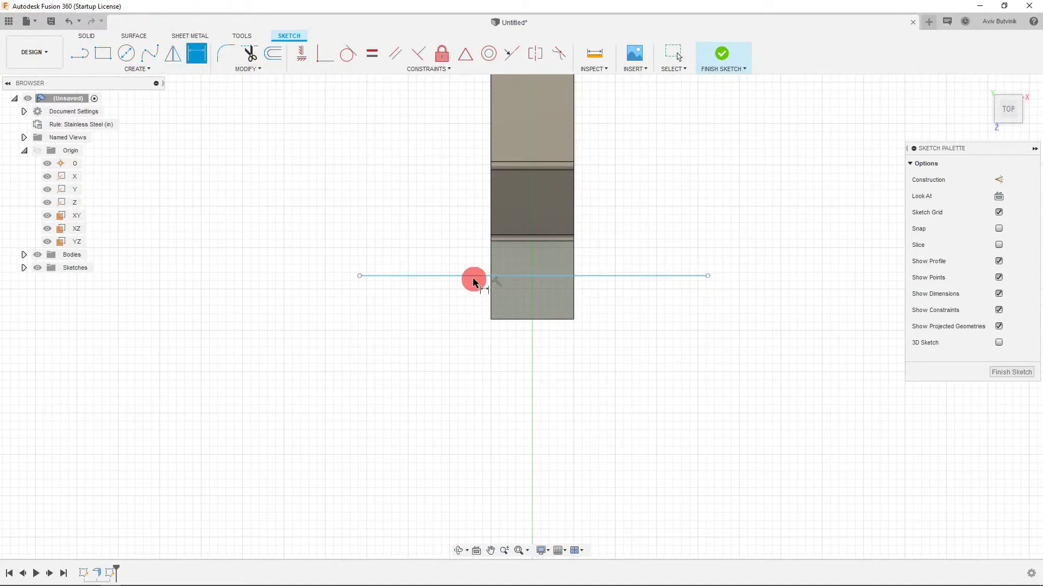
click(461, 321)
text(3.2)
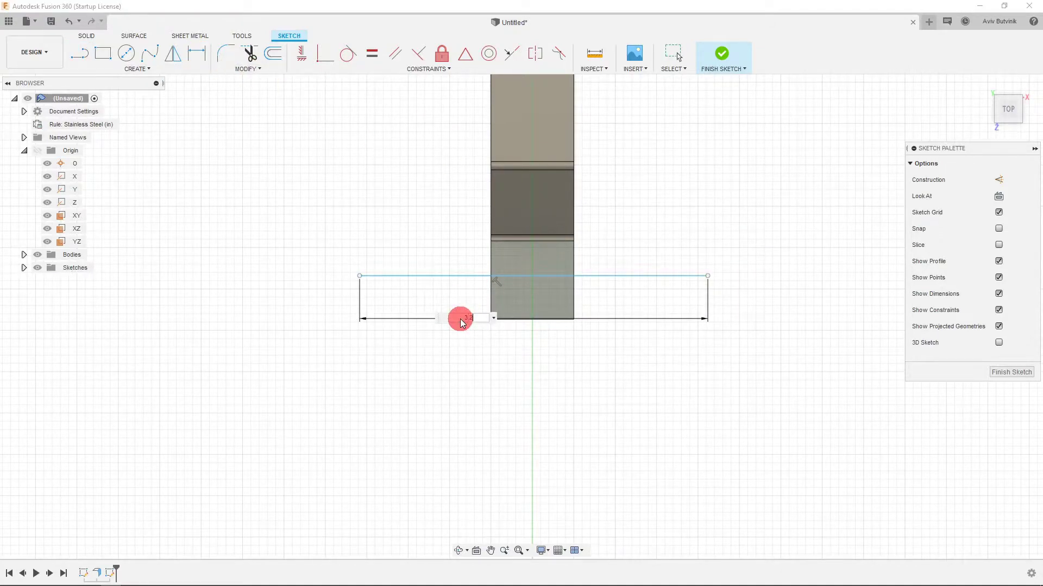
text(5)
key(Return)
key(Escape)
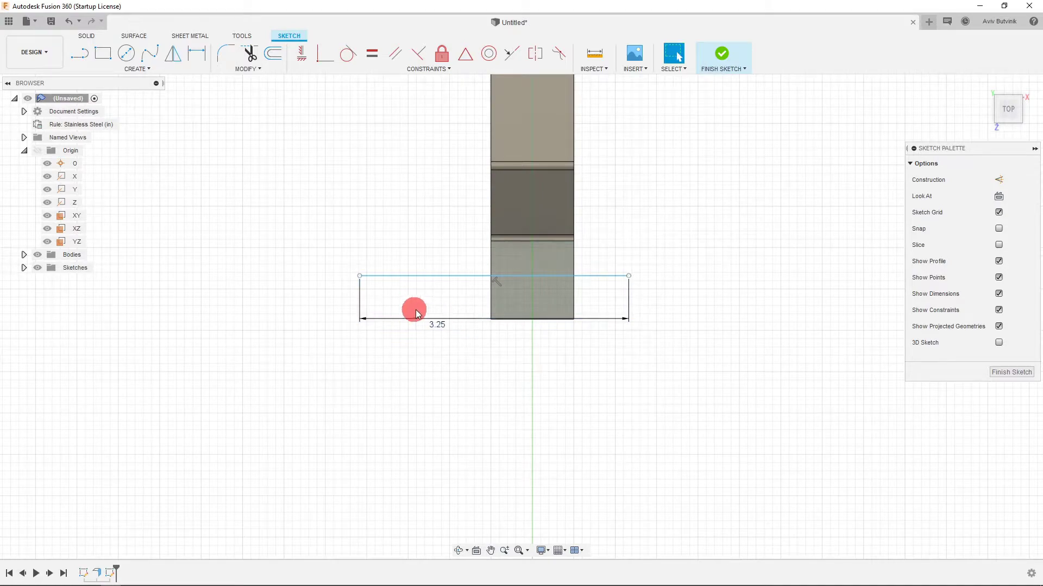
- Move the length dimension farther from the line, and reposition the line just beyond the part's short end, roughly centred on the strip
drag(423, 323, 458, 343)
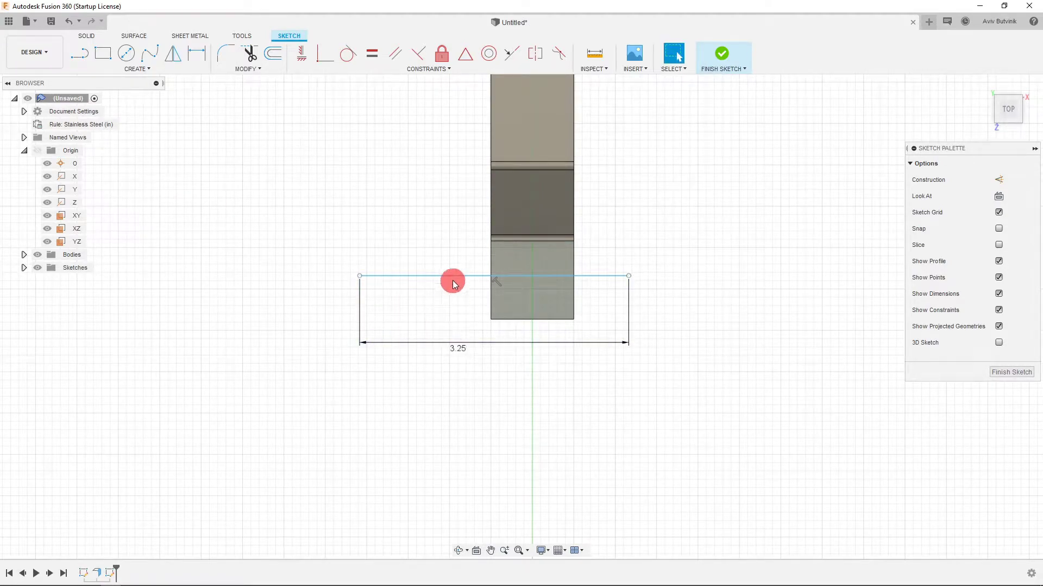
mouse_move(455, 282)
mouse_down()
mouse_move(487, 348)
mouse_move(533, 359)
mouse_up()
scroll(534, 359, down, 2)
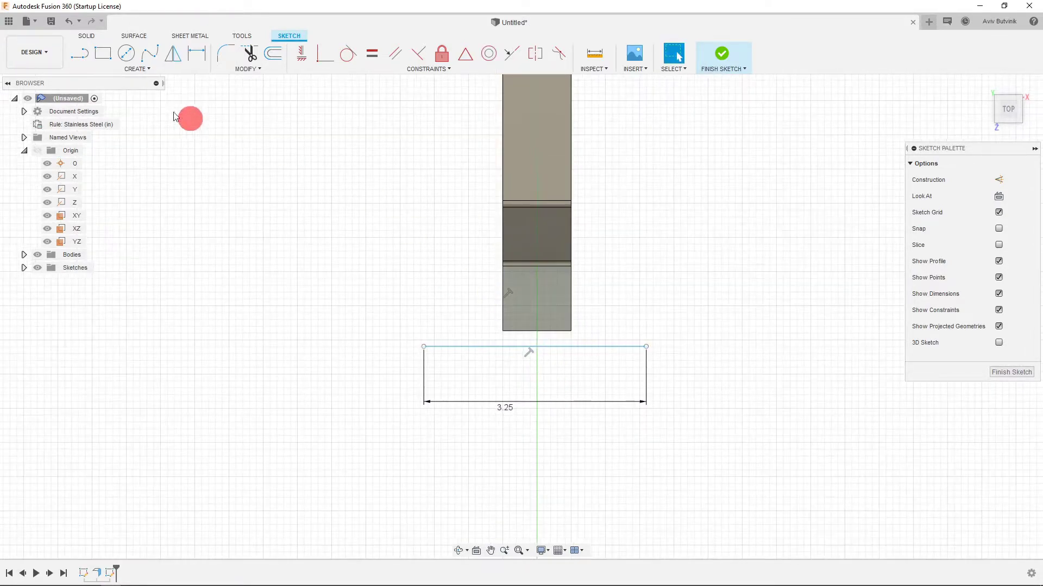
- Sketch a vertical line from the horizontal line's midpoint to the origin at the far end of the part
click(84, 59)
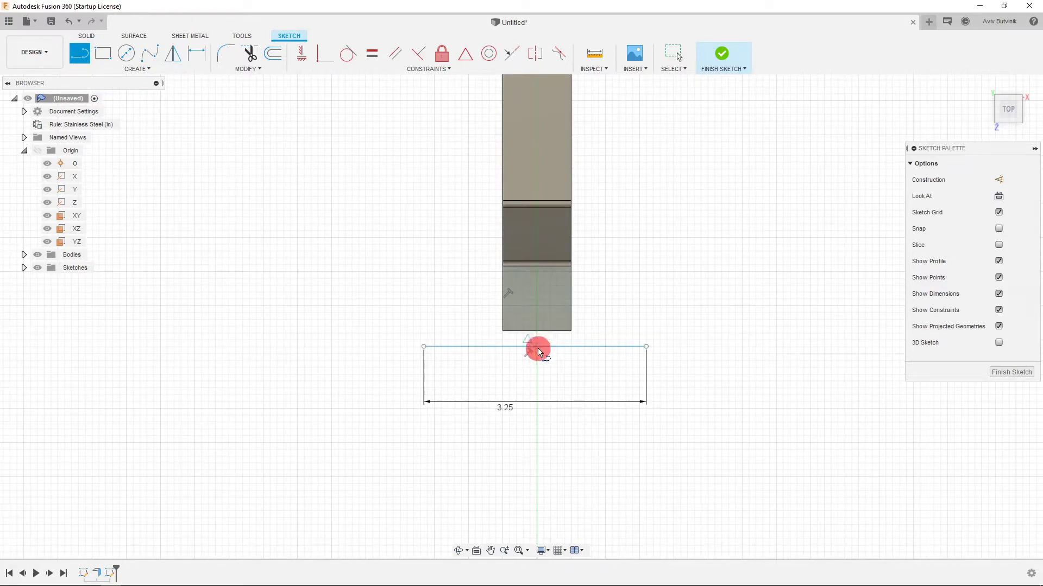
mouse_move(538, 353)
mouse_down()
mouse_move(547, 398)
mouse_move(575, 168)
mouse_move(546, 131)
mouse_up()
scroll(547, 398, down, 4)
click(542, 127)
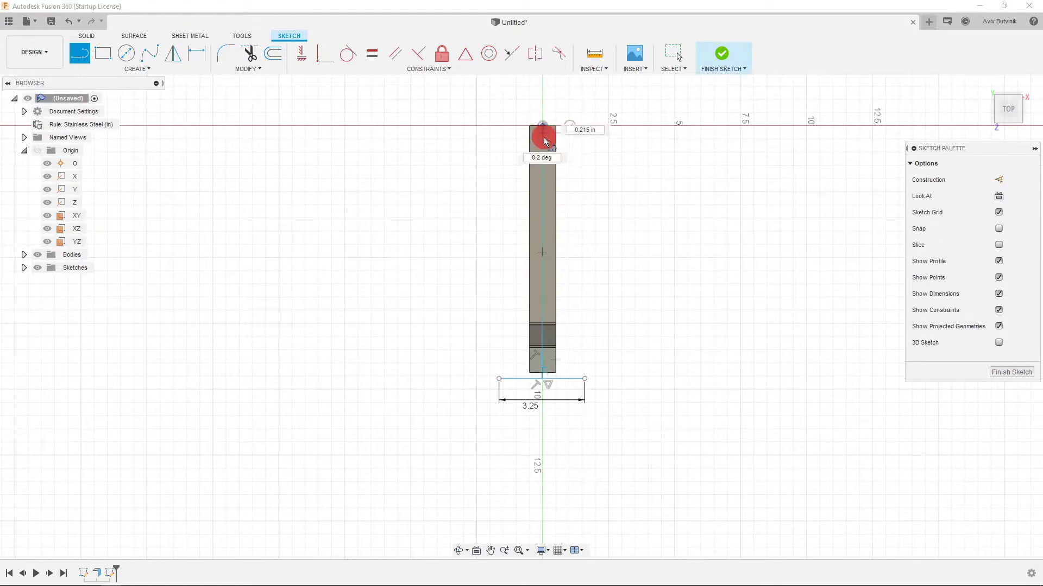
- Move the horizontal line farther out from the part's short end and constrain the centre line to be vertical
key(Escape)
scroll(568, 306, up, 2)
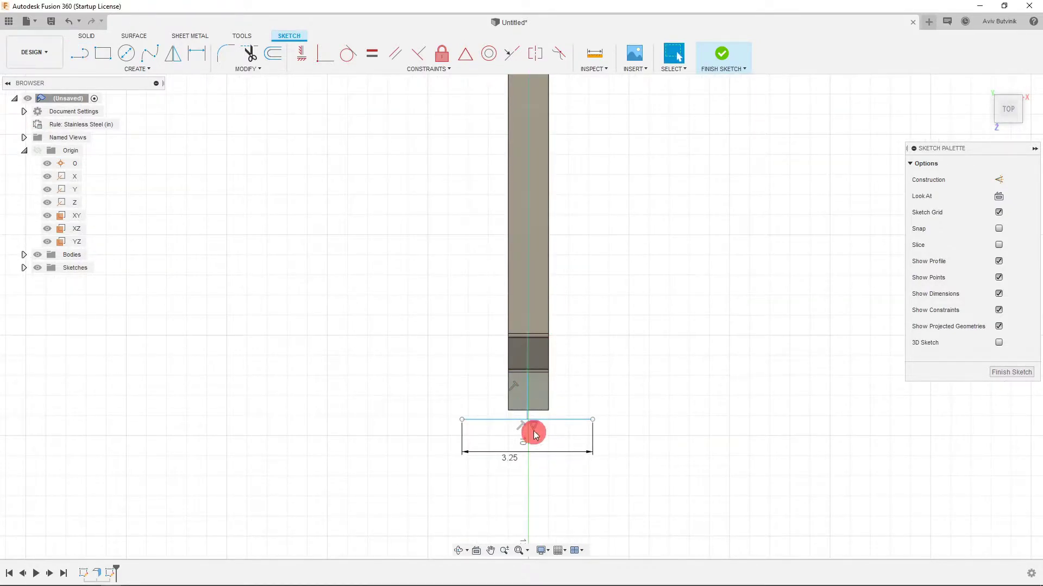
mouse_move(554, 419)
mouse_down()
mouse_move(570, 441)
mouse_move(502, 440)
mouse_up()
click(489, 424)
click(303, 57)
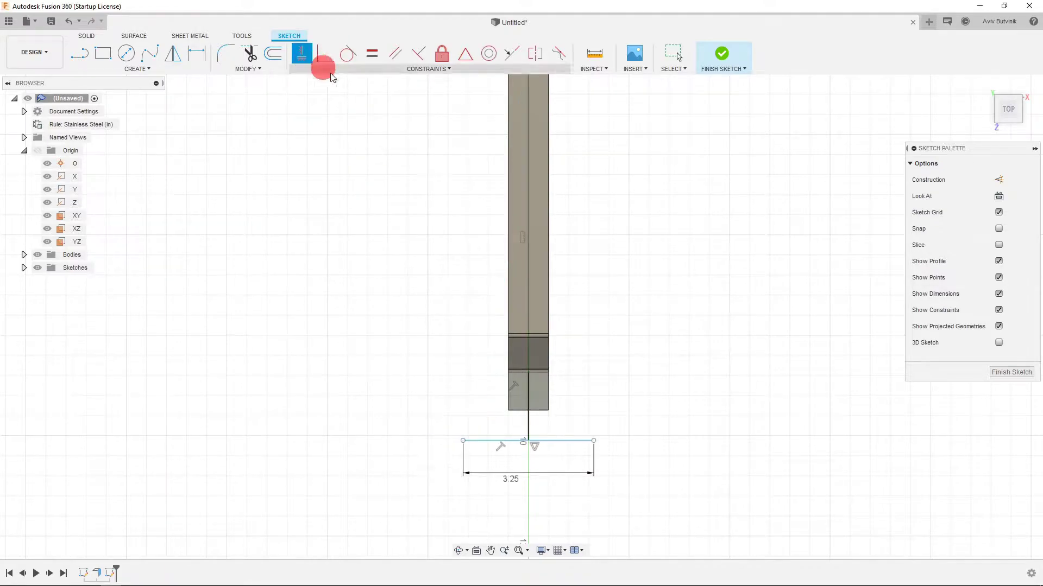
- Convert the vertical centre line to construction geometry
key(Escape)
scroll(516, 428, up, 1)
click(530, 424)
click(1001, 184)
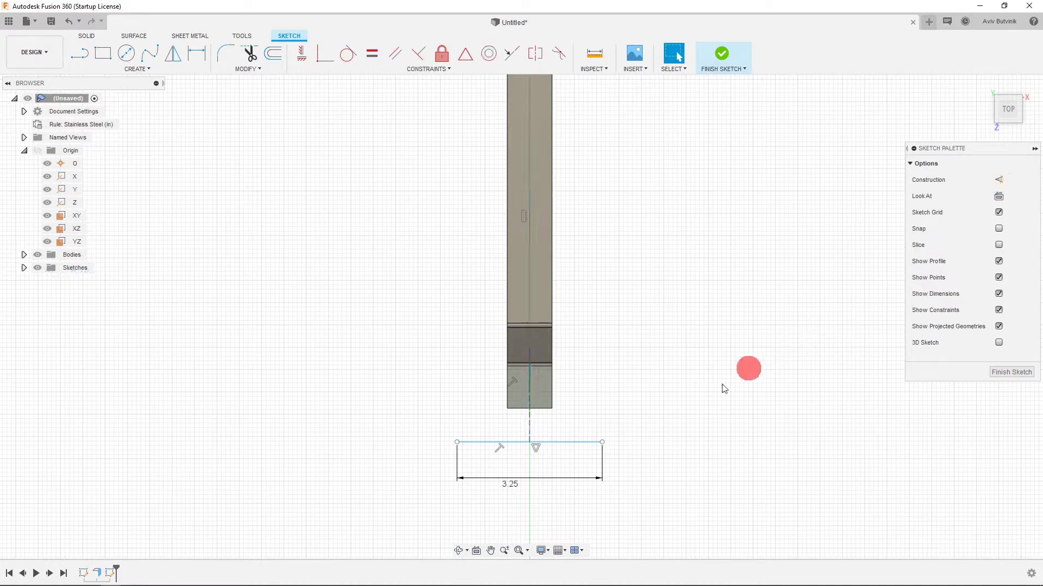
- Move the horizontal line closer to the part's short end and constrain it coincident with the end's right corner
scroll(531, 426, up, 2)
drag(560, 450, 568, 421)
scroll(556, 407, up, 1)
click(597, 399)
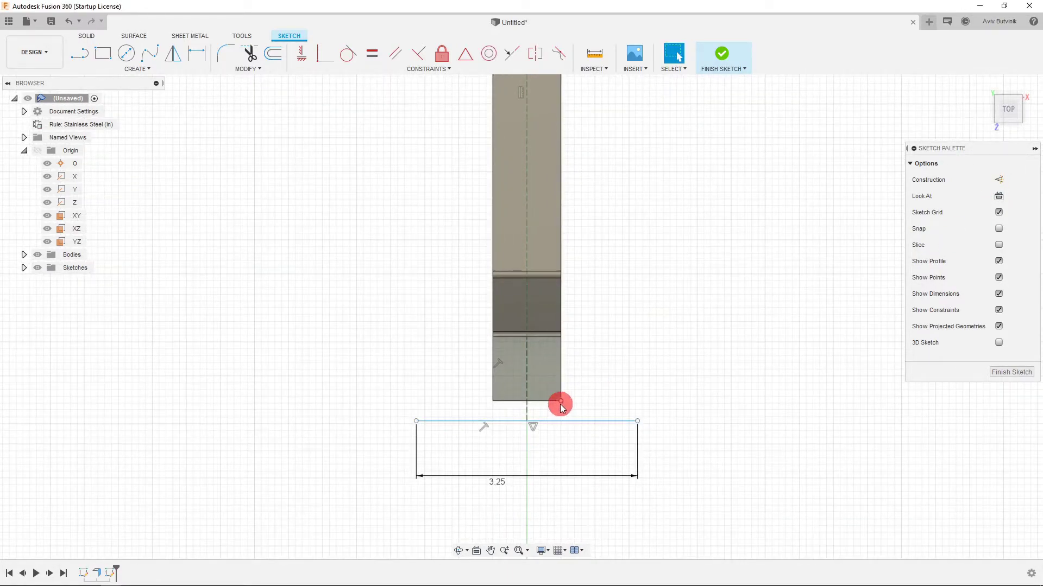
click(561, 401)
shift+click(552, 421)
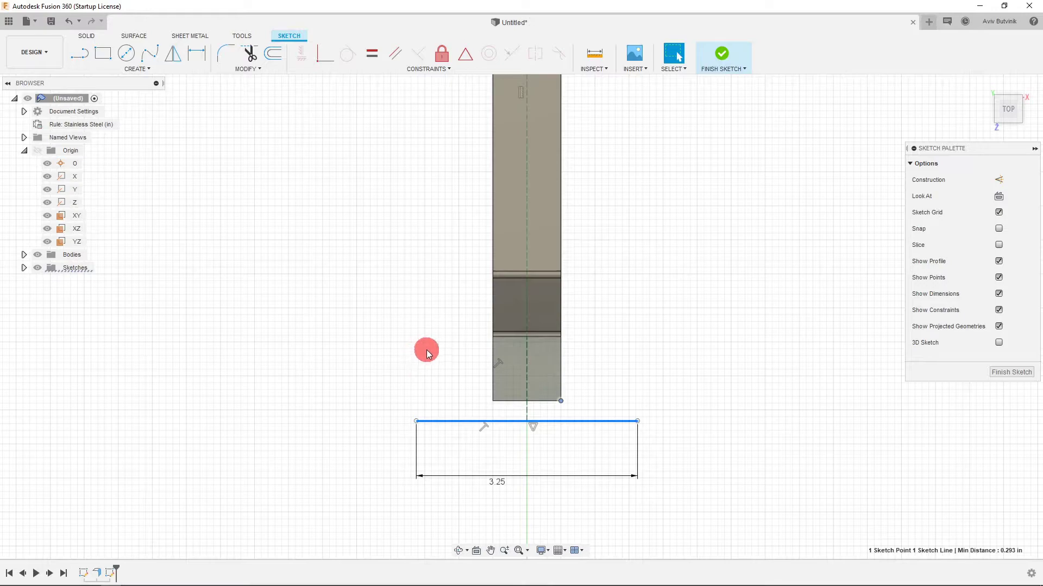
click(325, 53)
click(601, 428)
key(Escape)
scroll(586, 430, down, 1)
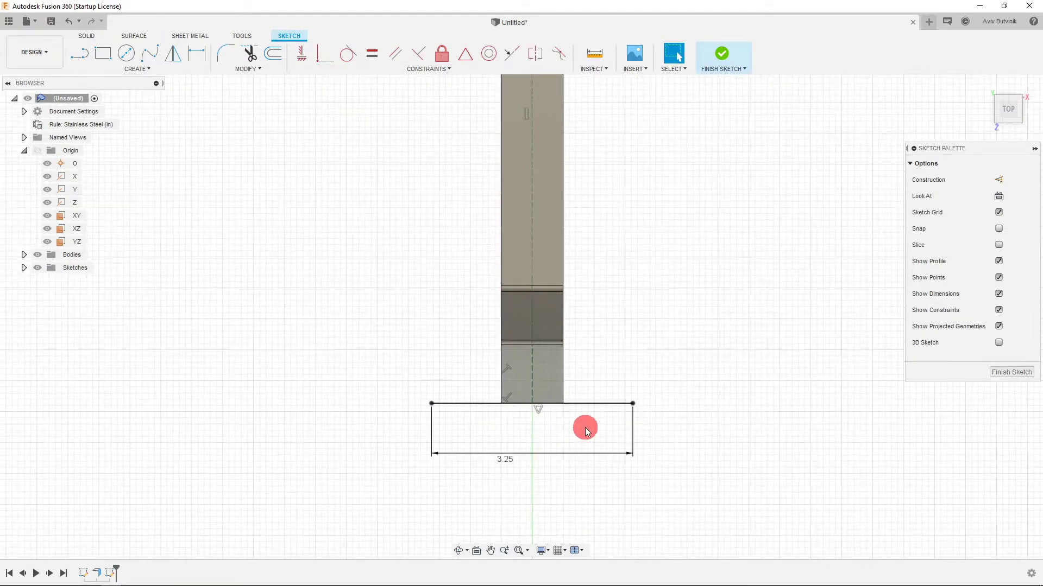
- Remove the coincidence at the end corner and move the horizontal line up to just beside the nearest bend edge
scroll(554, 385, up, 1)
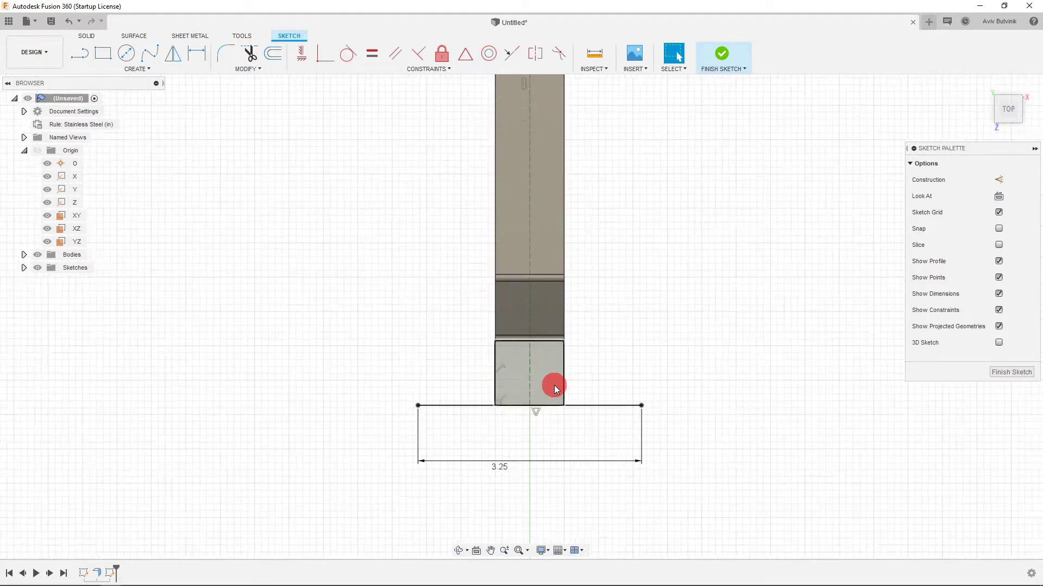
click(565, 405)
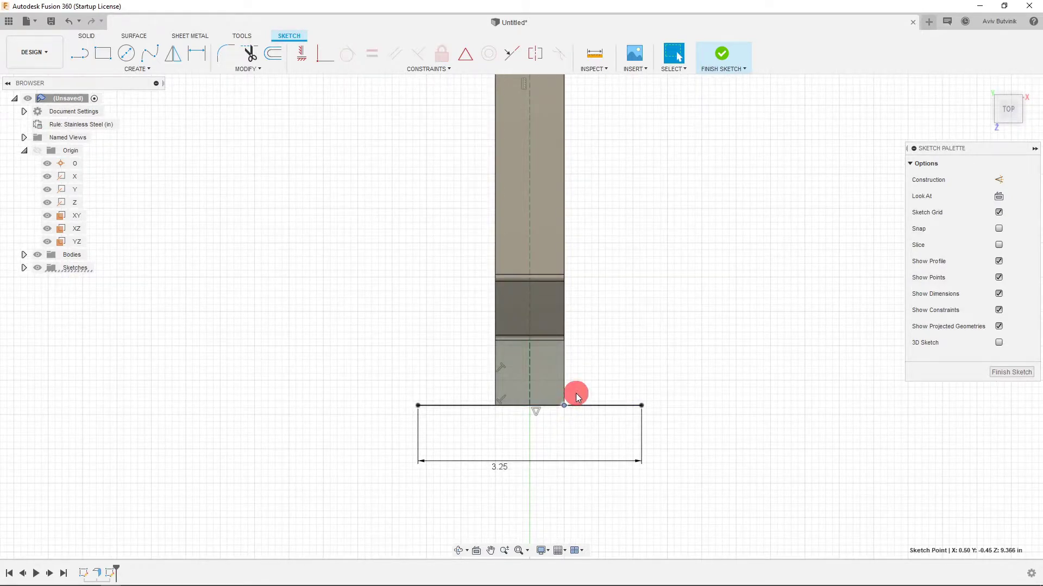
drag(577, 405, 591, 346)
scroll(538, 352, up, 3)
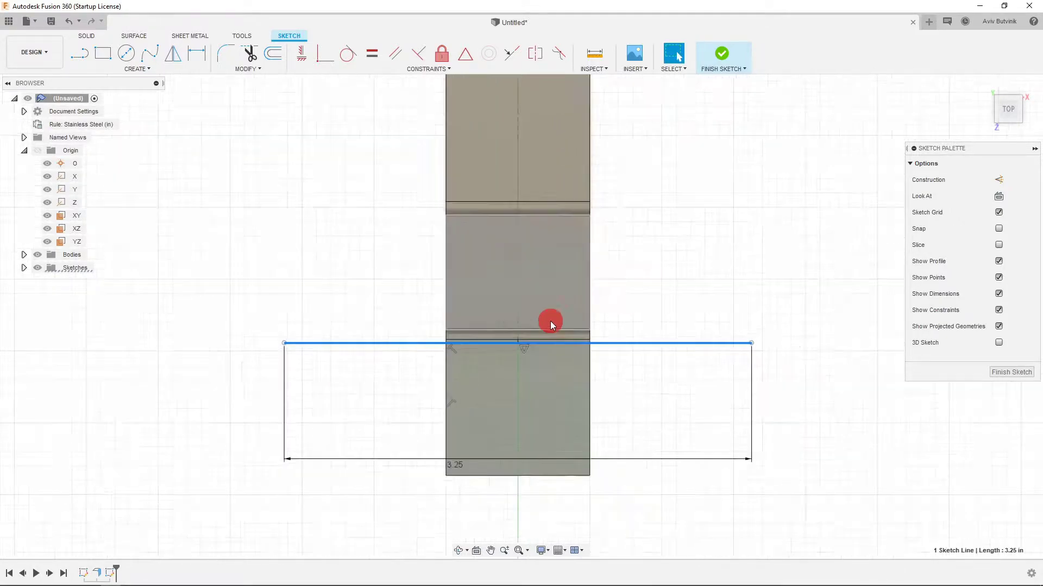
scroll(549, 354, down, 3)
click(616, 320)
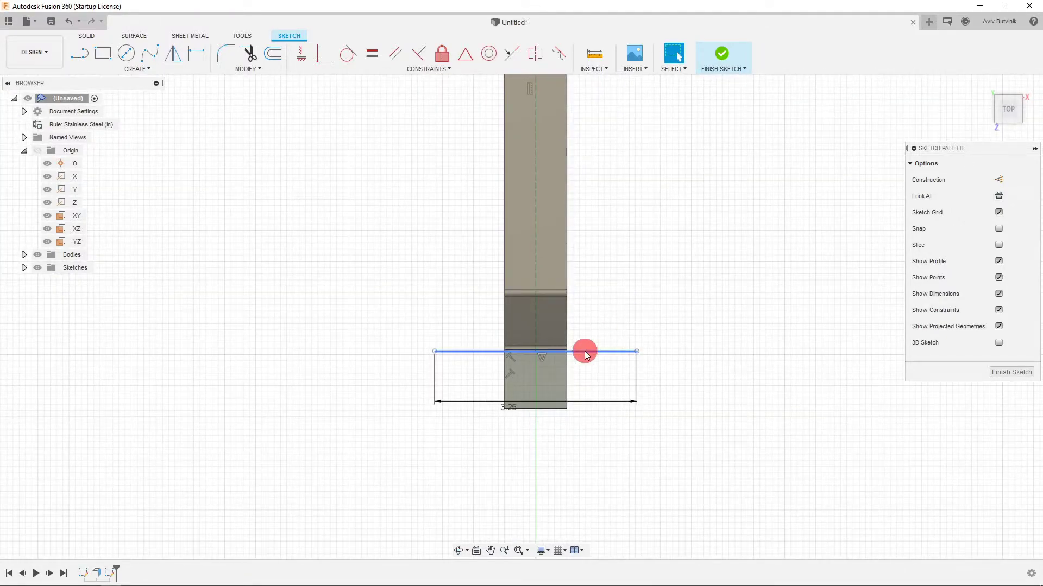
- Constrain the horizontal line coincident with the end point of the bend edge bordering the short end face
scroll(584, 351, up, 4)
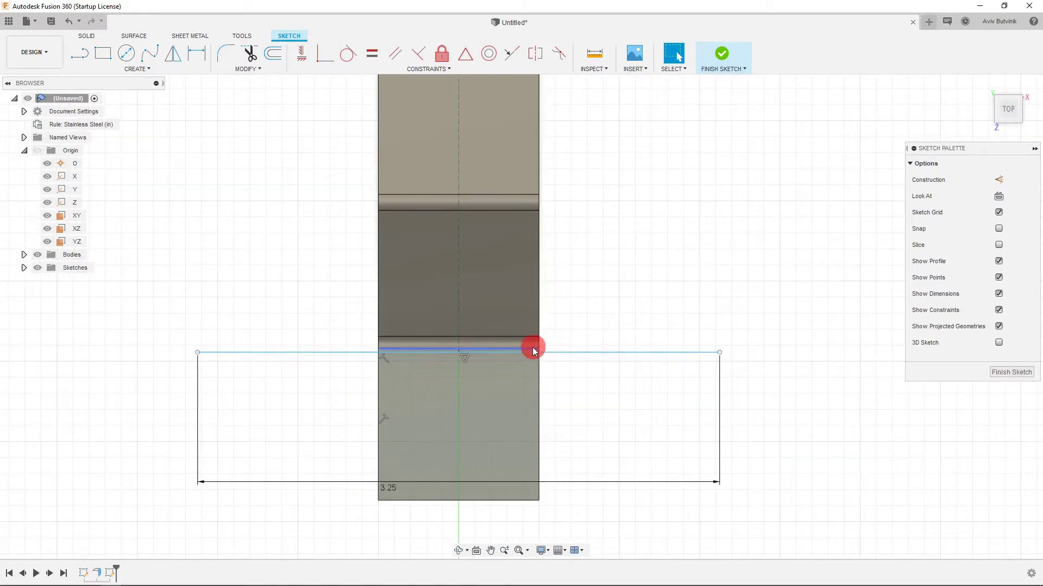
click(555, 352)
click(521, 336)
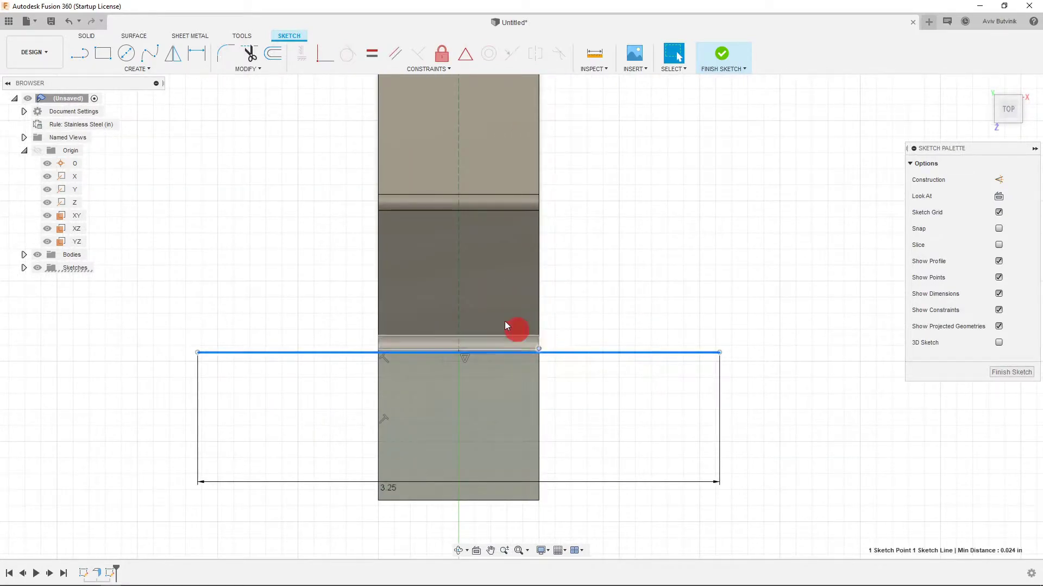
click(318, 62)
scroll(651, 343, down, 3)
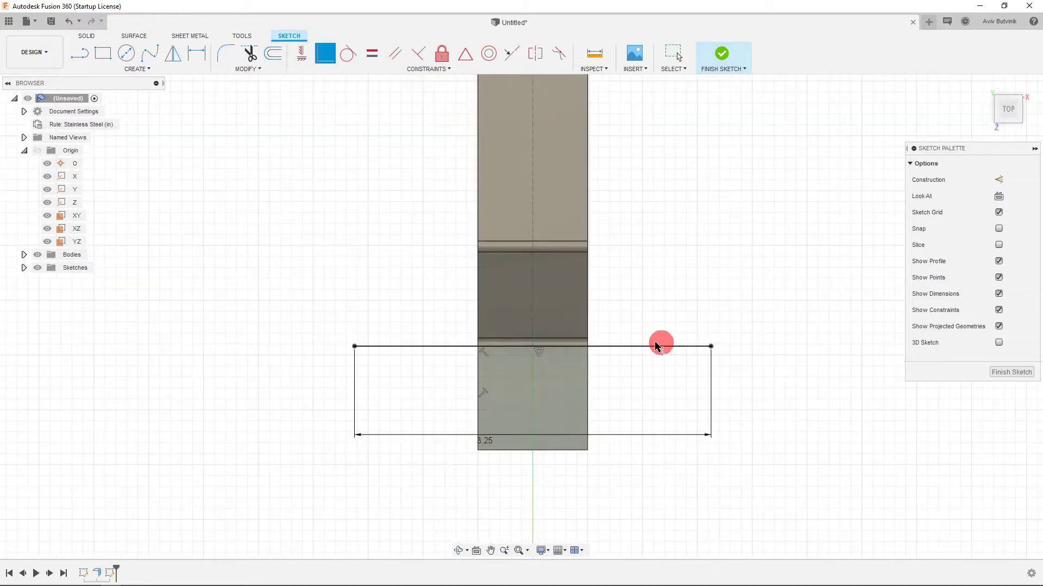
- Convert the 3.25 in horizontal line to construction geometry
scroll(619, 352, down, 1)
click(626, 350)
click(998, 179)
click(694, 305)
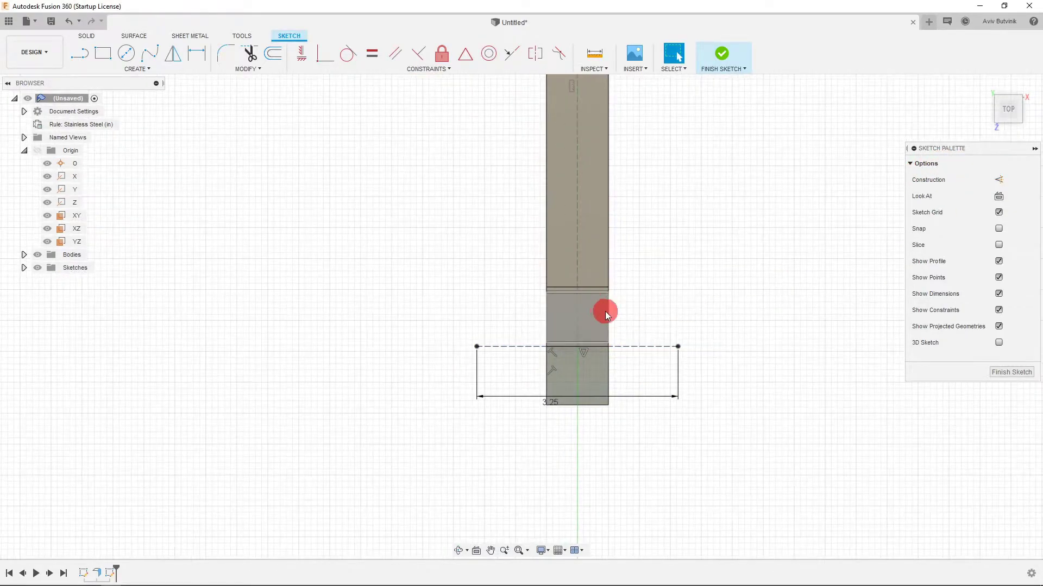
- Sketch a 3-point arc of about 2.5 in radius below the horizontal construction line, spanning its width and bulging towards it
click(142, 69)
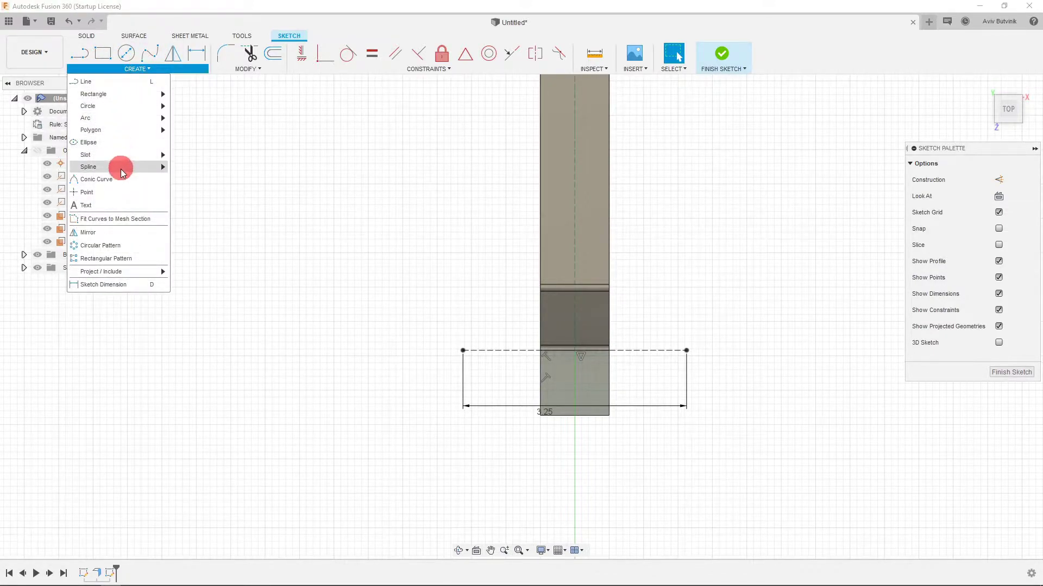
mouse_move(120, 118)
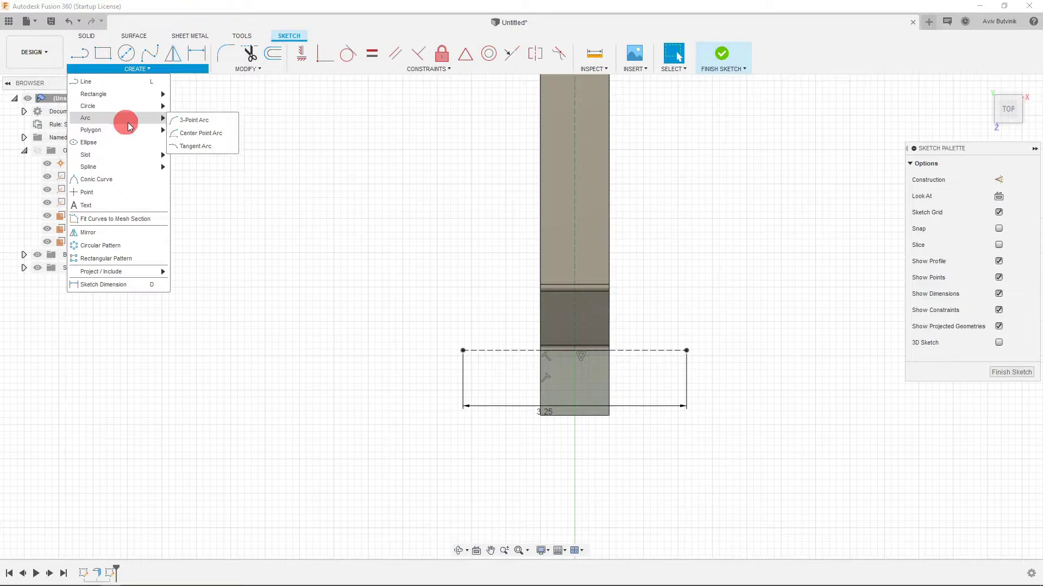
click(194, 120)
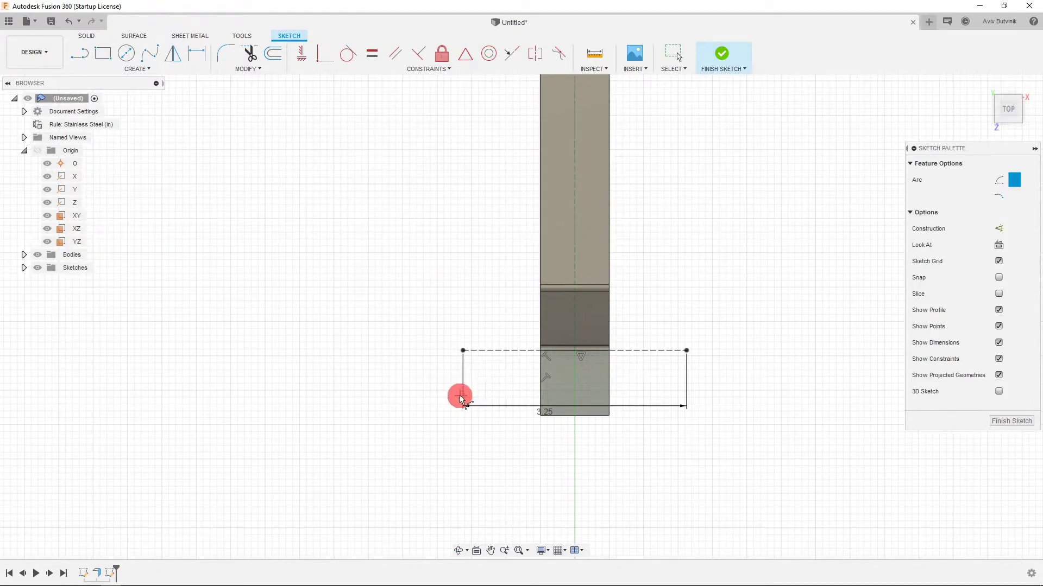
drag(463, 396, 588, 354)
scroll(573, 353, up, 6)
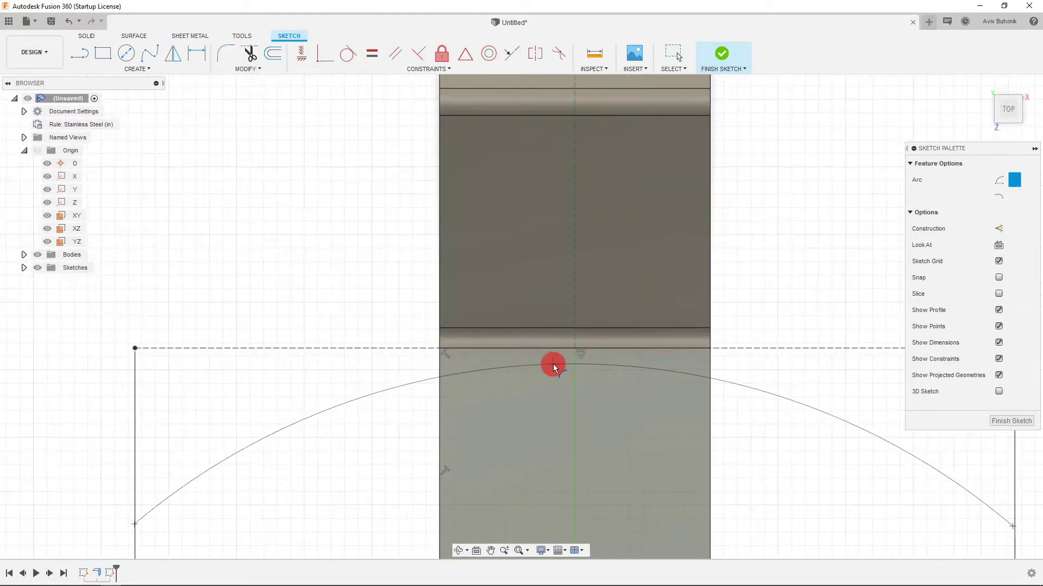
key(Escape)
- Constrain the arc tangent to the horizontal construction line
click(553, 364)
shift+click(341, 350)
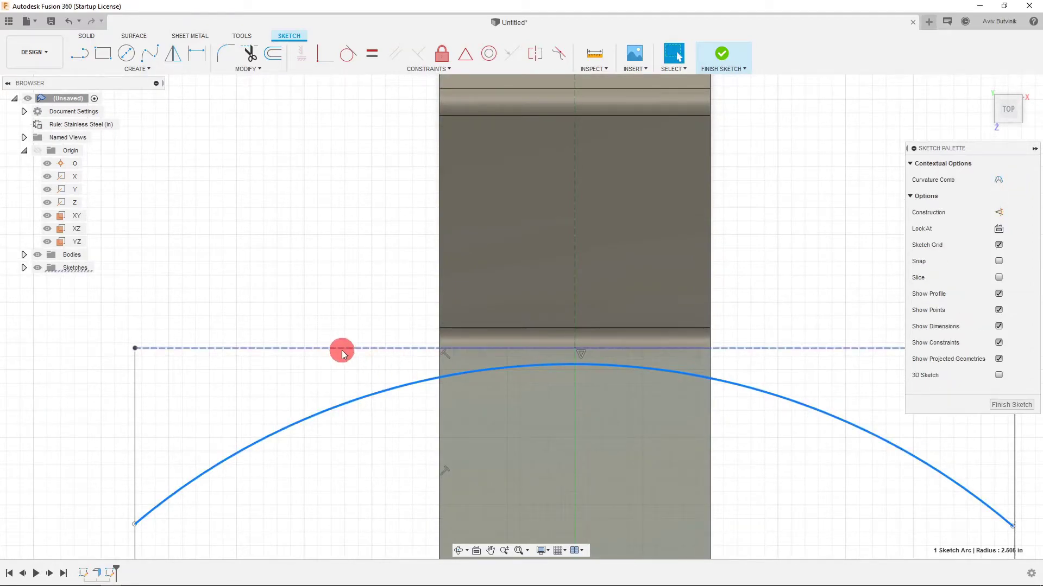
click(347, 53)
scroll(617, 298, down, 4)
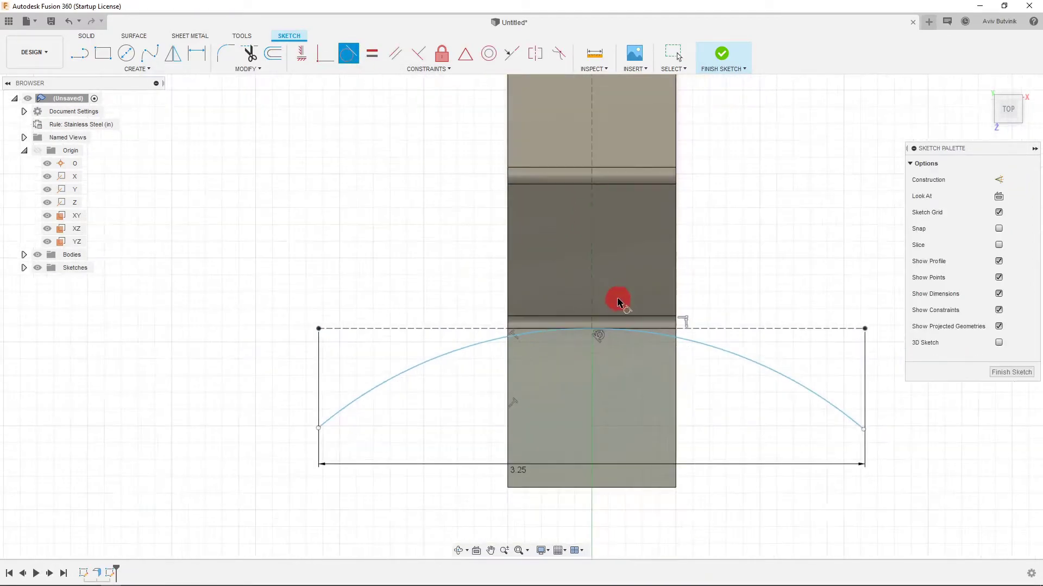
- Constrain the arc's two endpoints level with each other and flatten the arc by raising its left endpoint
click(820, 407)
shift+click(370, 406)
click(300, 54)
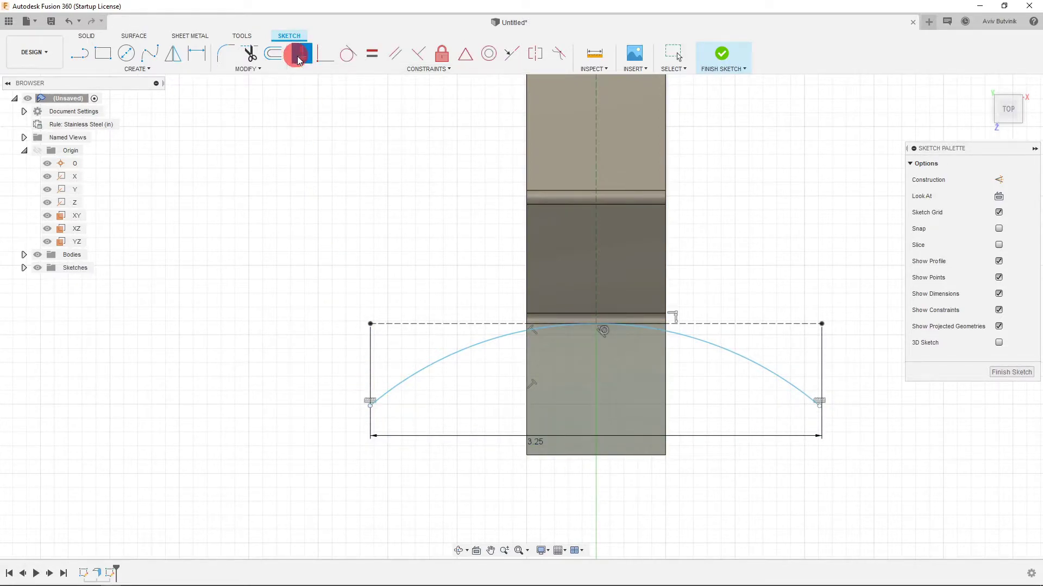
click(355, 404)
drag(373, 413, 365, 352)
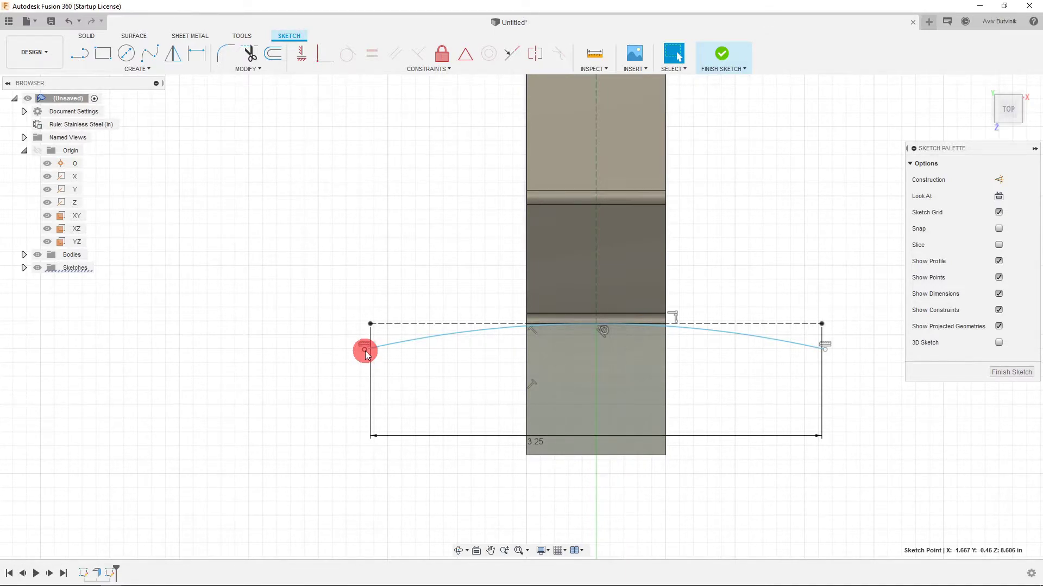
- Dimension the vertical distance from the horizontal construction line to the arc's left endpoint as 0.25 in
click(196, 53)
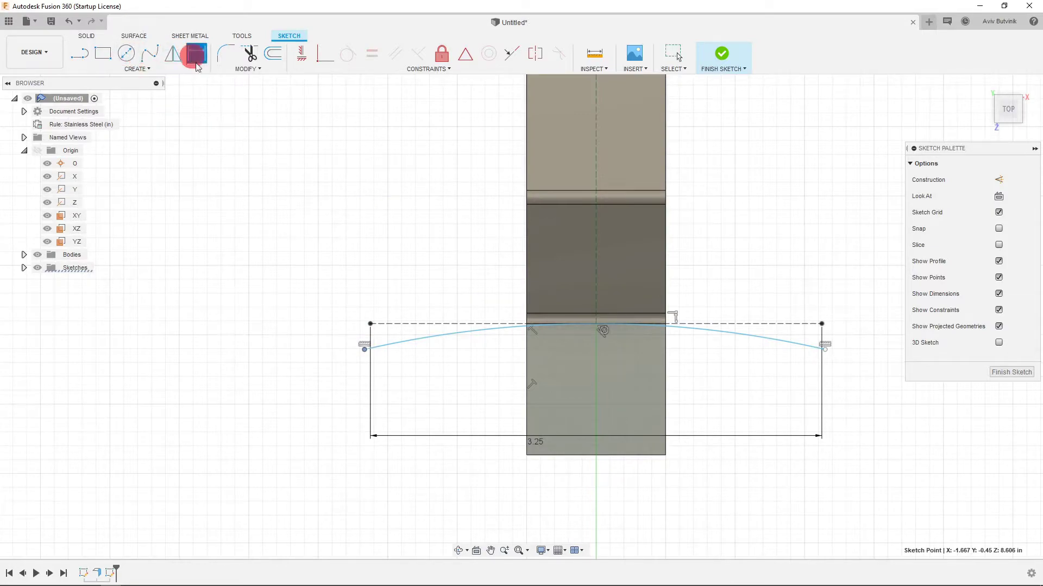
click(400, 324)
click(196, 52)
click(368, 351)
click(433, 357)
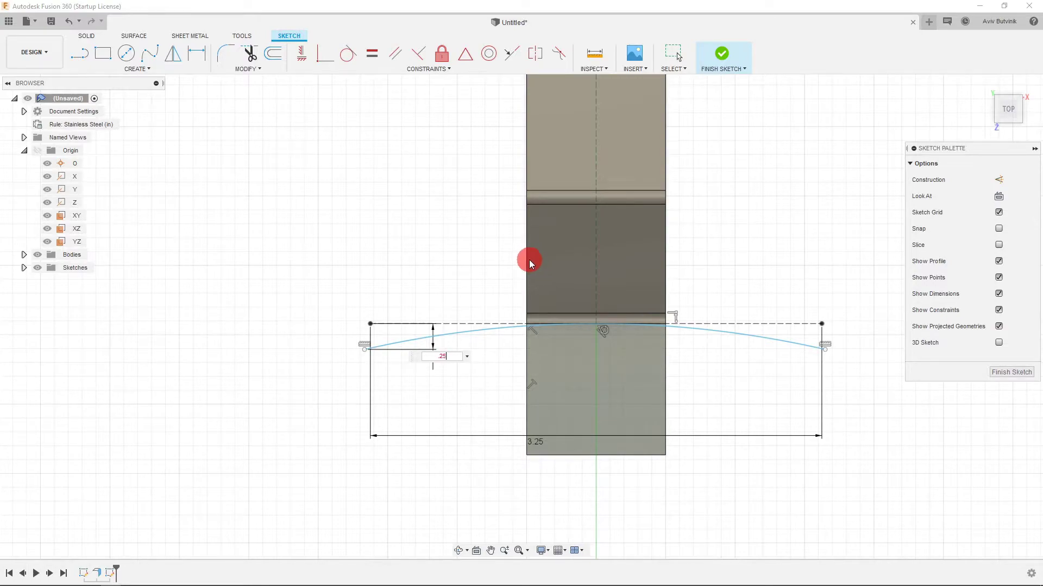
key(Return)
scroll(547, 288, down, 3)
key(Escape)
- Align the arc's right endpoint vertically with the right end of the horizontal construction line
drag(762, 340, 730, 340)
scroll(739, 324, up, 2)
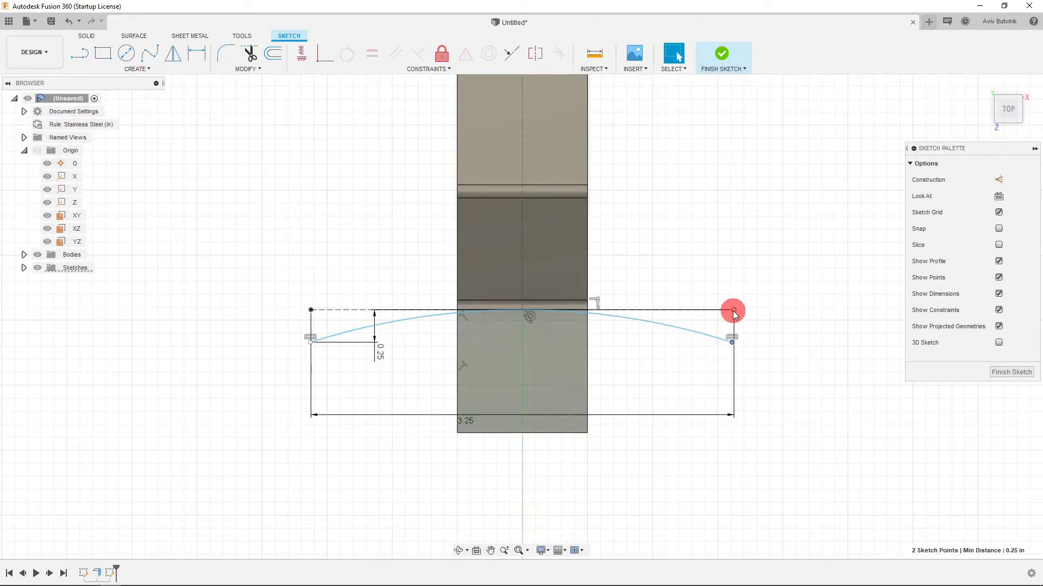
click(312, 60)
scroll(683, 235, down, 2)
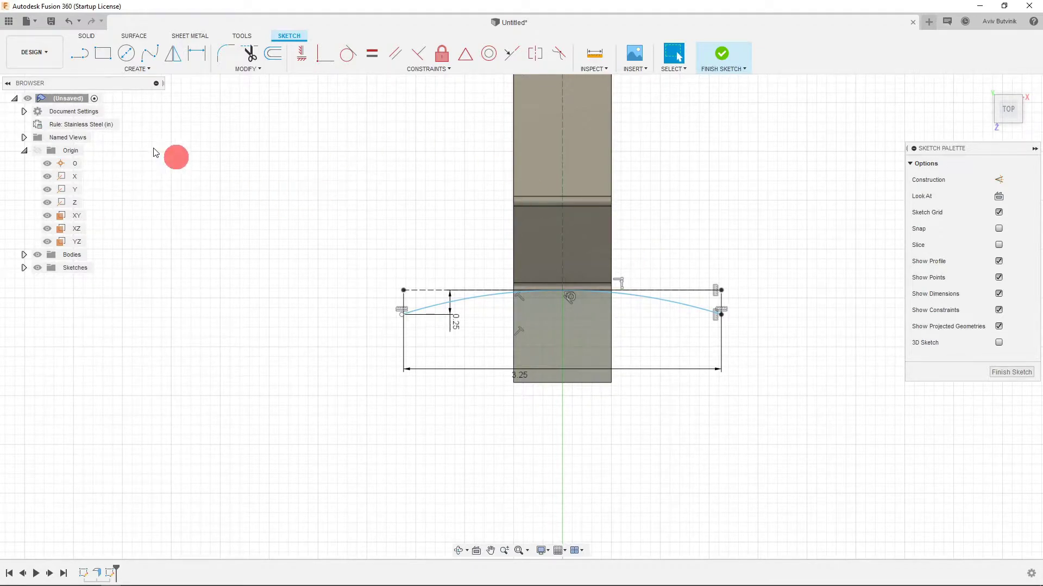
click(80, 53)
click(402, 318)
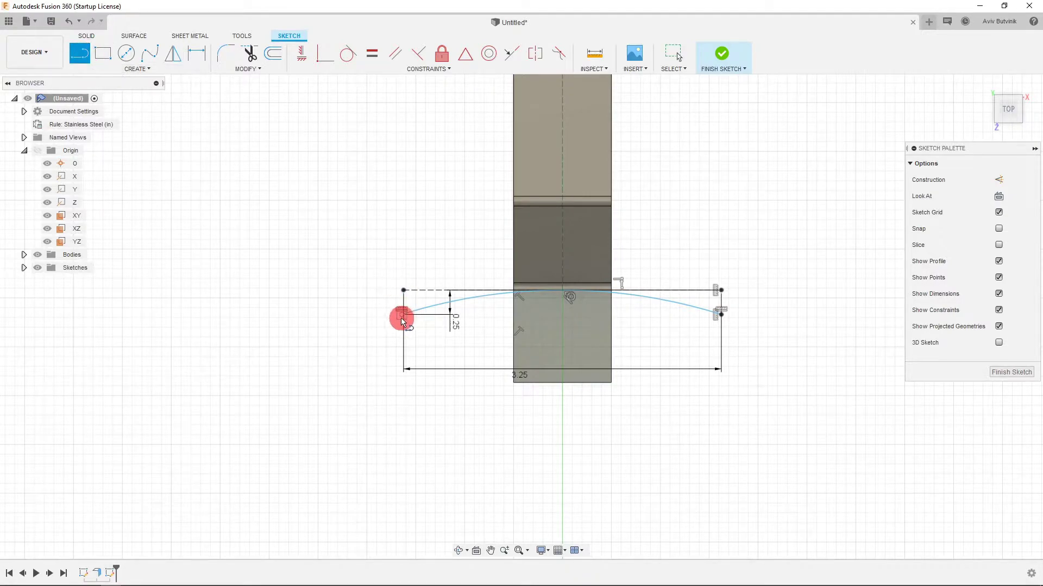
scroll(435, 328, up, 4)
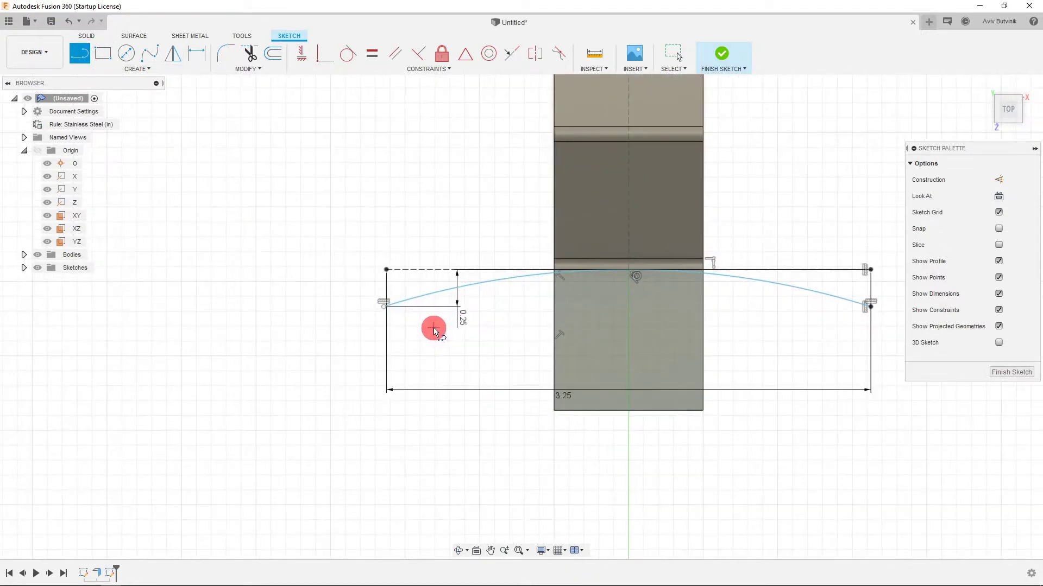
key(Escape)
- Align the arc's left endpoint vertically with the left end of the horizontal construction line
drag(399, 314, 392, 311)
click(393, 307)
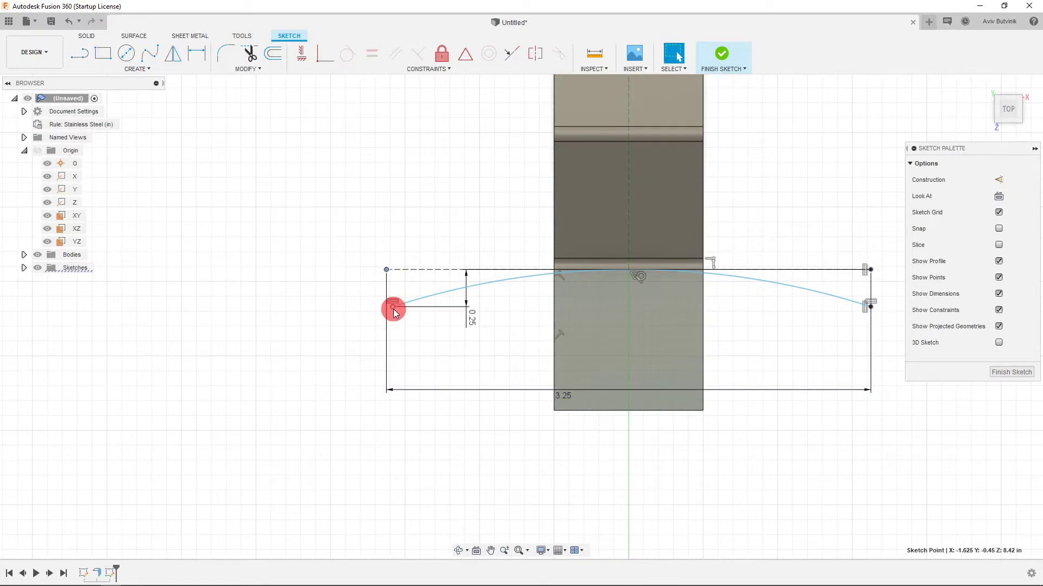
click(301, 54)
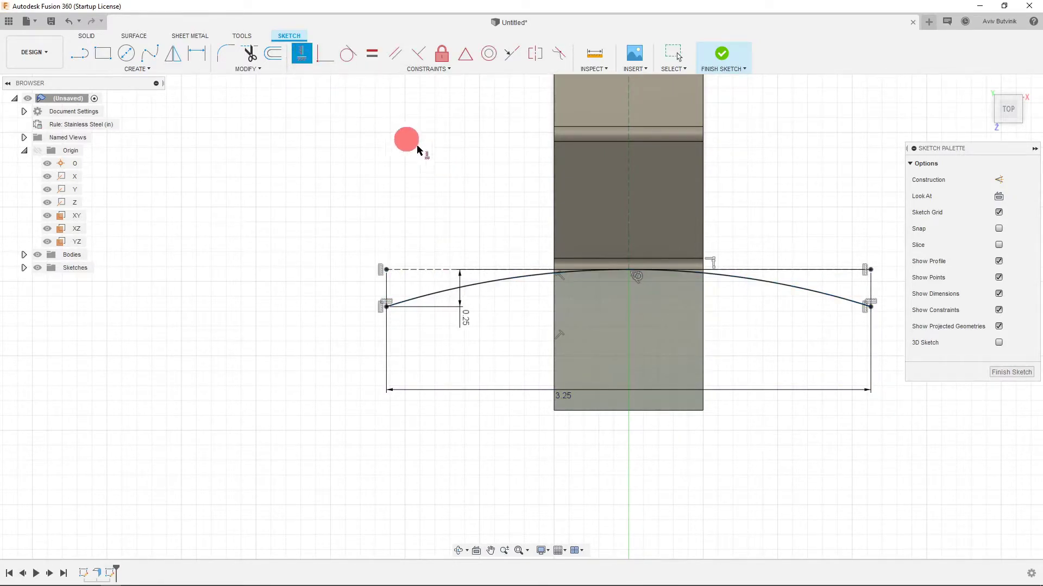
- Sketch a vertical line about 2.82 in long downward from the arc's left endpoint
scroll(413, 146, down, 2)
click(80, 53)
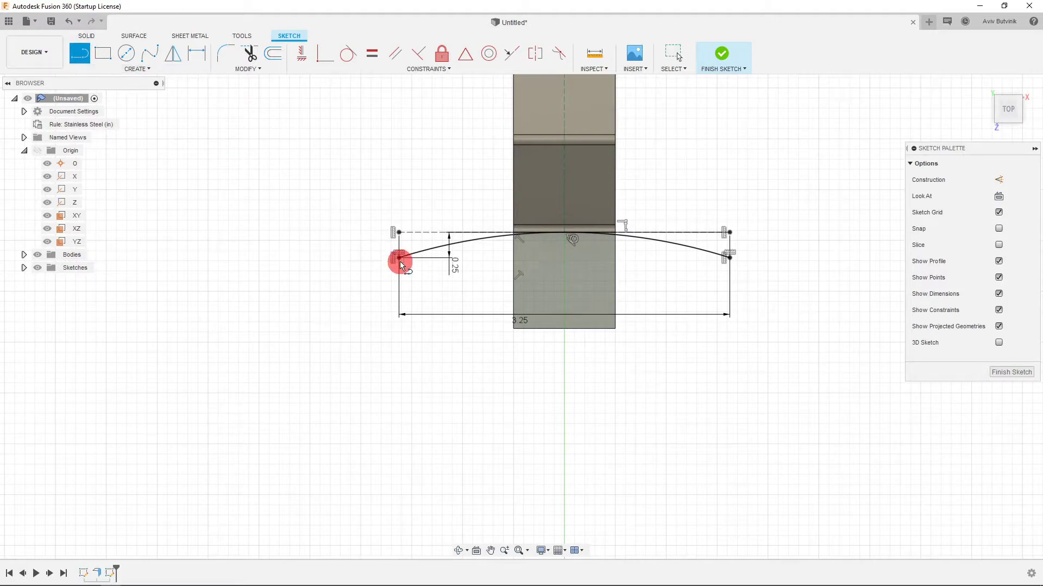
click(399, 260)
scroll(422, 289, down, 2)
click(408, 447)
key(Escape)
- Sketch a vertical line about 2.63 in long downward from the arc's right endpoint
click(82, 53)
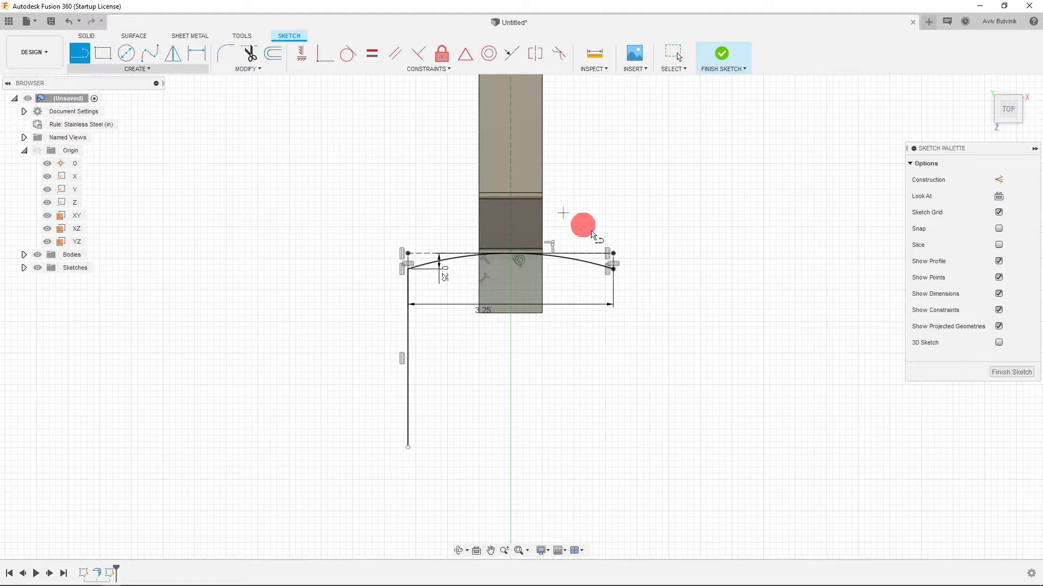
click(613, 269)
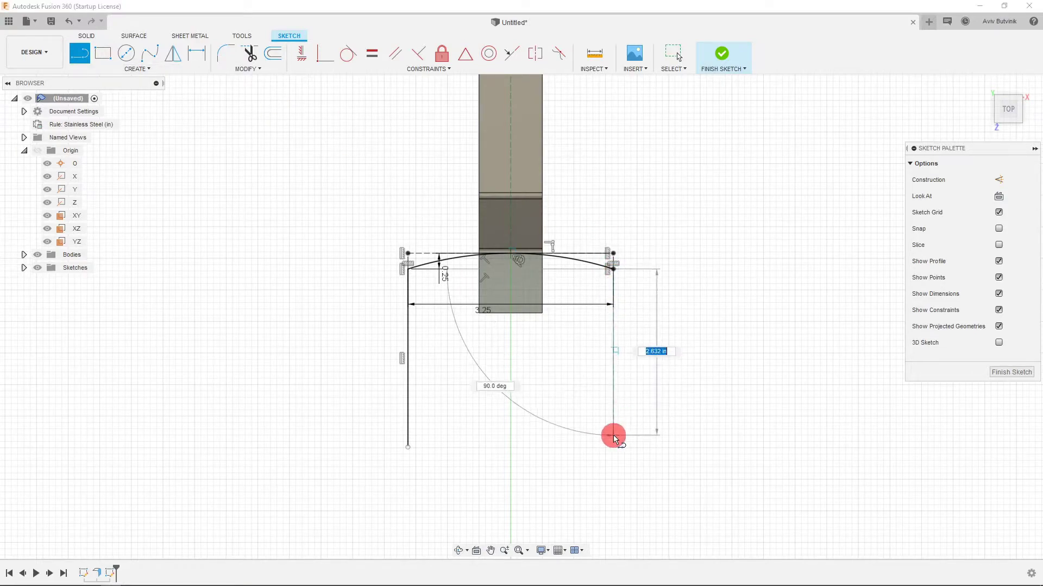
click(613, 435)
key(Escape)
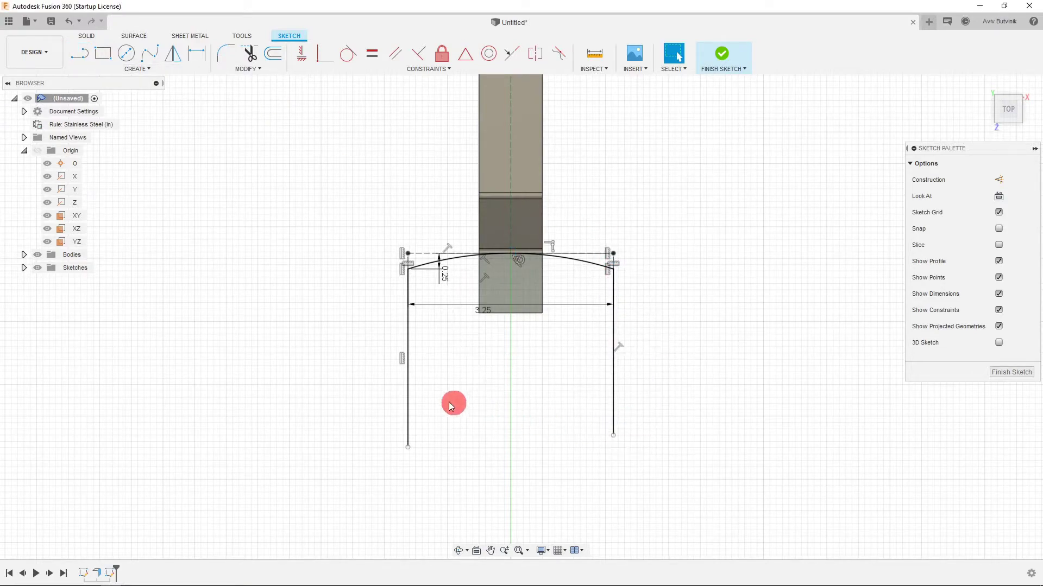
- Dimension the left vertical line's length as 4.75 in
click(406, 396)
click(361, 396)
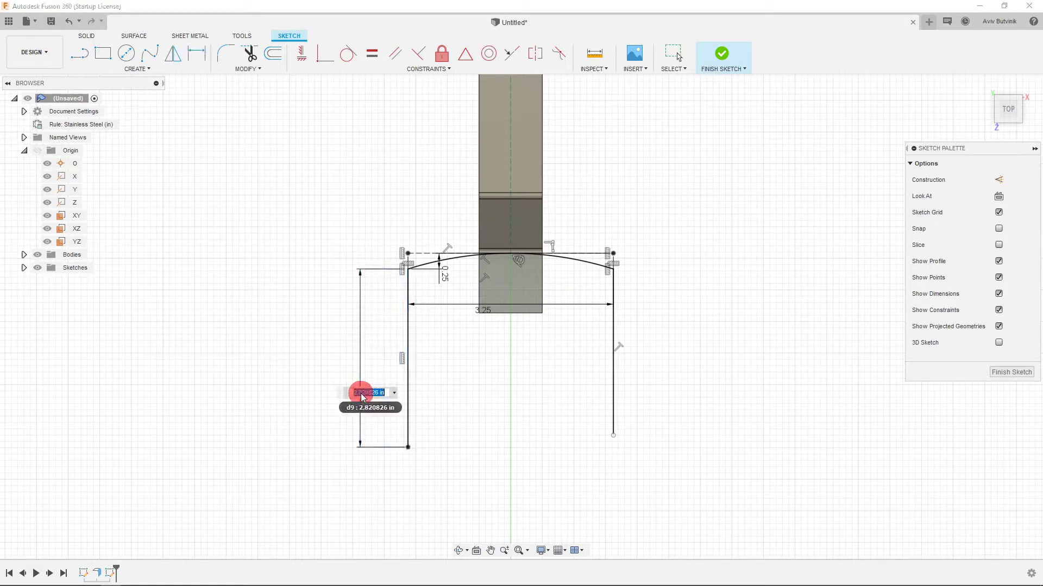
text(.475)
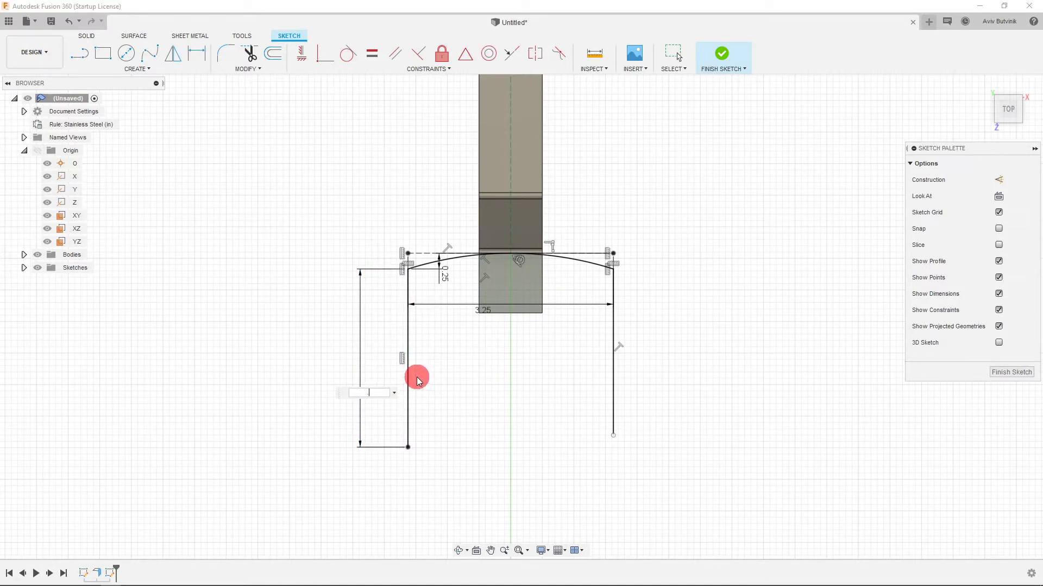
key(Return)
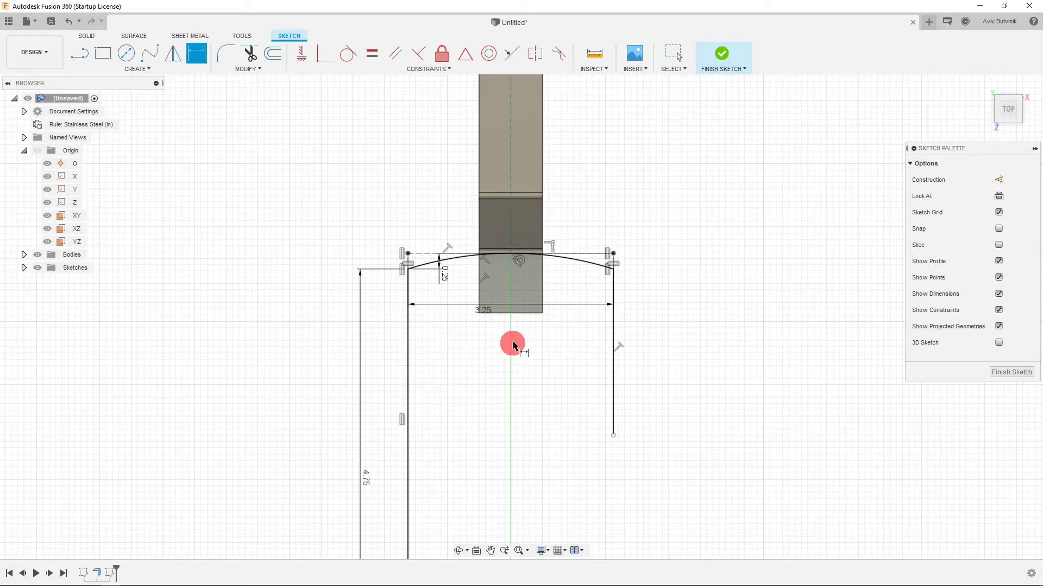
scroll(512, 348, down, 2)
key(Escape)
- Extend the right vertical line downward until its lower endpoint is roughly level with the left line's lower end
drag(581, 409, 580, 501)
scroll(488, 447, up, 2)
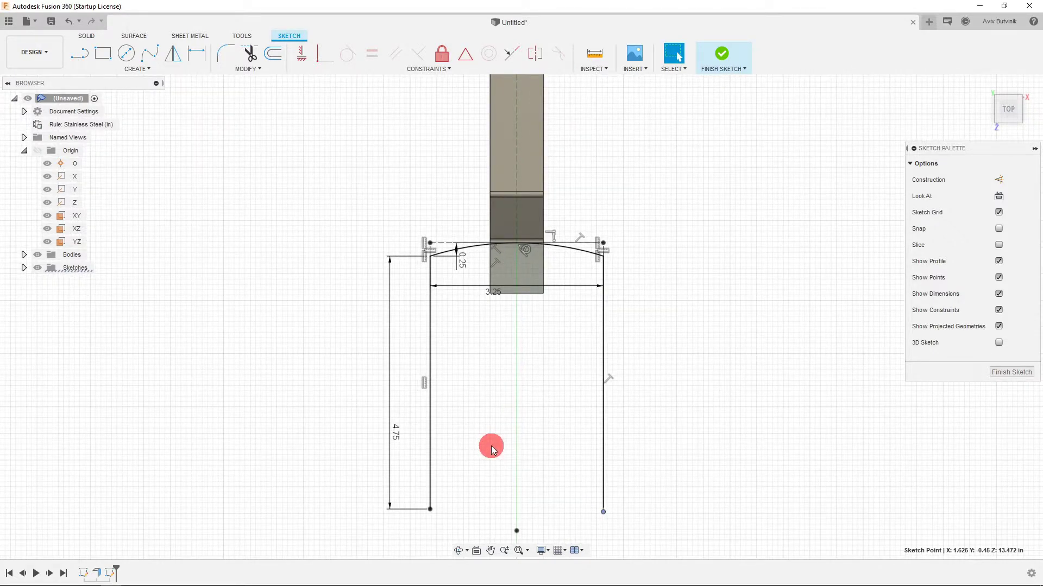
- Sketch a downward-bulging 3-point arc from near the left vertical line's lower end to a higher point on the right vertical line
click(109, 74)
mouse_move(114, 117)
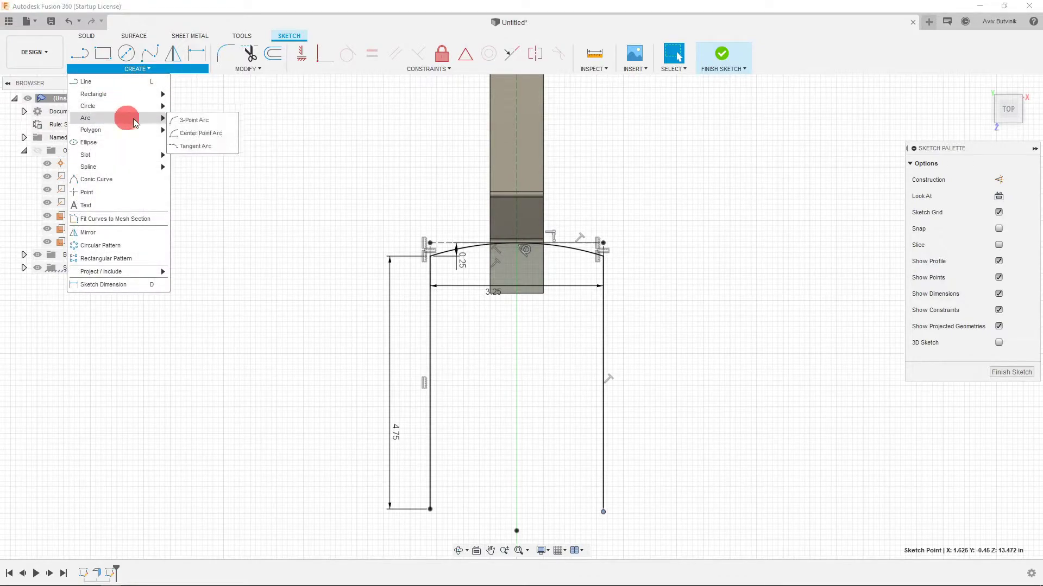
click(208, 122)
click(430, 488)
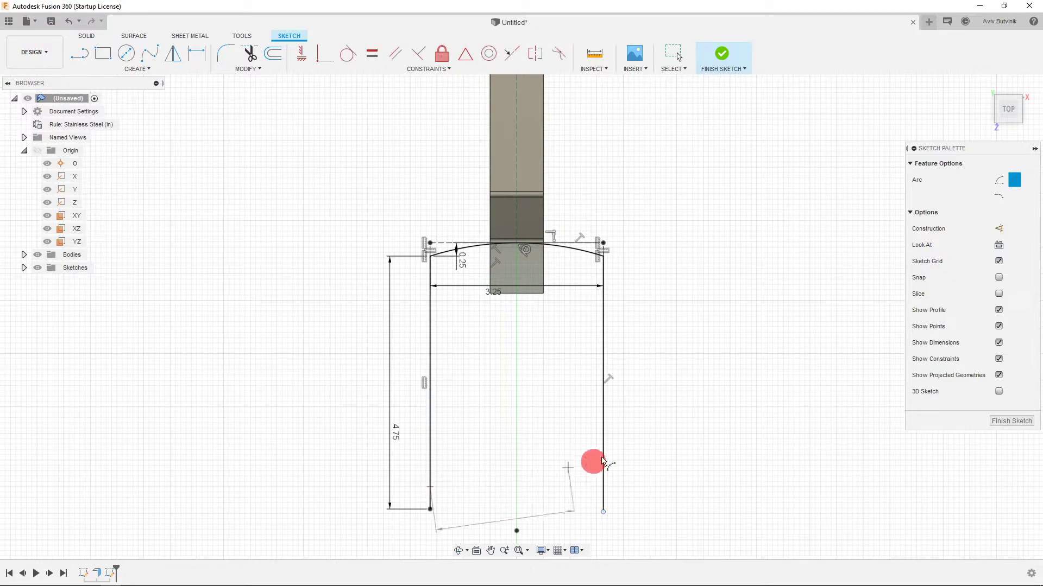
click(602, 425)
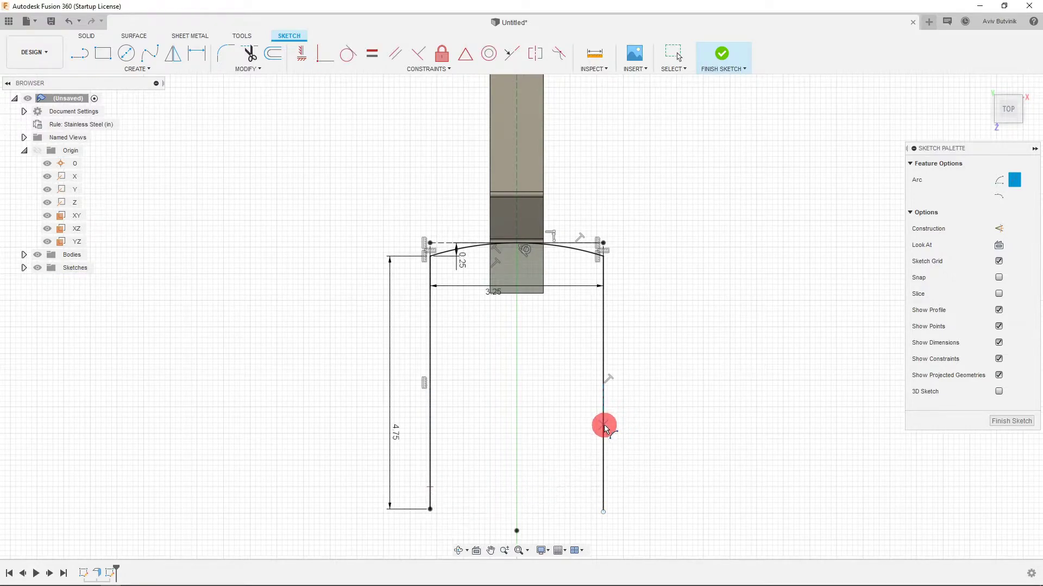
click(574, 447)
key(Escape)
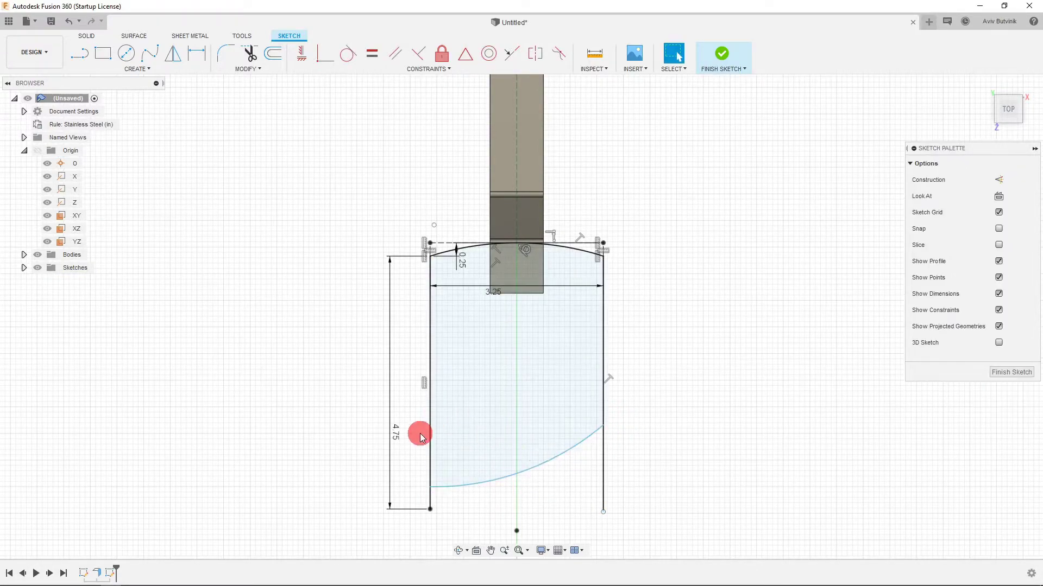
- Sketch a short, nearly horizontal line about 0.53 in long outward from the lower arc's left endpoint
click(80, 57)
click(416, 476)
click(401, 487)
key(Escape)
- Apply a tangent constraint between the short outward line and the lower arc
click(414, 488)
shift+click(466, 484)
click(947, 205)
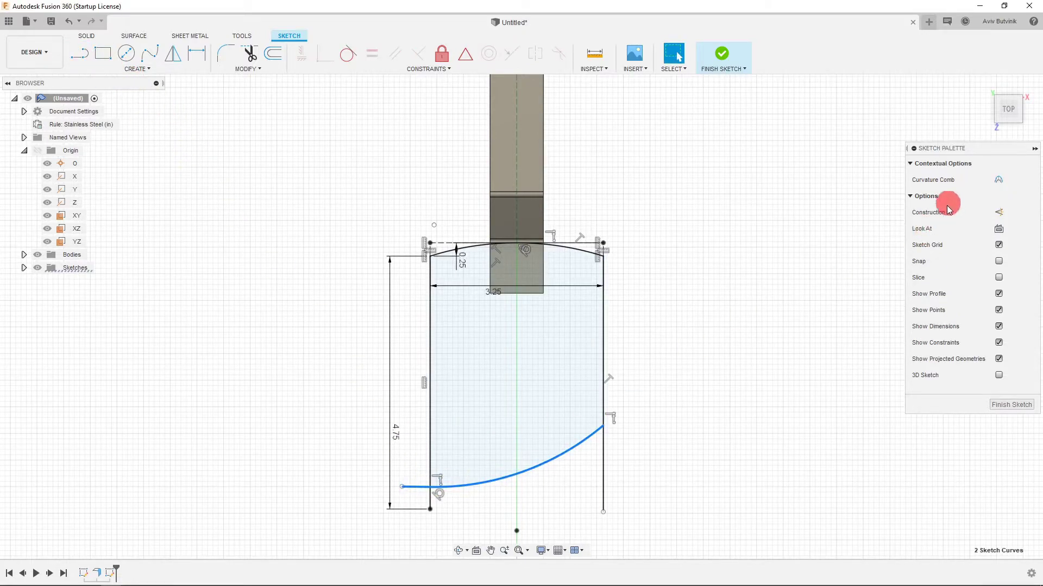
click(349, 53)
- Try reshaping the lower arc by moving its curve and its right endpoint along the right vertical line
drag(573, 464, 528, 468)
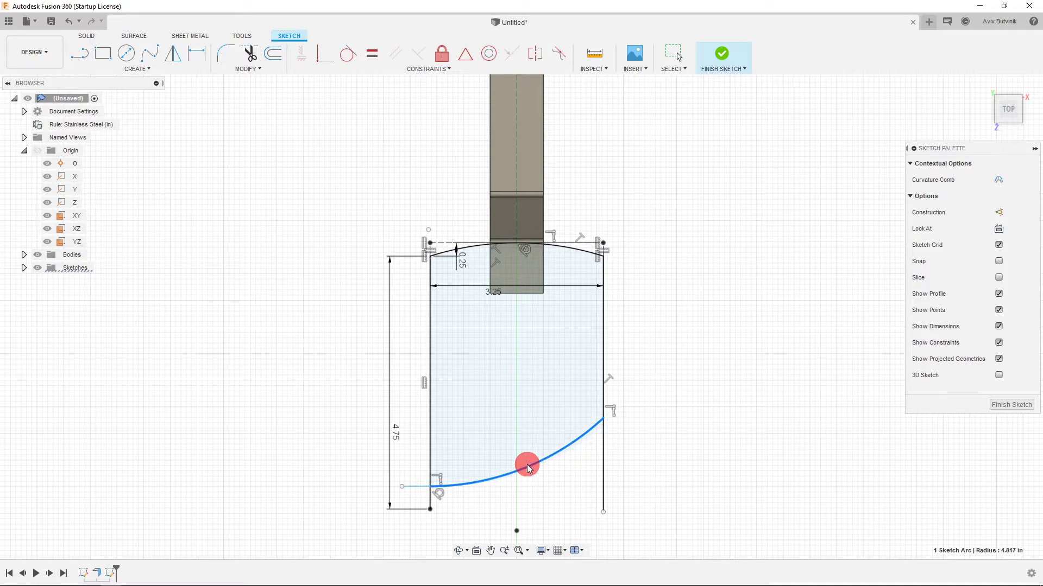
click(642, 447)
drag(607, 423, 631, 433)
click(602, 436)
click(581, 415)
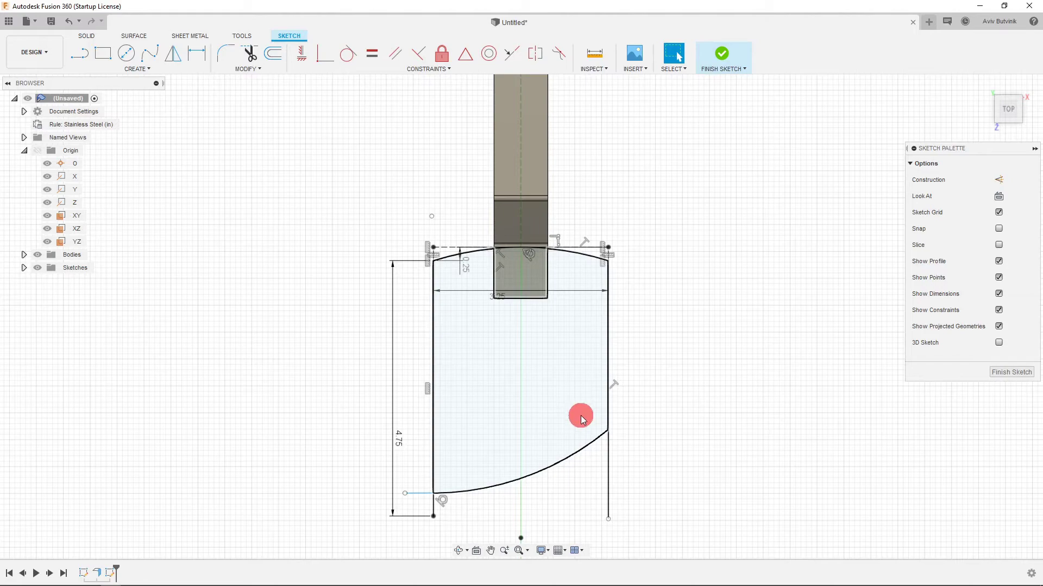
click(565, 450)
drag(436, 498, 439, 498)
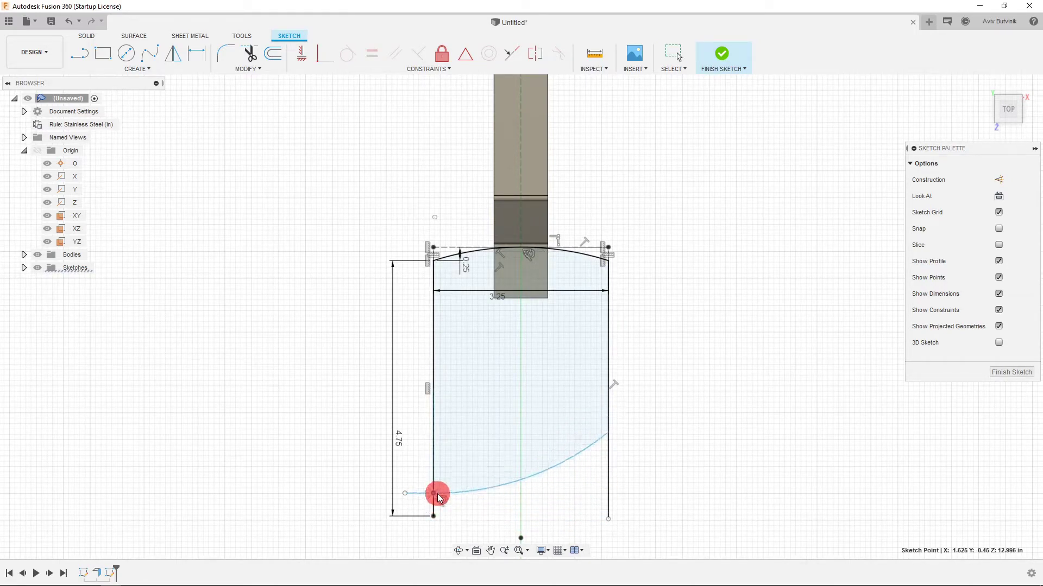
- Apply a horizontal constraint to the short line at the lower arc's left endpoint
click(422, 494)
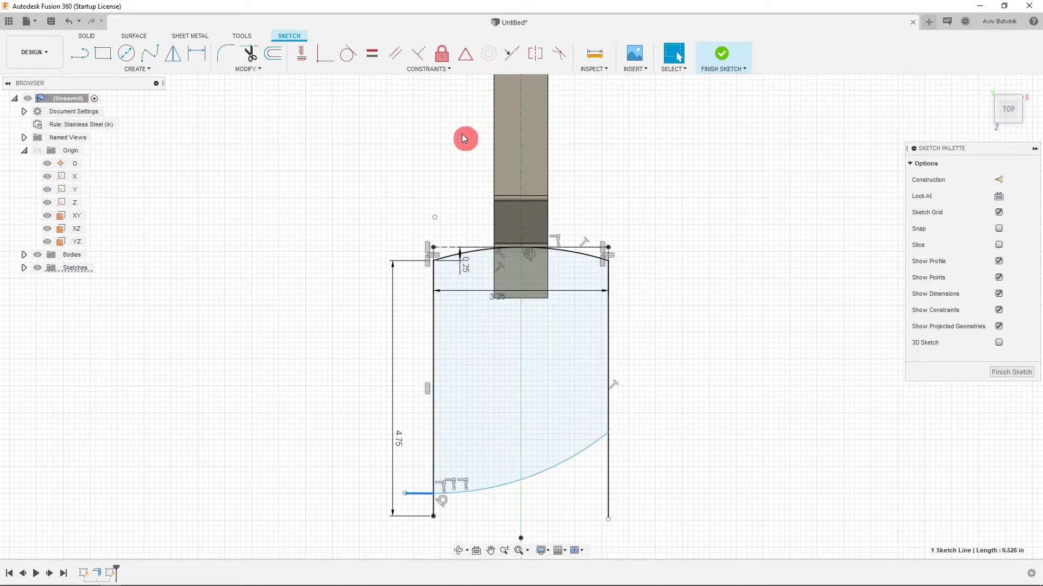
click(303, 54)
key(Escape)
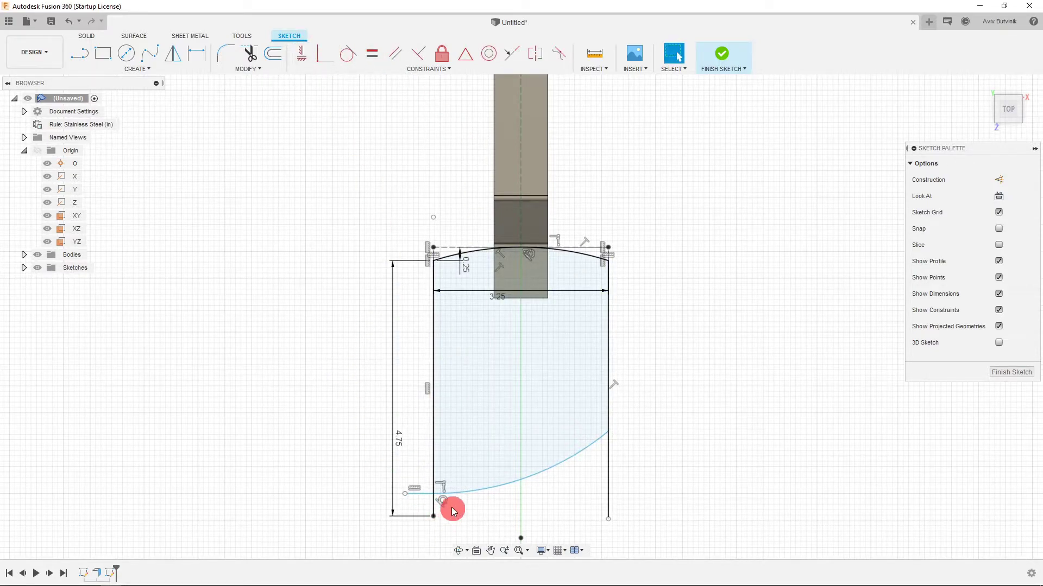
- Attach the lower arc's left endpoint to the left vertical line's lower end and raise its right endpoint along the right line
drag(430, 496, 433, 514)
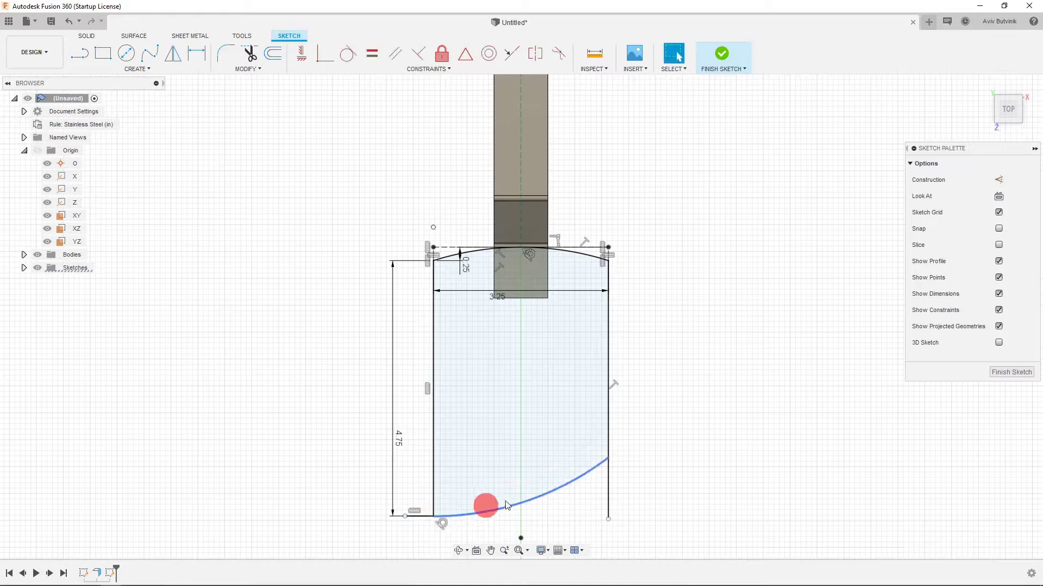
click(608, 459)
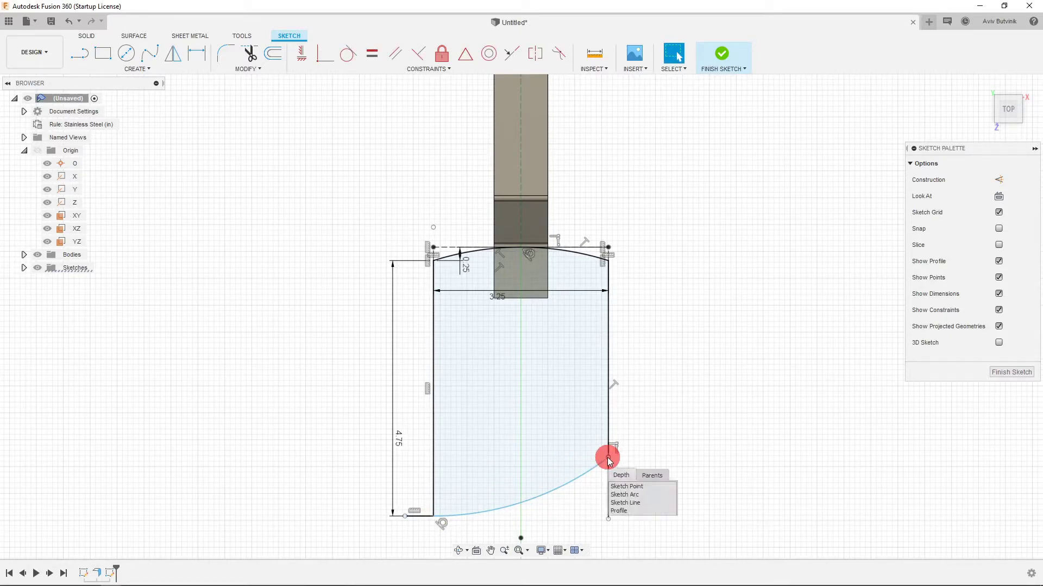
click(609, 456)
click(619, 468)
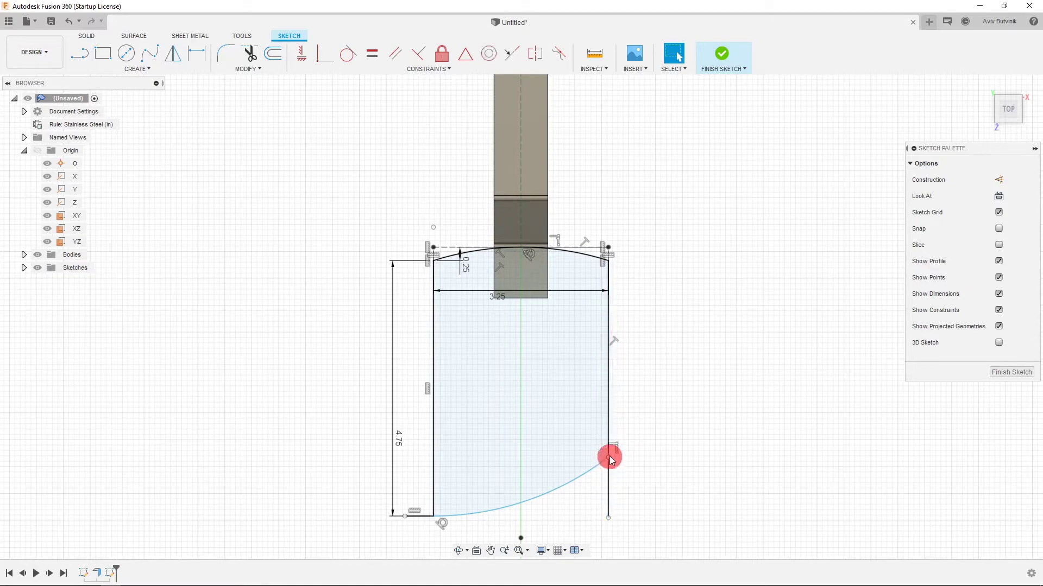
drag(611, 460, 613, 439)
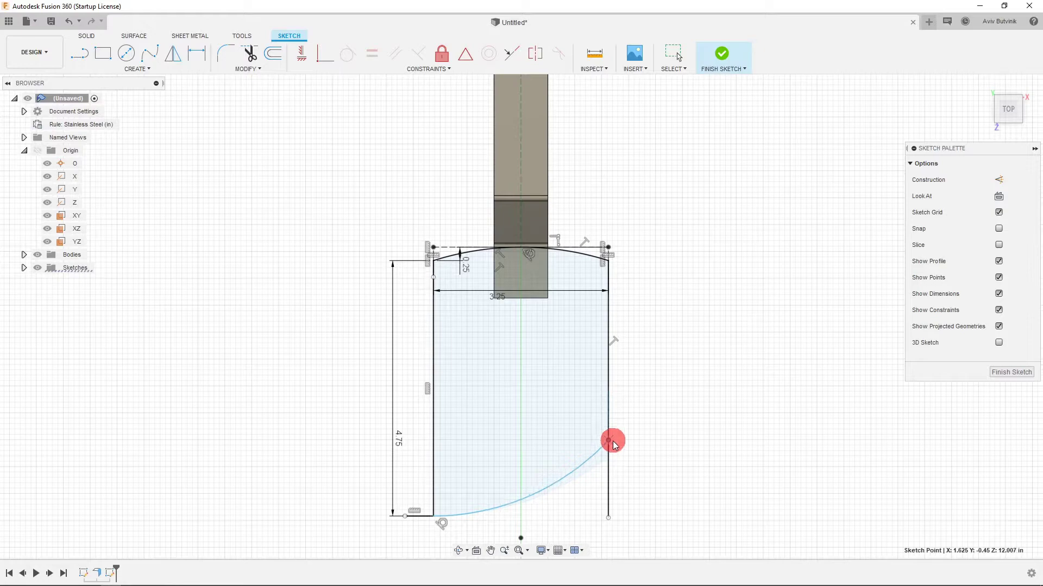
drag(613, 447, 613, 445)
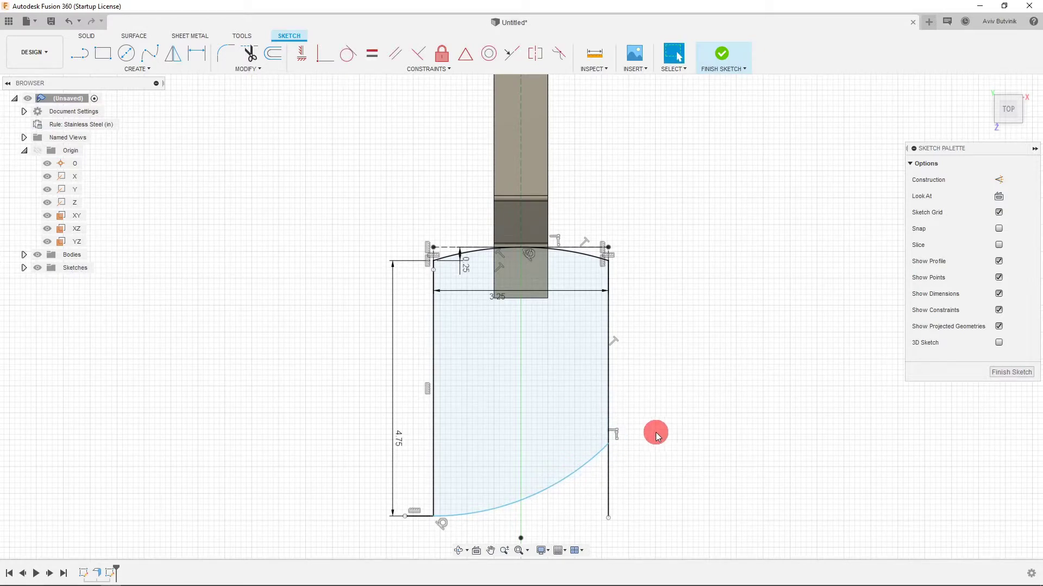
- Shorten the right vertical line to the lower arc's right endpoint and convert the short horizontal line to construction geometry
drag(610, 517, 609, 444)
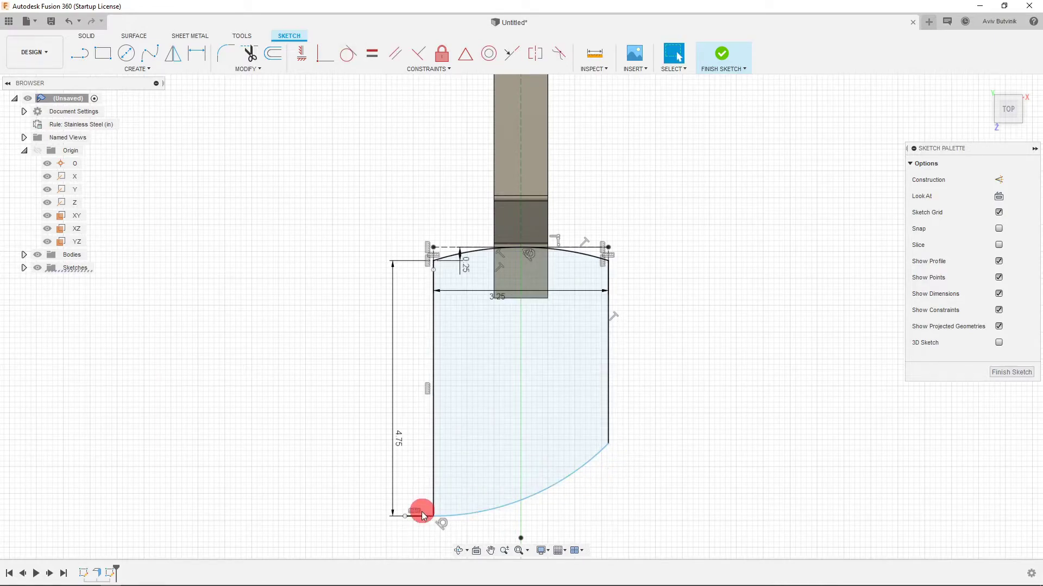
scroll(426, 547, up, 3)
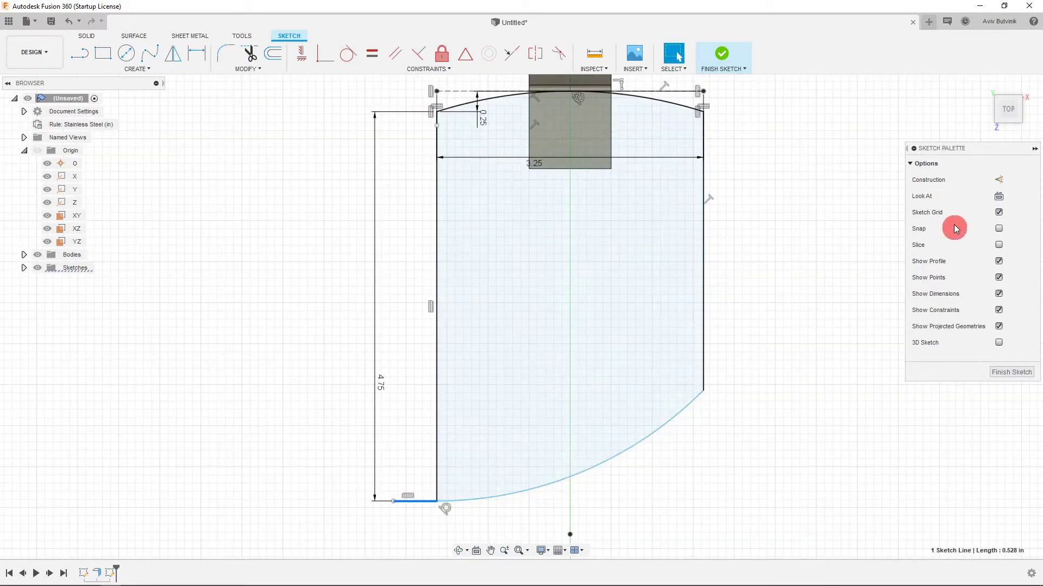
scroll(692, 480, down, 3)
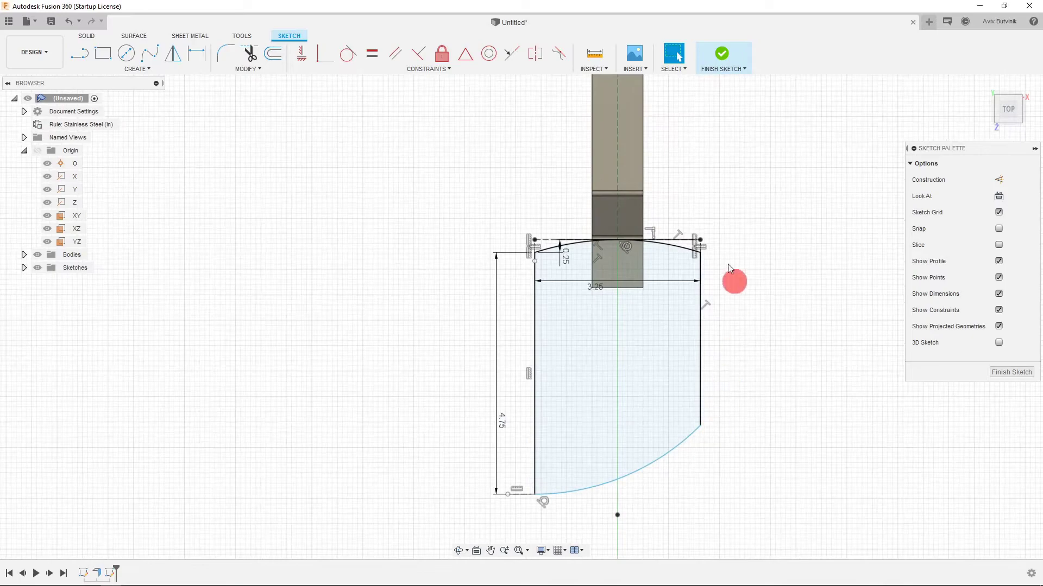
- Finish the blade outline sketch
scroll(635, 388, up, 1)
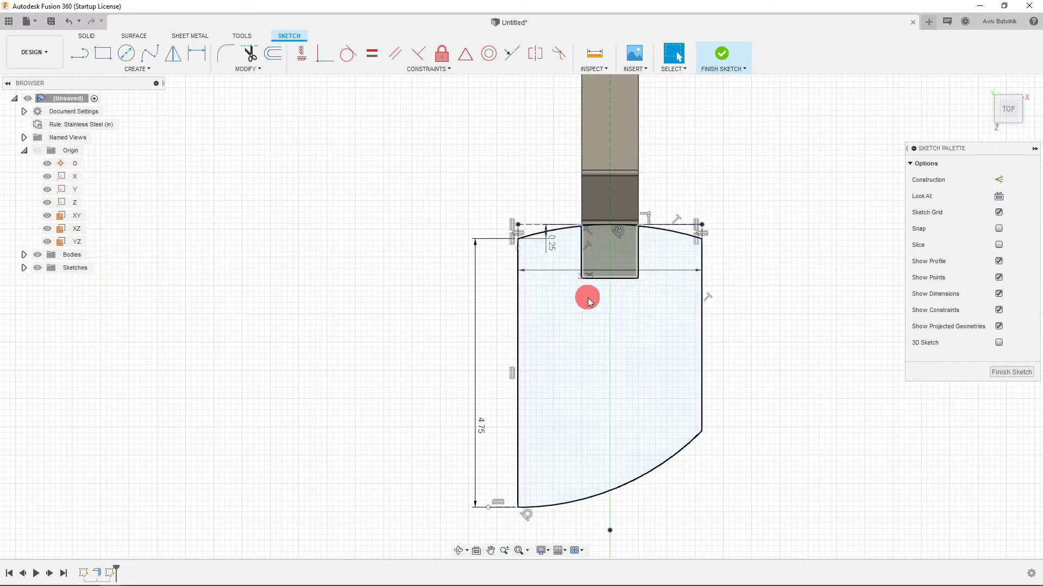
click(716, 103)
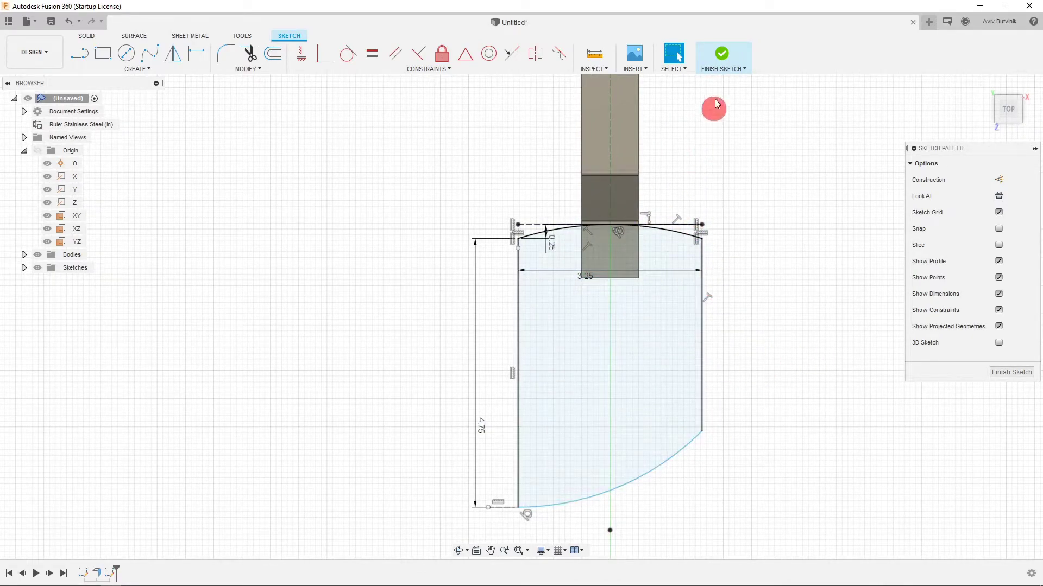
click(722, 50)
- Start a flange using the blade outline profile and the rectangular profile where it overlaps the handle
scroll(492, 323, down, 1)
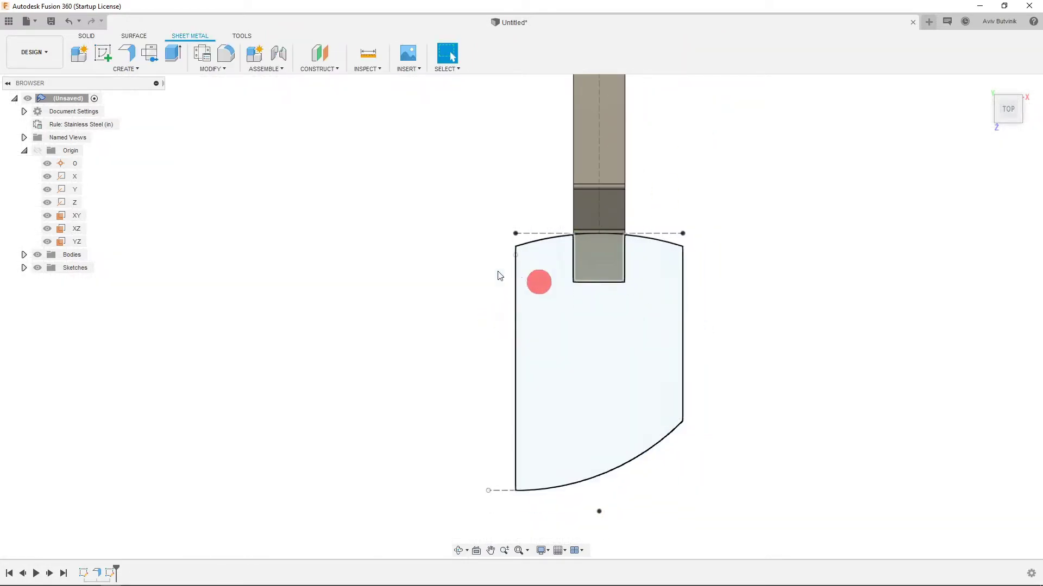
click(101, 68)
click(109, 111)
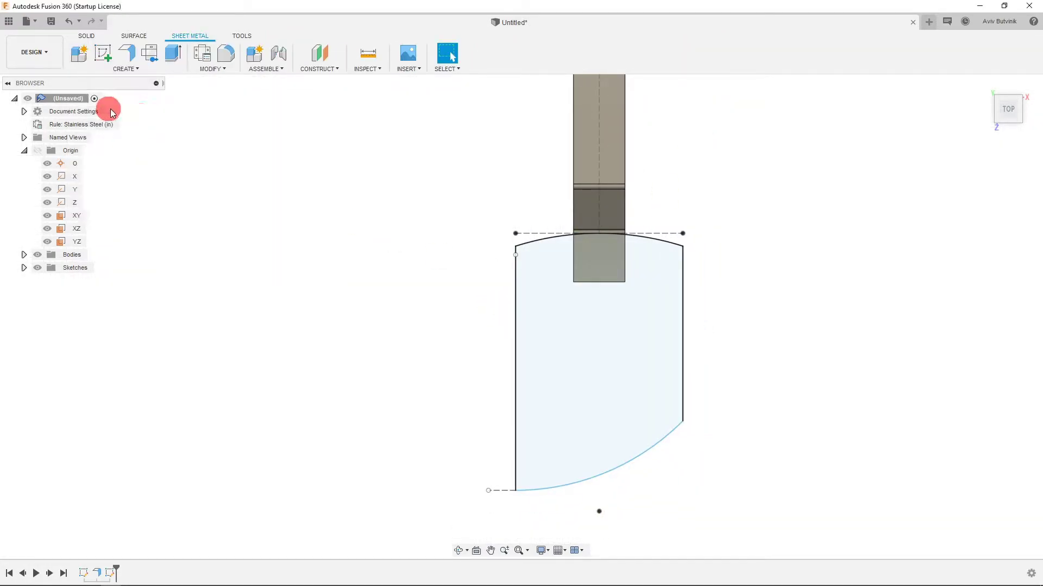
click(584, 309)
click(601, 258)
scroll(698, 339, up, 1)
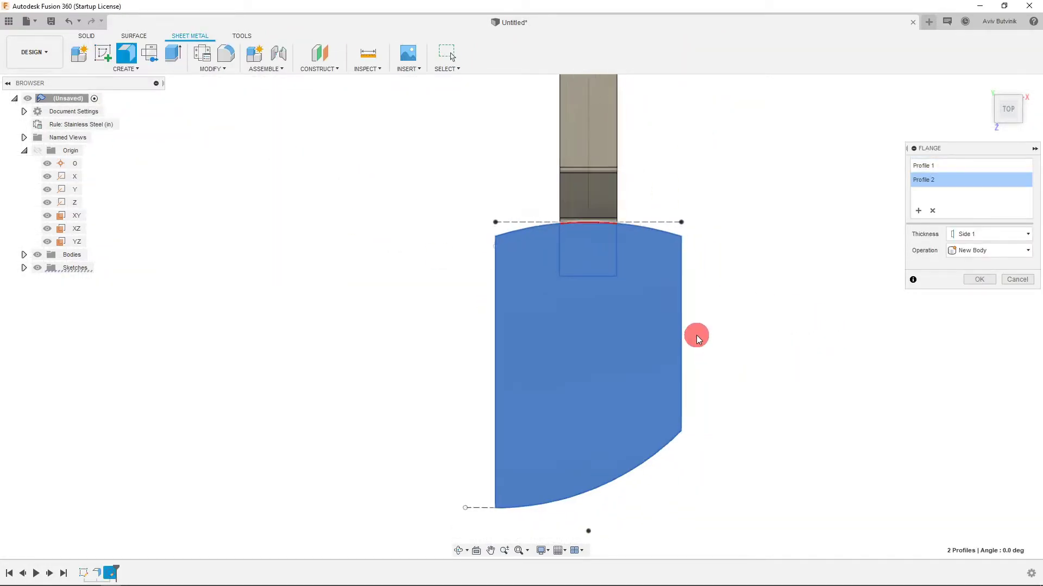
- Try the Side 2 and Symmetric thickness options for the blade flange while viewing the part from the right side
click(1029, 111)
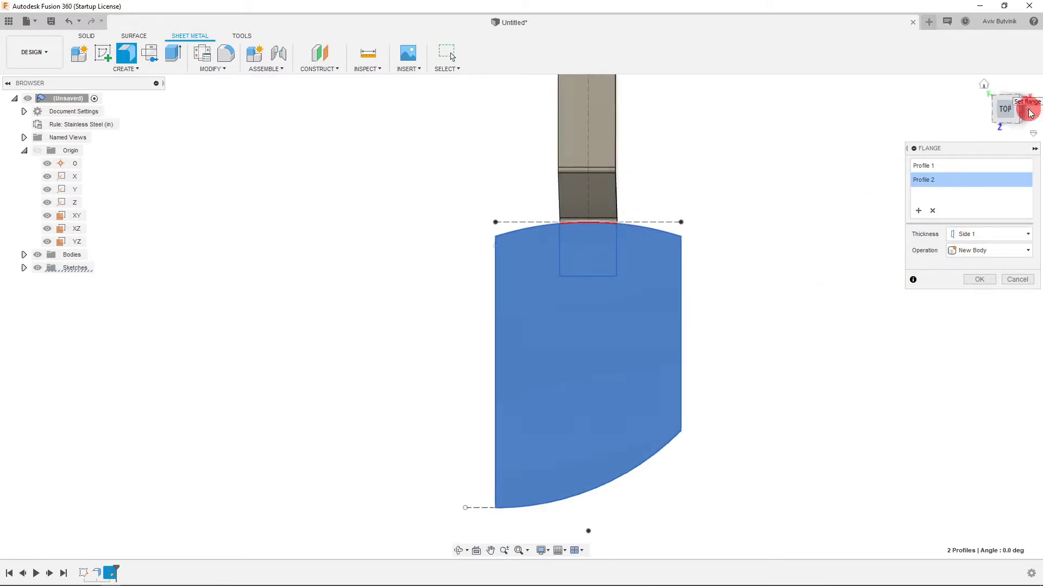
click(1036, 100)
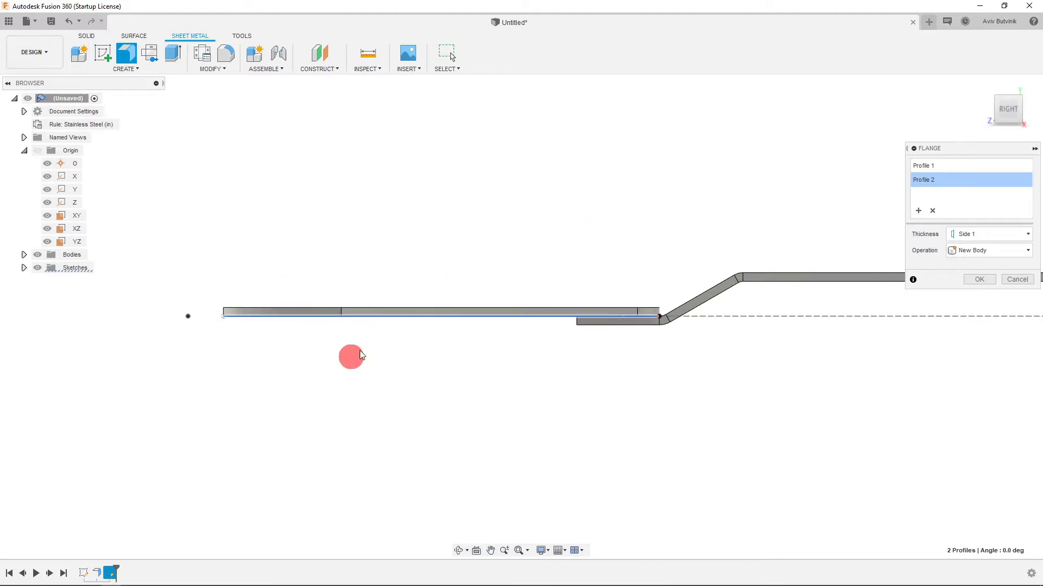
click(963, 234)
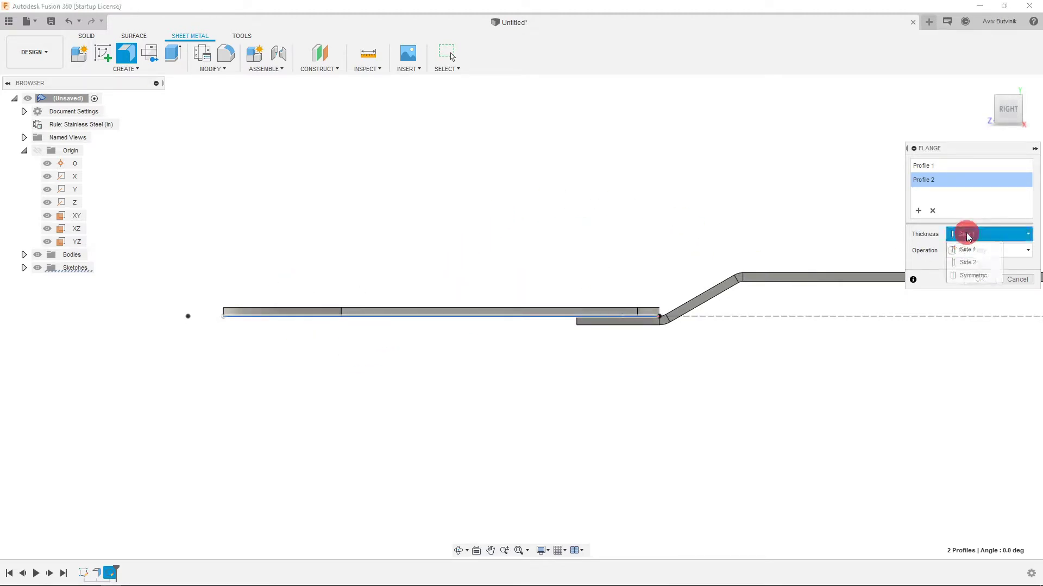
click(971, 262)
scroll(668, 320, up, 4)
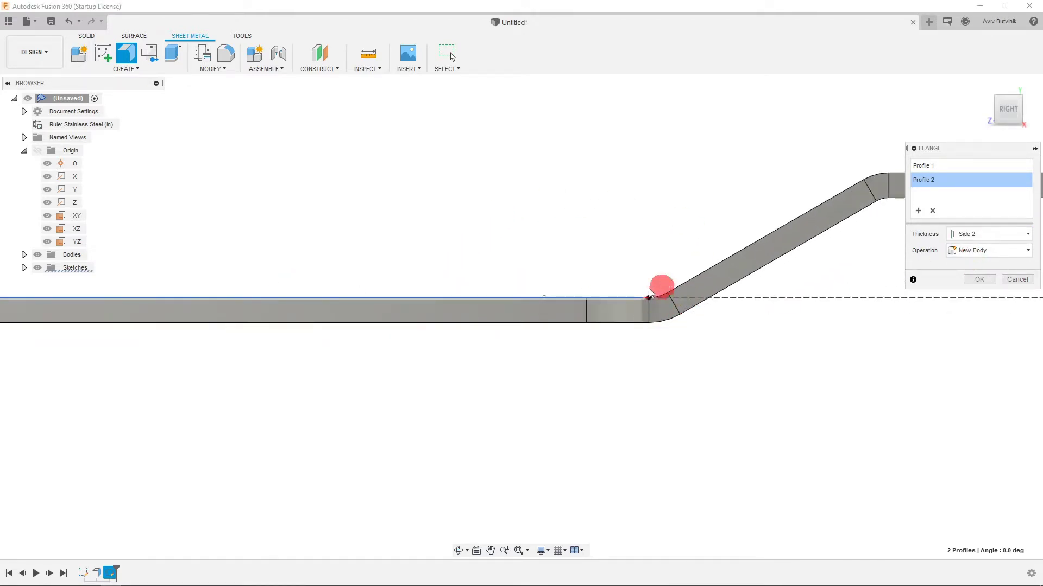
scroll(674, 326, down, 4)
click(979, 234)
click(969, 274)
scroll(650, 332, up, 2)
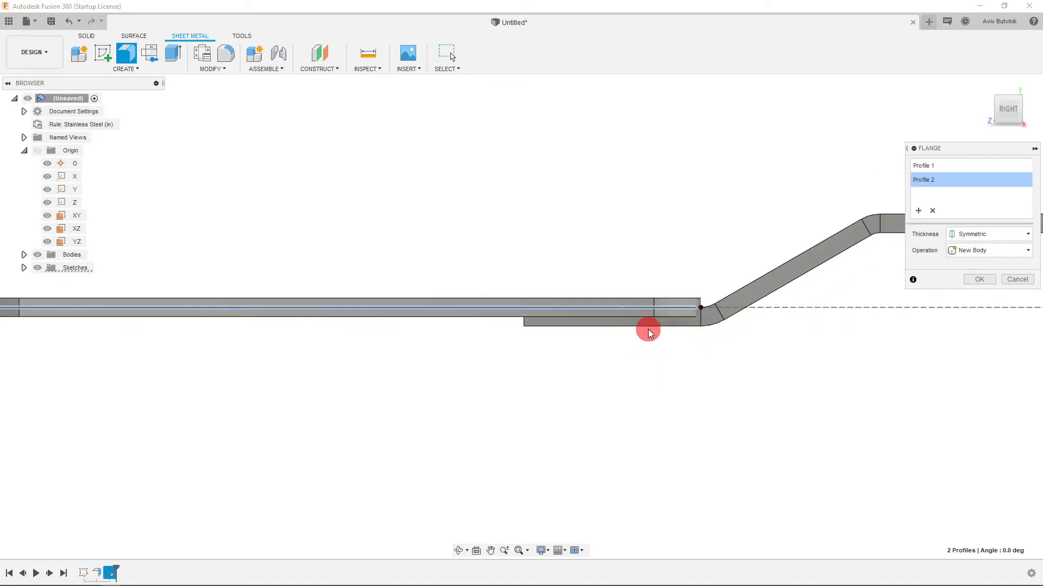
scroll(679, 328, up, 2)
scroll(682, 375, down, 5)
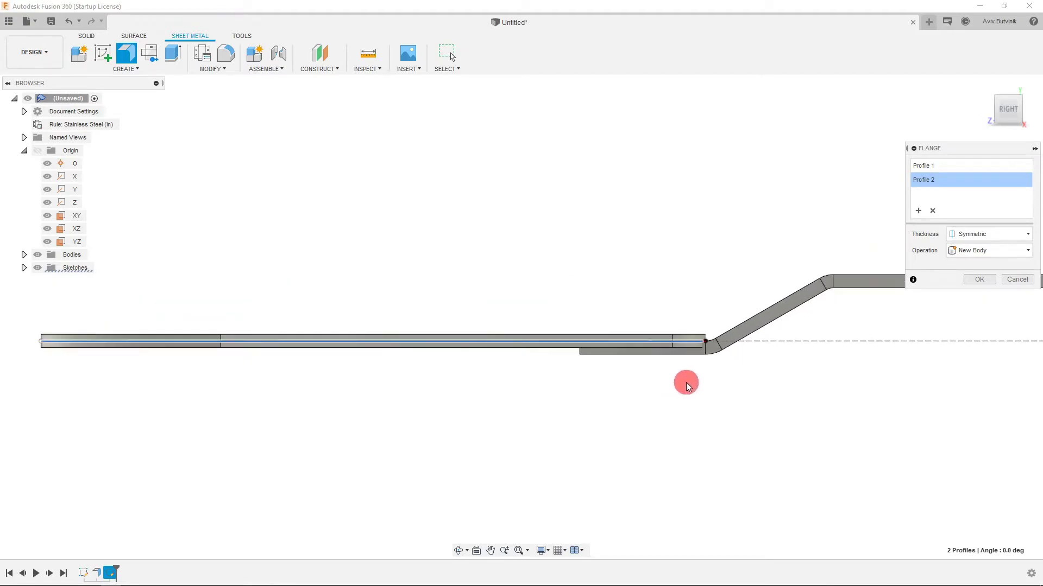
- Set the blade flange's thickness to Side 1 and create it as a new body
click(978, 238)
click(971, 250)
scroll(462, 353, up, 3)
scroll(785, 358, down, 4)
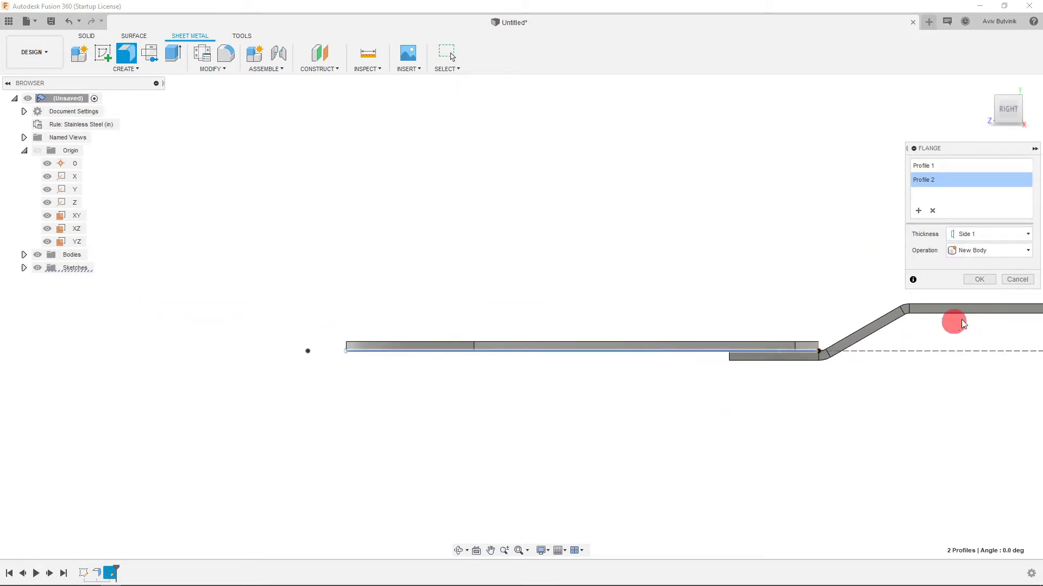
click(977, 281)
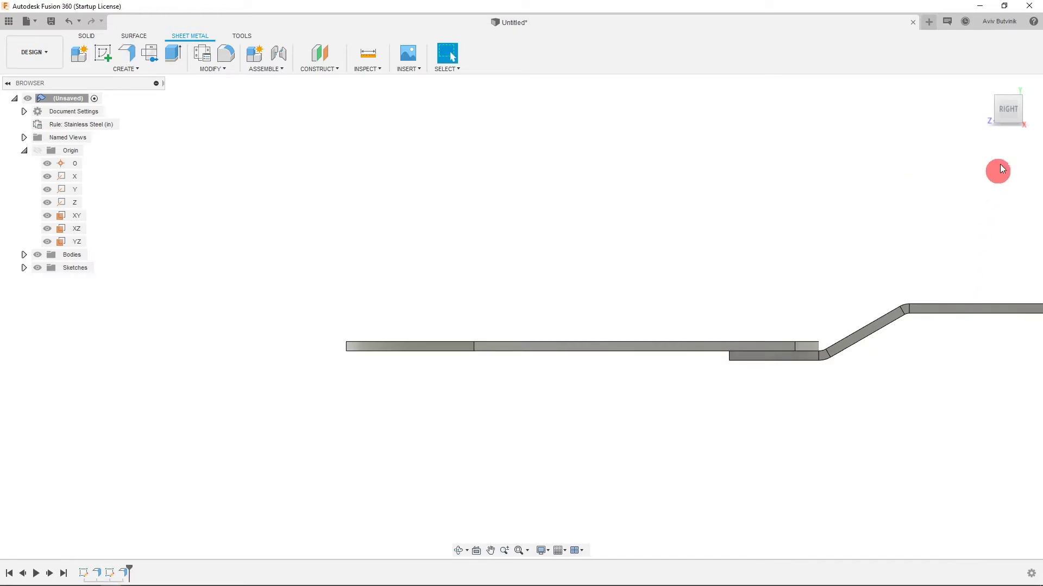
- Fillet the blade's far-end corner on its longer straight side with a radius of about 0.506 in
click(995, 101)
click(1003, 105)
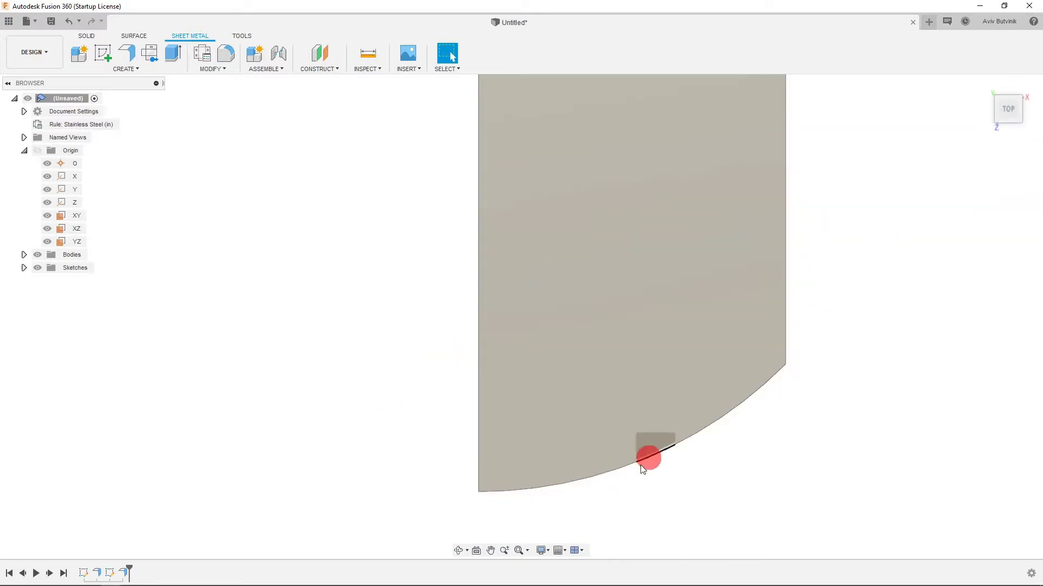
click(223, 61)
click(1016, 113)
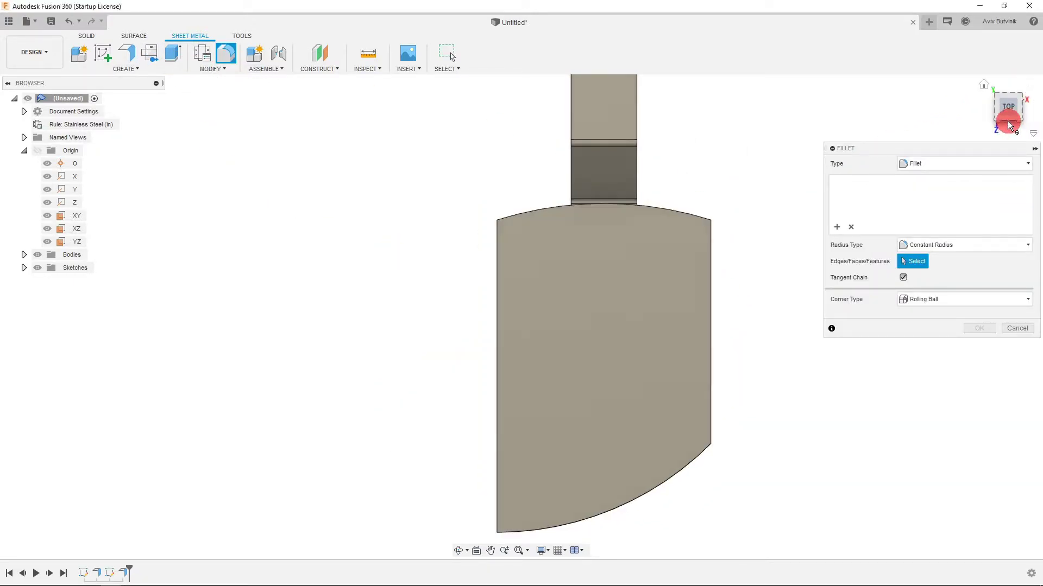
click(1008, 102)
scroll(558, 473, up, 10)
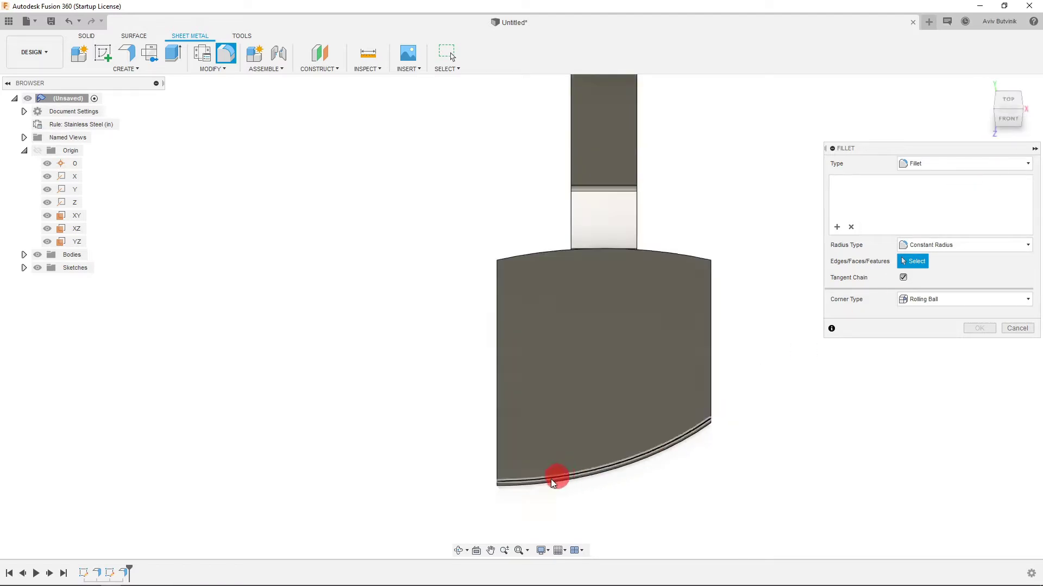
click(508, 463)
scroll(481, 488, down, 5)
click(484, 479)
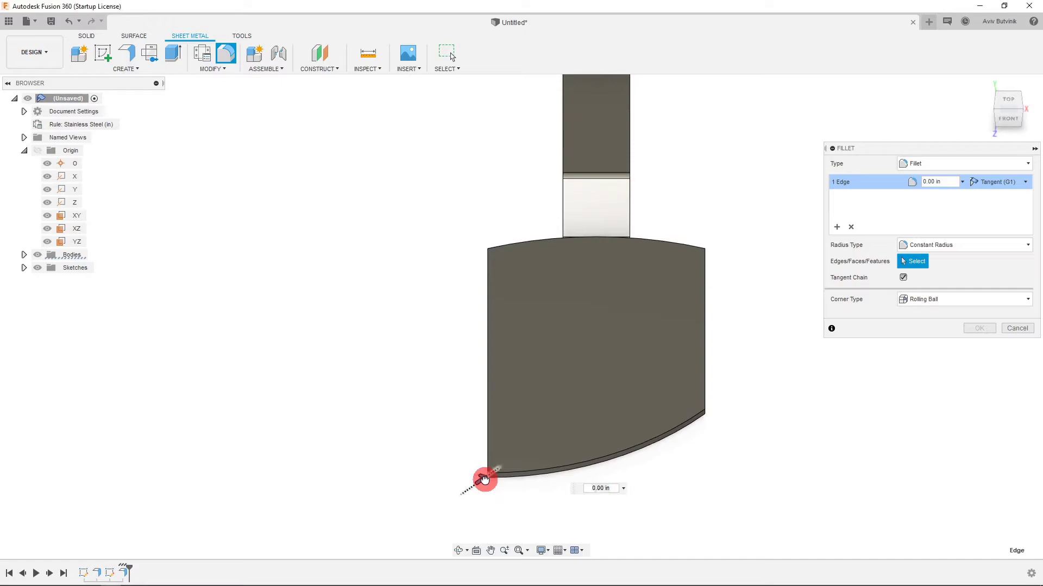
drag(484, 478, 496, 475)
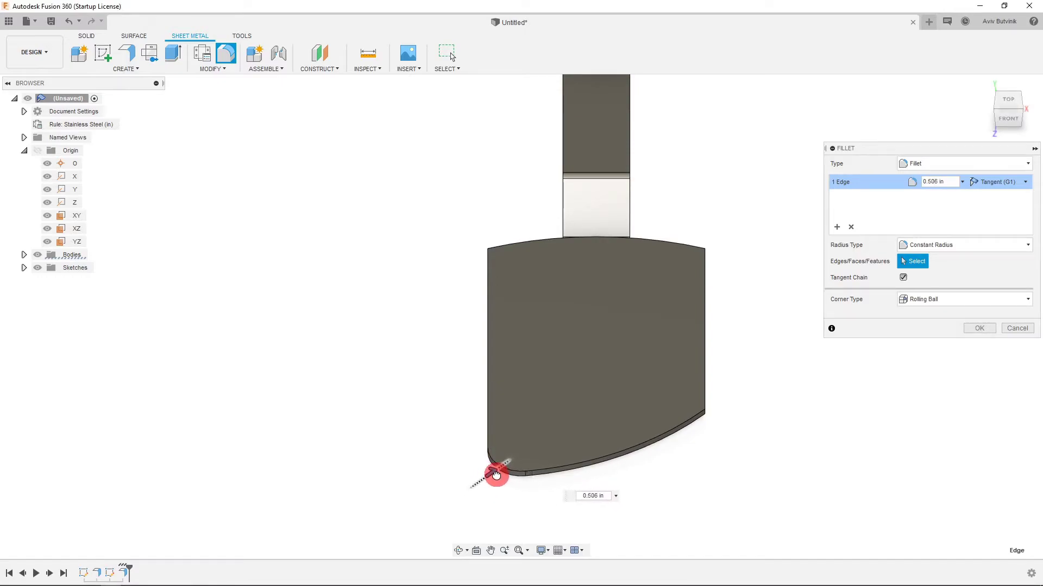
click(1008, 101)
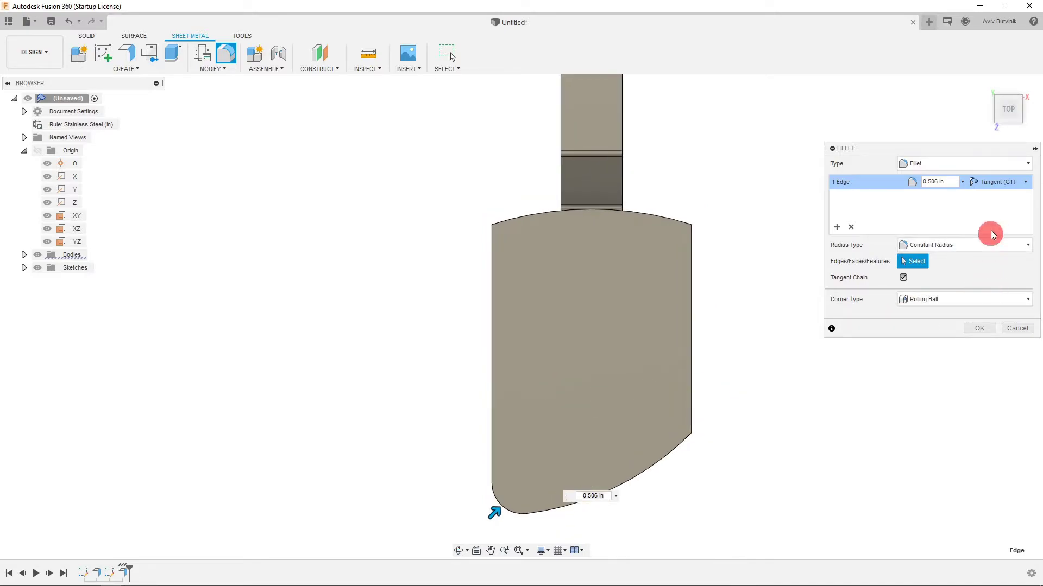
click(972, 329)
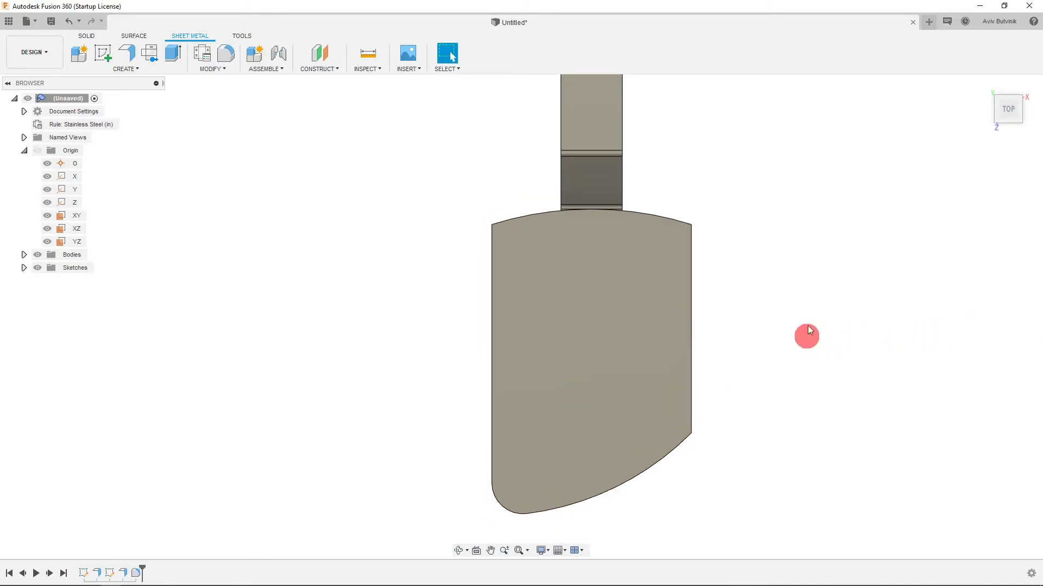
- Start a fillet on the three remaining sharp corner edges: both beside the handle and the far-end one on the shorter side
click(225, 53)
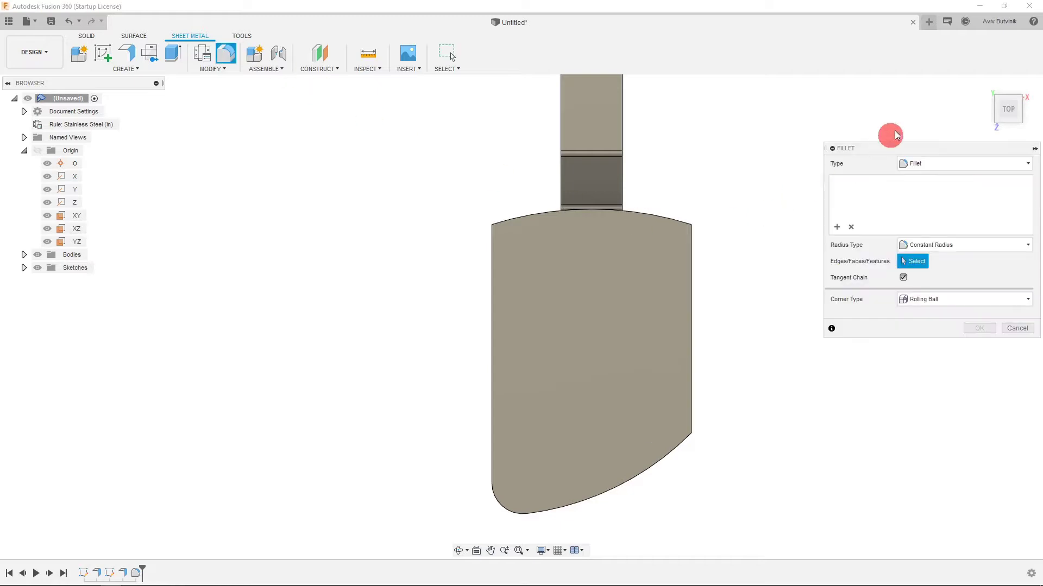
click(1009, 102)
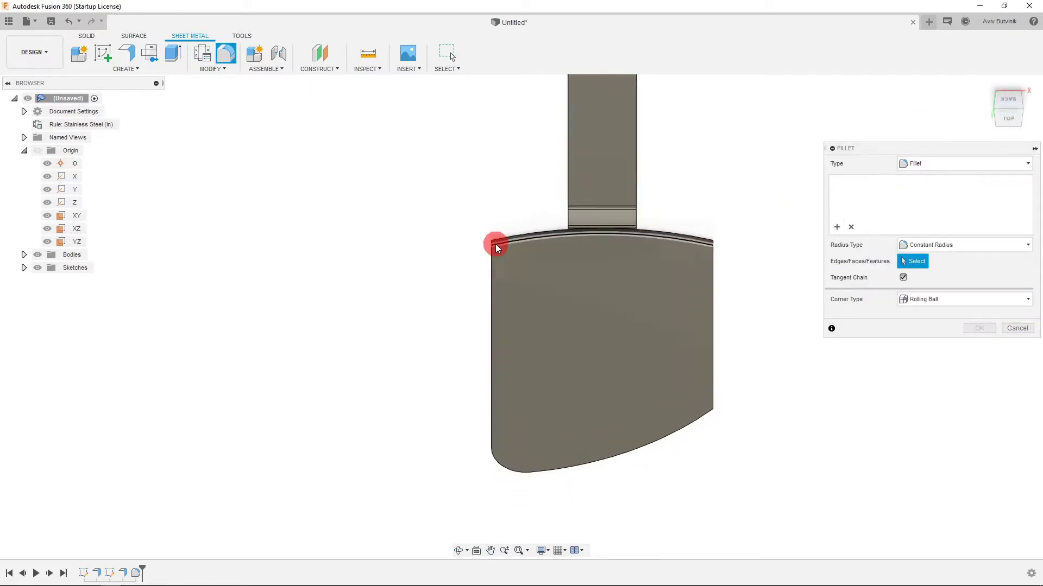
scroll(485, 247, up, 5)
click(485, 247)
scroll(396, 291, down, 3)
shift+middle_drag(396, 291, 634, 279)
scroll(633, 268, up, 4)
scroll(633, 268, up, 2)
click(576, 263)
scroll(577, 205, down, 3)
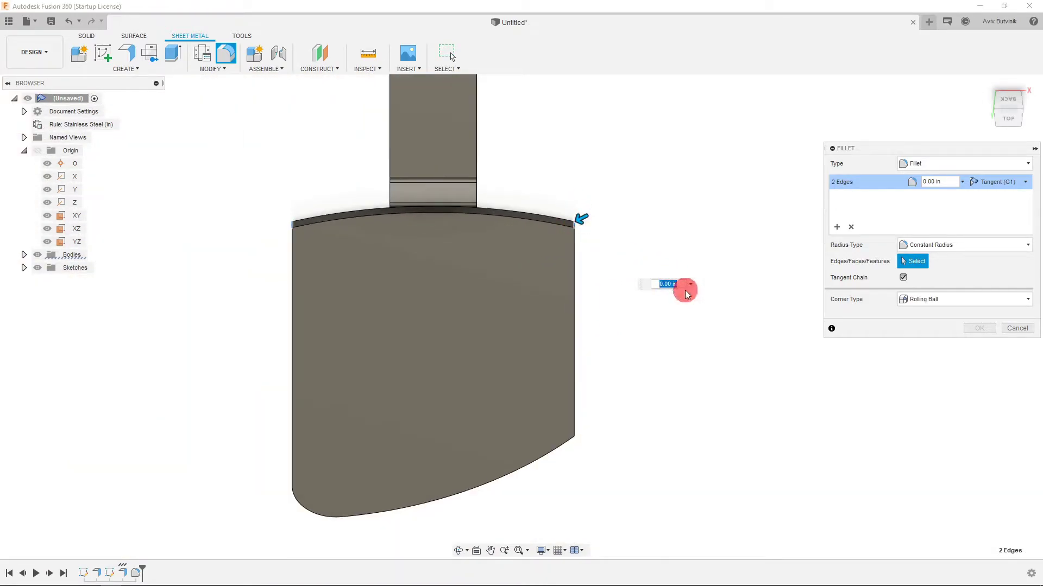
click(1023, 118)
scroll(584, 478, up, 4)
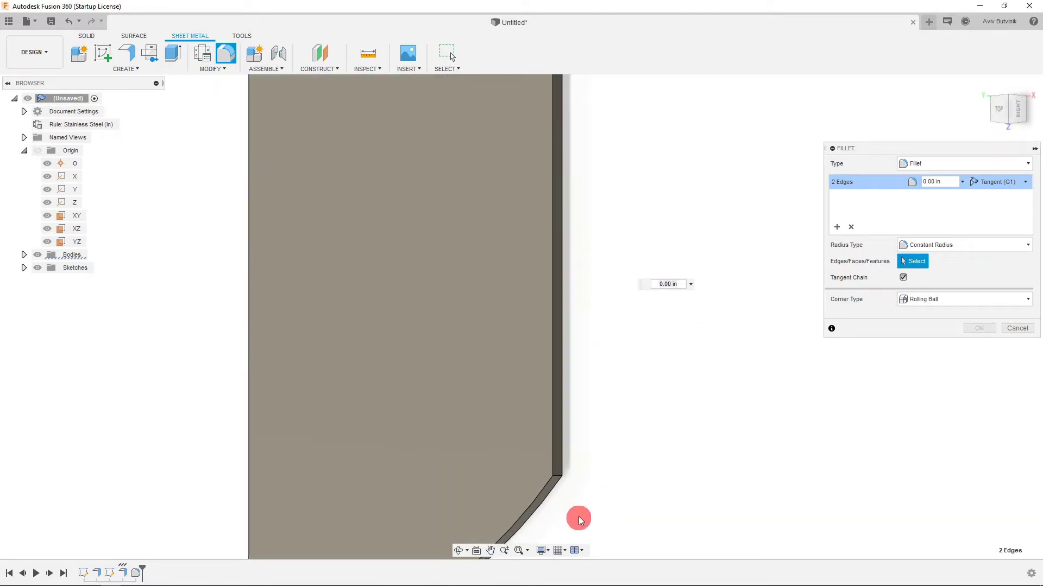
click(559, 478)
scroll(680, 443, down, 3)
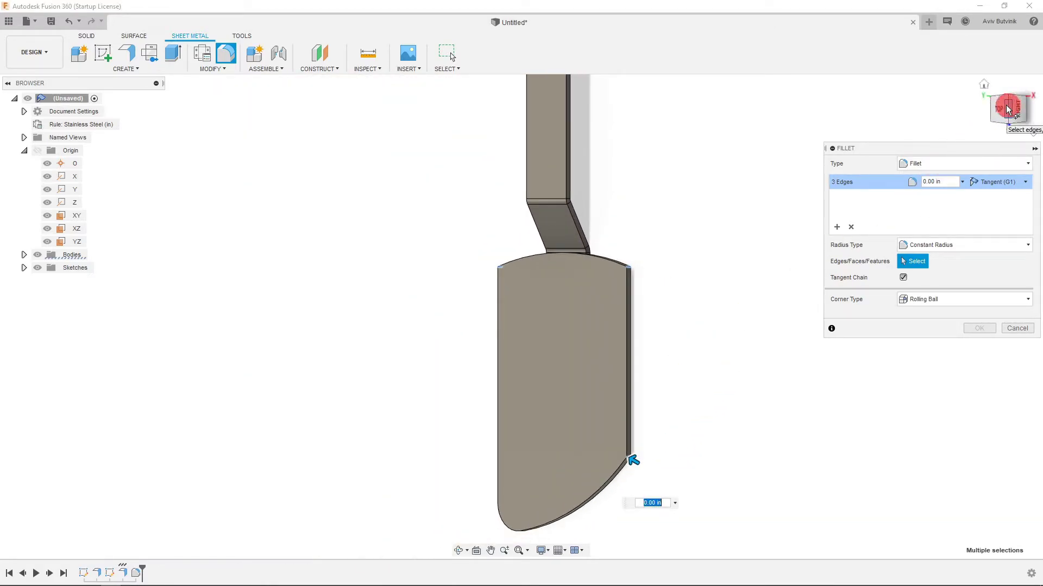
- Set the radius of the three-corner fillet to about 0.445 in and create it
click(1003, 109)
mouse_move(621, 462)
mouse_down()
mouse_move(608, 459)
mouse_move(620, 461)
mouse_up()
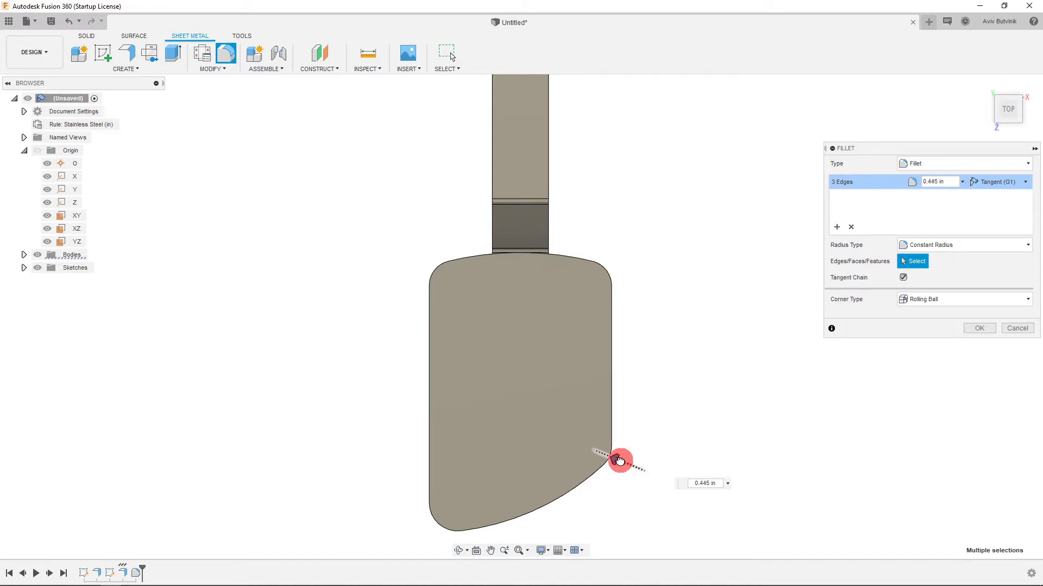
scroll(622, 459, down, 3)
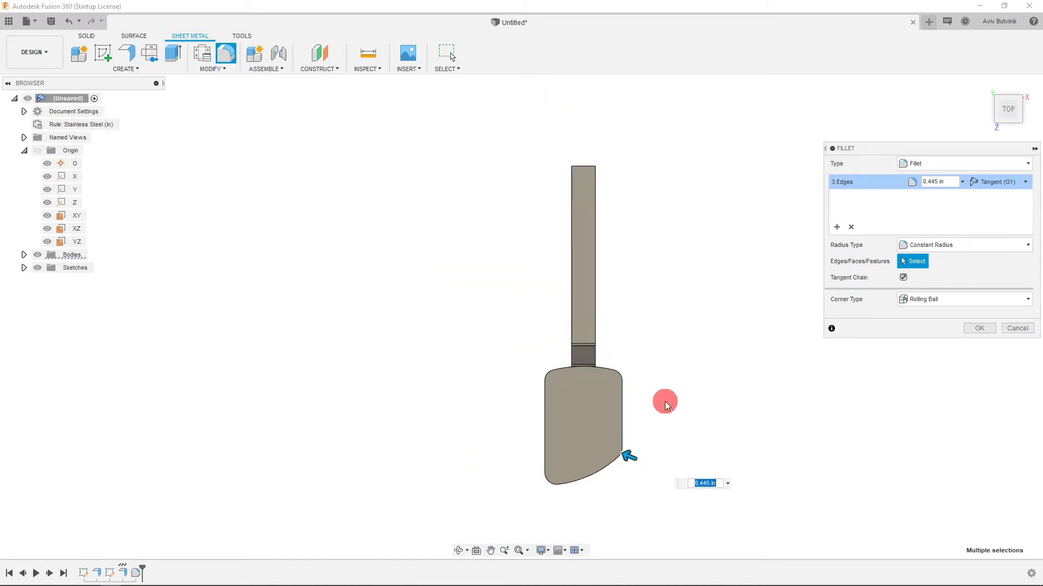
scroll(612, 477, up, 3)
scroll(608, 482, up, 1)
click(701, 483)
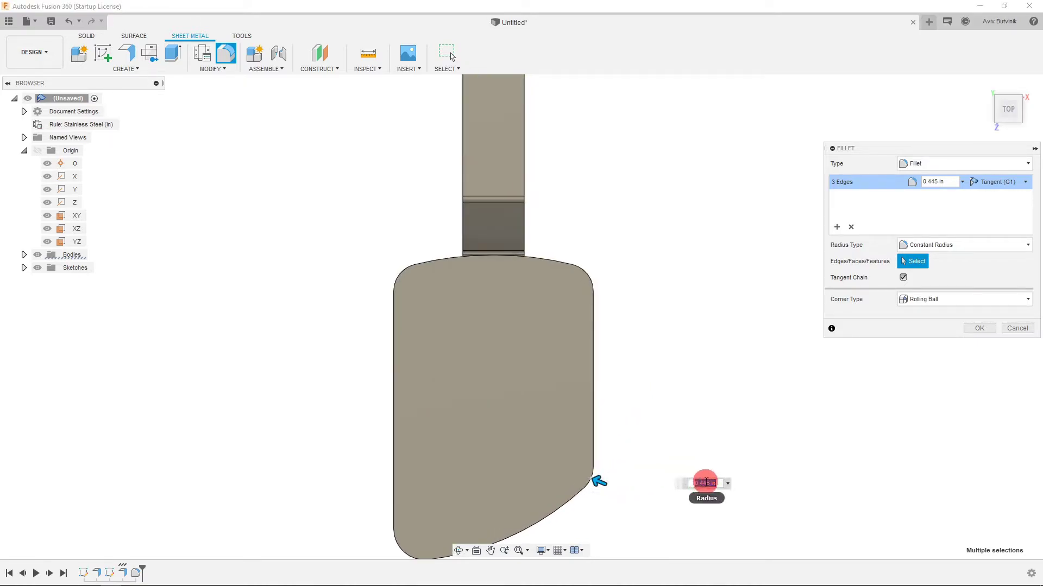
key(Return)
click(970, 329)
scroll(688, 389, down, 1)
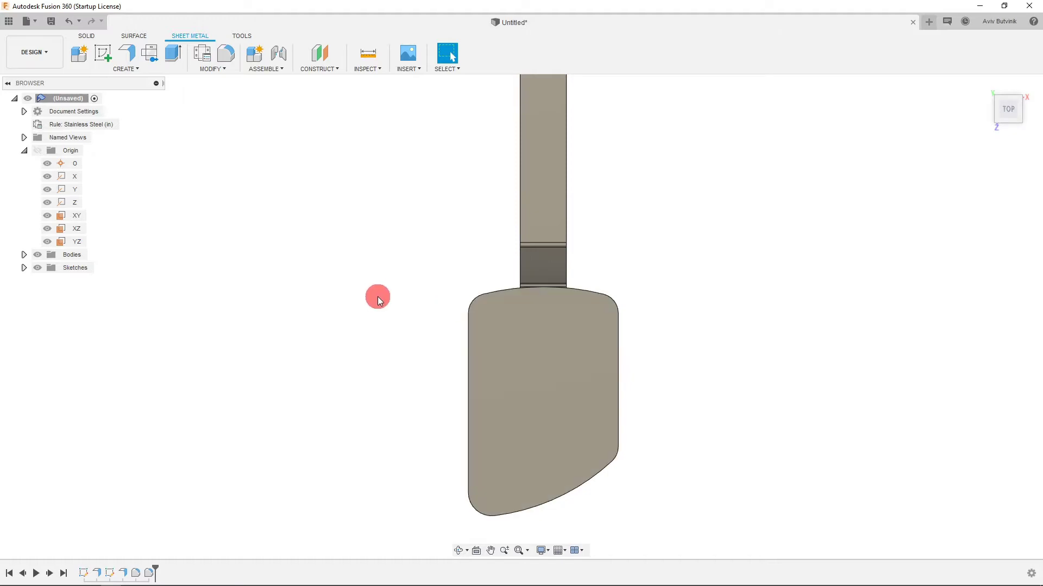
click(51, 21)
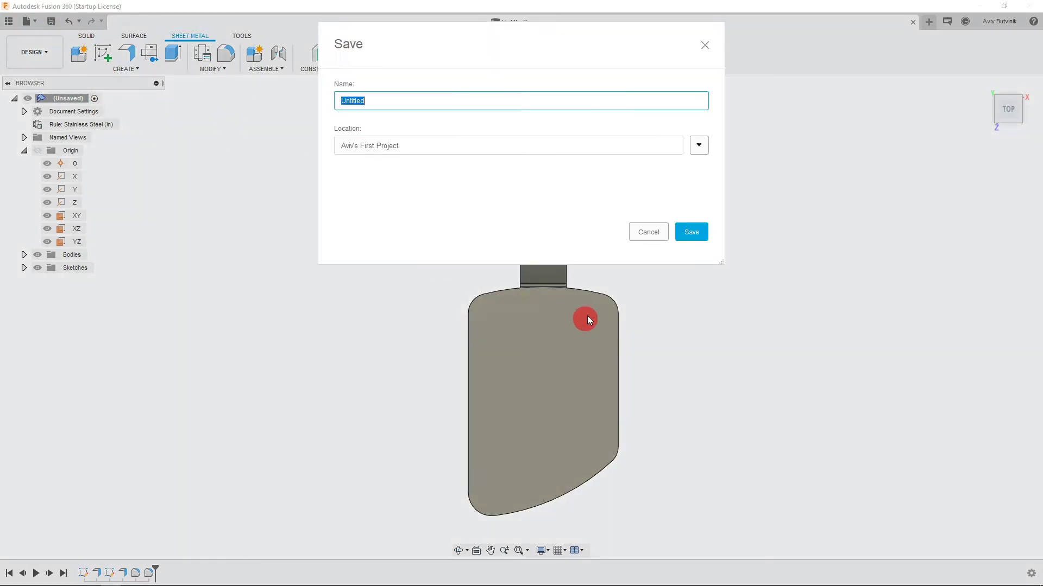
click(665, 241)
scroll(523, 374, up, 1)
scroll(526, 376, up, 1)
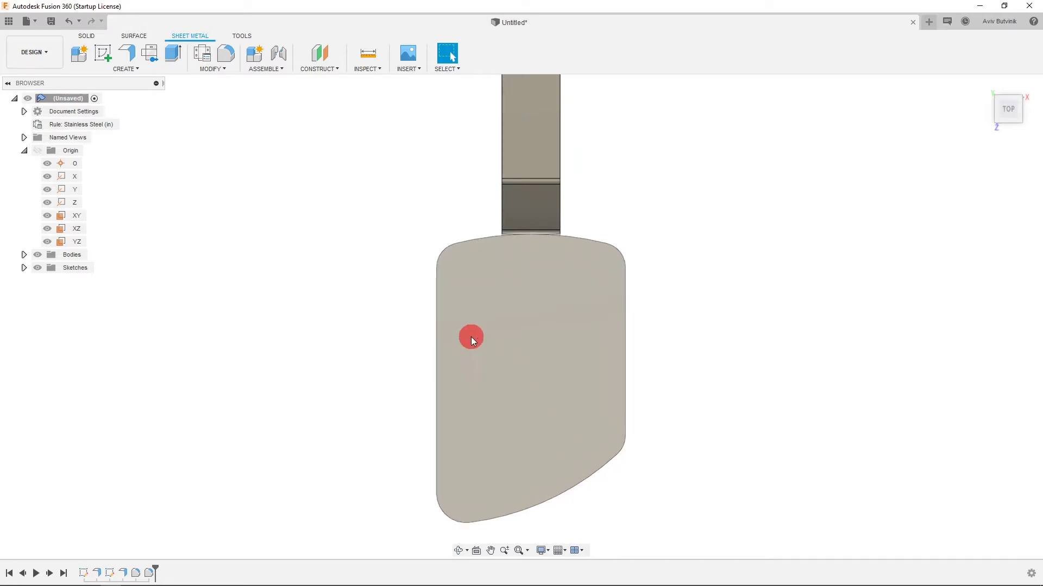
- Start a new sketch on the blade's top face
click(98, 64)
click(531, 289)
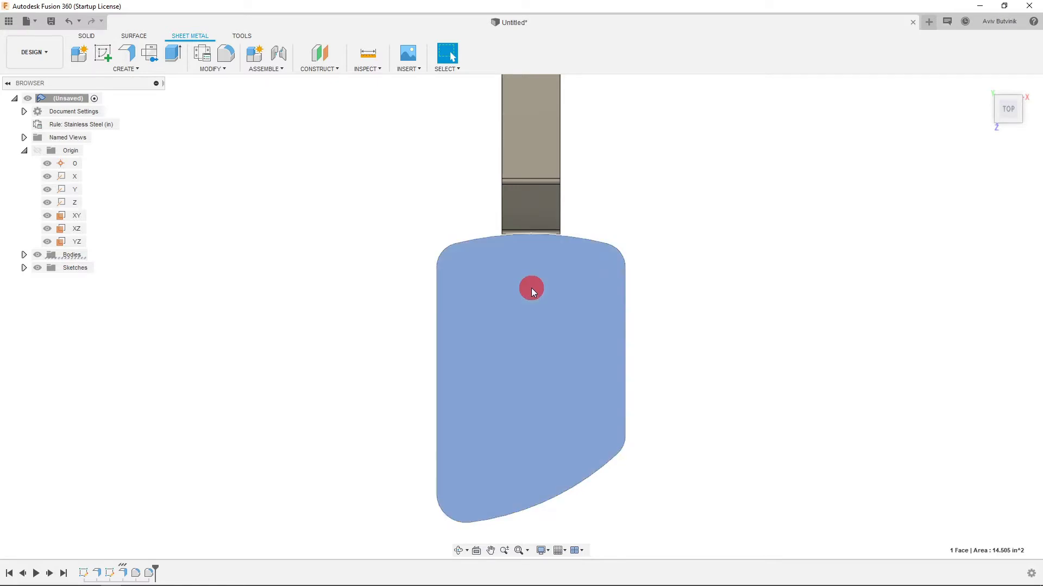
click(99, 56)
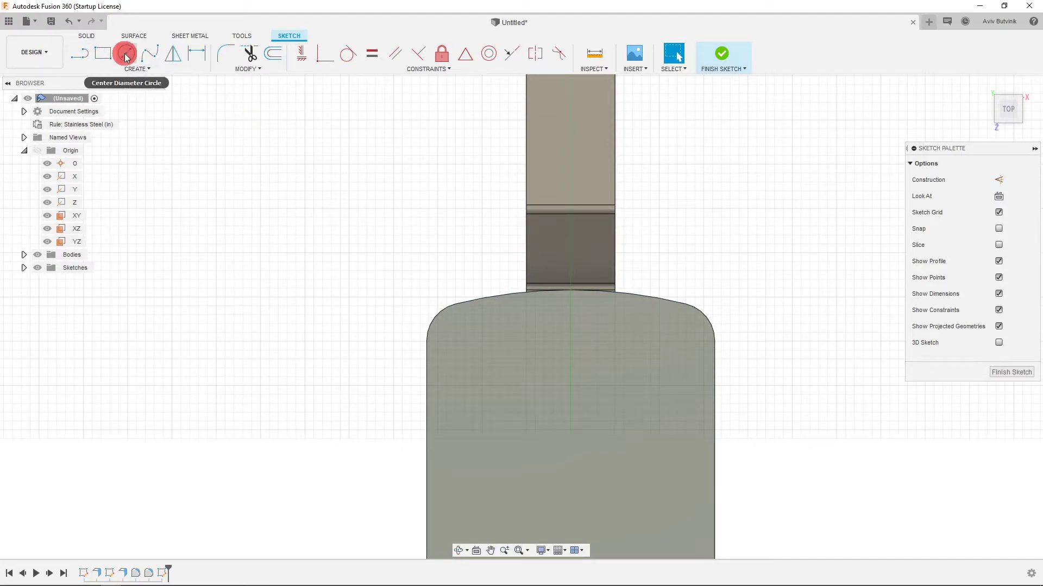
- Set the visual style to Wireframe with Hidden Edges so the handle end beneath the blade can be seen
scroll(501, 423, down, 1)
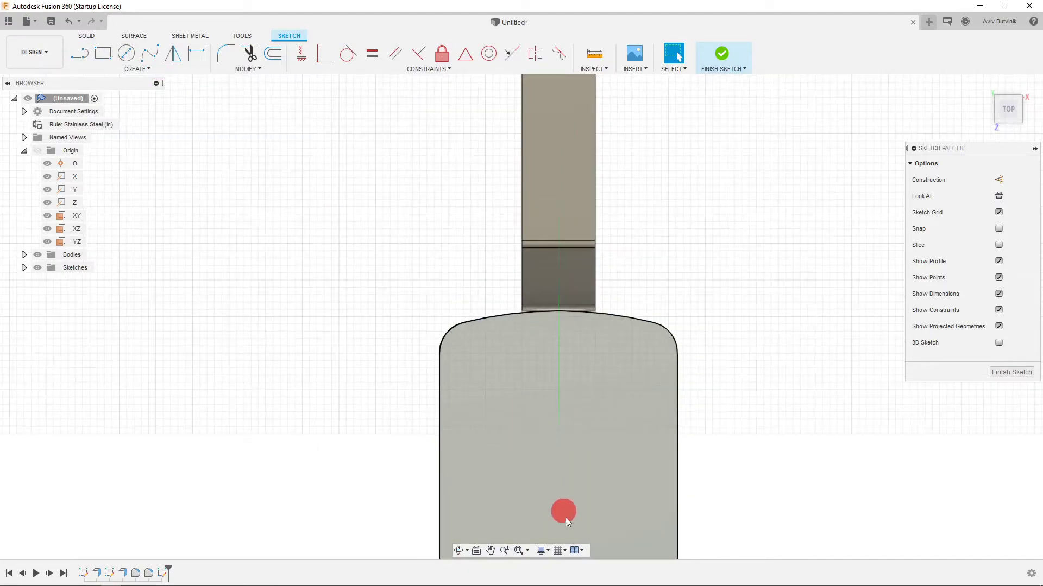
click(543, 551)
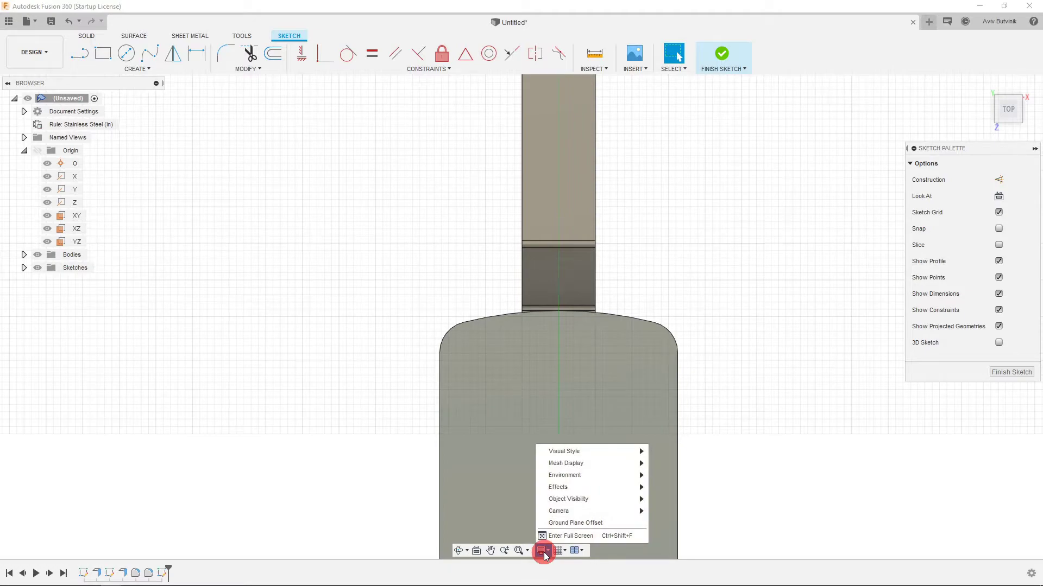
mouse_move(555, 458)
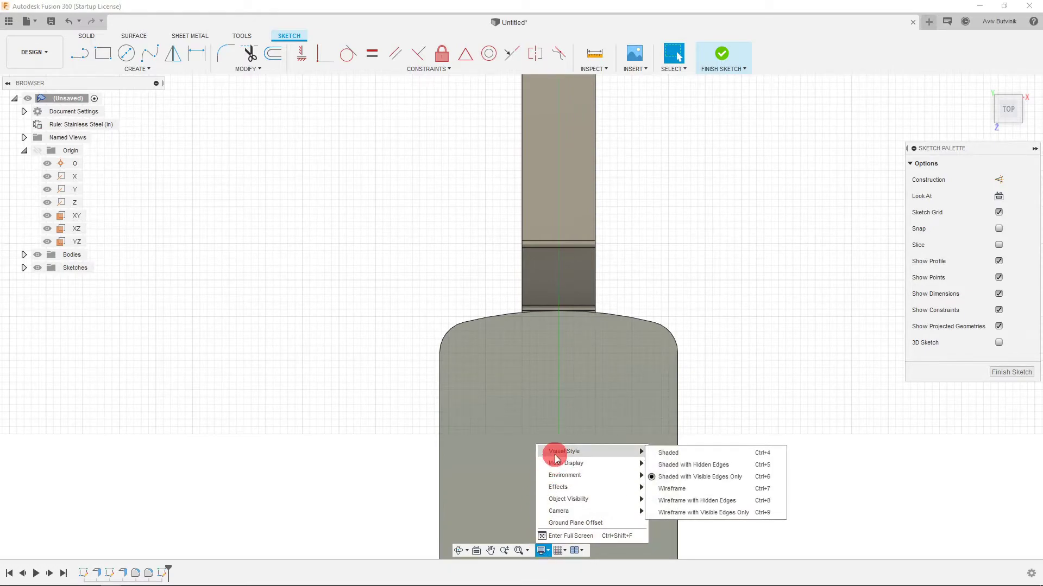
click(703, 502)
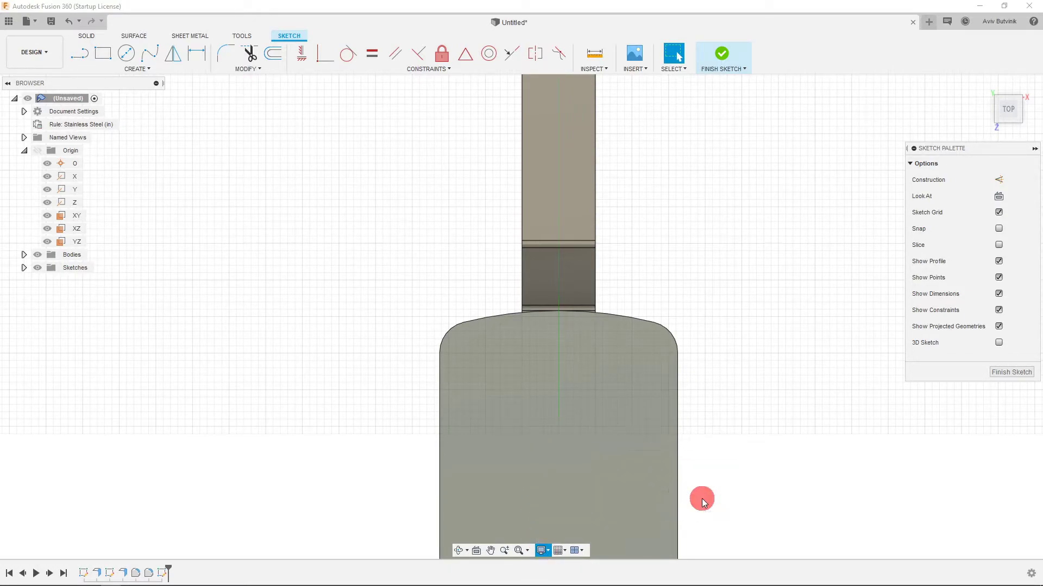
scroll(565, 333, up, 3)
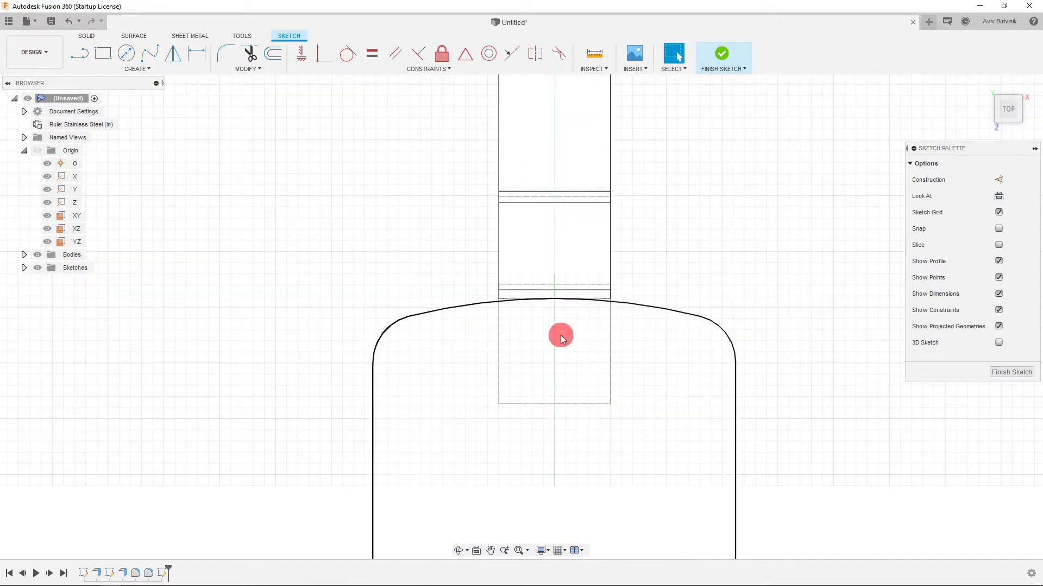
scroll(558, 342, down, 1)
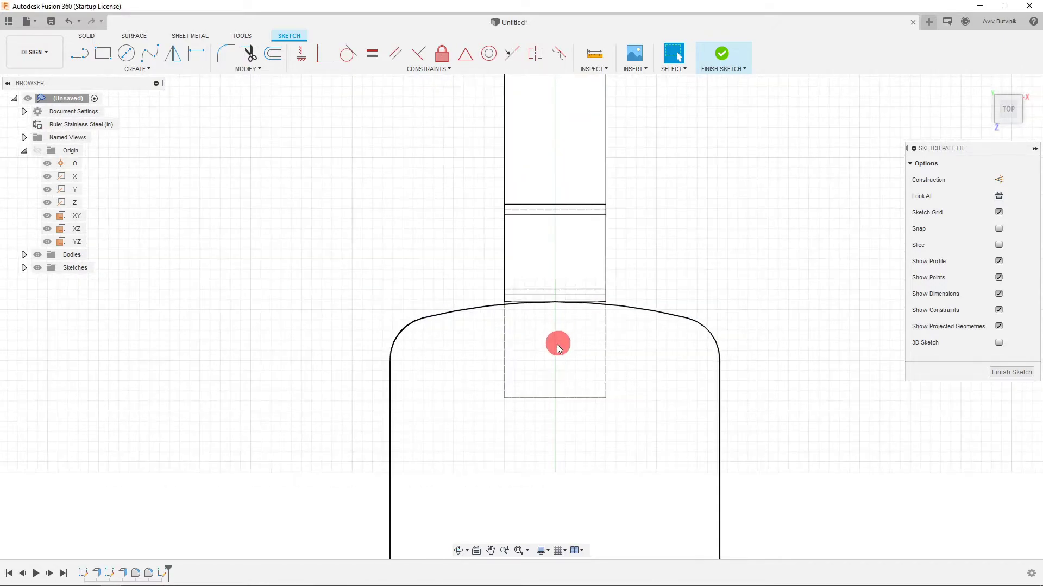
- Place two sketch points, one above the other, along the centreline of the handle's overlap with the blade
click(136, 68)
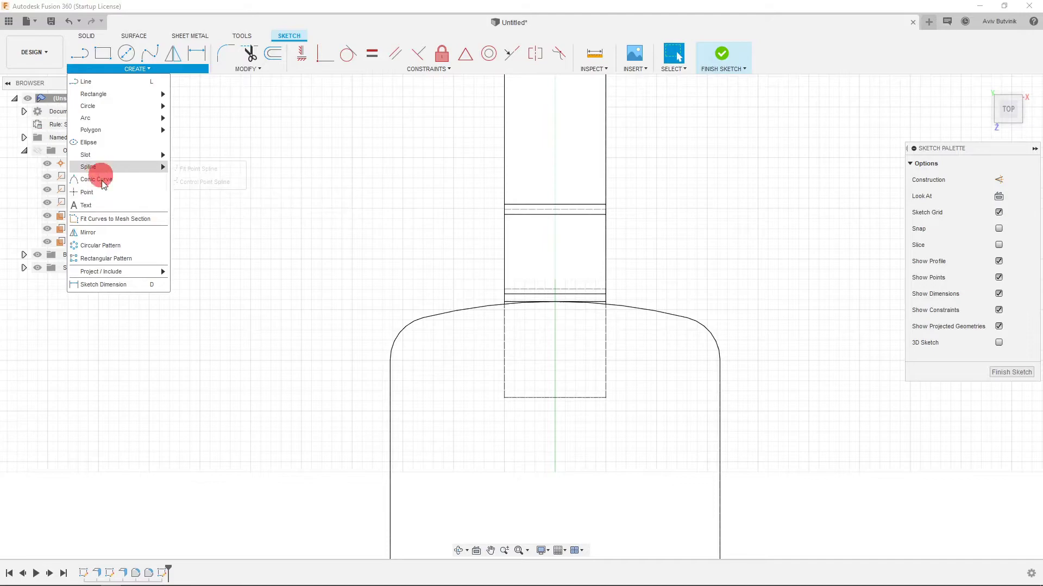
click(100, 193)
scroll(579, 334, up, 3)
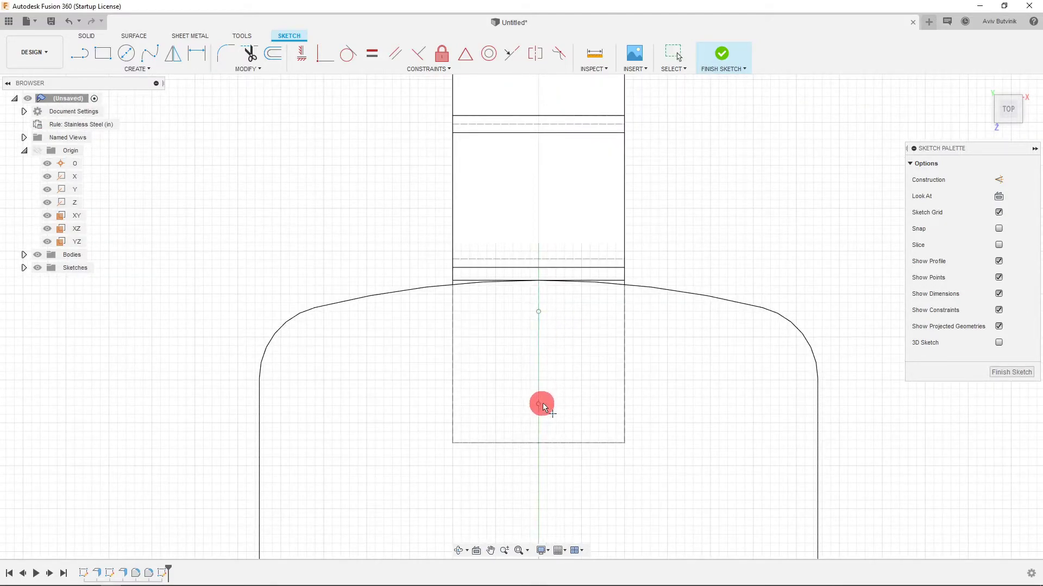
scroll(589, 359, down, 2)
click(545, 338)
key(Escape)
- Constrain the two sketch points vertically to each other and to the origin, and finish the sketch
shift+click(546, 391)
click(324, 55)
scroll(542, 422, down, 3)
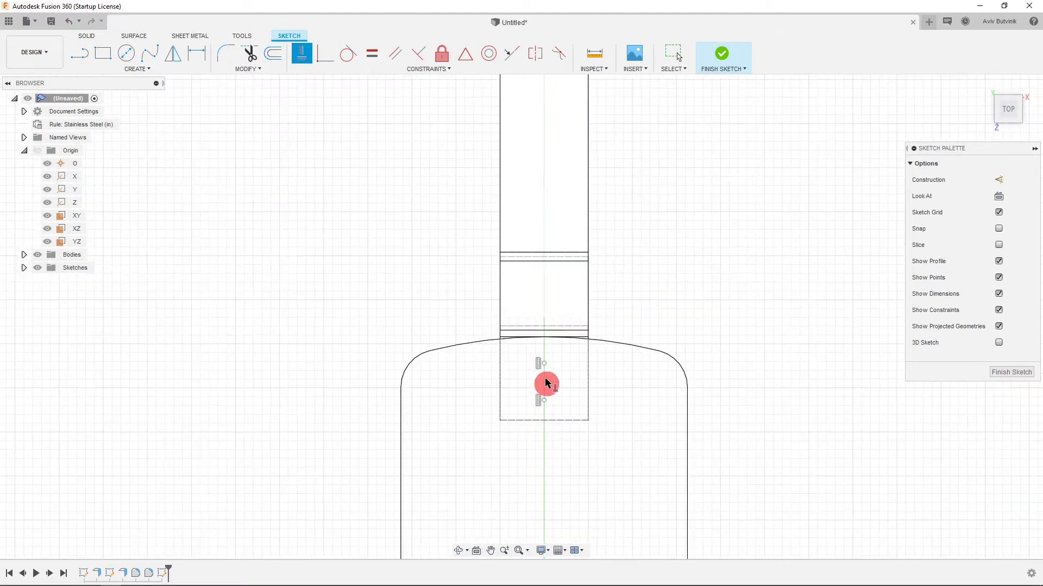
scroll(533, 402, down, 5)
click(543, 242)
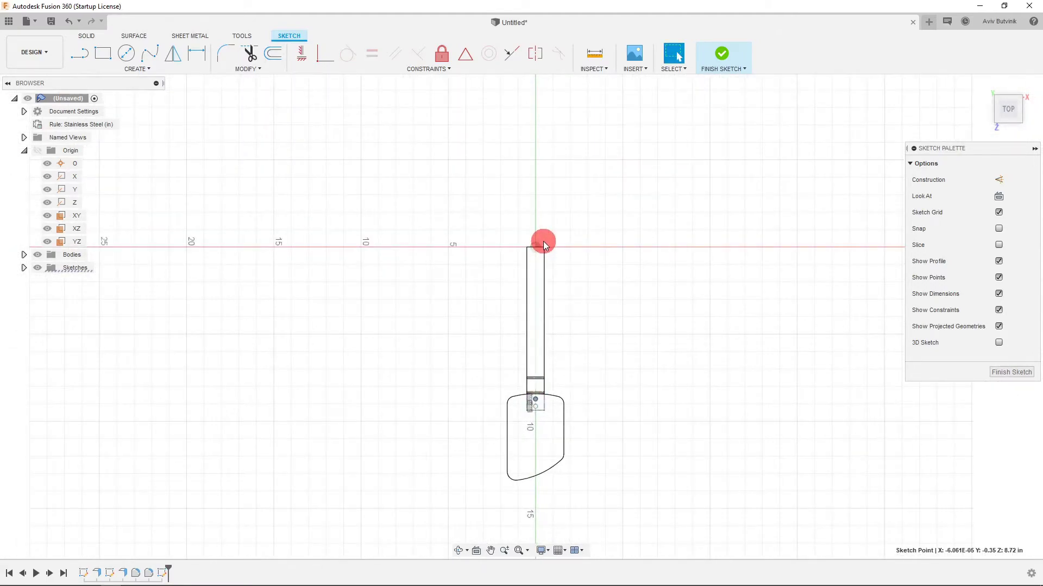
click(302, 54)
scroll(543, 421, up, 8)
key(Escape)
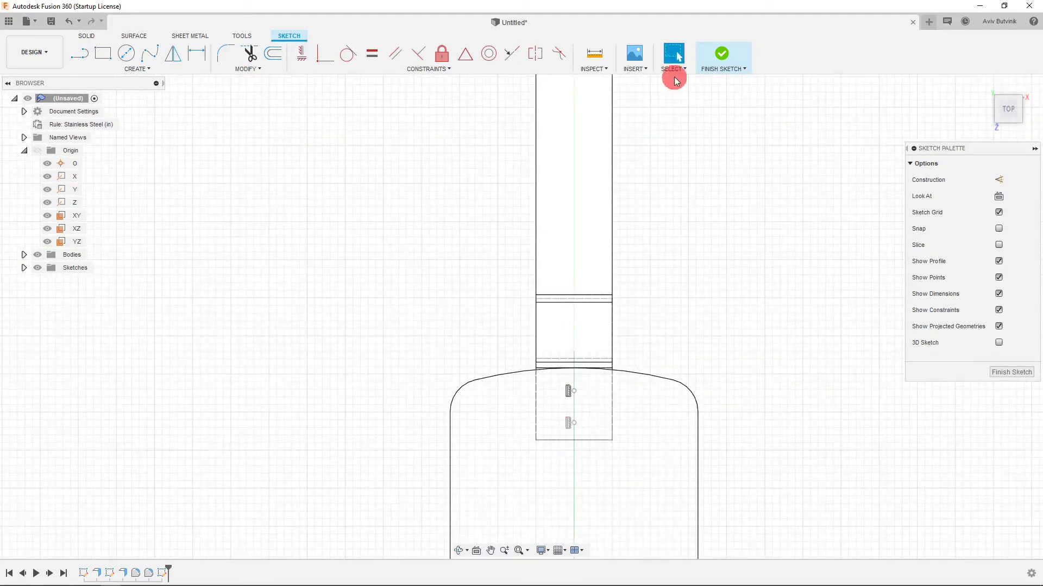
click(726, 55)
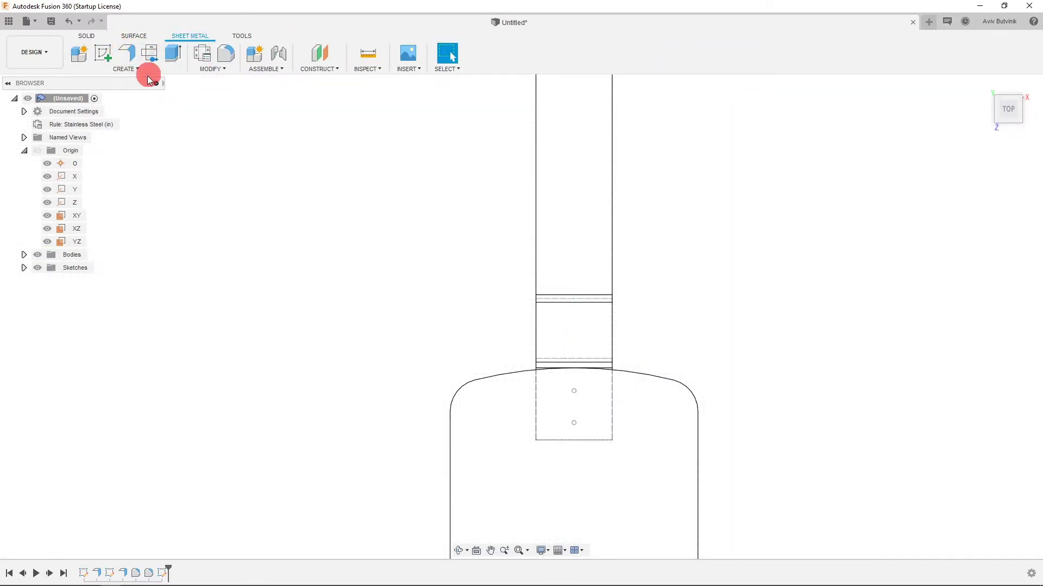
- Use the Hole command on the two sketch points over the handle overlap, with simple 0.10 in diameter holes
click(130, 74)
click(113, 169)
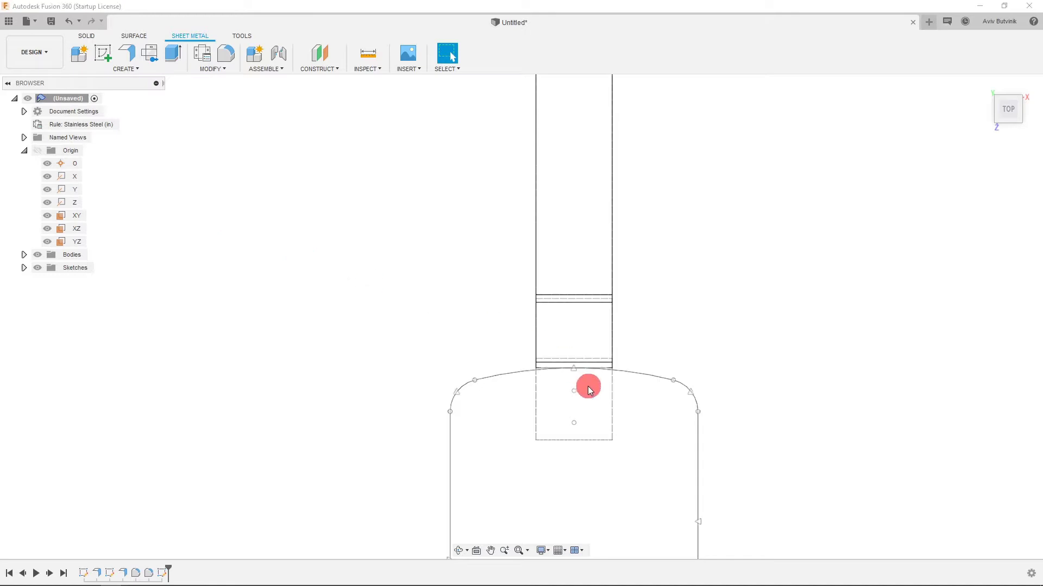
click(574, 392)
click(576, 421)
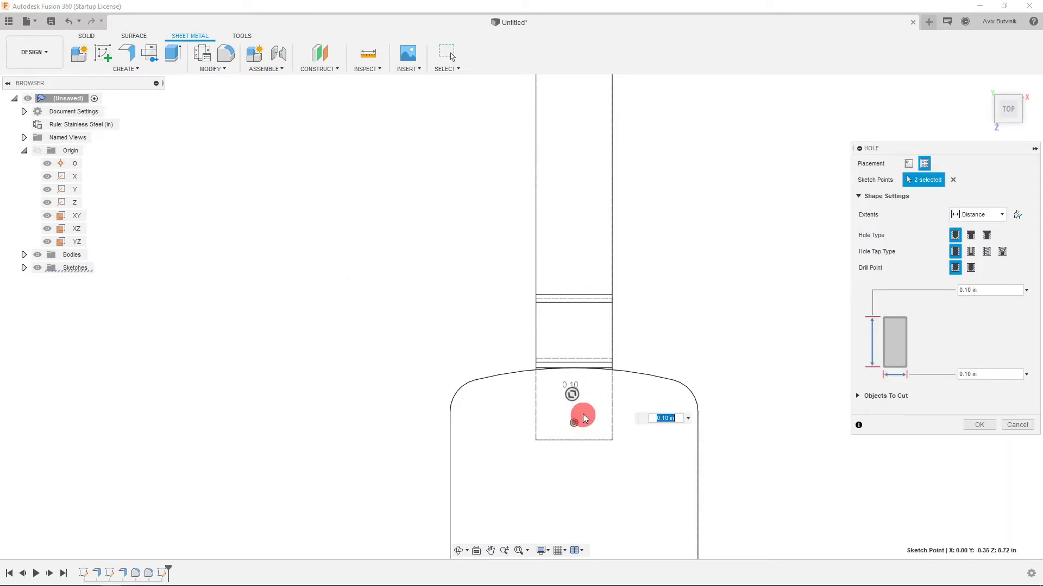
scroll(584, 413, up, 3)
scroll(584, 416, up, 3)
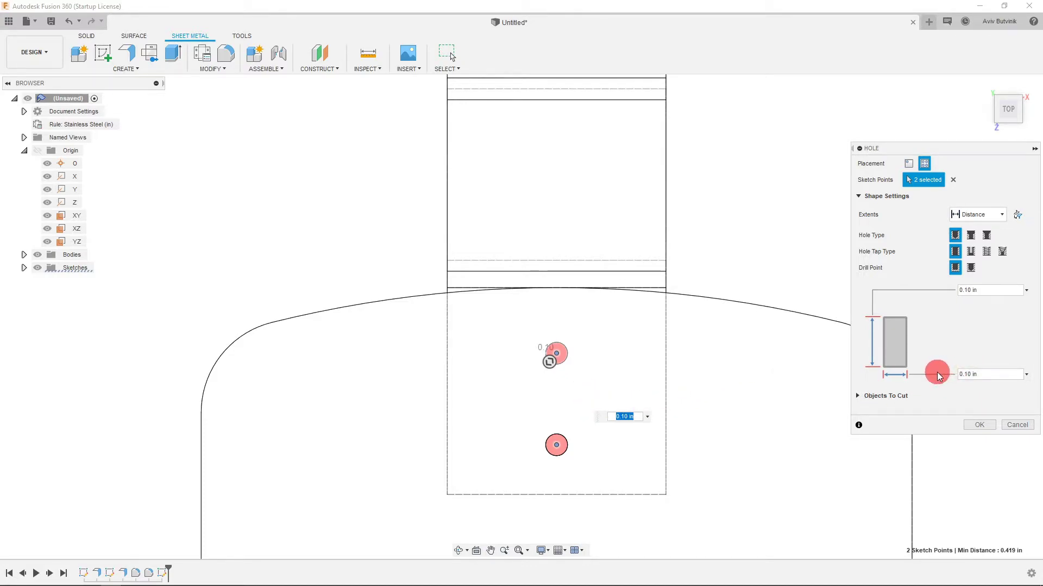
- Extend both holes to a depth of about 0.259 in, cutting through the blade and handle bodies, and apply the feature
click(1022, 113)
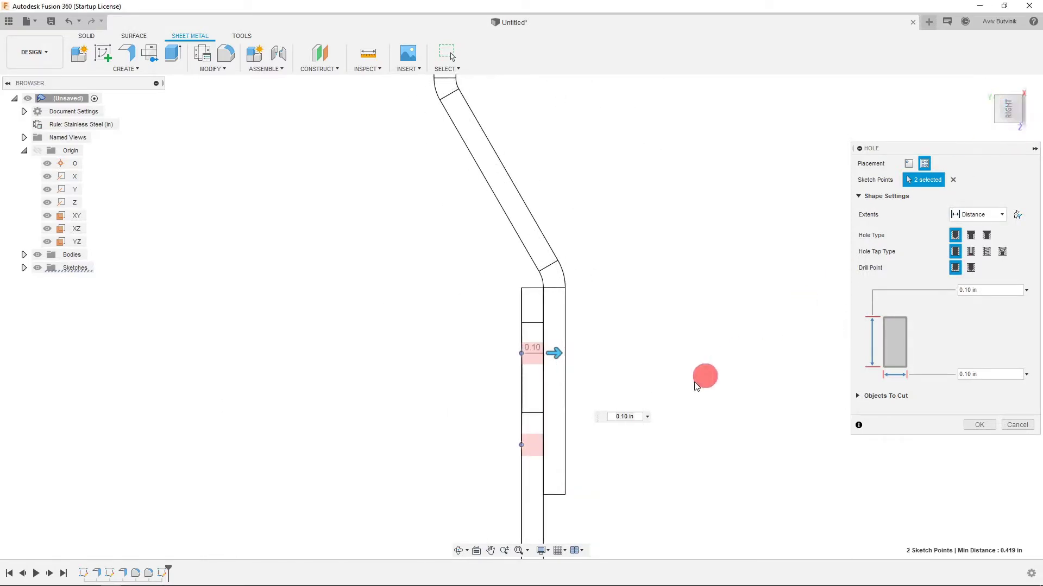
drag(552, 351, 590, 351)
click(859, 395)
scroll(768, 395, down, 5)
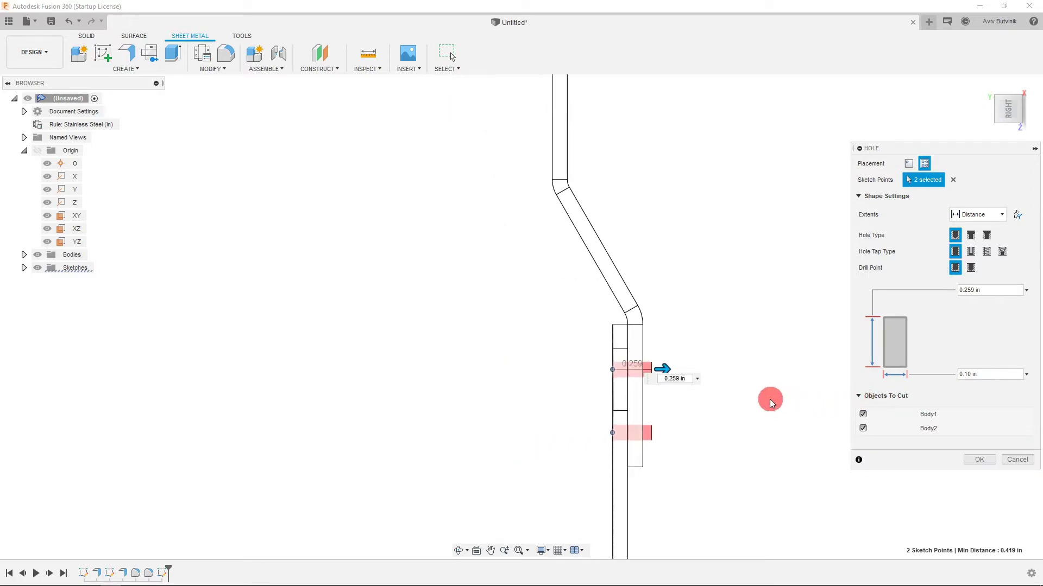
click(863, 414)
scroll(728, 440, up, 5)
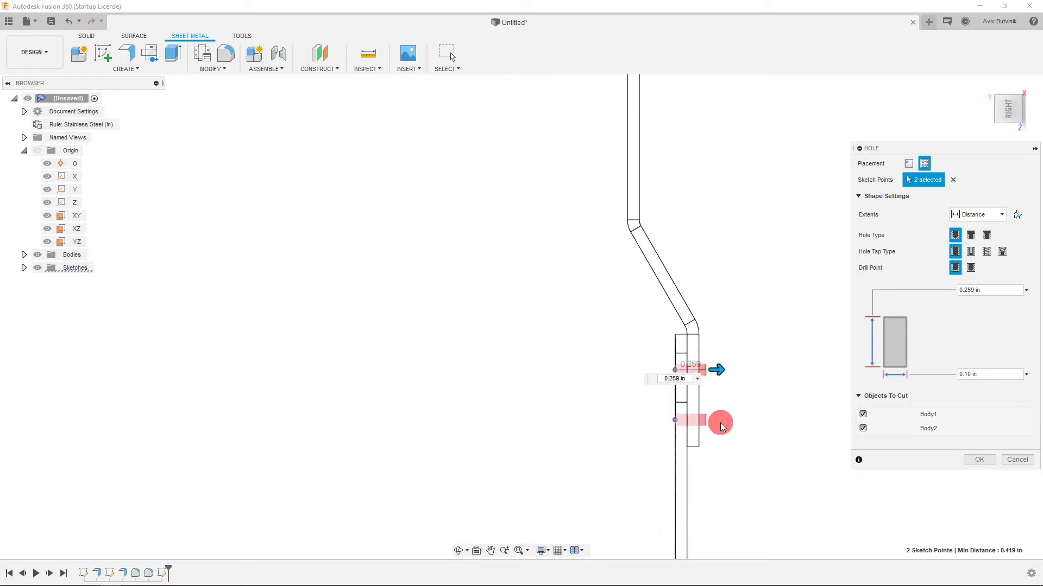
click(979, 459)
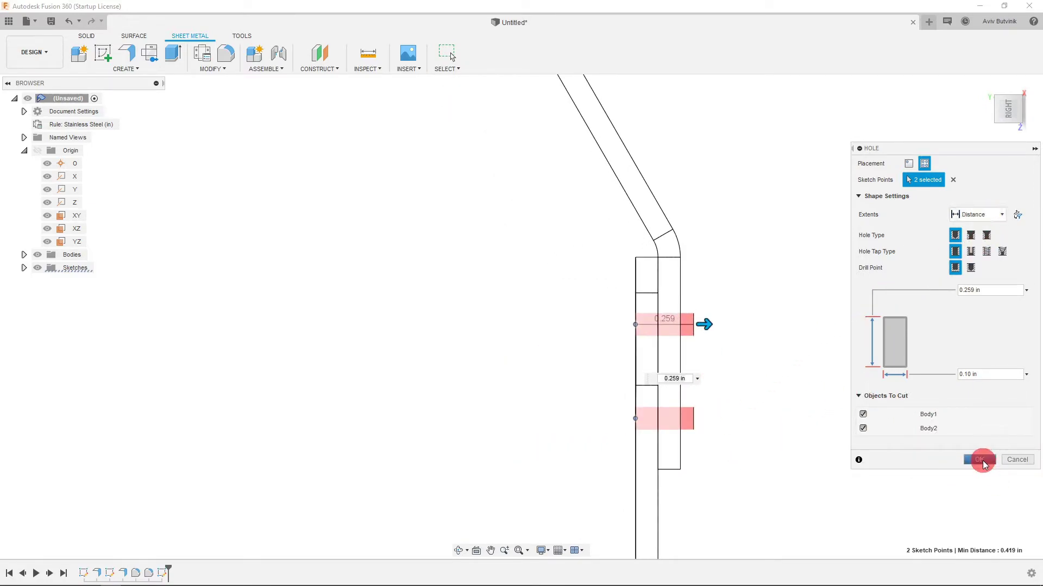
- Set the visual style to Shaded
scroll(742, 398, down, 2)
click(989, 112)
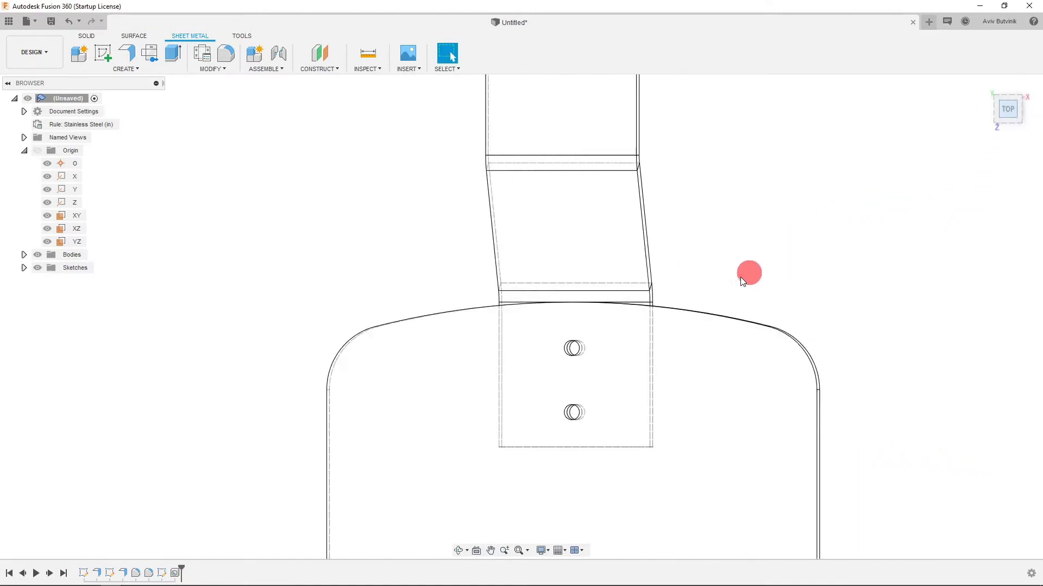
click(541, 550)
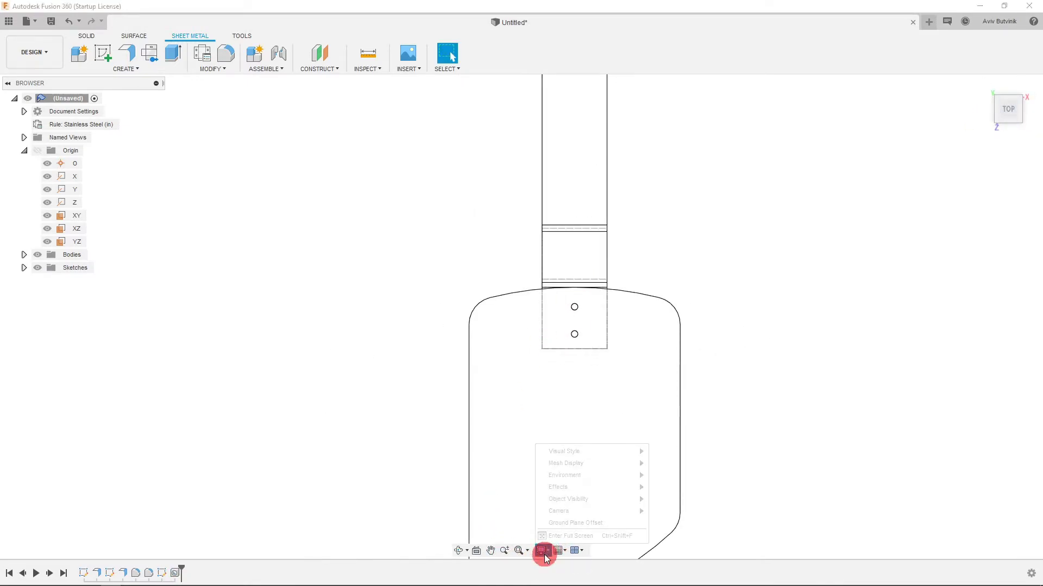
mouse_move(597, 456)
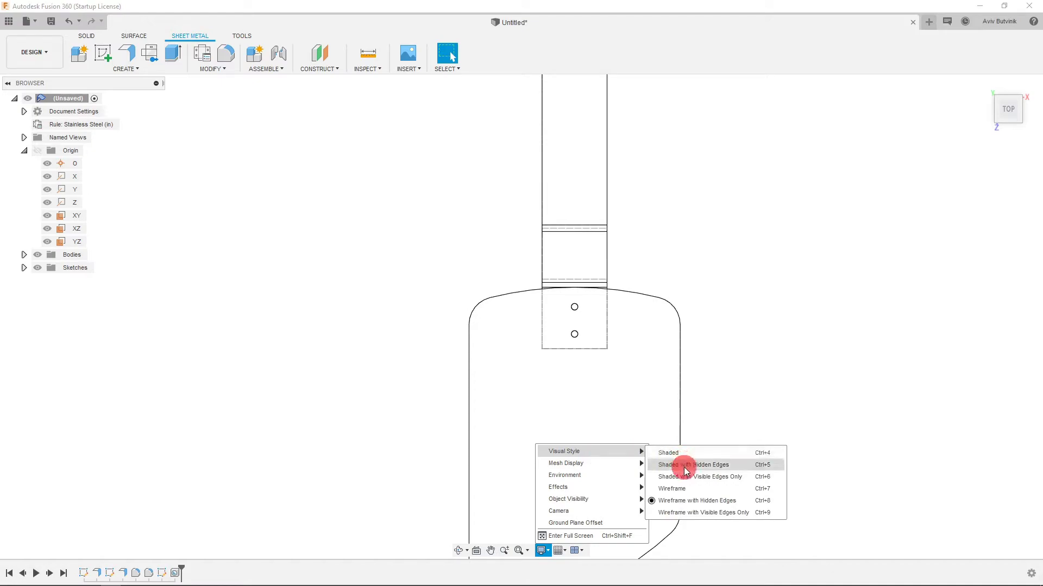
click(747, 452)
scroll(623, 350, down, 2)
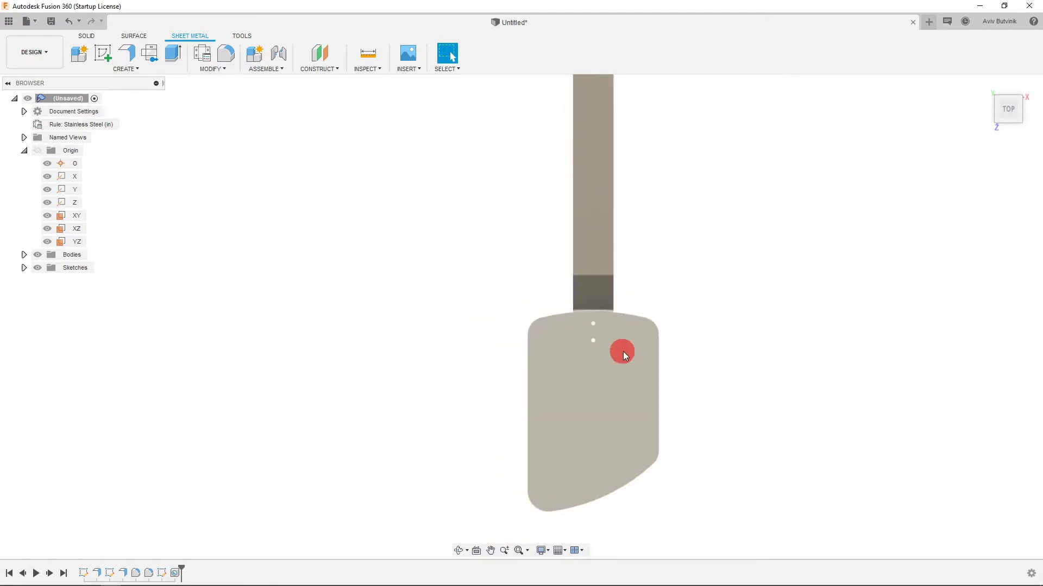
- Set the visual style to Shaded with Visible Edges Only in an isometric view of the spatula
click(1009, 122)
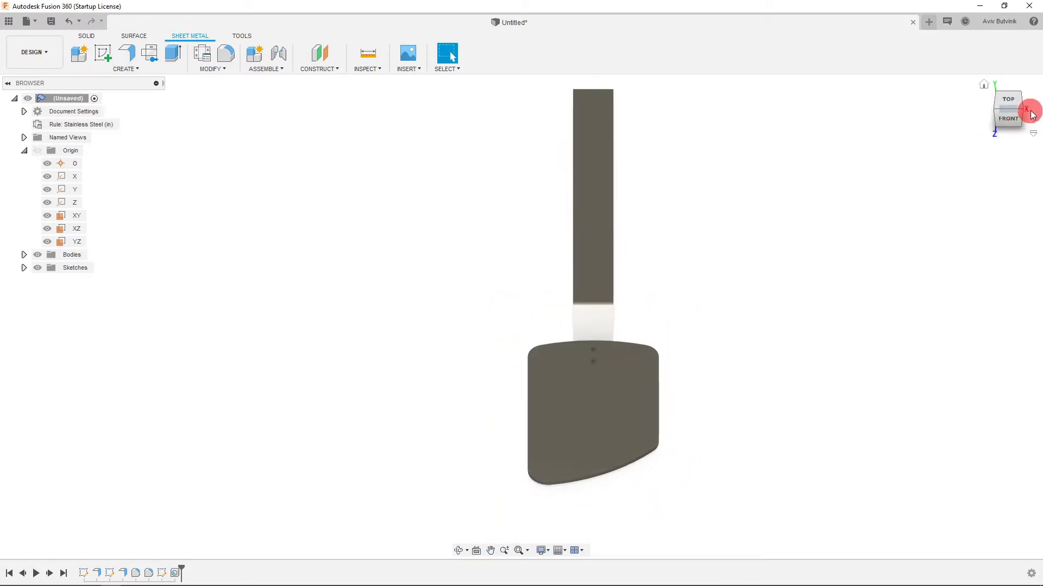
click(1020, 110)
scroll(624, 419, up, 4)
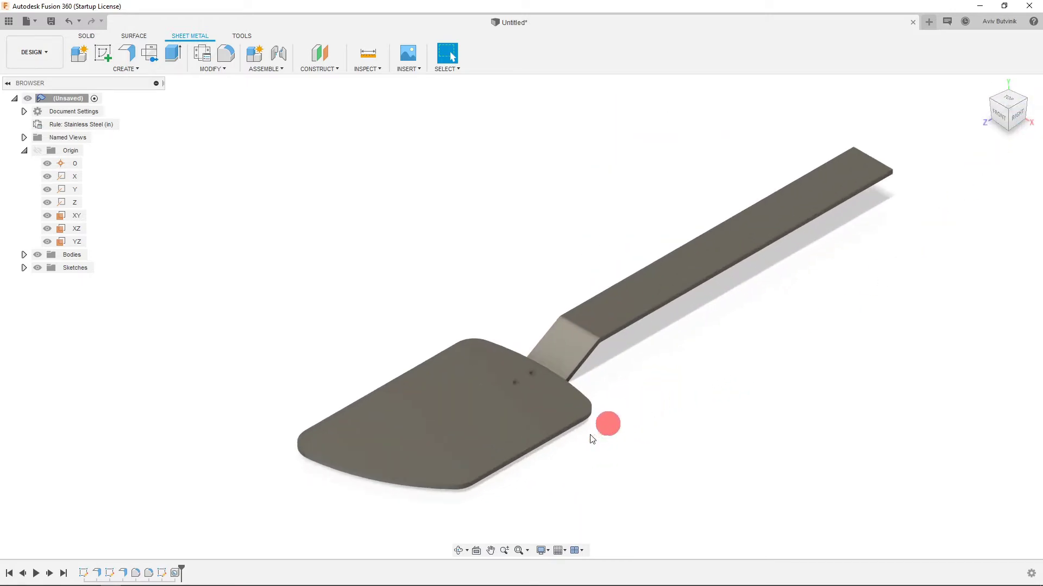
click(542, 550)
click(634, 454)
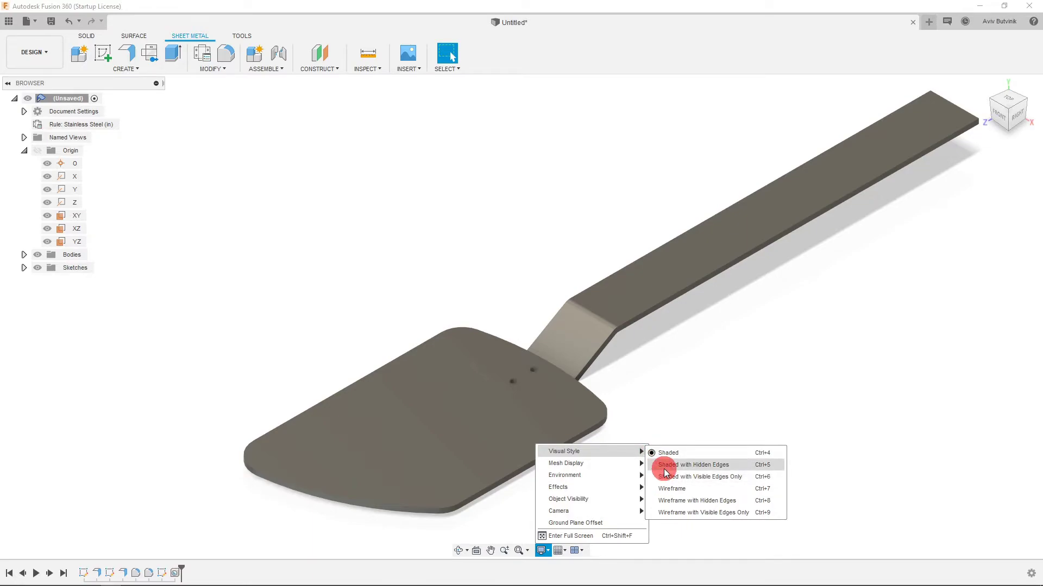
click(665, 476)
scroll(440, 393, up, 2)
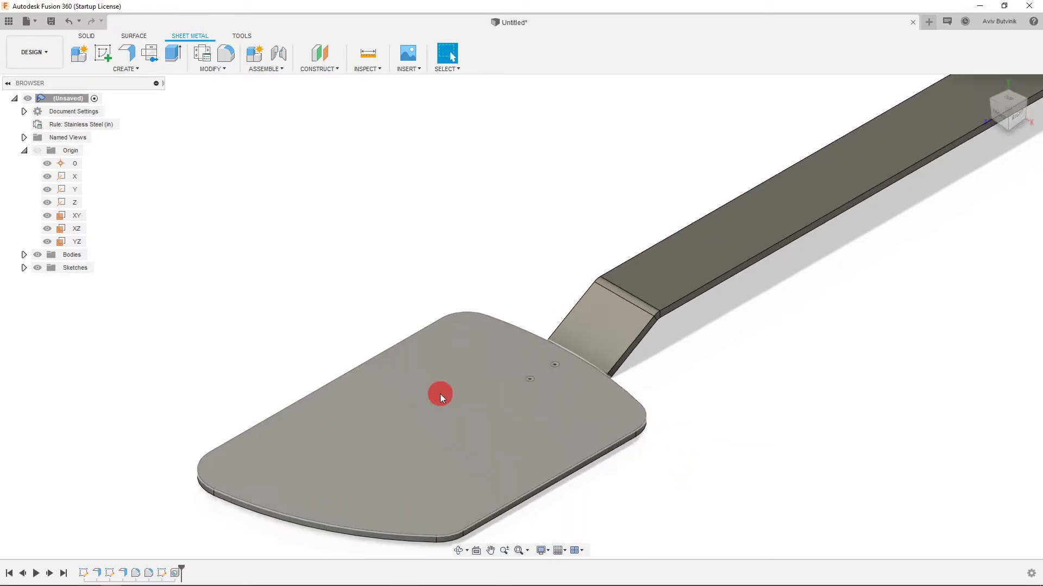
scroll(644, 363, down, 2)
- Examine the spatula's proportions and the handle-to-blade overlap from the side, above and below
click(1017, 111)
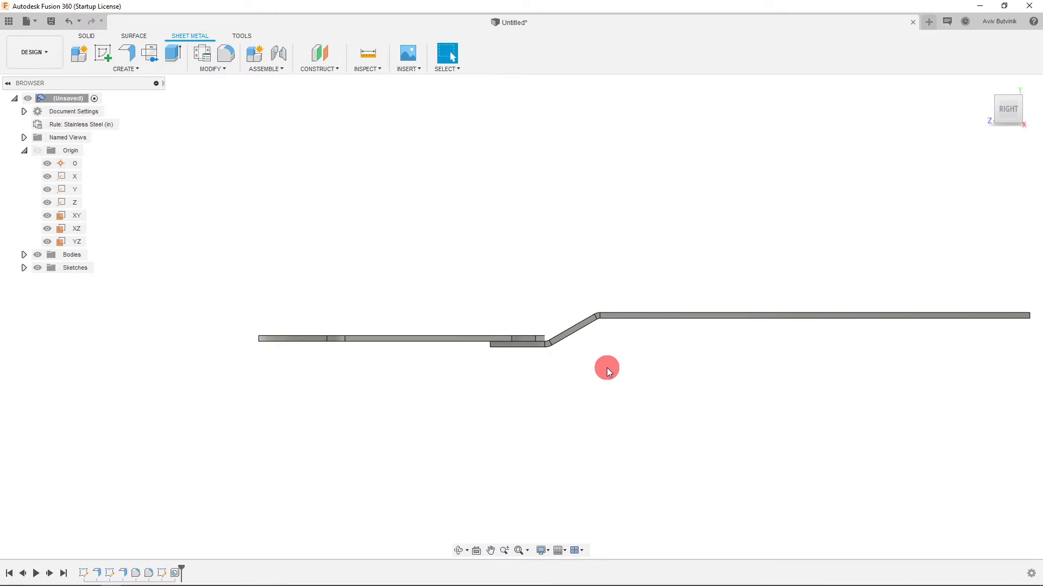
click(997, 100)
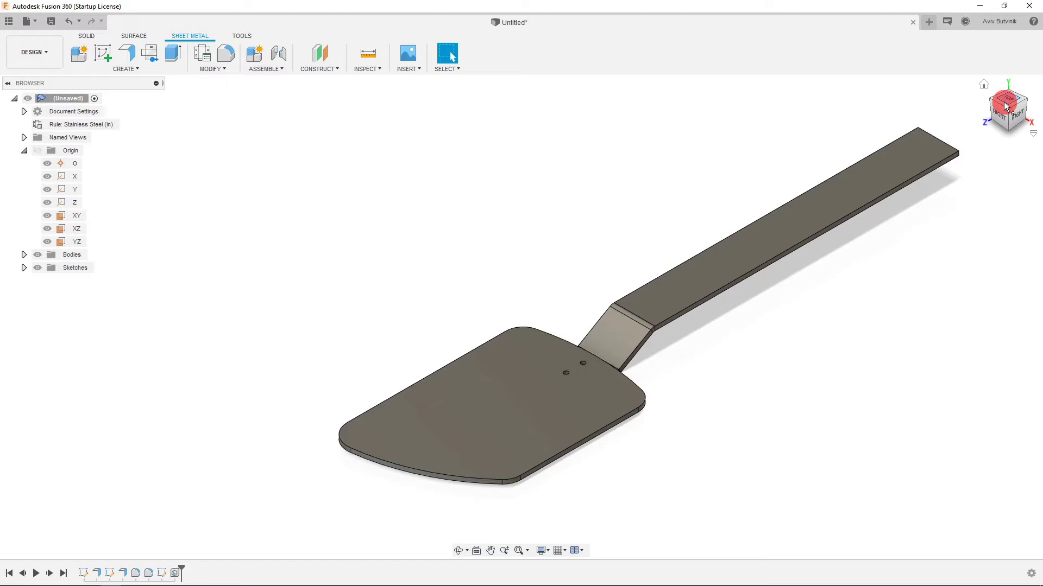
click(1005, 106)
scroll(804, 356, up, 2)
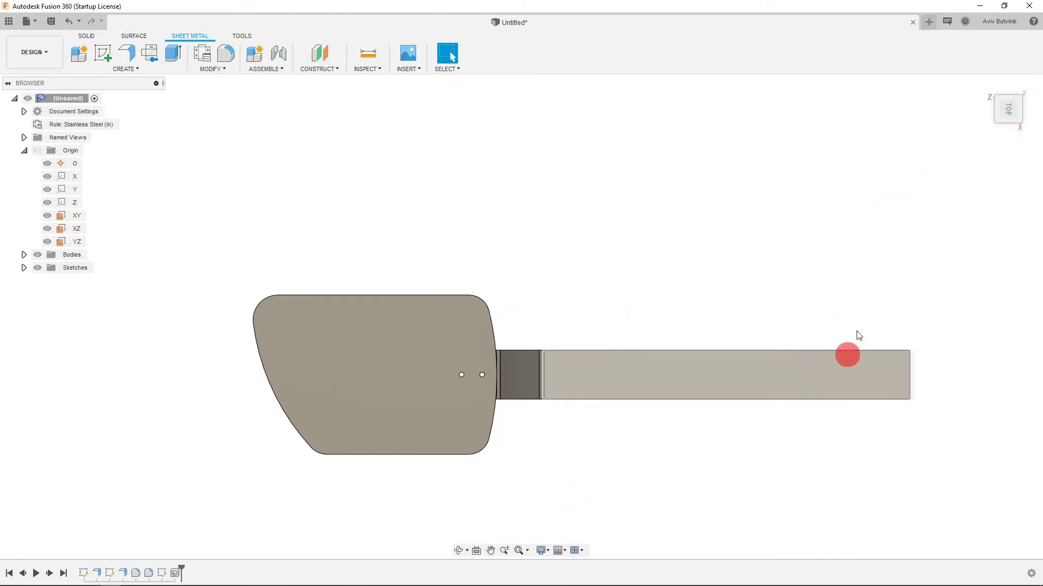
click(1006, 128)
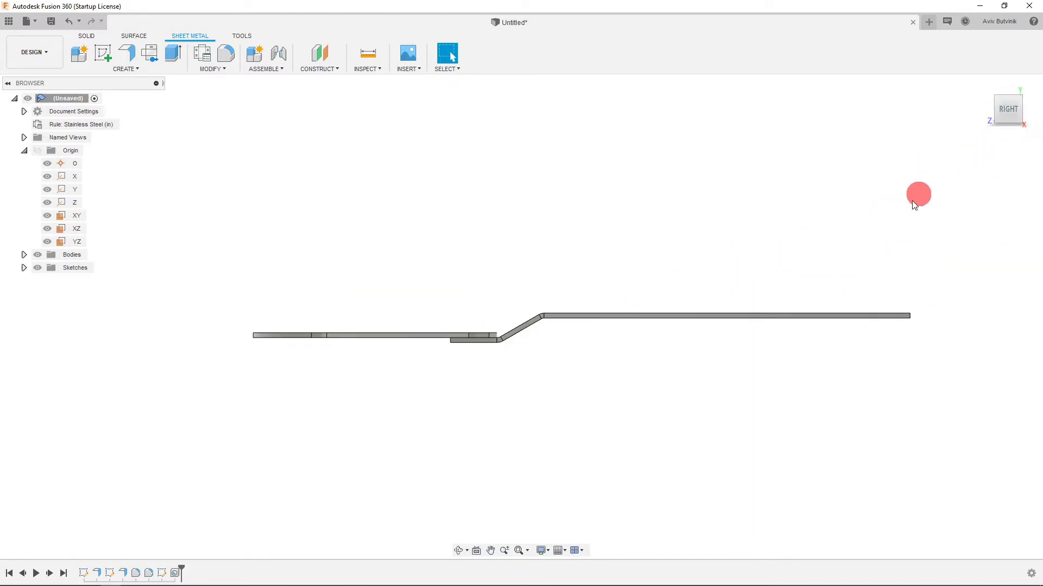
scroll(922, 197, up, 1)
click(1010, 96)
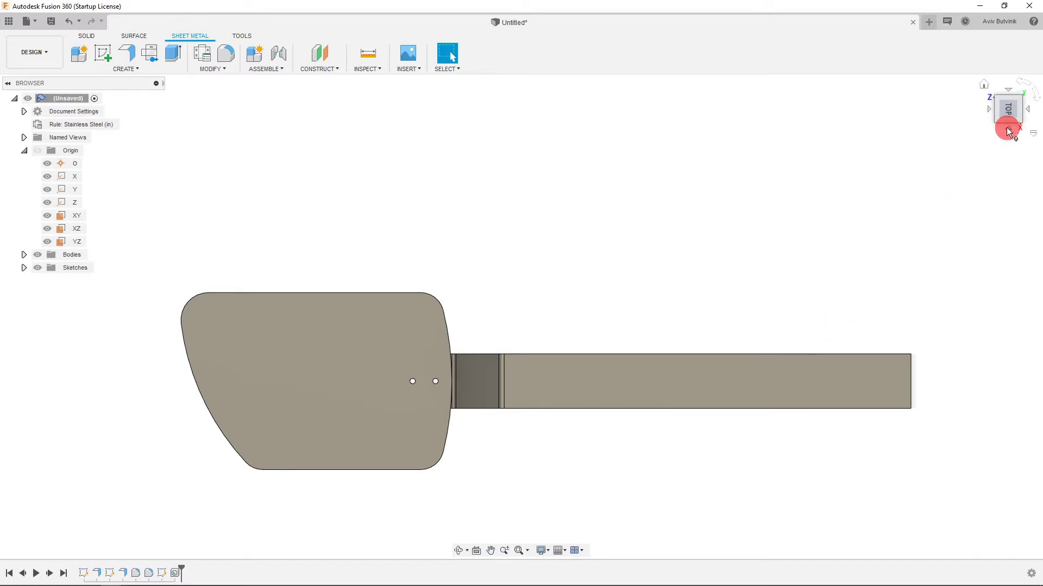
click(1006, 128)
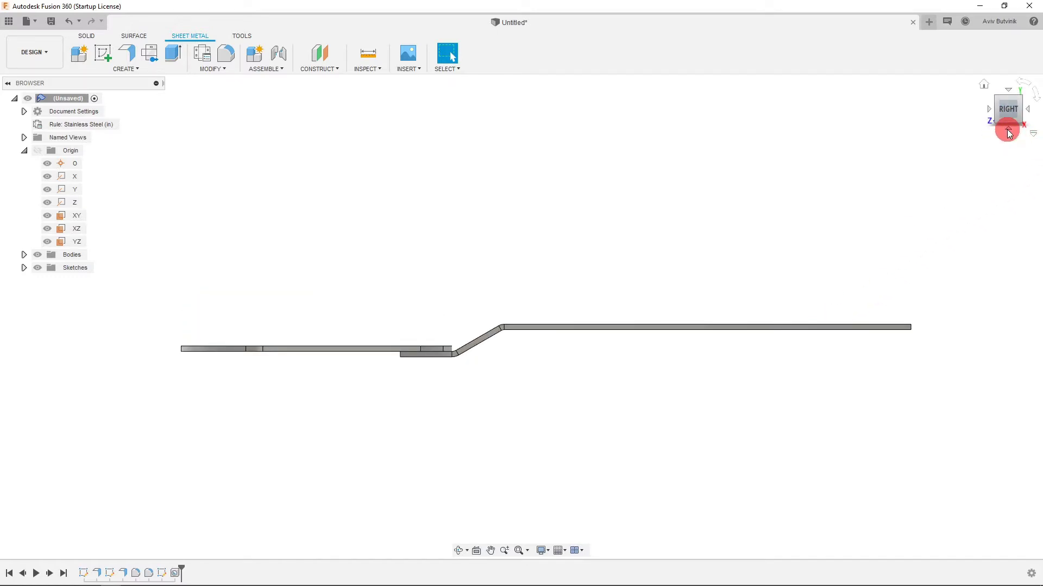
click(1013, 135)
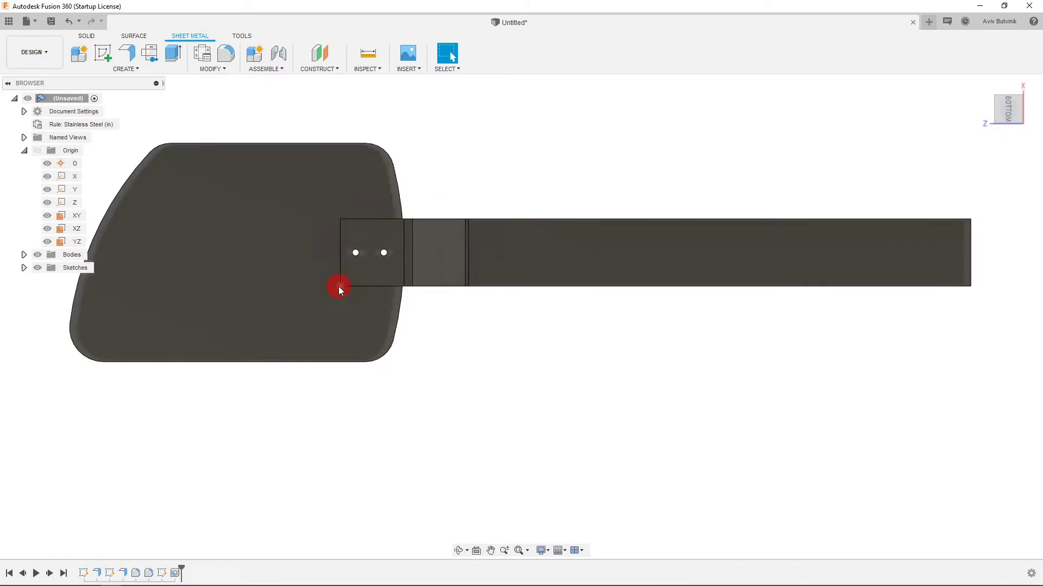
scroll(542, 261, down, 2)
click(182, 512)
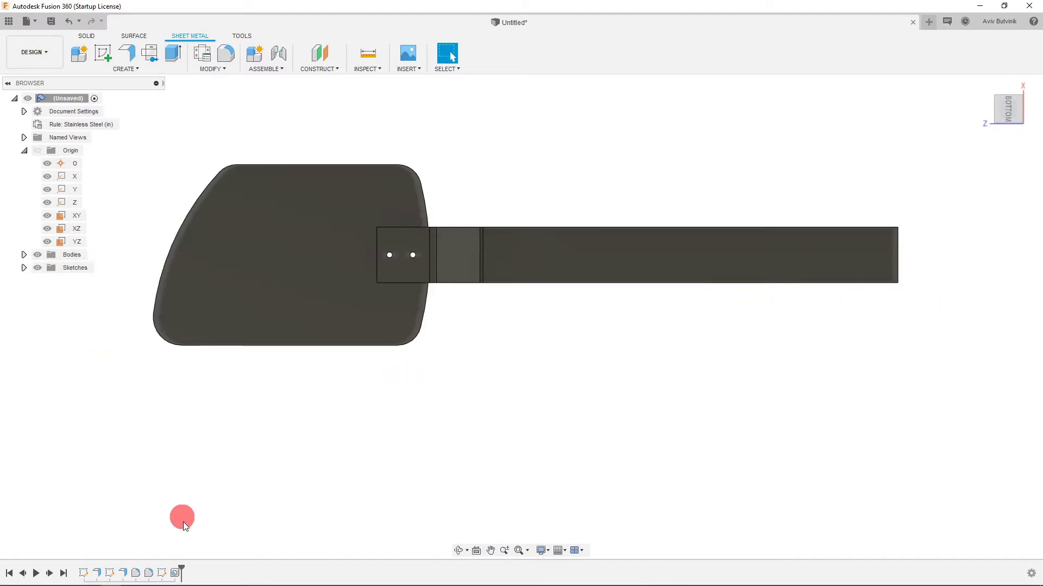
- Edit the handle's contour flange to set its symmetric distance to 0.25 in
click(98, 574)
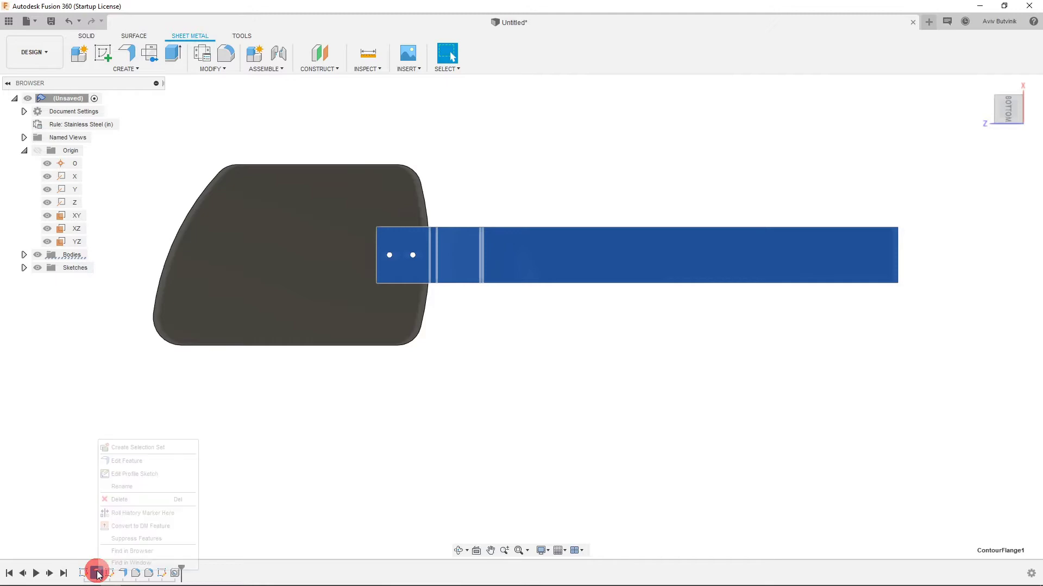
right_click(97, 573)
click(124, 460)
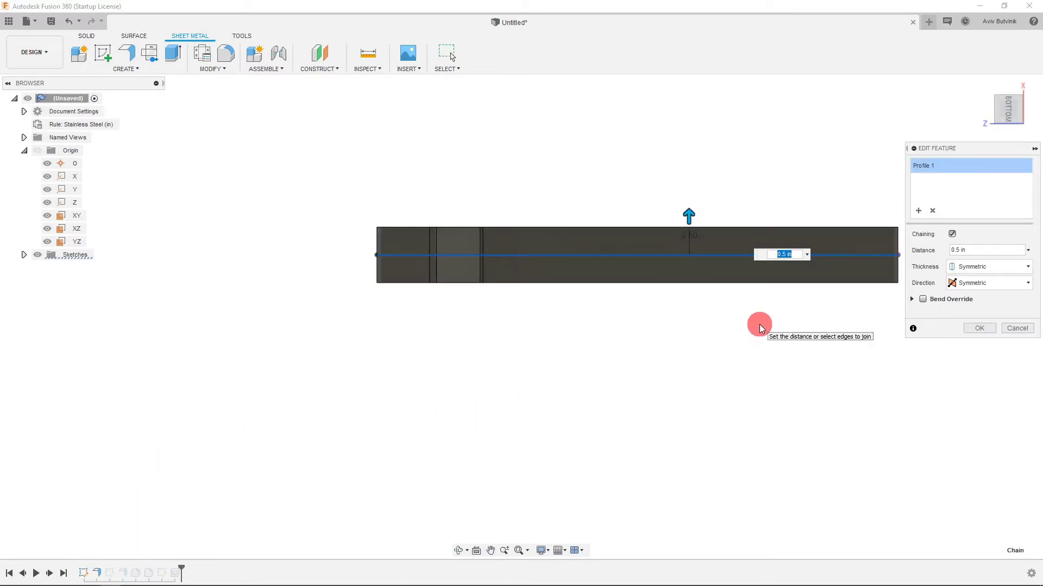
scroll(825, 208, up, 2)
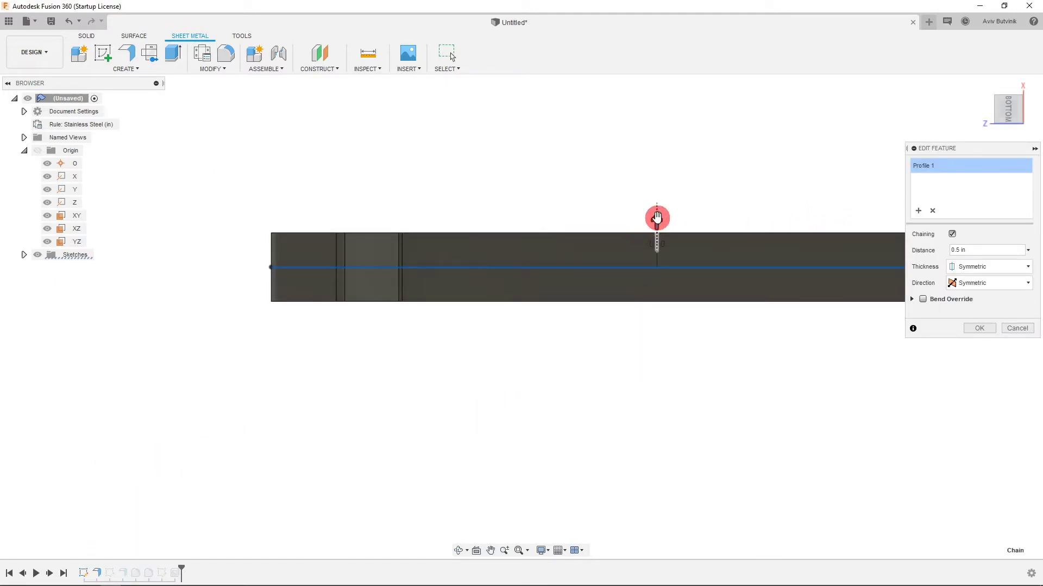
drag(656, 219, 657, 233)
click(755, 277)
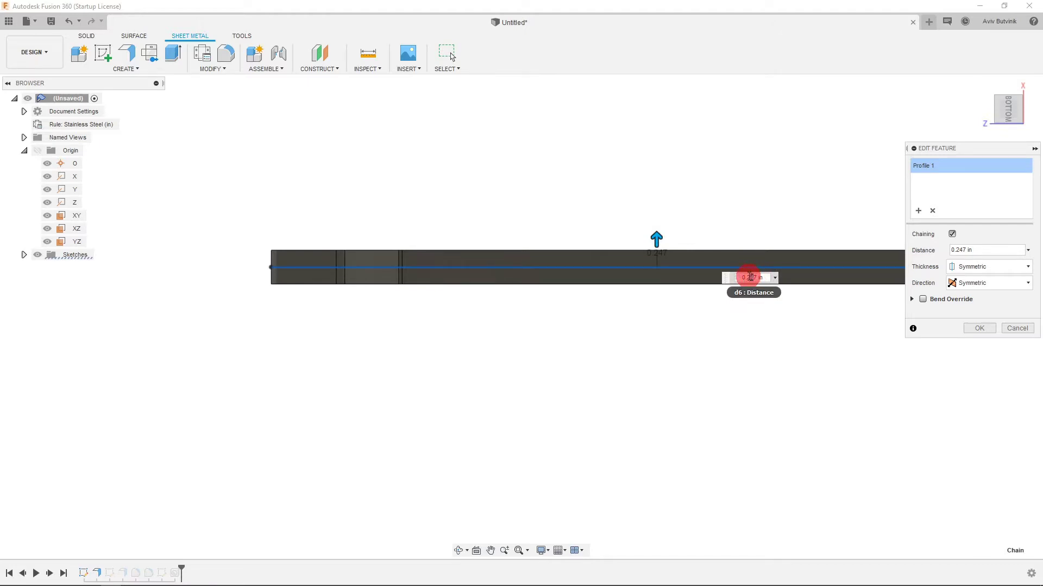
click(979, 328)
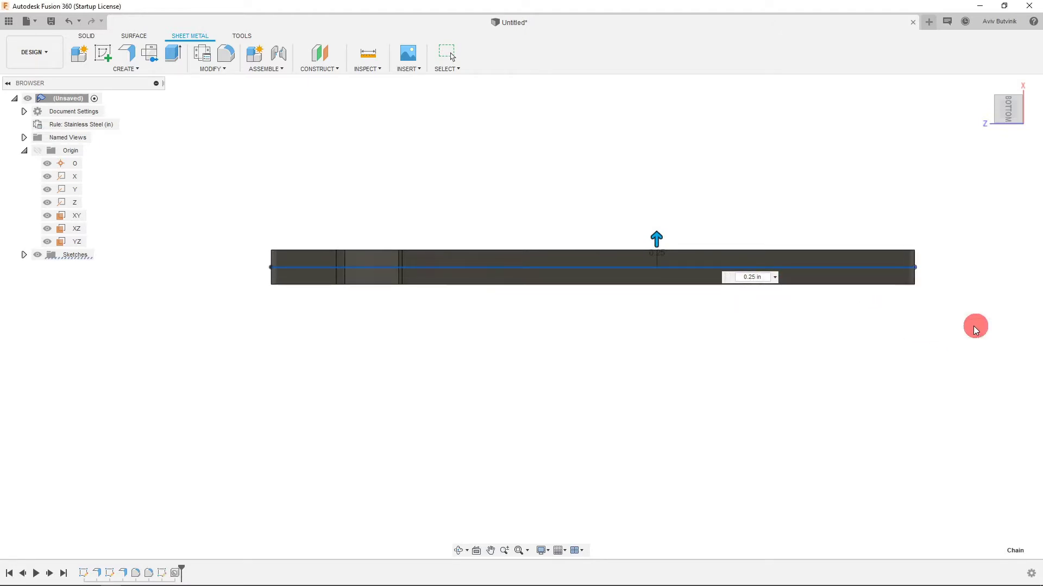
scroll(813, 340, down, 3)
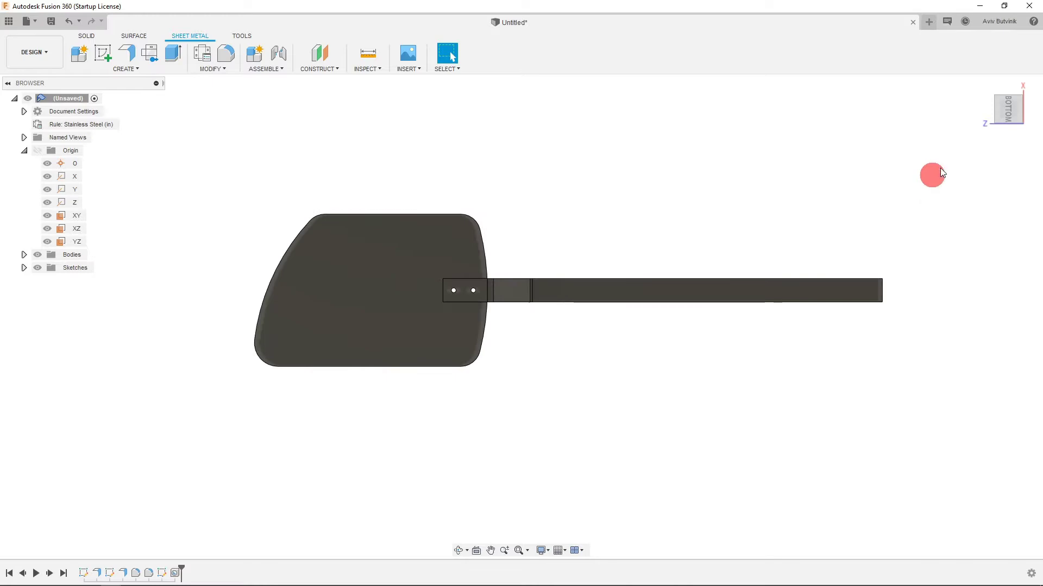
- Roll the timeline back to just before the hole sketch, after the blade fillets
click(1010, 93)
click(1006, 130)
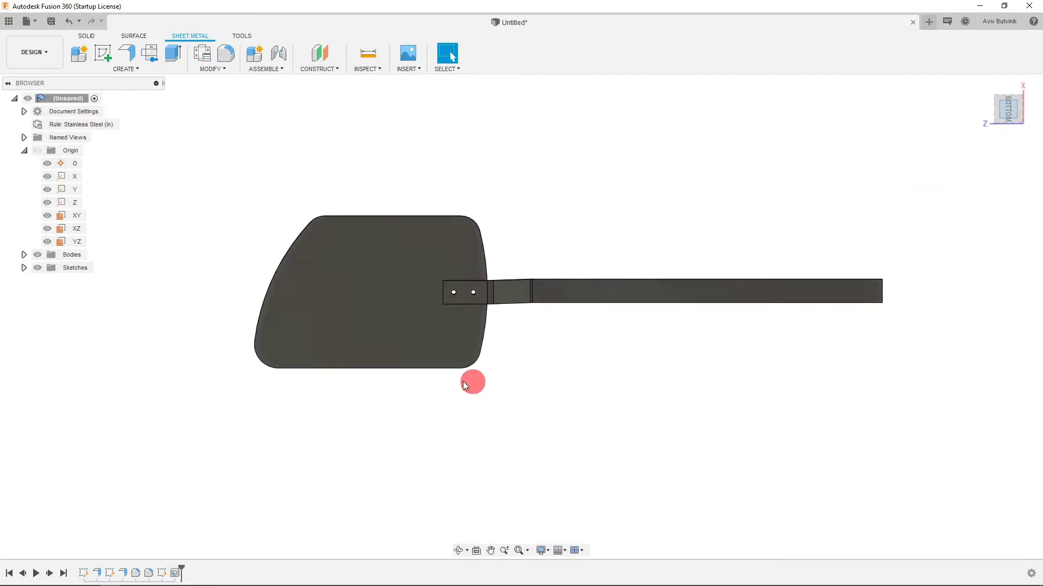
scroll(418, 307, up, 8)
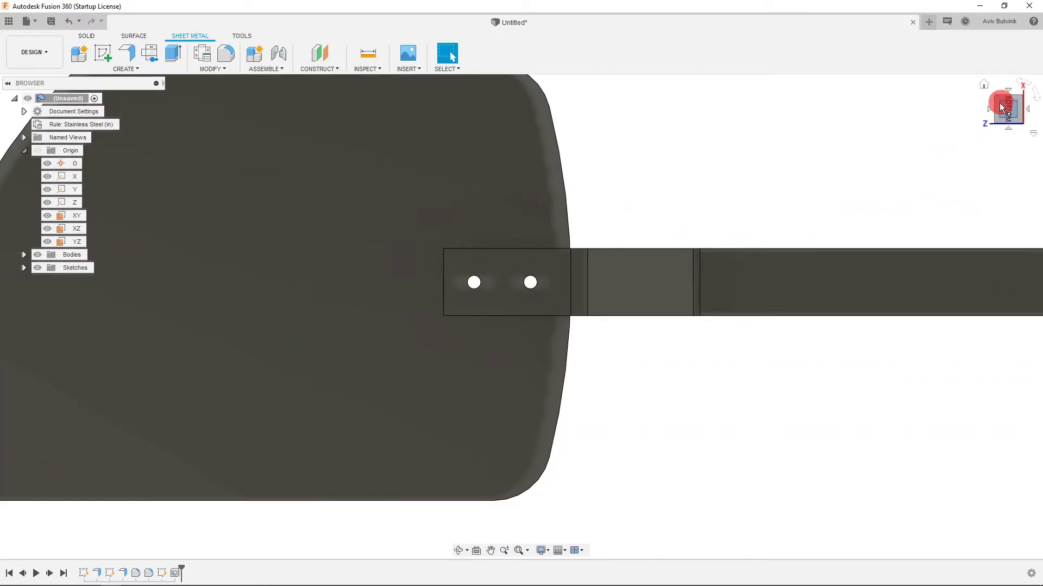
click(997, 110)
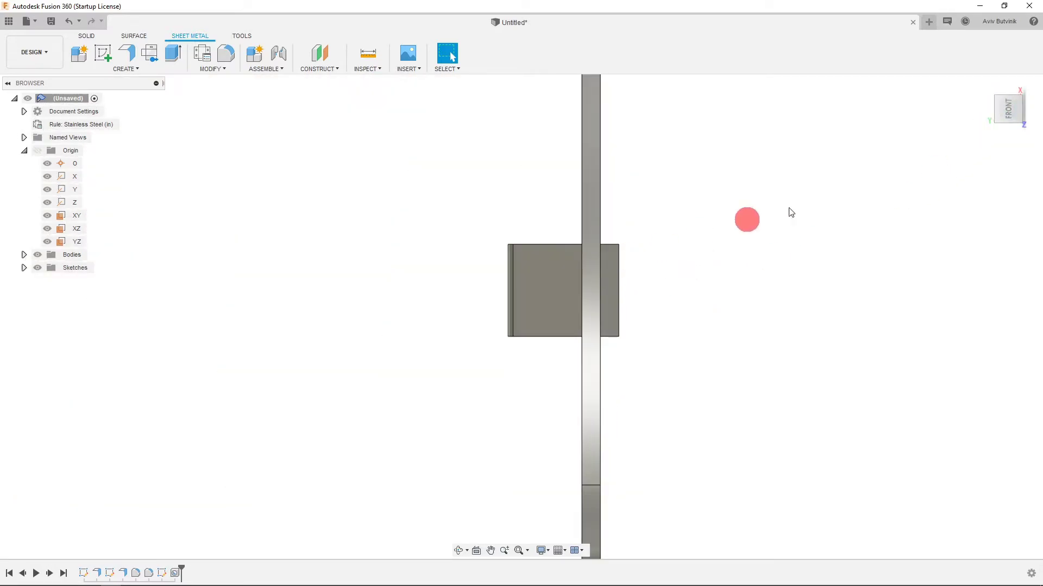
click(1022, 110)
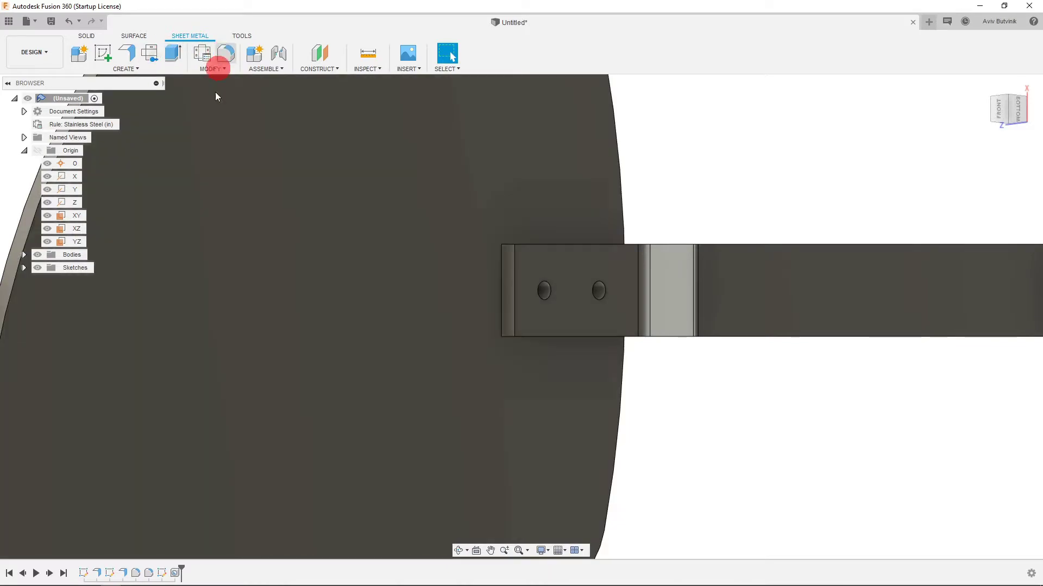
click(179, 568)
drag(184, 567, 155, 566)
- Fillet the two corner edges at the handle's end beneath the blade
click(227, 52)
scroll(516, 247, up, 3)
click(516, 353)
click(506, 384)
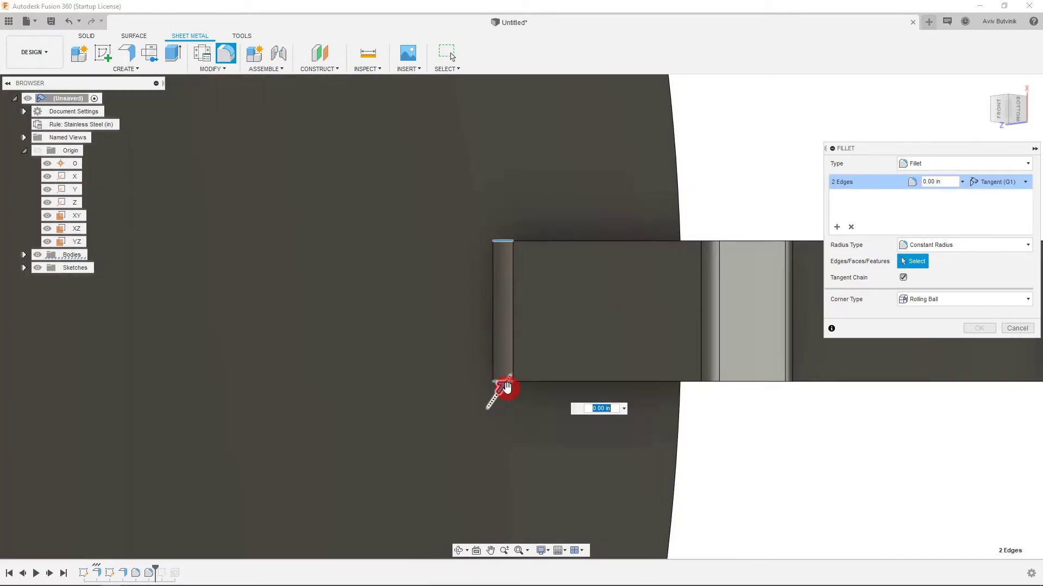
drag(507, 387, 593, 366)
click(968, 330)
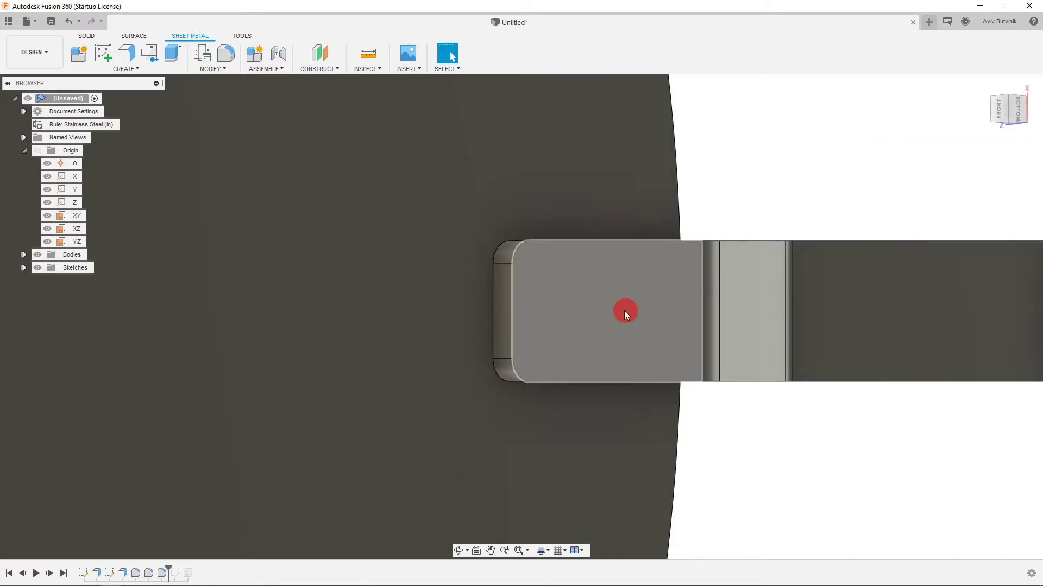
- Roll the timeline forward to its end so the hole sketch and holes are included again
click(165, 575)
drag(168, 568, 191, 570)
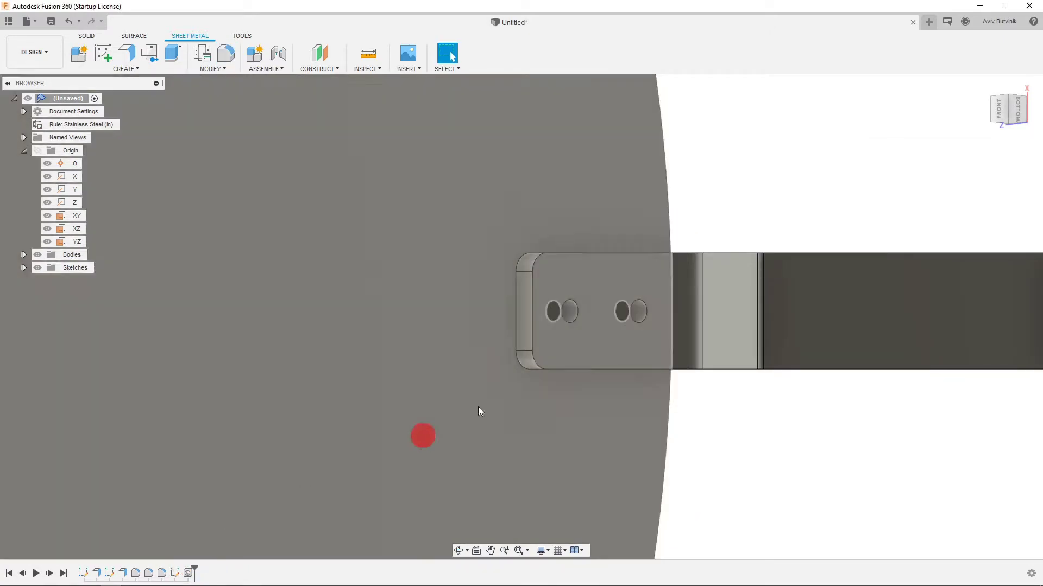
- Examine the complete spatula from below, the side, above and at an angle, including the handle joint and its two holes
scroll(676, 305, down, 5)
click(1017, 116)
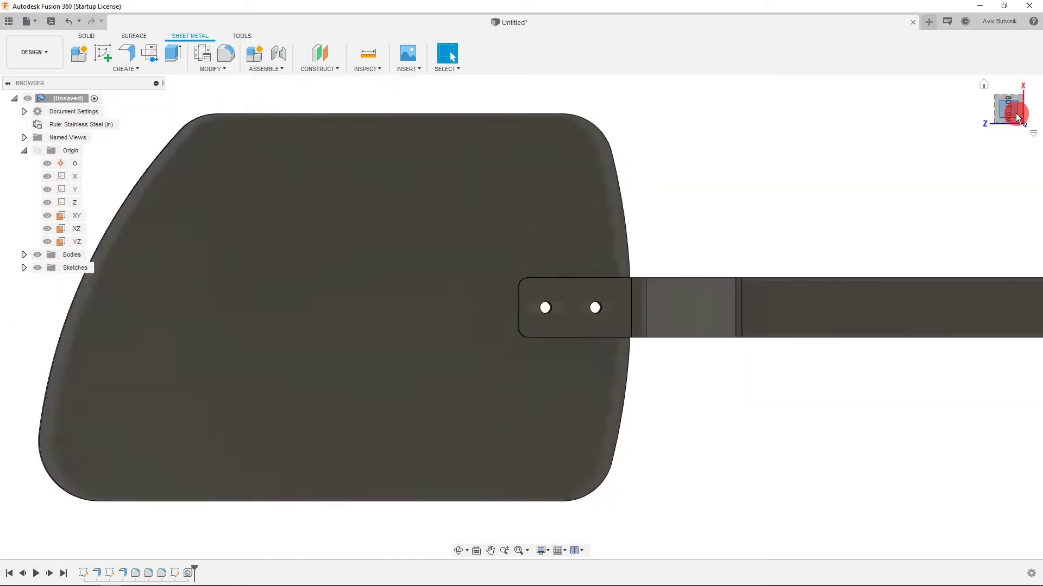
click(1011, 93)
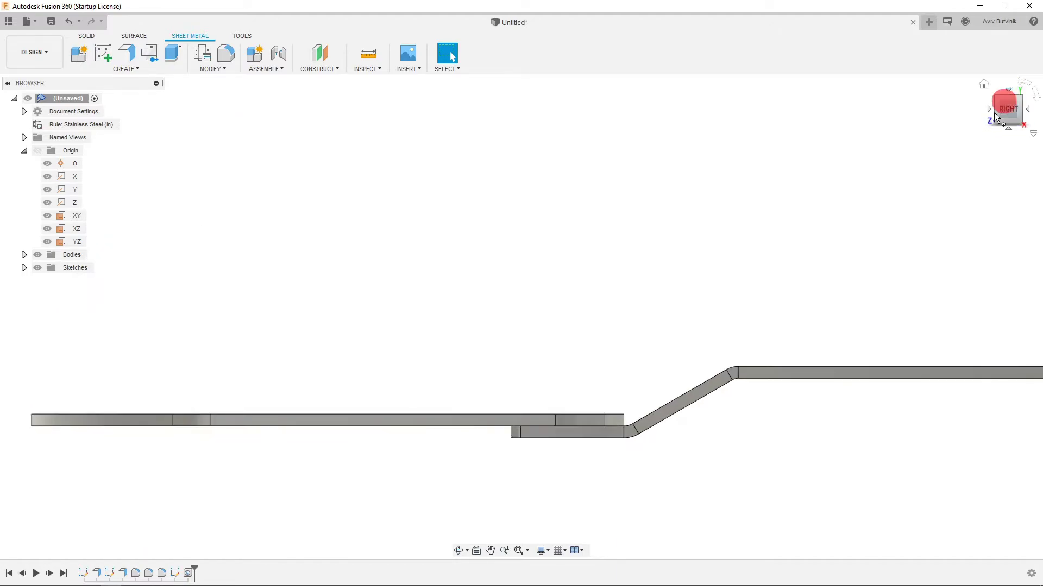
click(1010, 95)
scroll(613, 302, down, 3)
scroll(631, 304, down, 3)
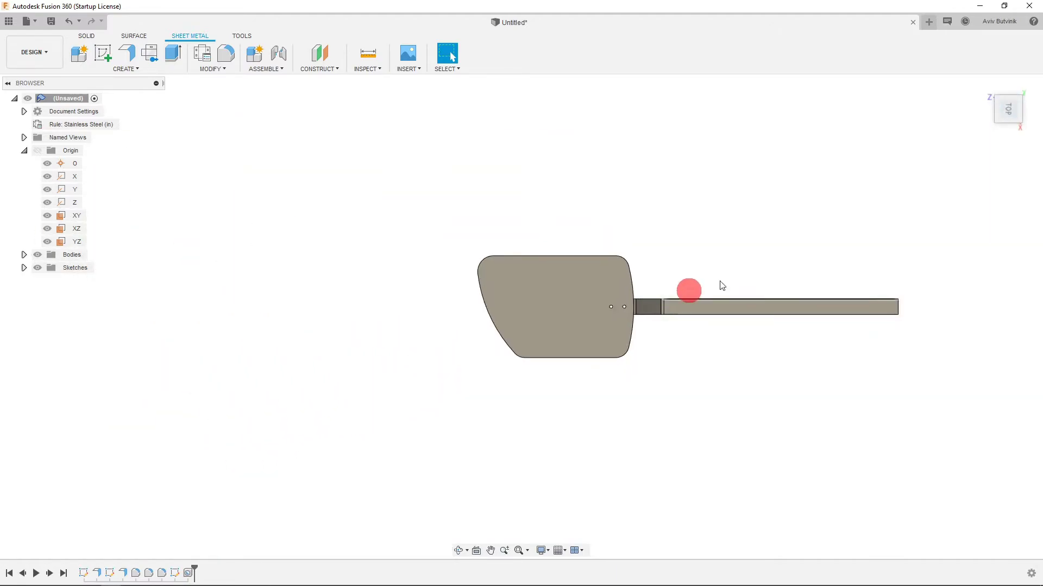
click(998, 119)
click(1009, 129)
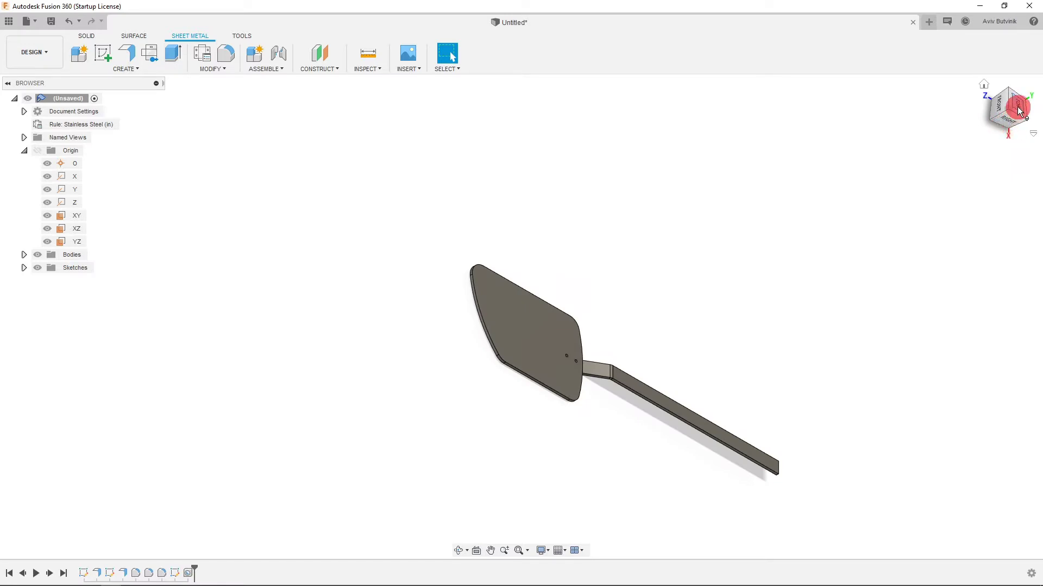
click(1018, 109)
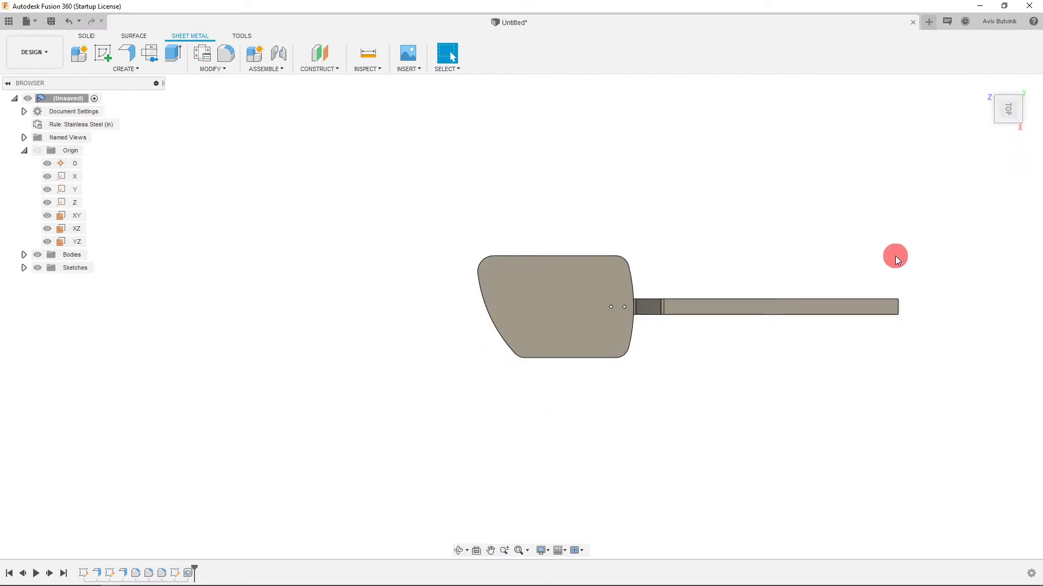
scroll(849, 342, up, 3)
shift+middle_drag(840, 295, 712, 361)
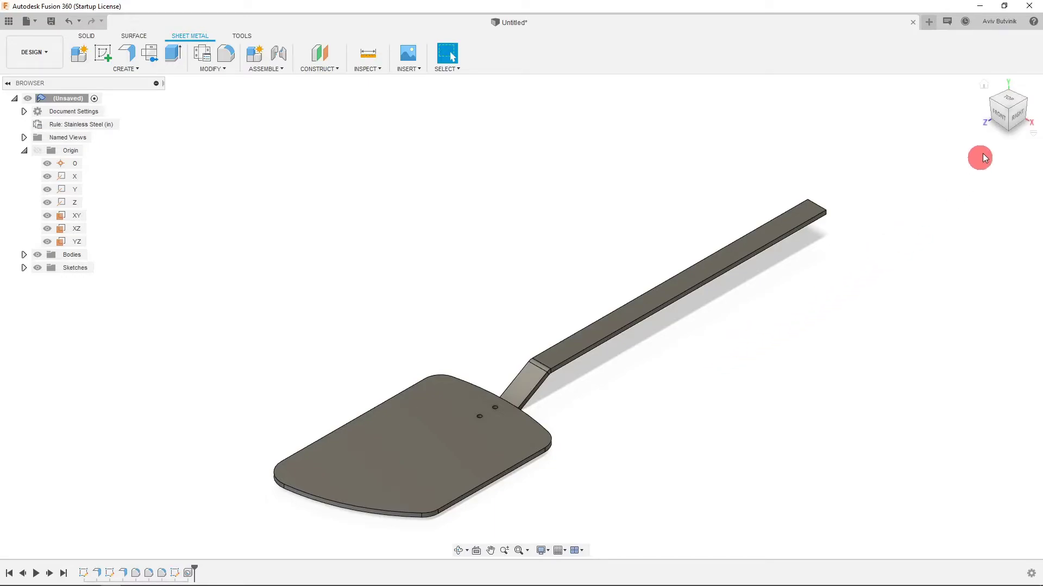
- Start a new sketch on the top face of the handle's long straight section
click(997, 106)
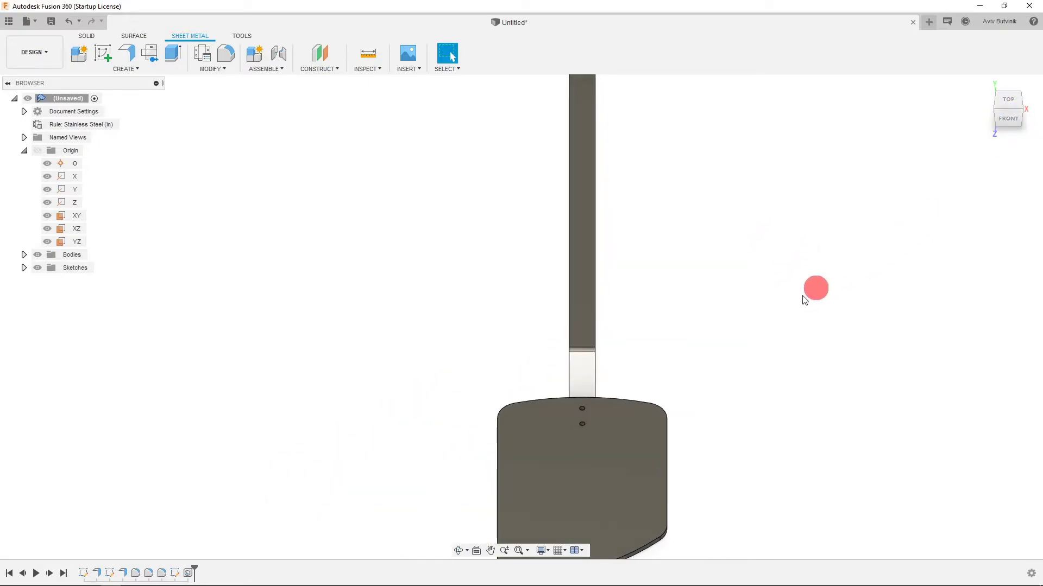
click(1008, 100)
scroll(646, 148, up, 3)
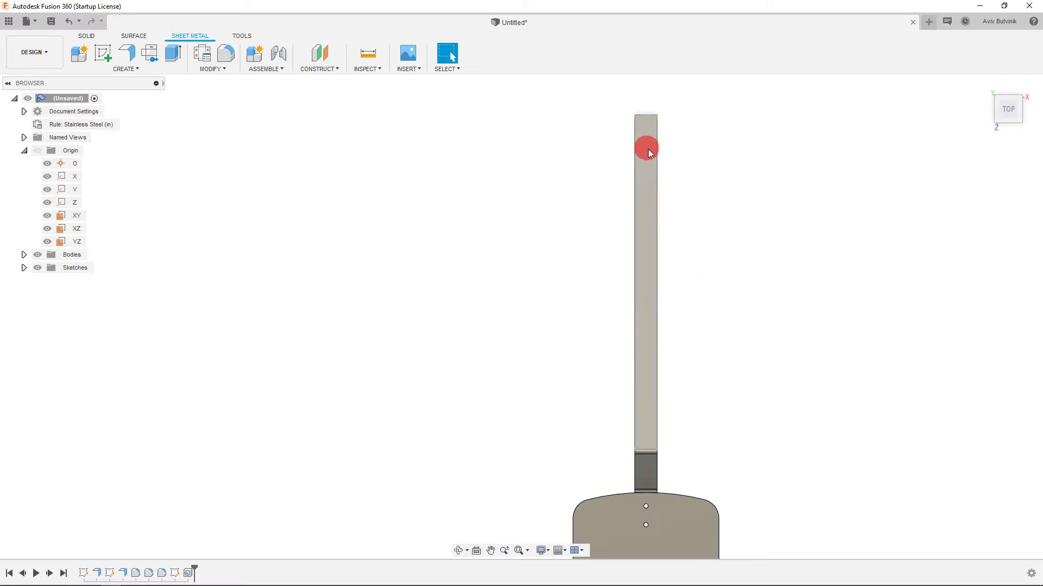
click(653, 173)
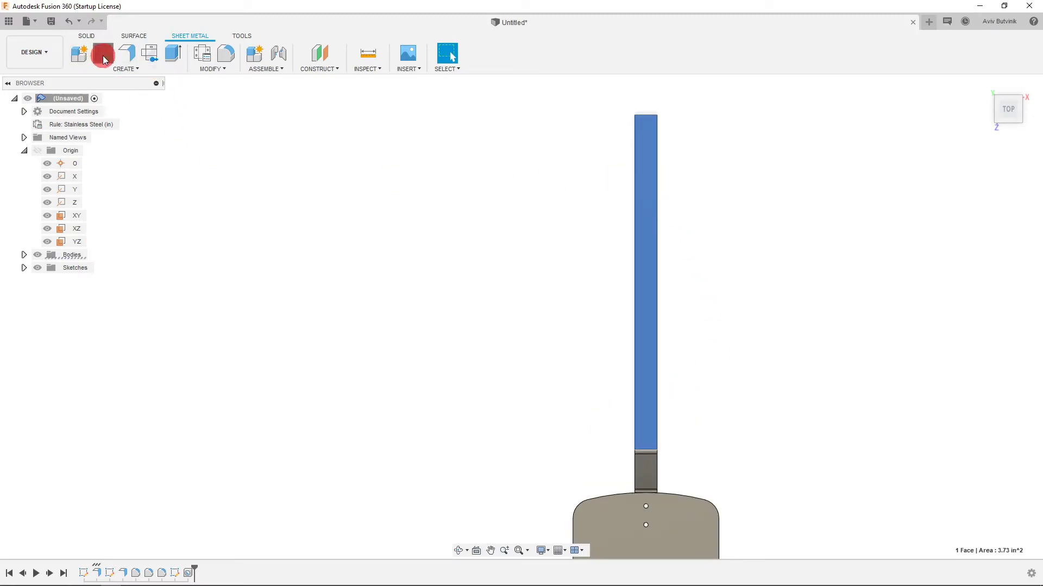
click(103, 52)
click(591, 239)
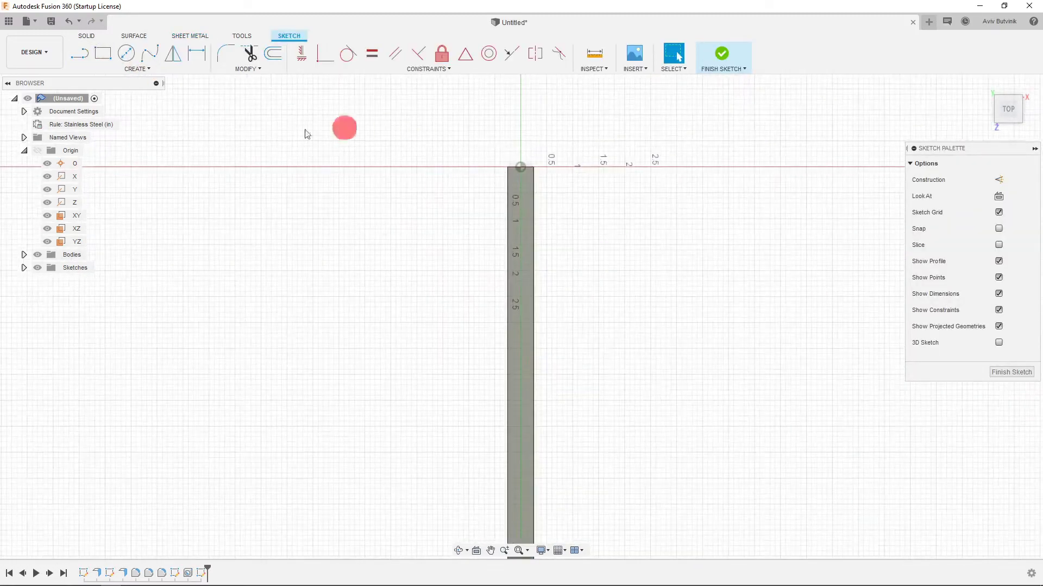
- Place two sketch points along the middle of the handle near its free end, the first about 1.34 in from the end
click(157, 75)
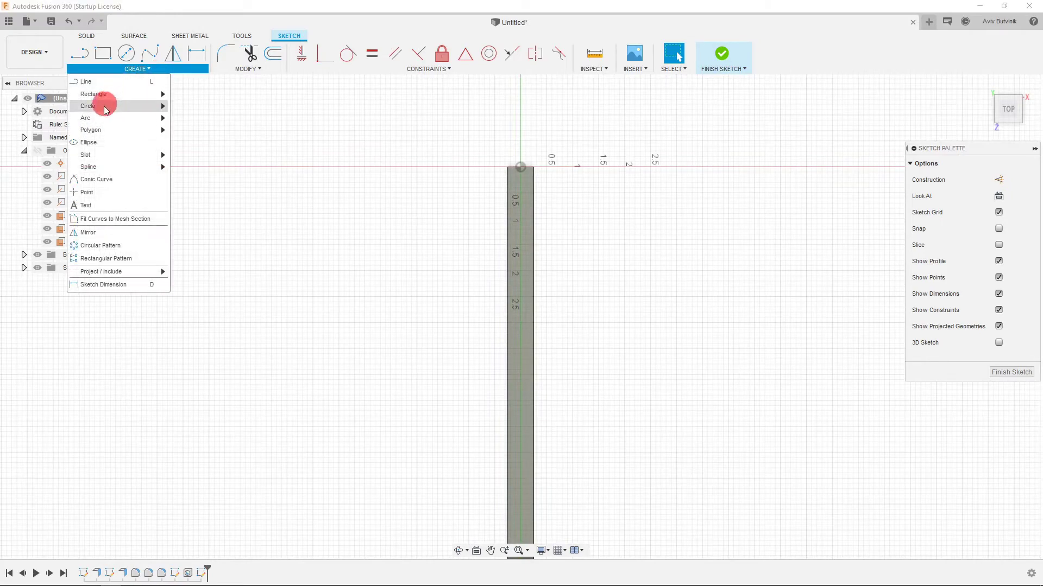
click(108, 191)
click(522, 236)
click(520, 329)
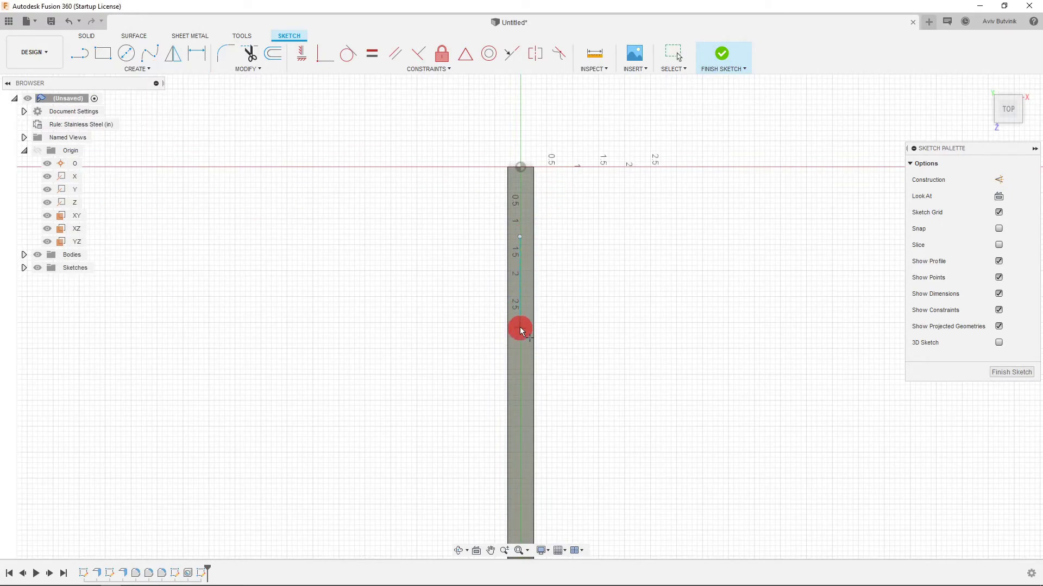
key(Escape)
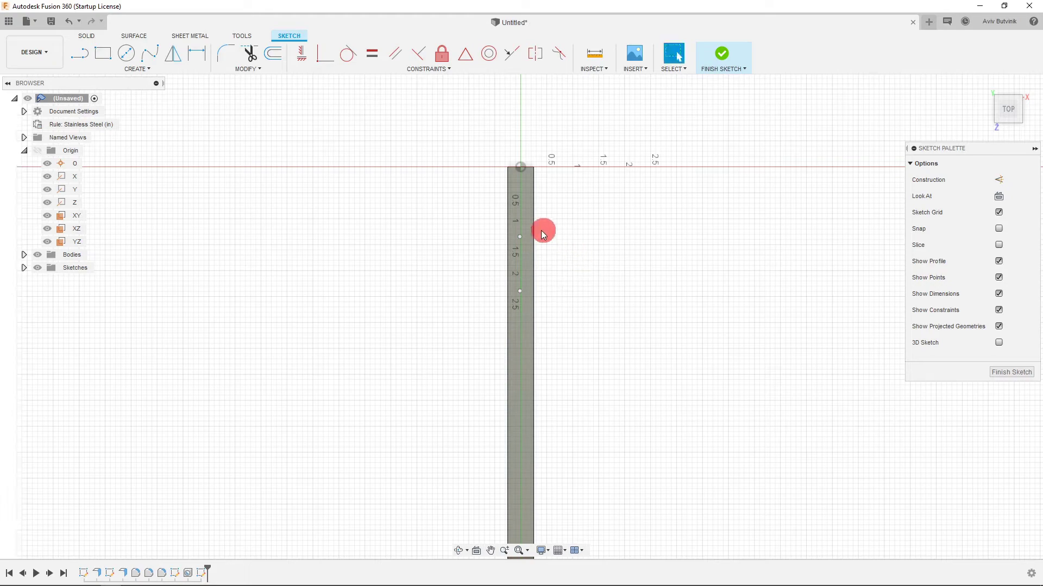
- Constrain both sketch points to line up vertically with the origin on the handle's centreline
click(300, 54)
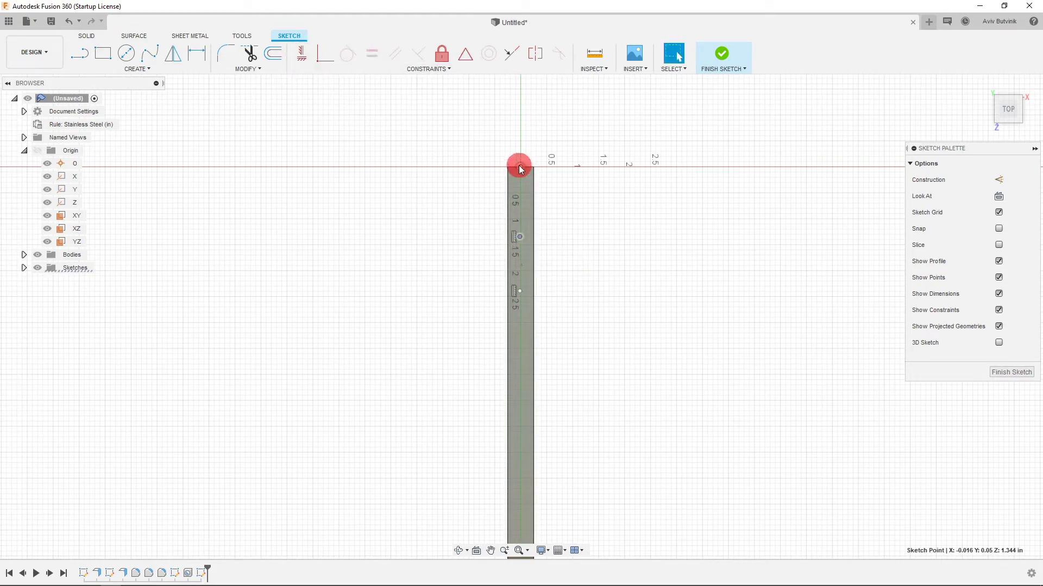
click(299, 51)
scroll(565, 172, down, 2)
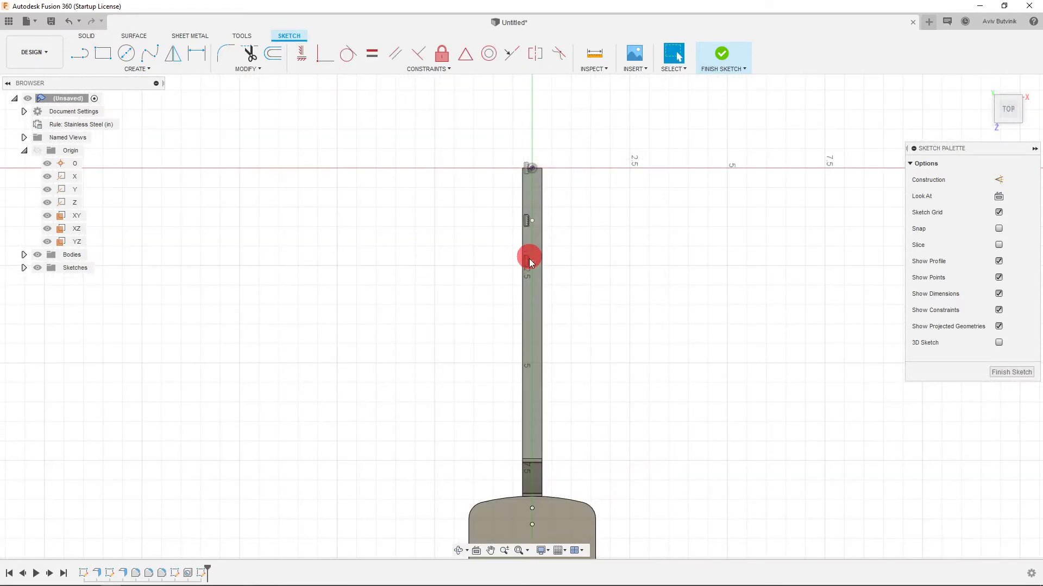
- Move the two sketch points along the handle to about 2 in and 3.07 in from its free end, and finish the sketch
click(533, 282)
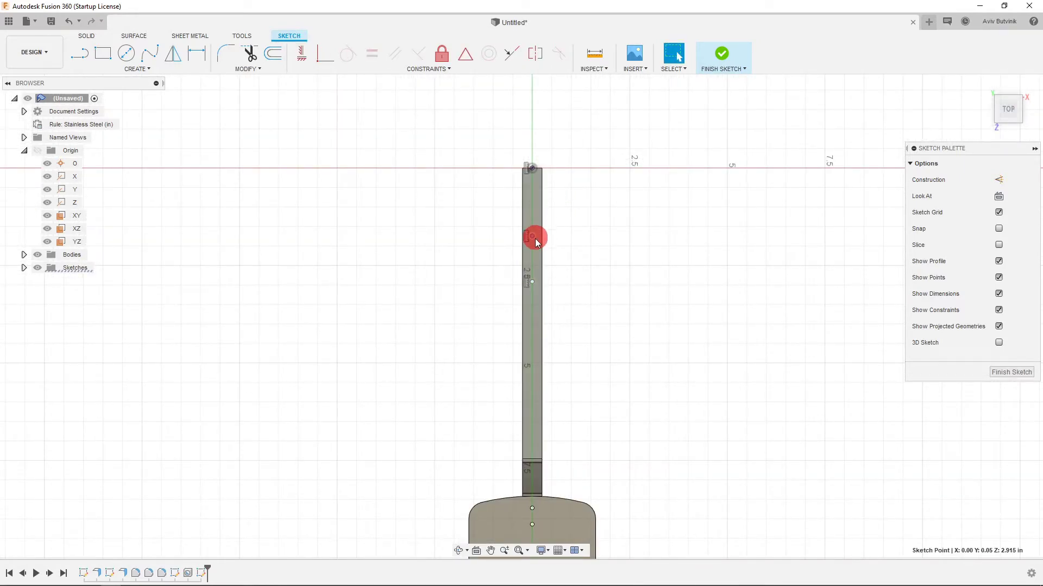
drag(536, 253, 532, 291)
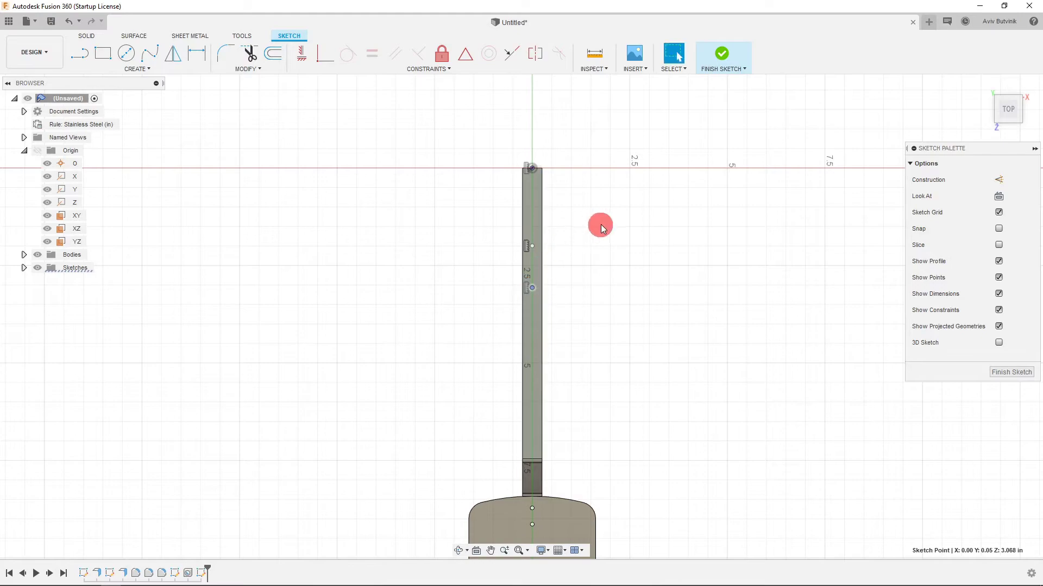
click(732, 60)
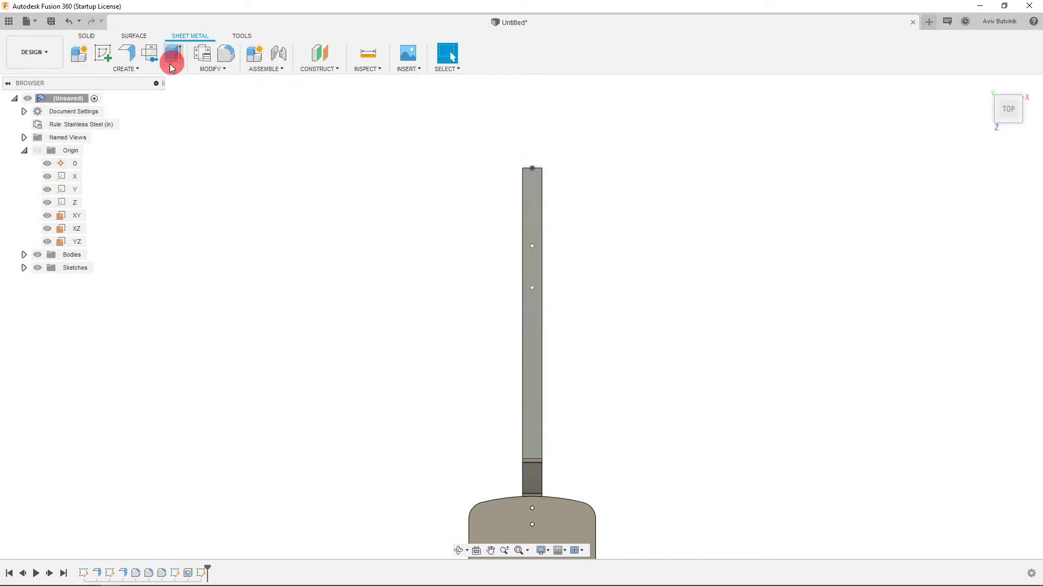
- Create simple holes at both handle sketch points, 0.10 in in diameter and 0.259 in deep
click(126, 68)
click(101, 174)
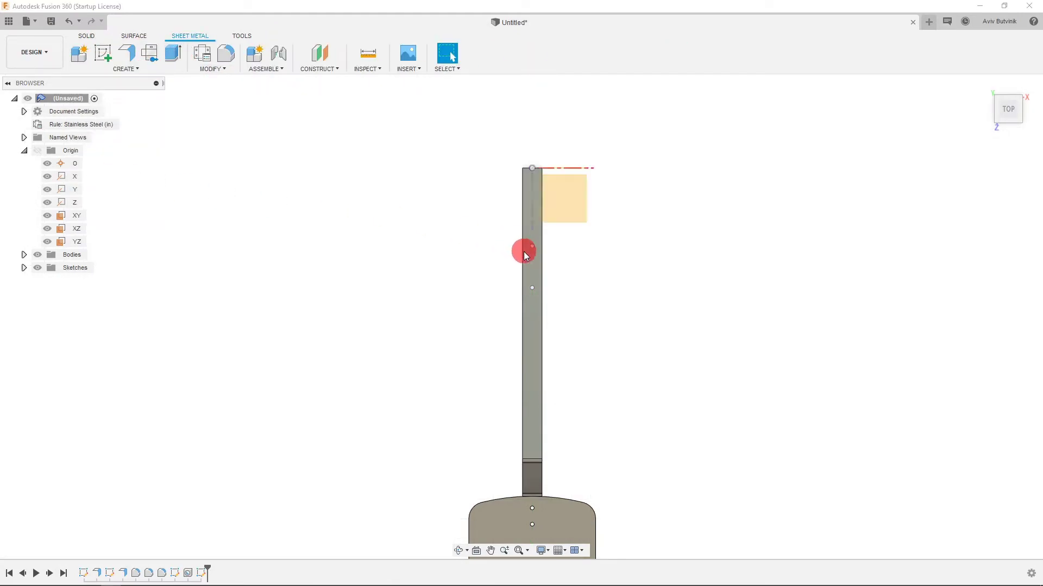
click(532, 246)
click(532, 287)
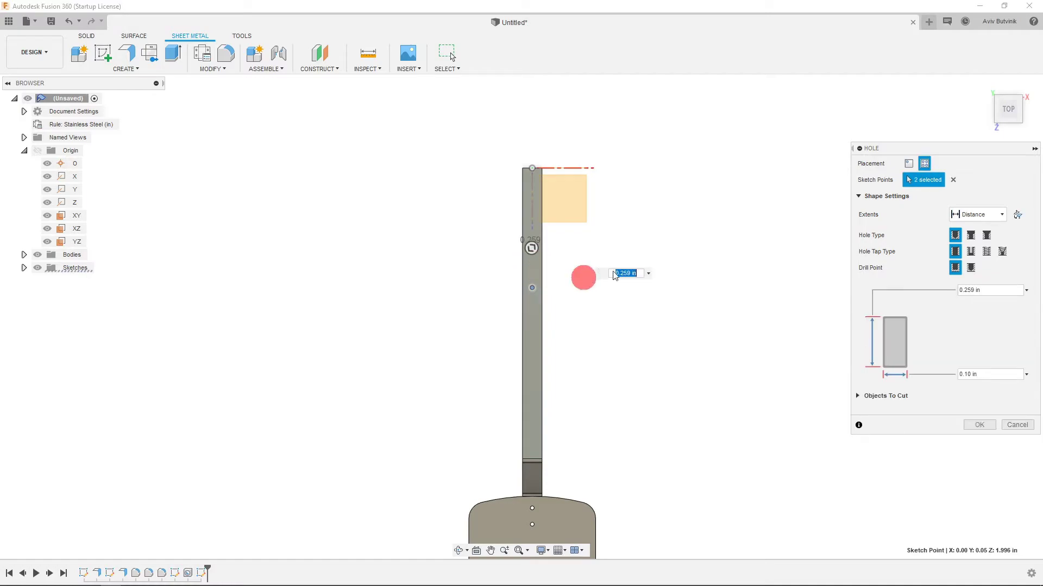
click(1020, 111)
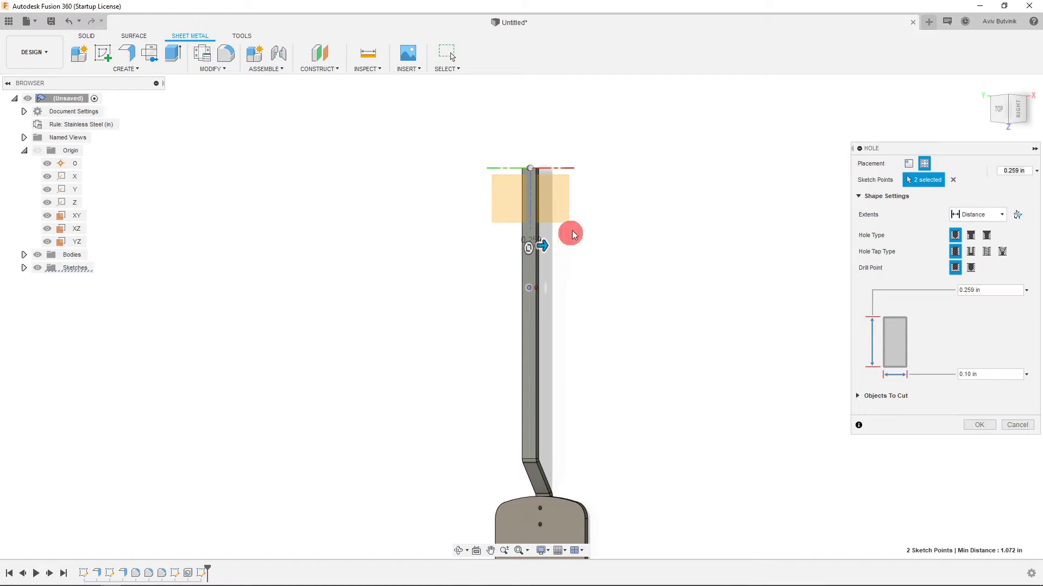
scroll(570, 238, up, 4)
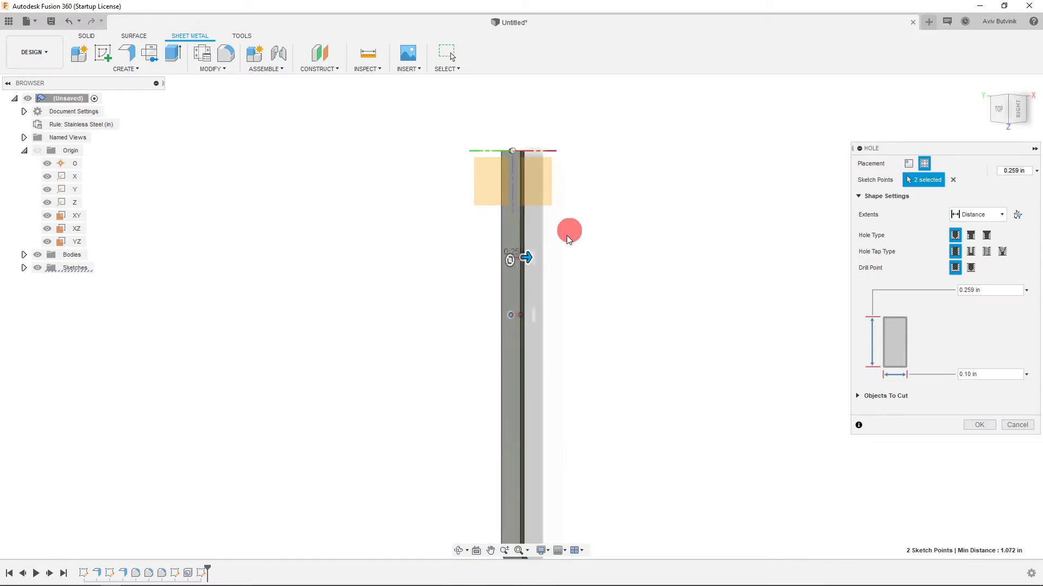
click(1017, 108)
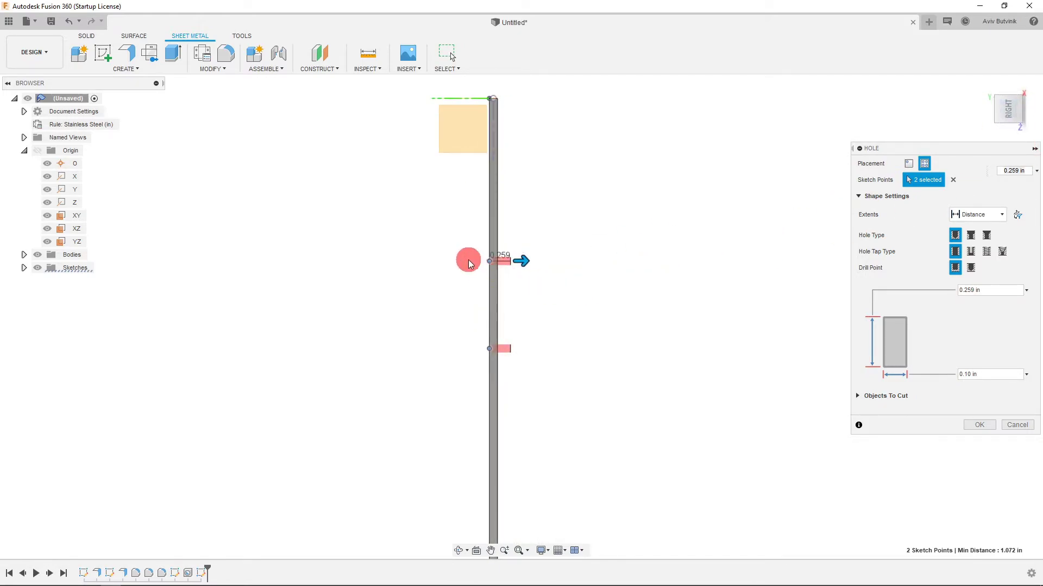
click(979, 425)
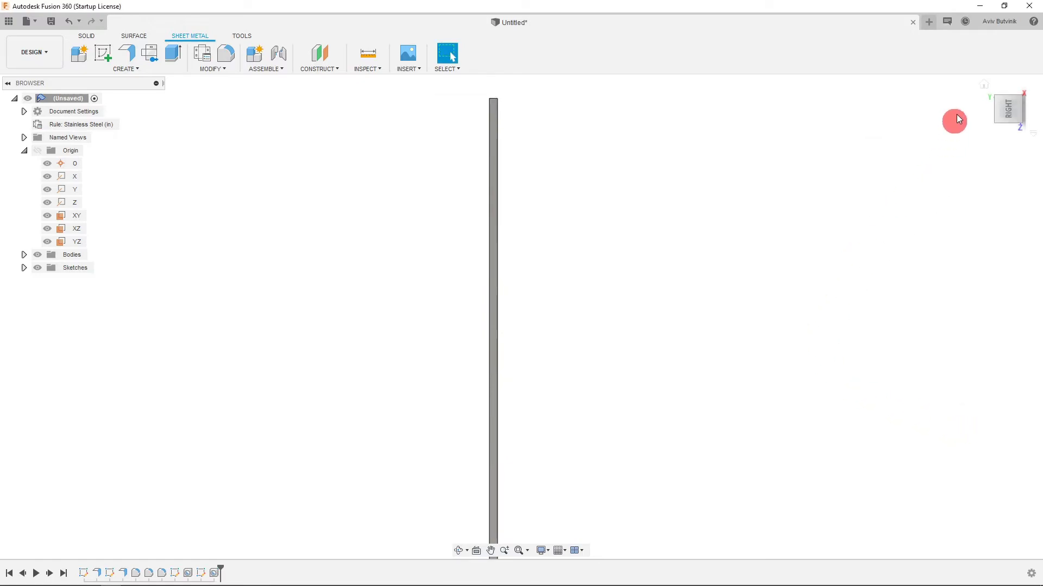
- Begin a fillet on the two corner edges at the handle's free end with a radius of about 0.262 in
click(995, 112)
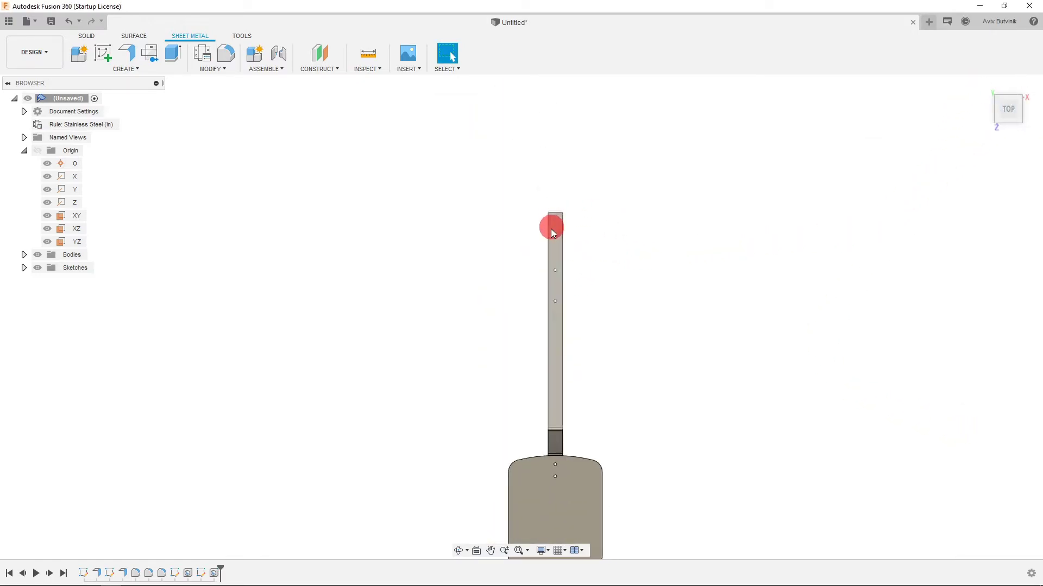
scroll(551, 227, up, 2)
drag(1019, 124, 532, 302)
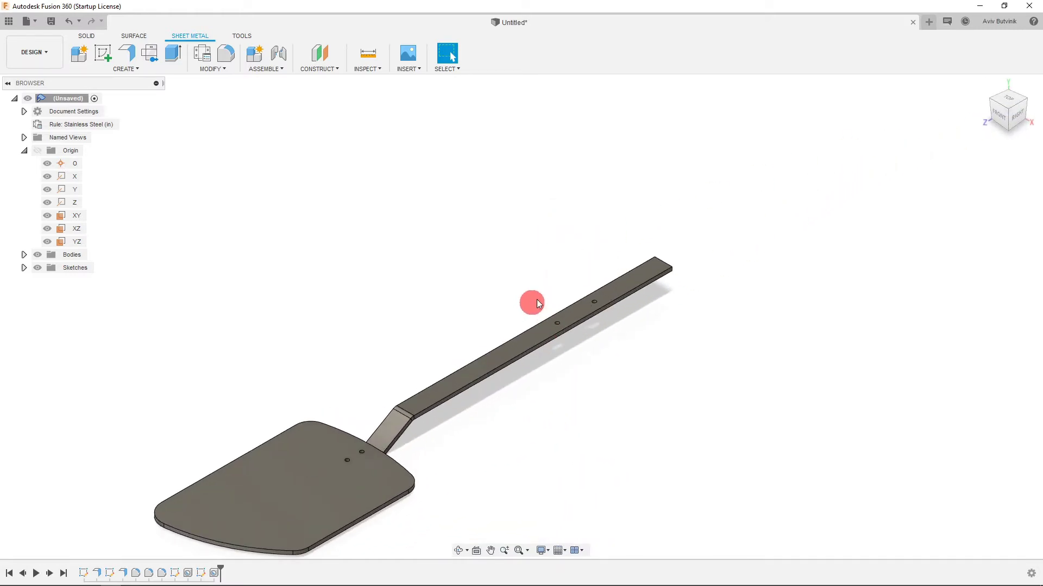
scroll(657, 245, up, 2)
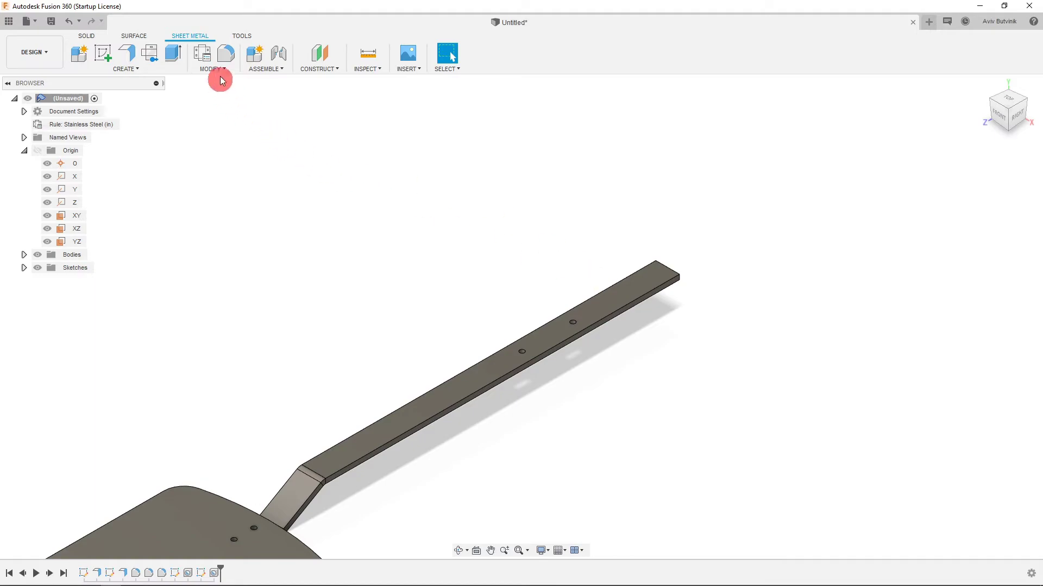
click(226, 53)
scroll(698, 279, up, 3)
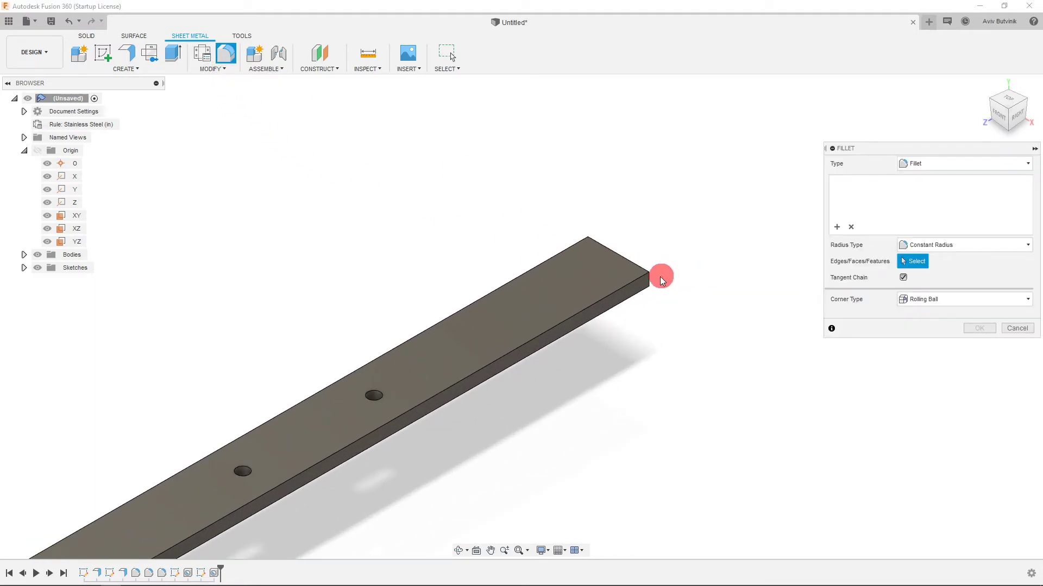
click(653, 280)
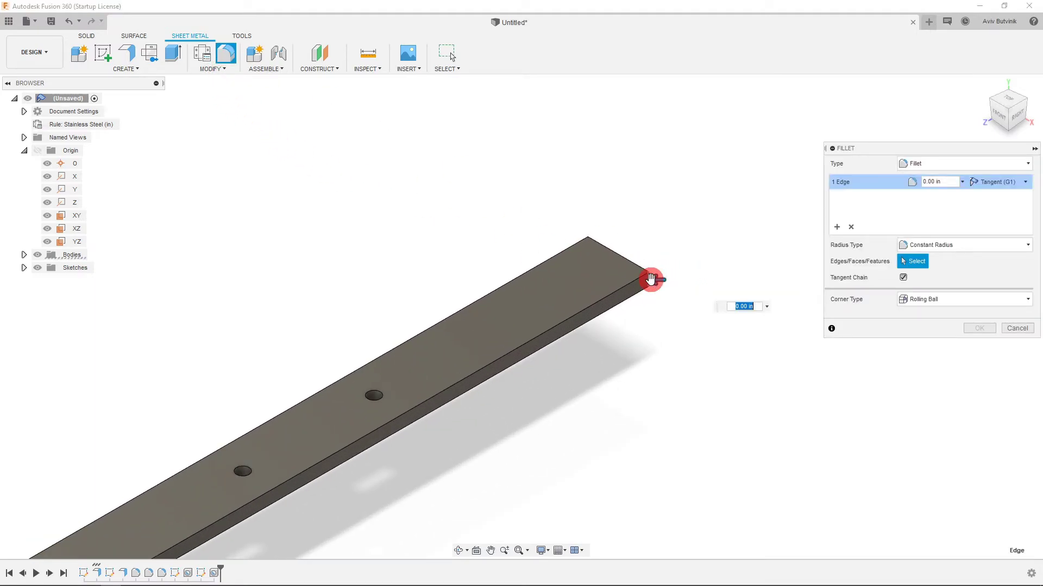
click(586, 249)
text(5 mm)
key(Return)
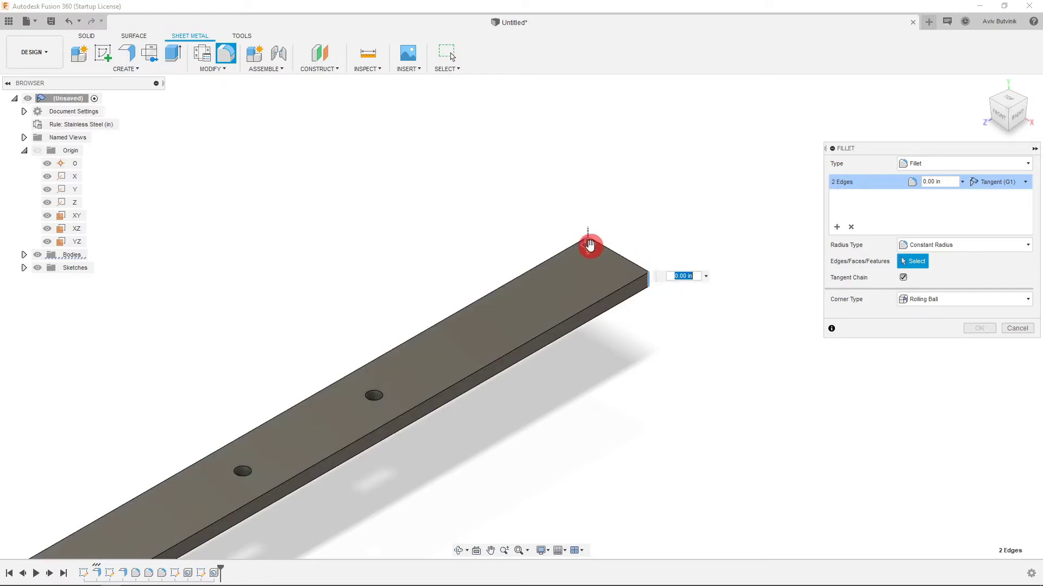
drag(588, 256, 593, 257)
- Set the fillet radius on the two corner edges at the handle's free end to 0.25 in and apply it
click(1003, 112)
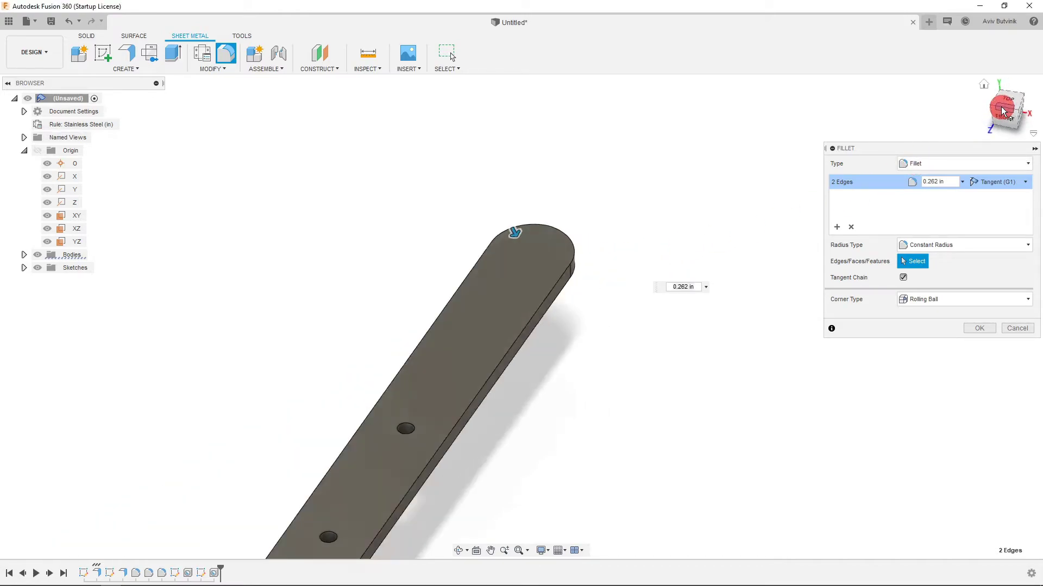
scroll(440, 117, up, 3)
drag(445, 186, 444, 187)
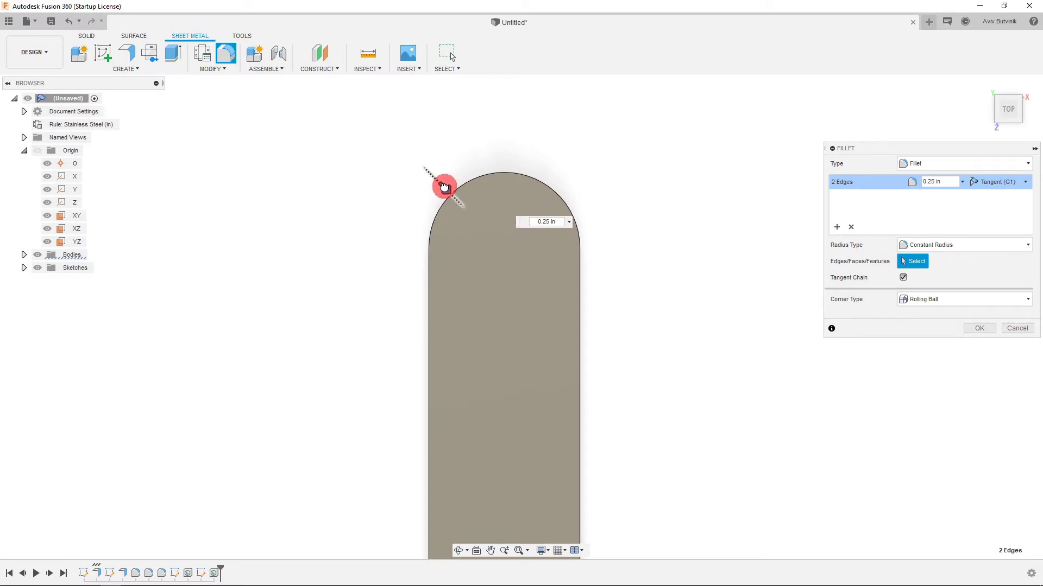
scroll(581, 140, down, 5)
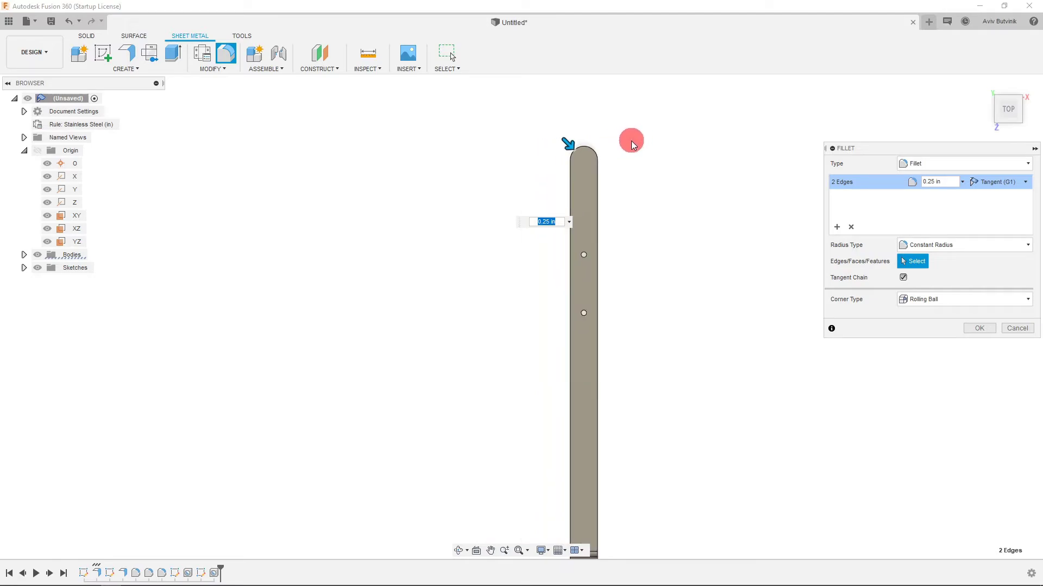
scroll(632, 147, up, 2)
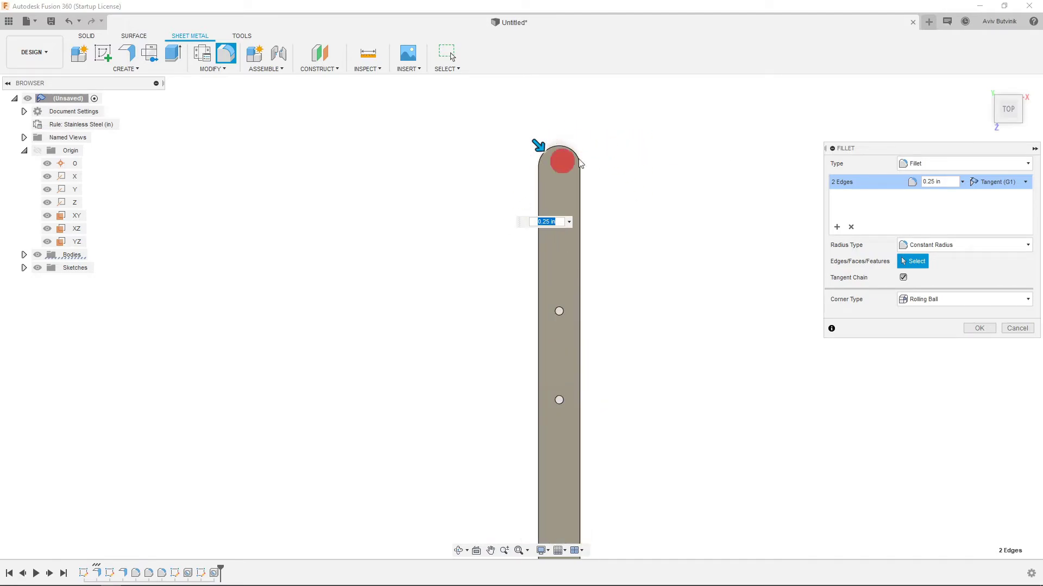
click(984, 330)
scroll(649, 205, down, 2)
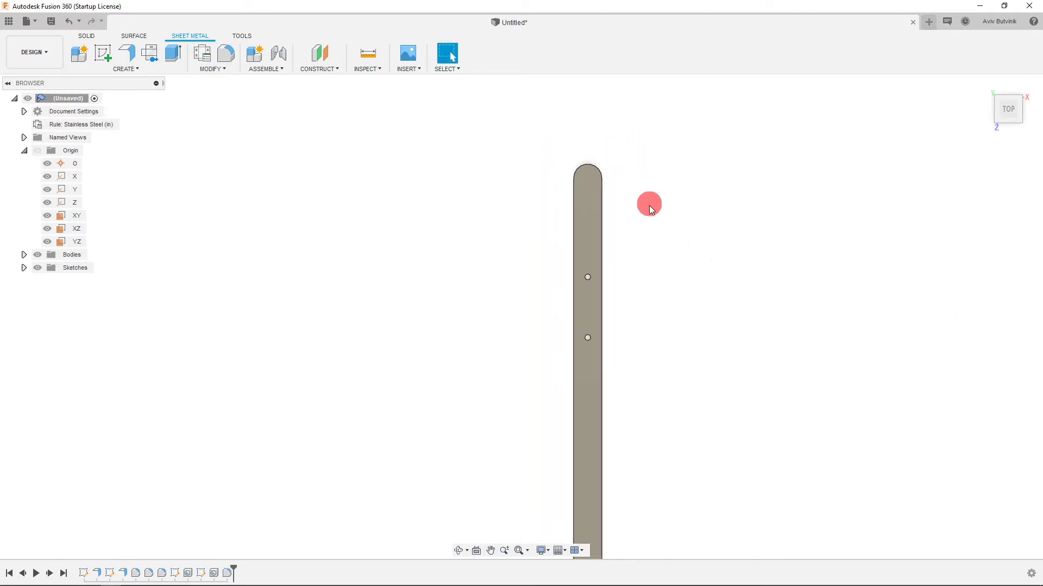
- Start a sketch on the handle's top face and offset its rounded outline inward by 0.1 in
click(591, 223)
scroll(651, 160, up, 2)
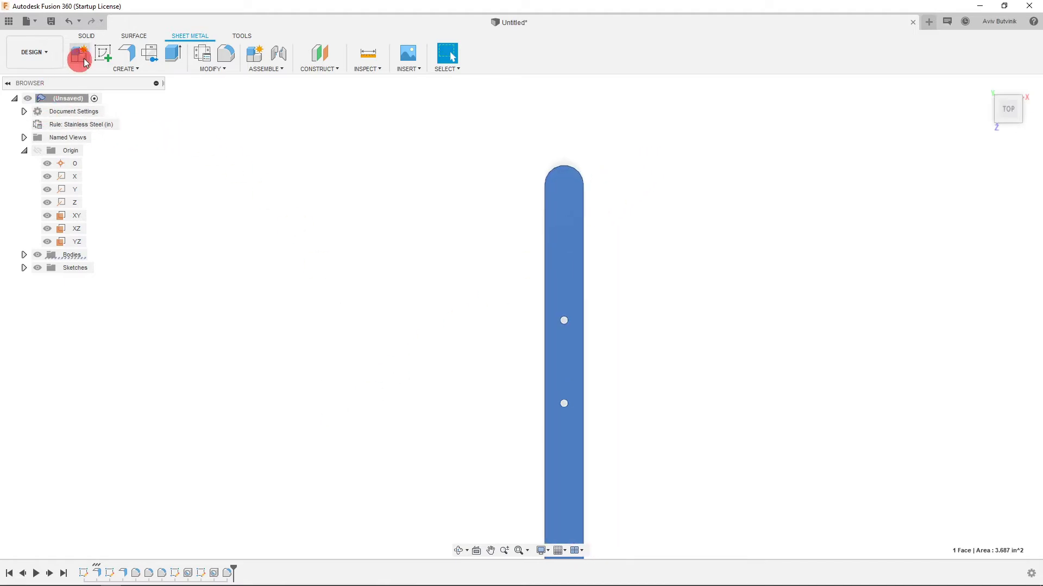
click(103, 53)
scroll(504, 282, up, 2)
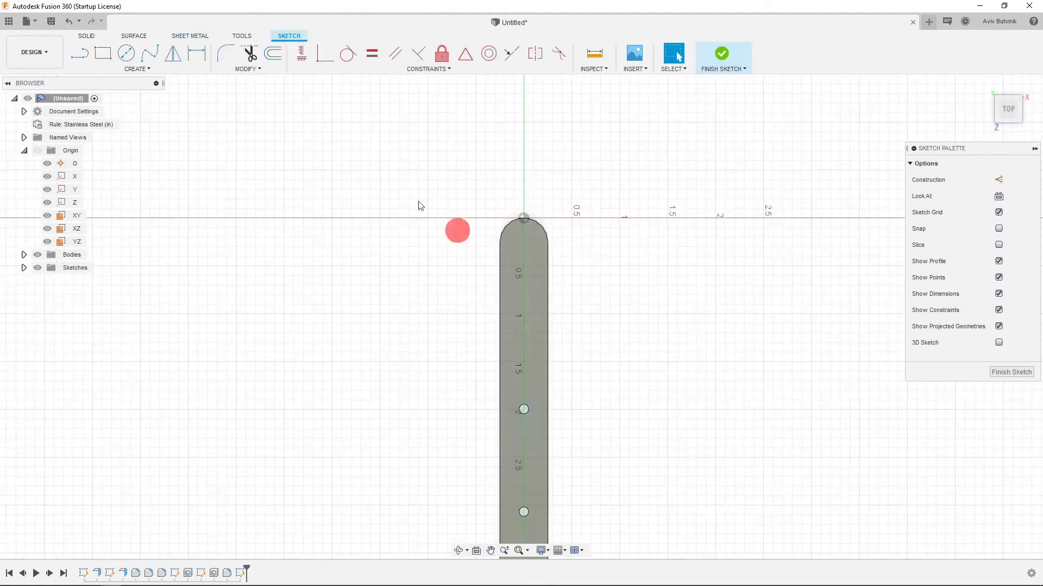
click(270, 56)
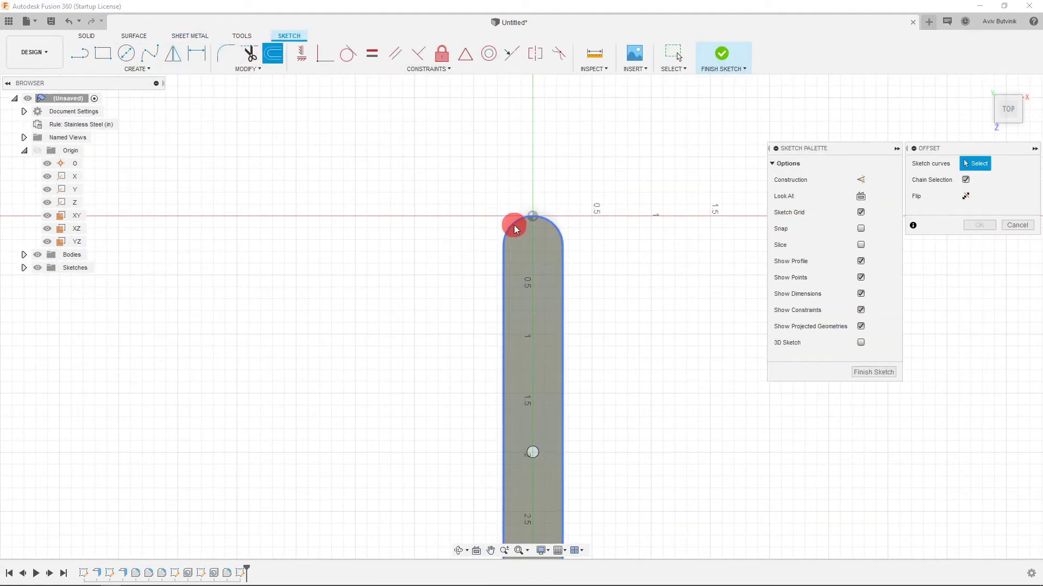
click(514, 227)
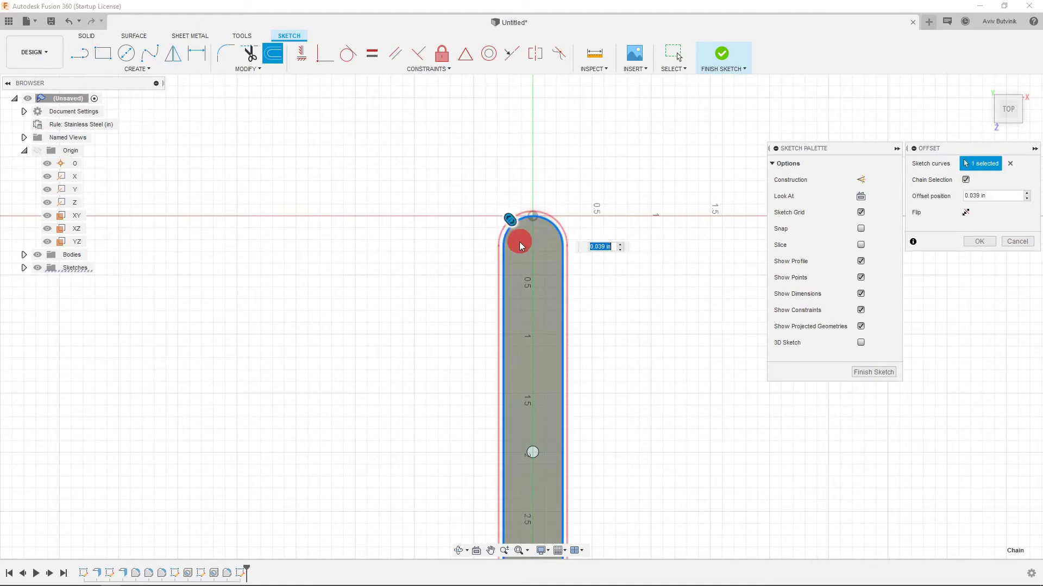
click(970, 215)
scroll(517, 221, up, 3)
scroll(582, 221, down, 2)
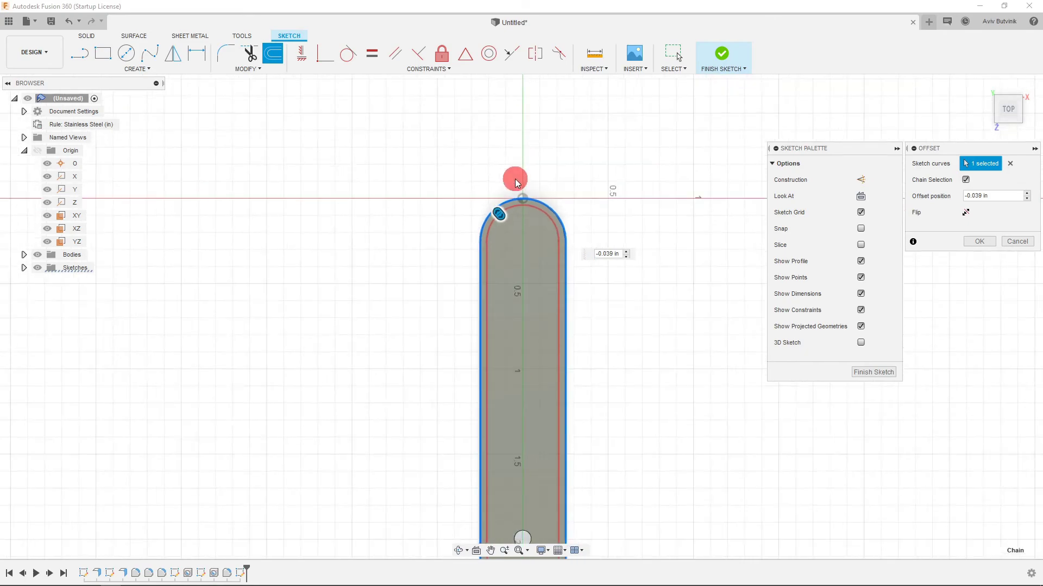
scroll(517, 182, down, 2)
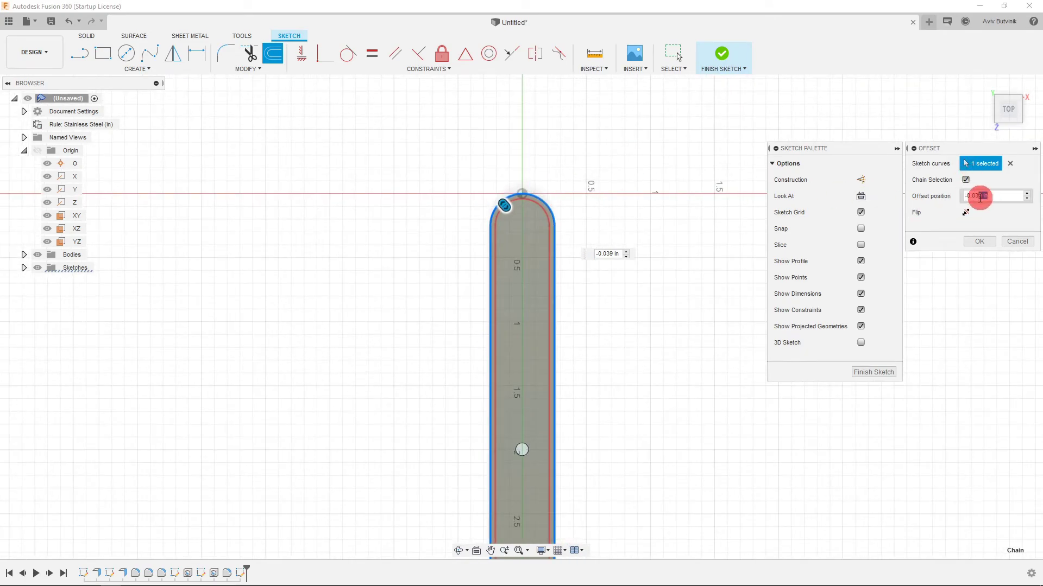
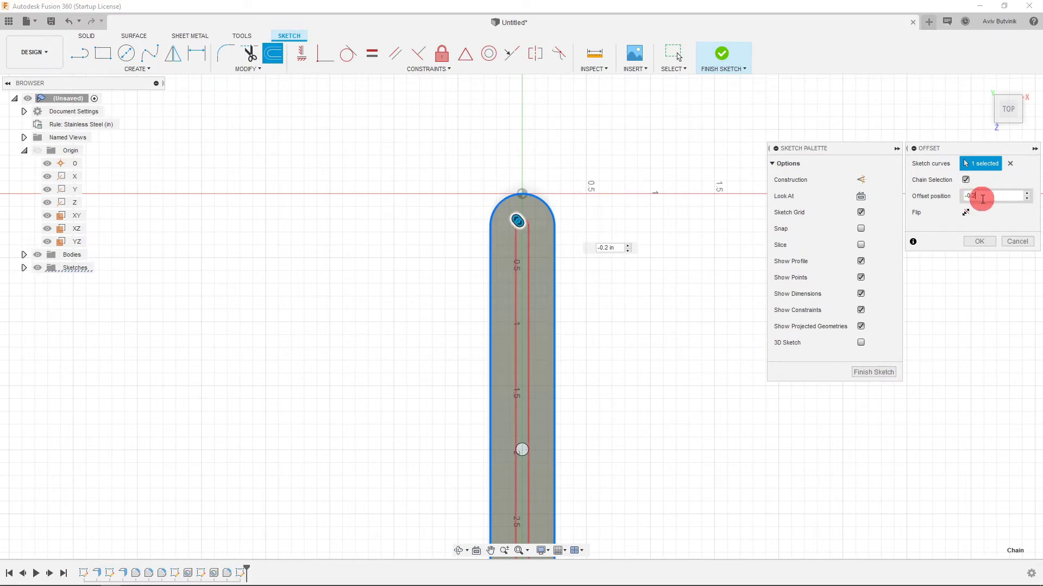
scroll(508, 222, up, 3)
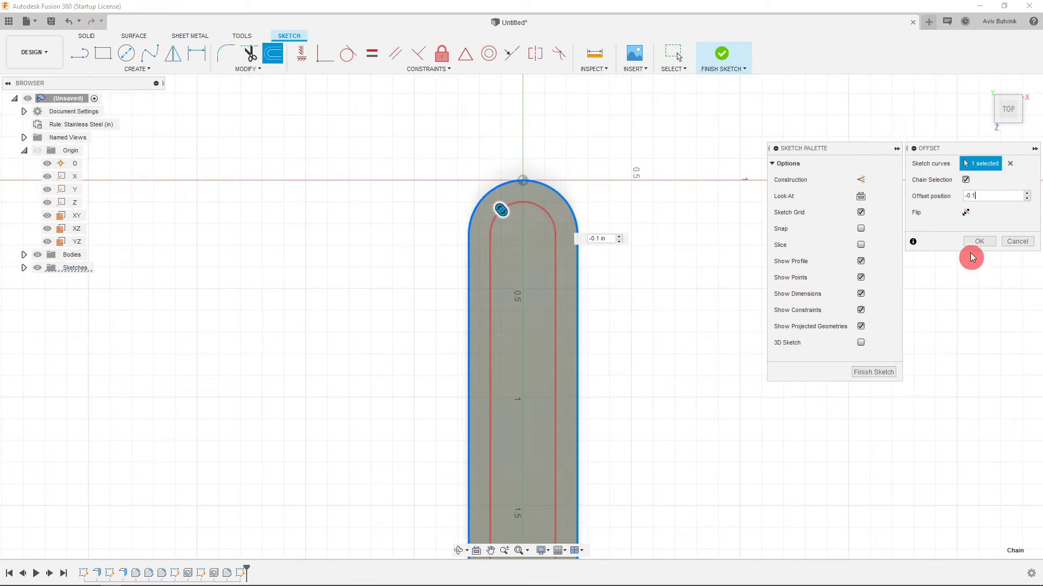
click(980, 242)
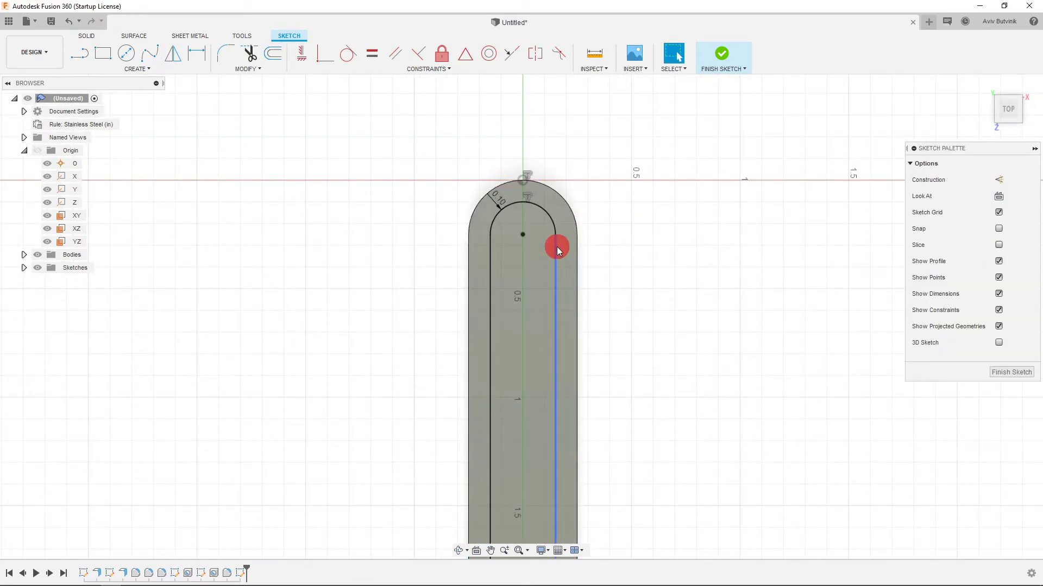
- Delete the straight segments of the offset outline, keeping only the arc inside the handle's rounded end
scroll(559, 155, down, 5)
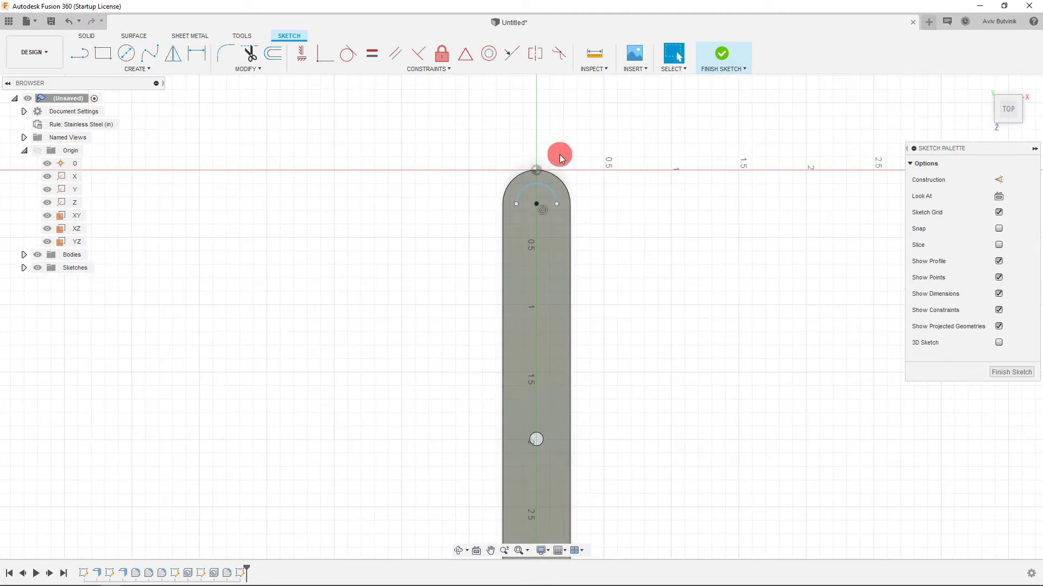
scroll(559, 158, down, 1)
drag(516, 395, 583, 431)
click(581, 196)
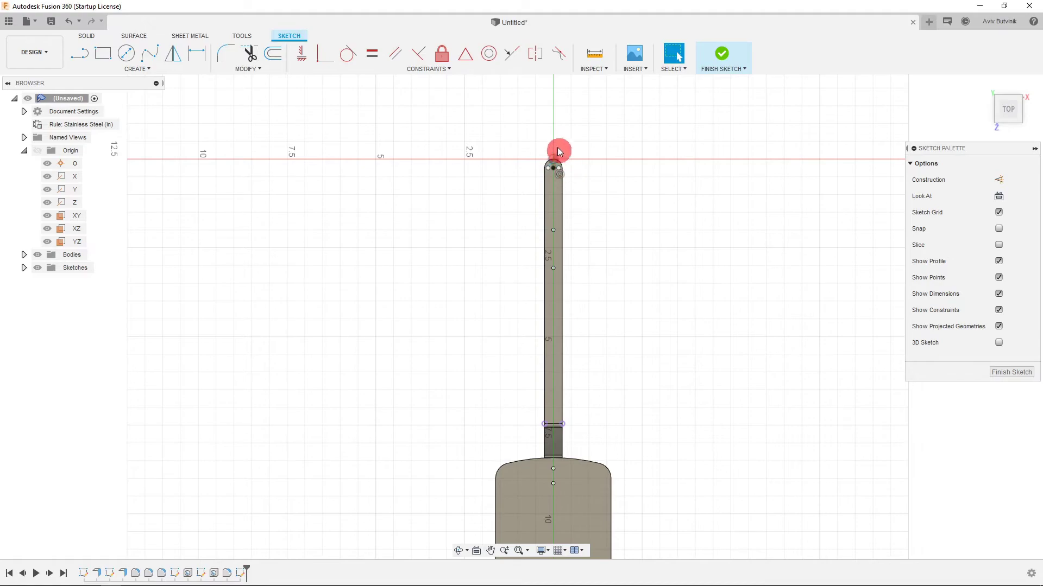
scroll(559, 154, up, 10)
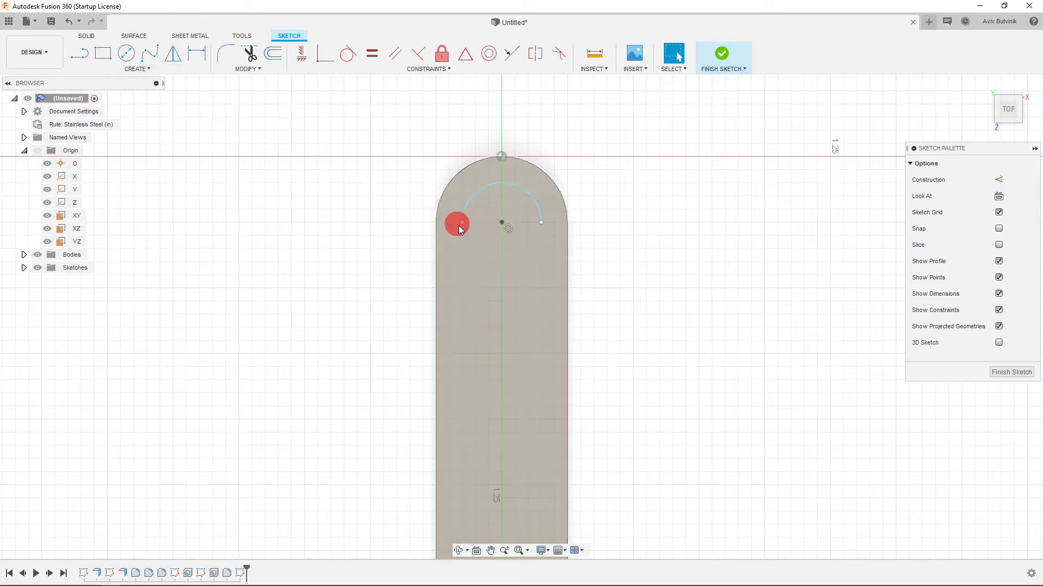
- Dimension the arc 0.10 in from the handle's rounded edge and extend both its ends slightly past a semicircle
drag(467, 238, 467, 240)
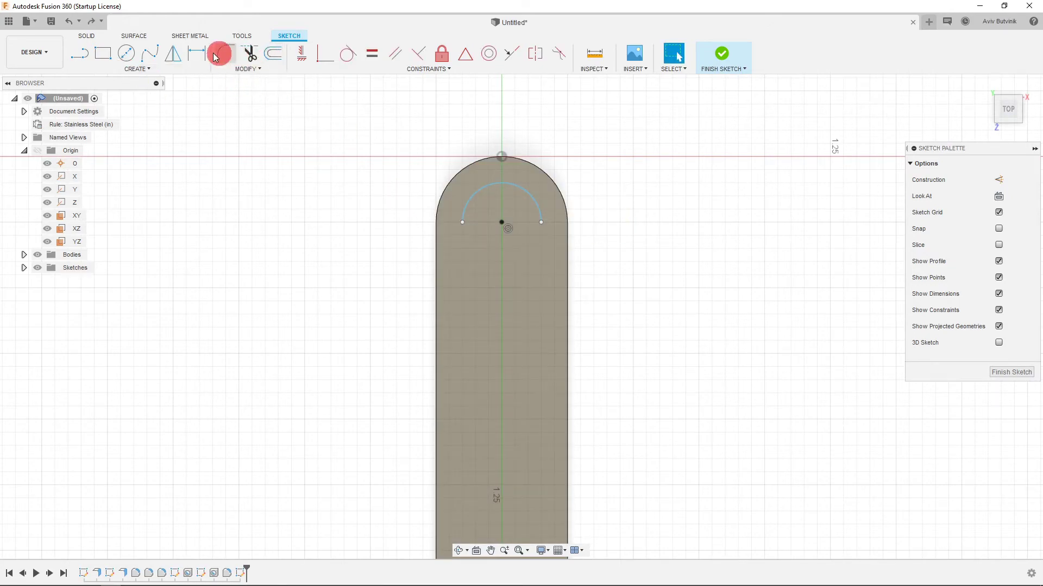
click(197, 52)
click(472, 203)
click(450, 179)
click(380, 197)
key(Return)
key(Escape)
drag(462, 222, 470, 247)
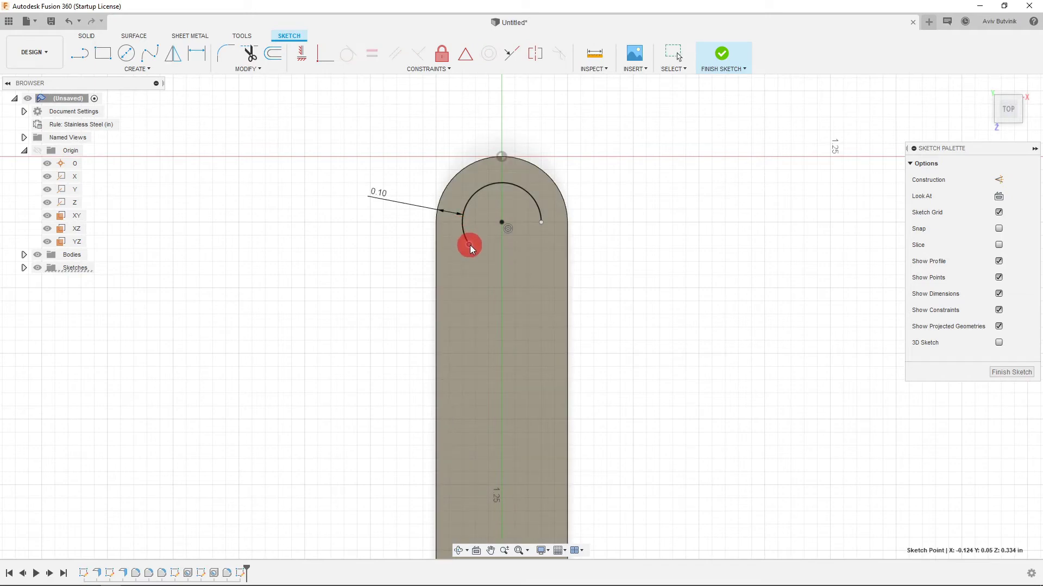
drag(541, 222, 540, 241)
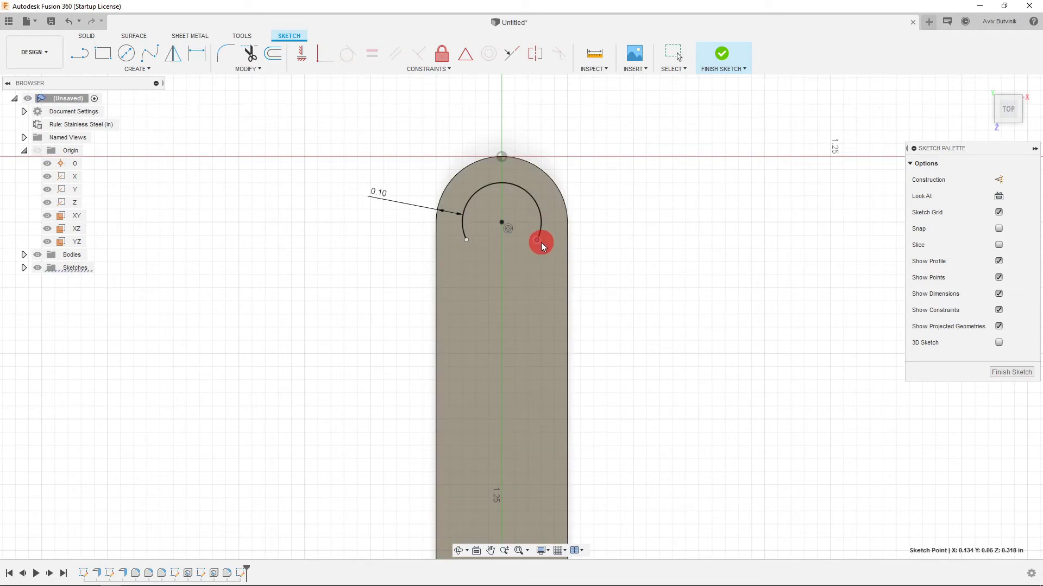
- Draw a line from the arc's left end, slanting inward down the handle, and make it tangent to the arc
click(79, 53)
click(466, 240)
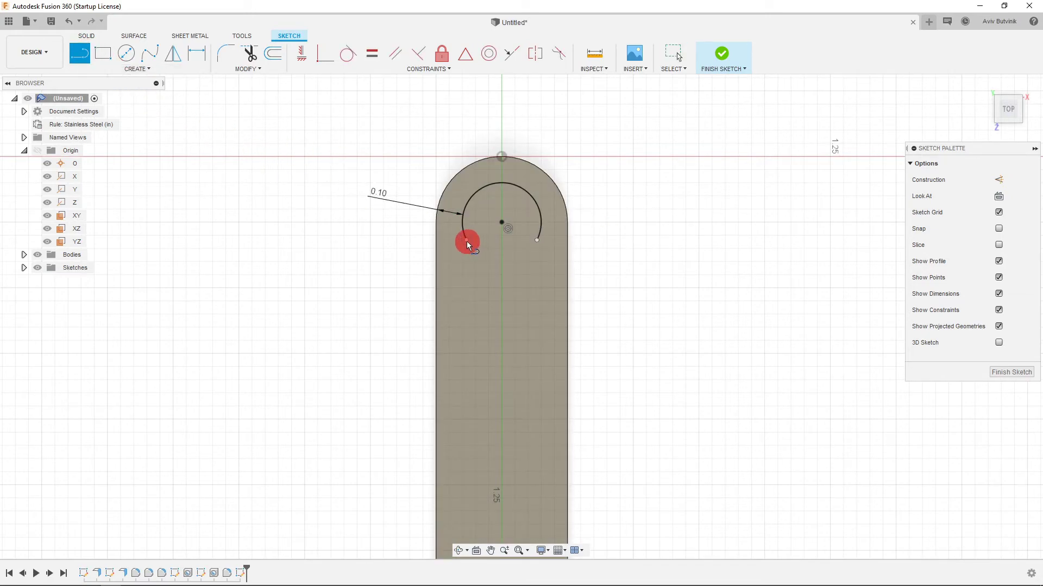
click(508, 350)
key(Escape)
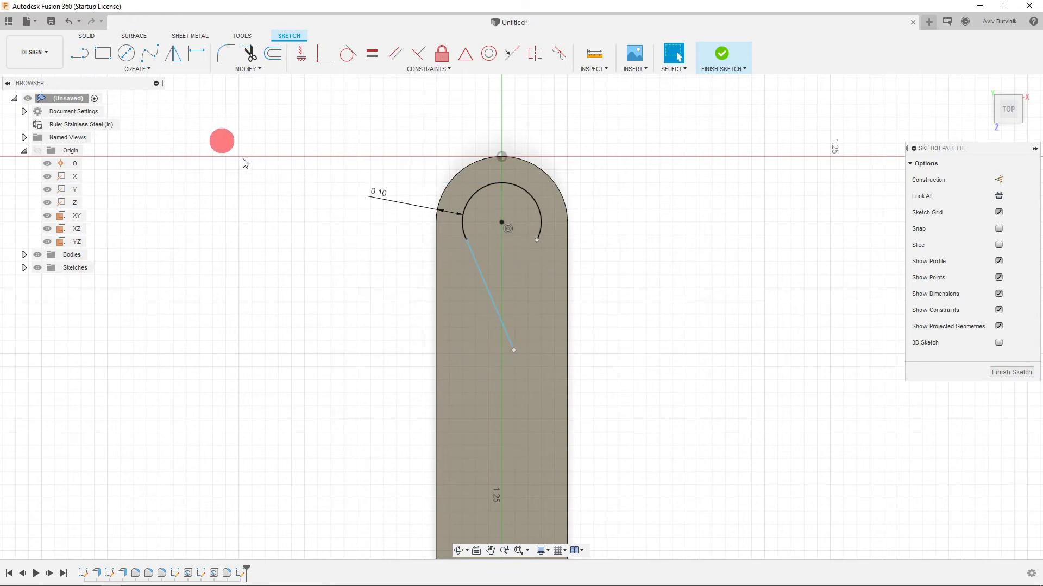
drag(506, 353, 482, 352)
click(469, 272)
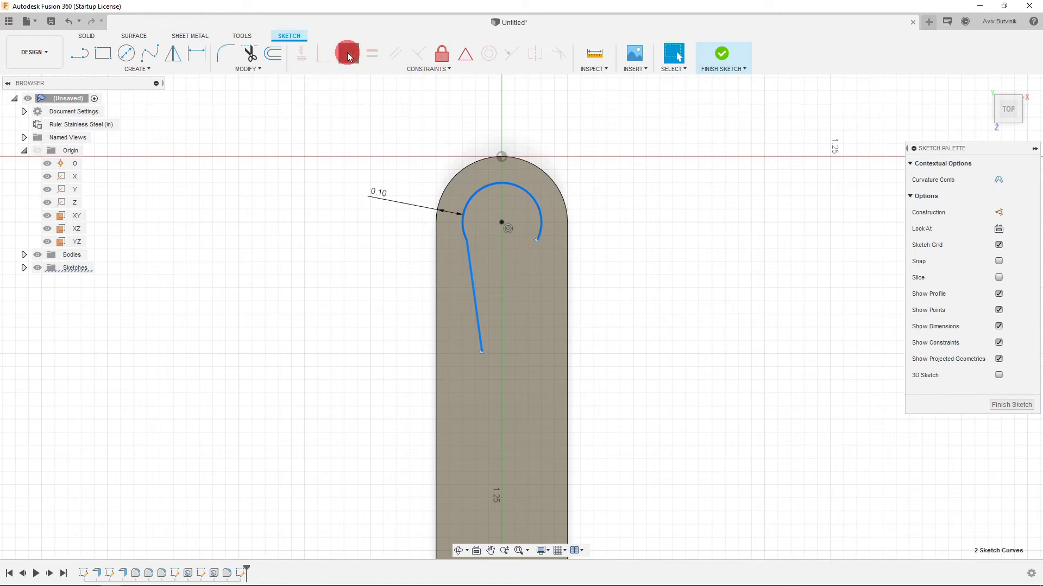
click(348, 53)
click(82, 52)
click(541, 245)
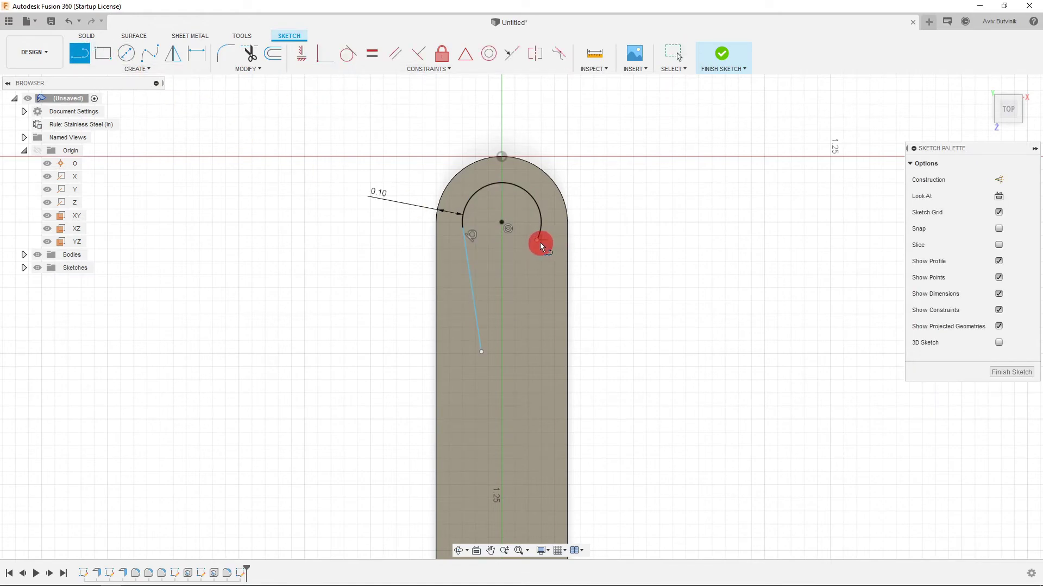
click(507, 300)
key(Escape)
click(534, 246)
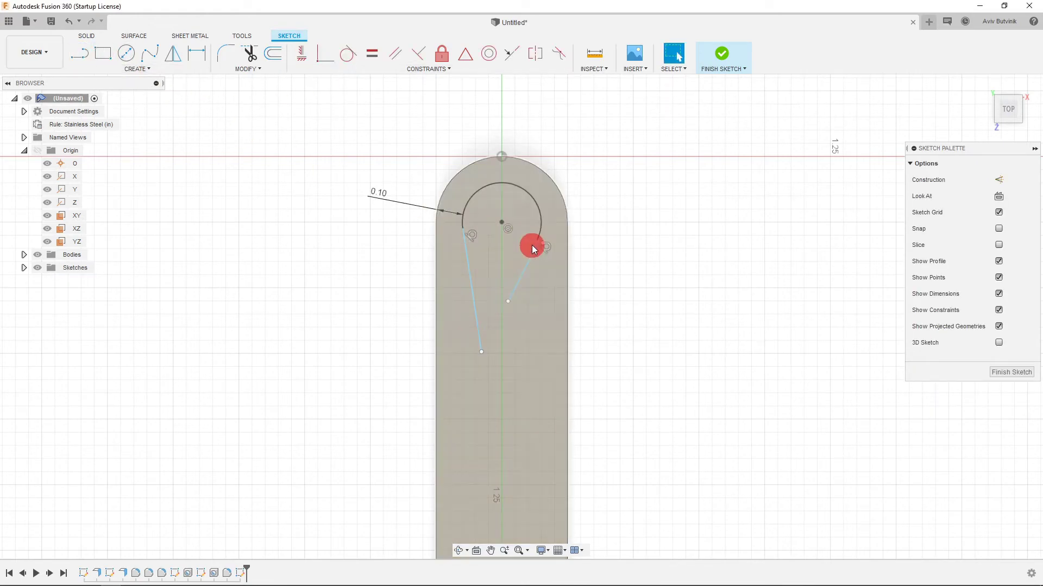
key(Delete)
- Draw a second line tangent to the arc on its right side, with its free end about level with the first line's end
scroll(563, 244, up, 2)
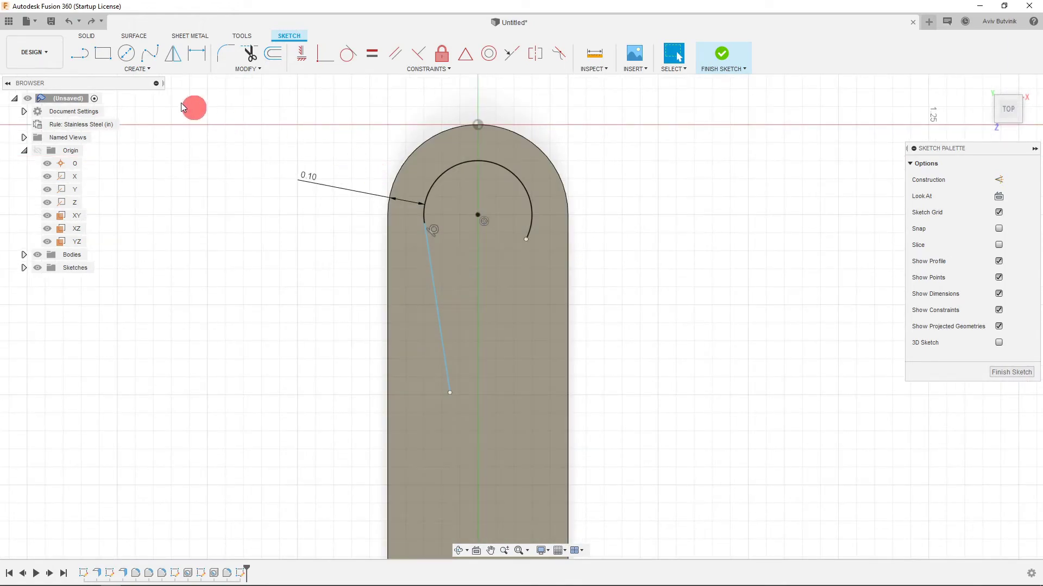
click(84, 53)
click(531, 213)
click(487, 301)
key(Escape)
click(517, 256)
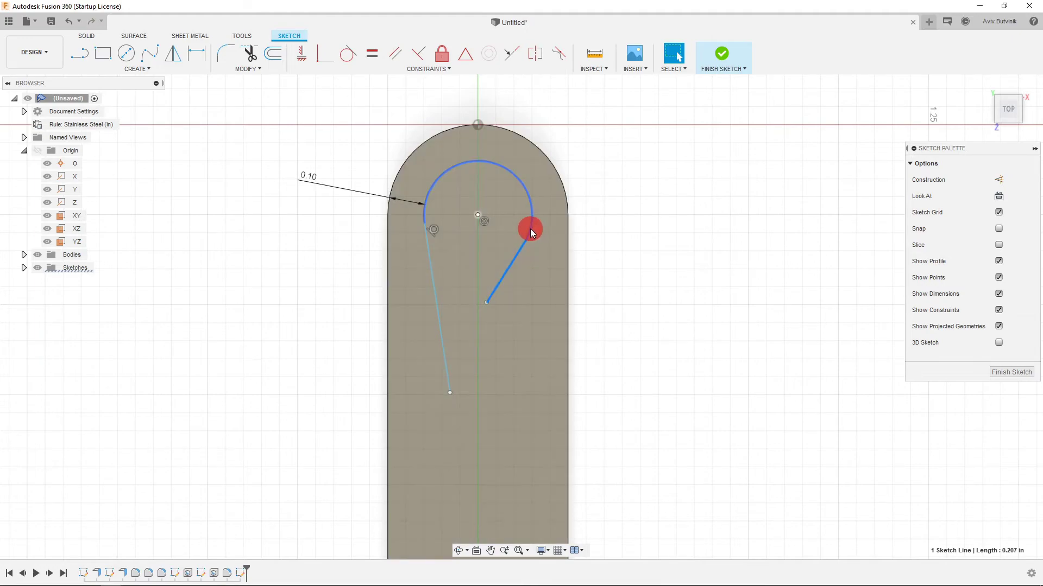
click(346, 53)
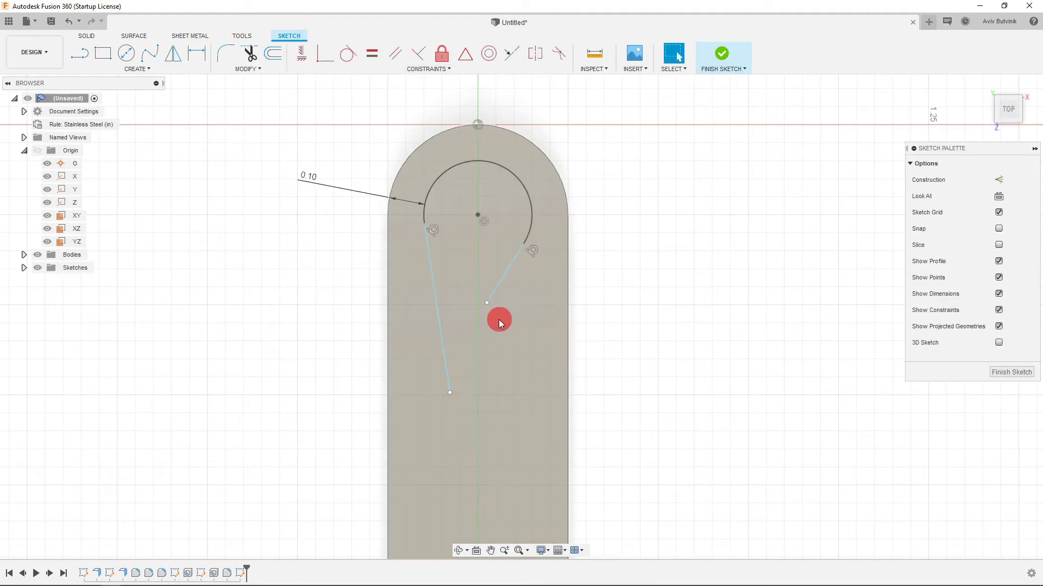
drag(487, 303, 497, 353)
drag(492, 390, 494, 394)
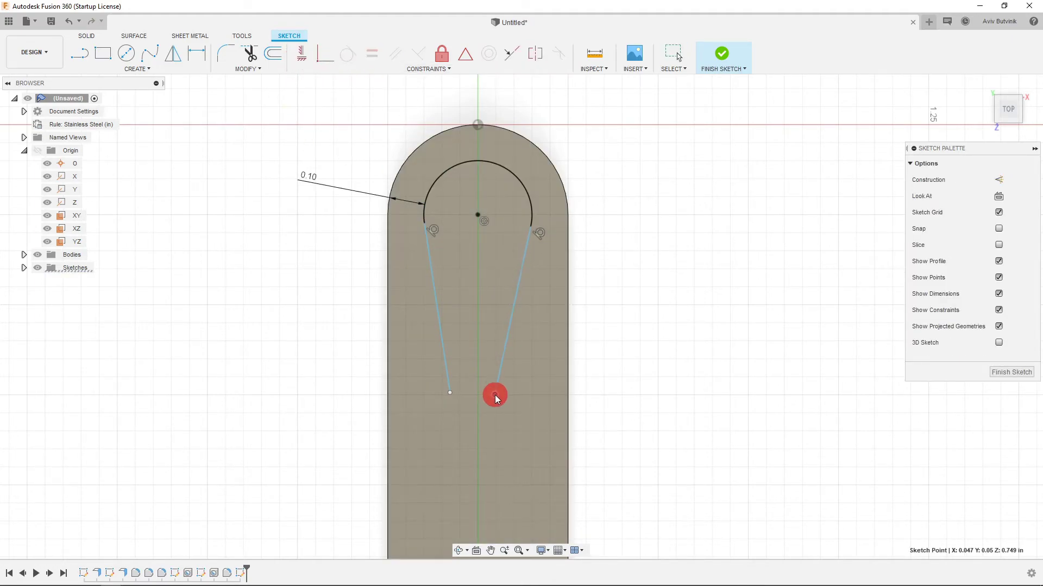
- Close the teardrop outline with a small three-point arc joining the free ends of the two slanted lines
click(114, 71)
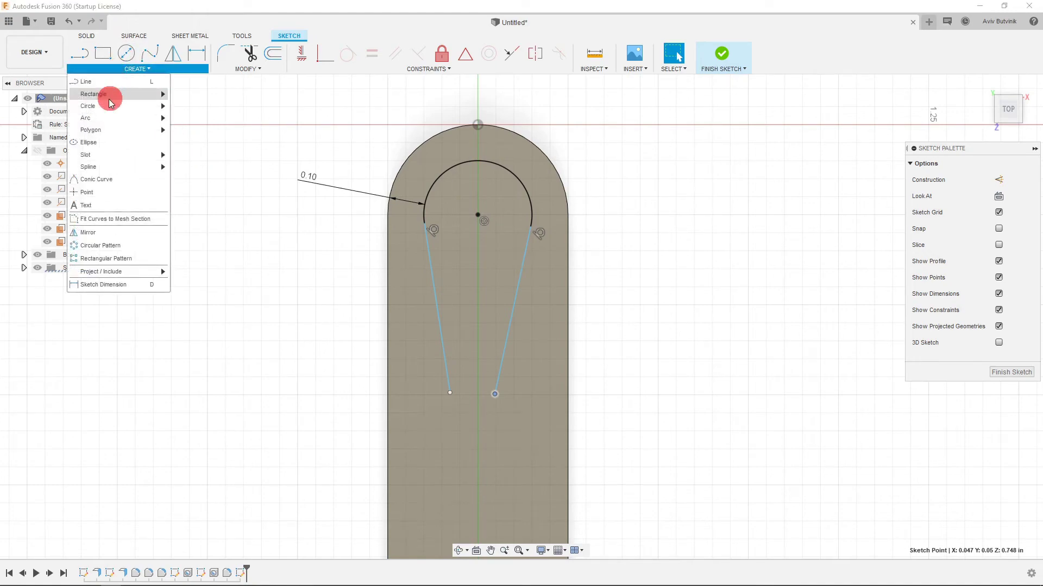
mouse_move(98, 117)
click(185, 120)
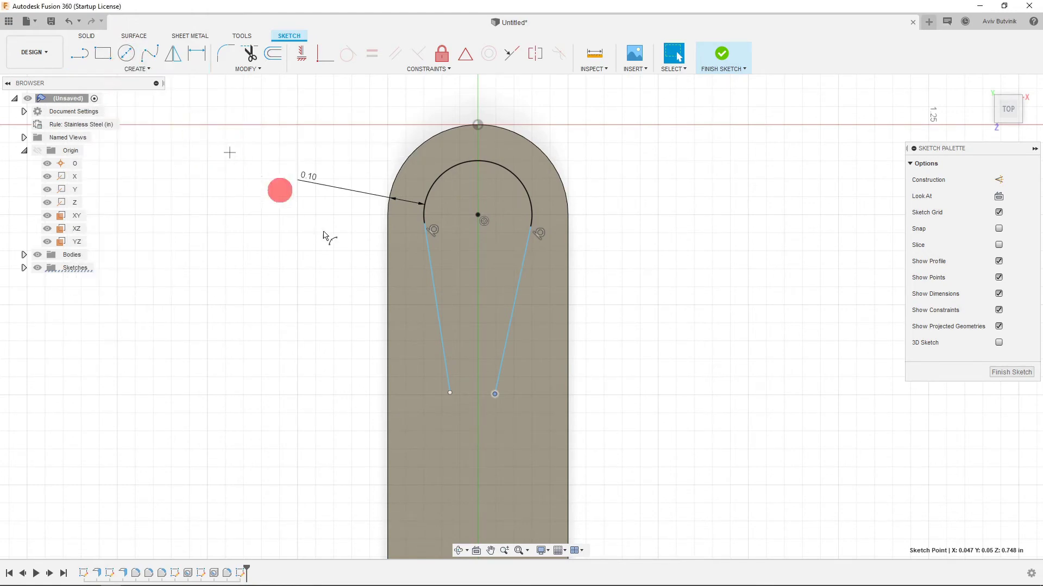
click(450, 393)
click(494, 394)
click(471, 426)
key(Escape)
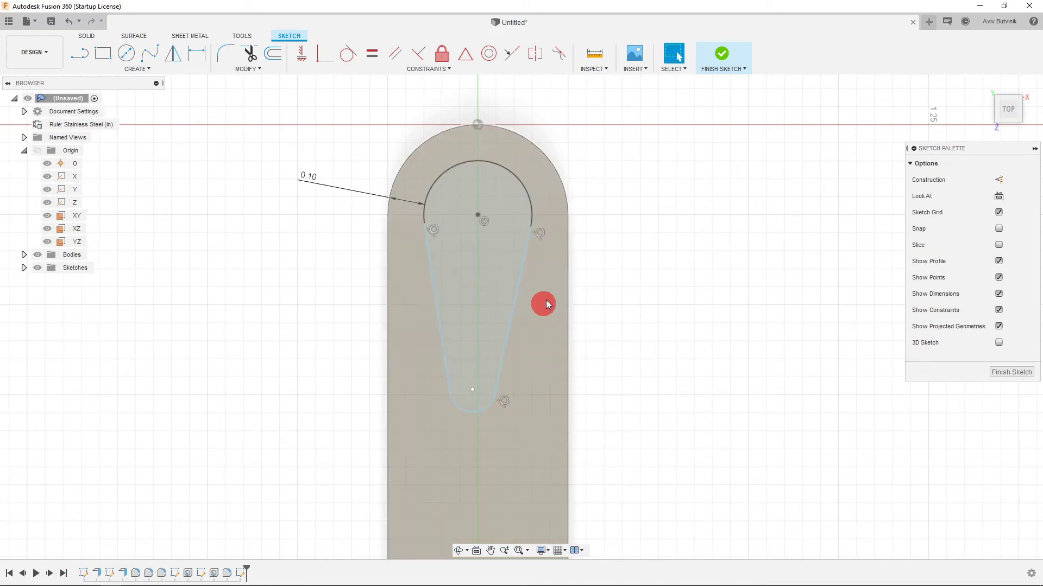
- Move the small arc's centre near the handle's centreline and constrain it vertically to the large arc's centre
drag(486, 363, 489, 396)
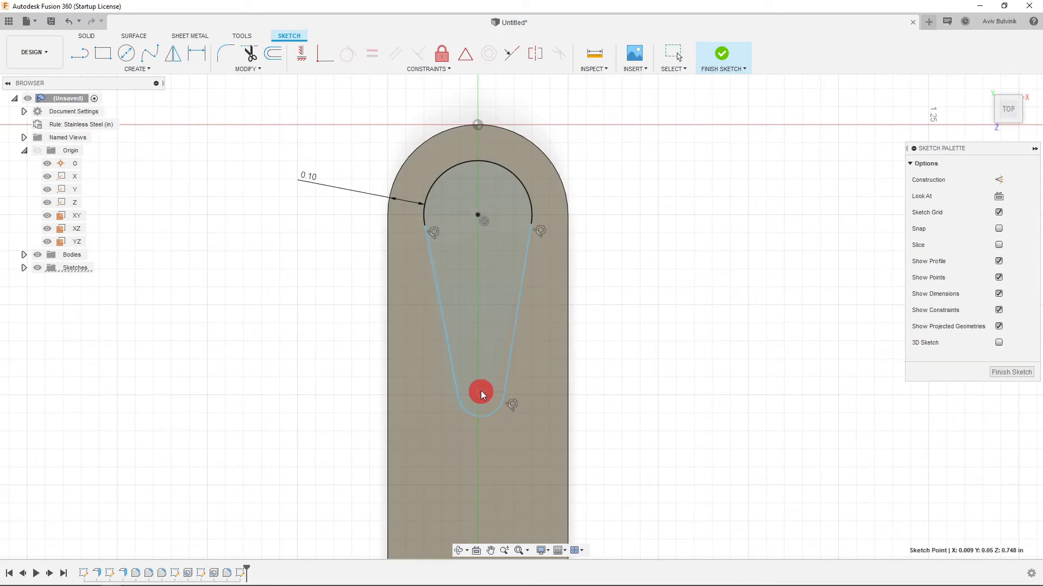
click(476, 214)
click(299, 56)
- Make the teardrop's small arc tangent to the left slanted line
scroll(539, 258, down, 2)
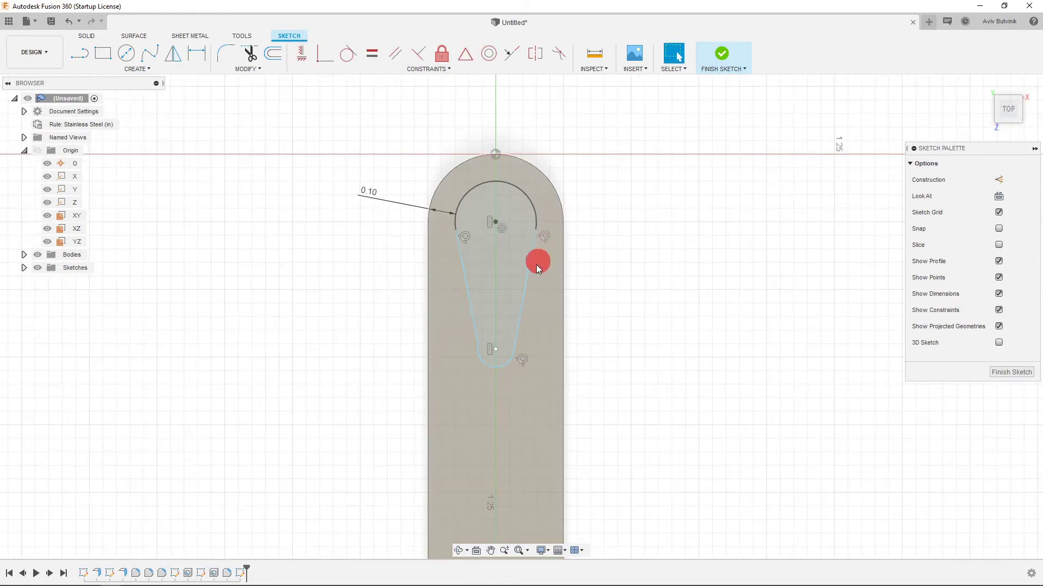
click(486, 366)
ctrl+click(472, 319)
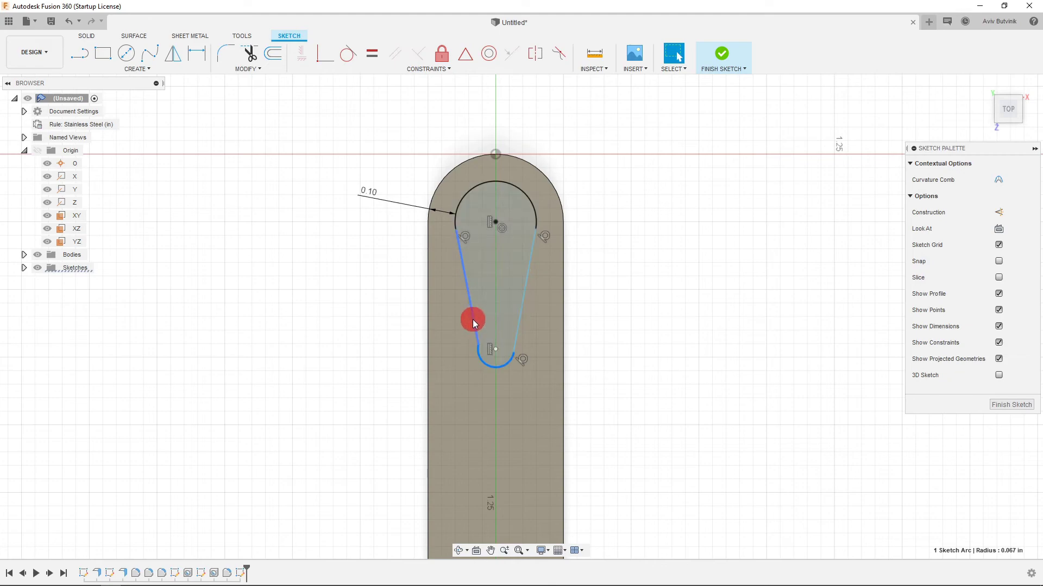
click(344, 54)
click(516, 326)
click(558, 332)
- Try moving the teardrop's small arc, undo the move and finish the sketch
scroll(500, 337, up, 3)
drag(500, 354, 510, 383)
key(ctrl+z)
scroll(569, 317, down, 8)
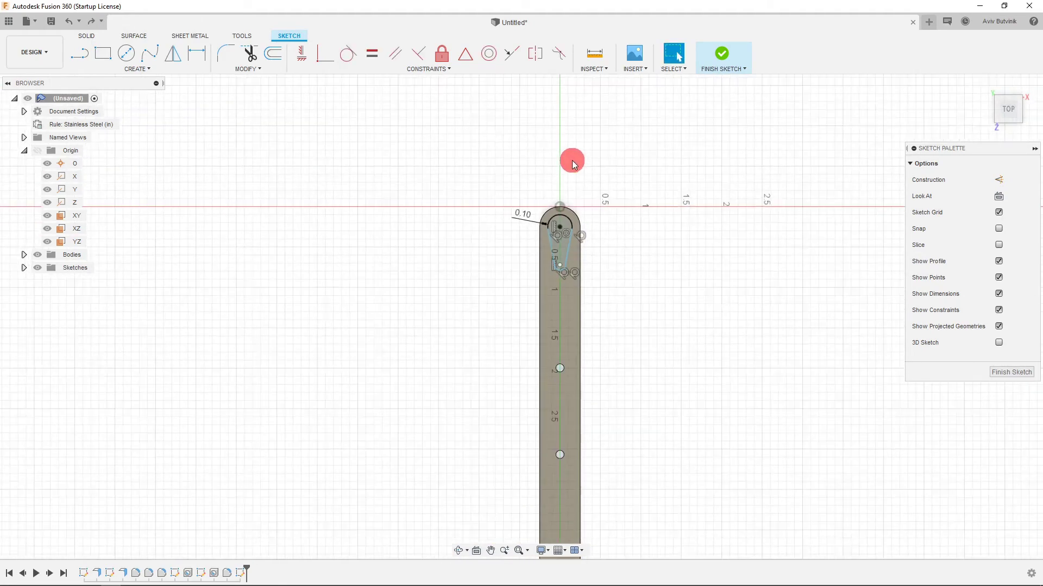
scroll(616, 209, up, 2)
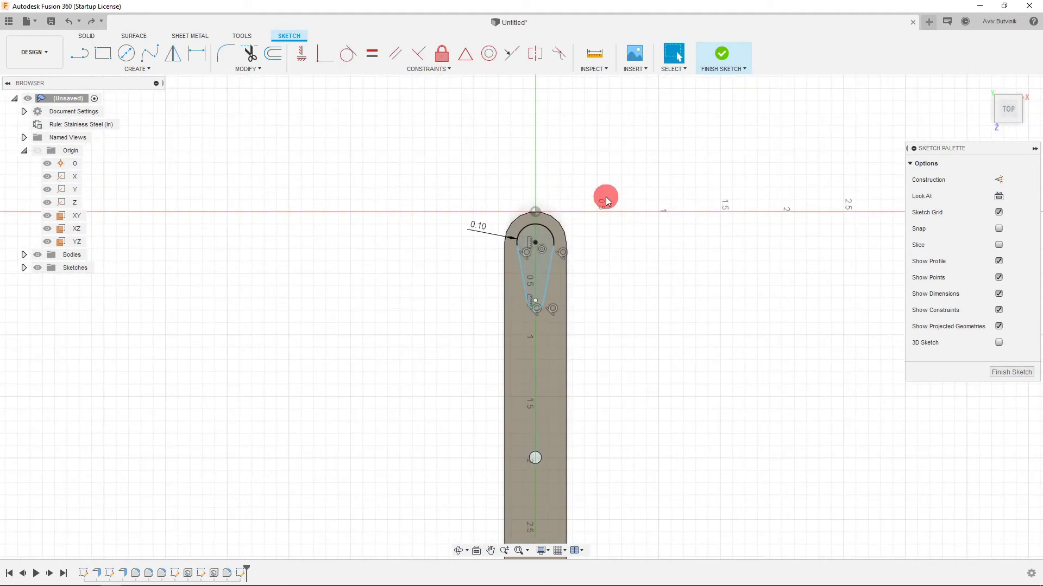
click(736, 53)
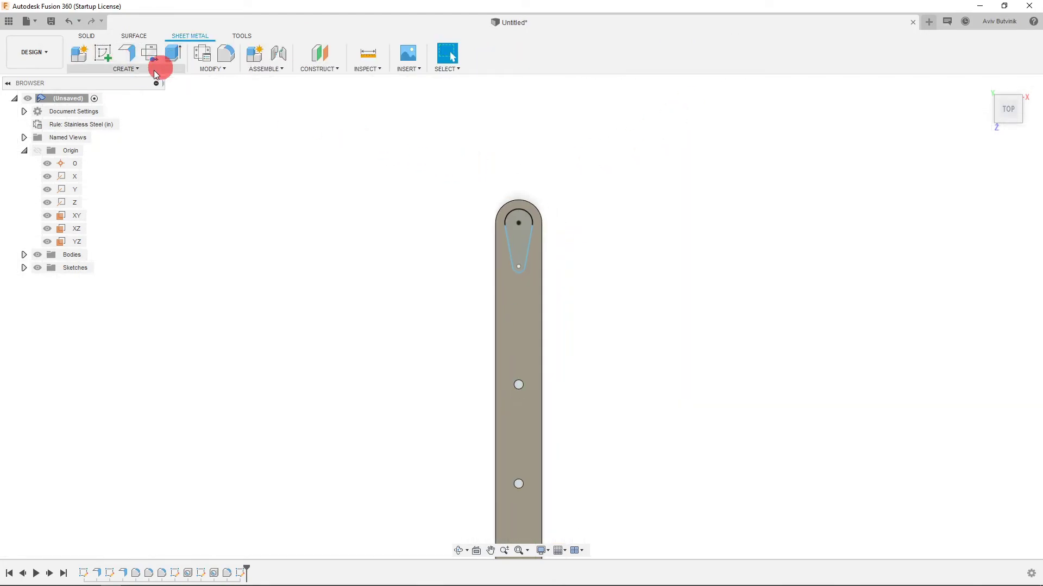
- Extrude the teardrop profile -0.403 in as a cut through the handle's end, with Body1 as the object to cut
click(137, 69)
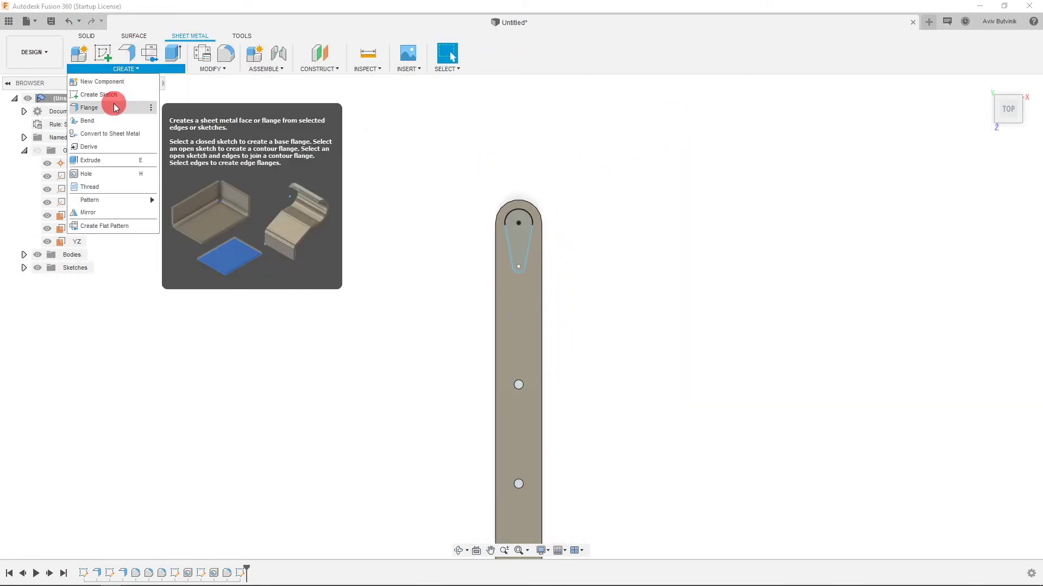
click(172, 52)
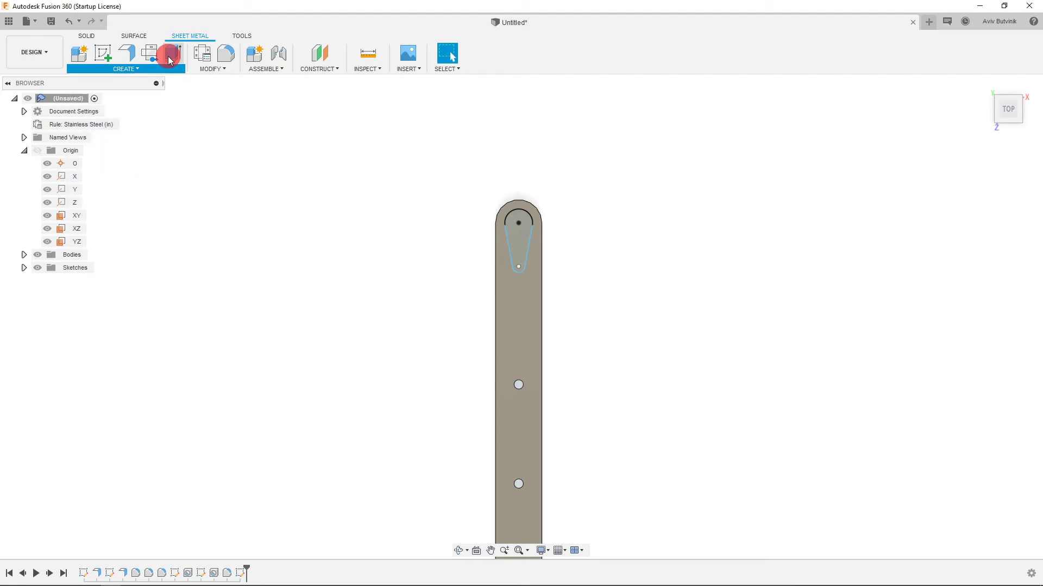
click(520, 239)
scroll(568, 223, up, 3)
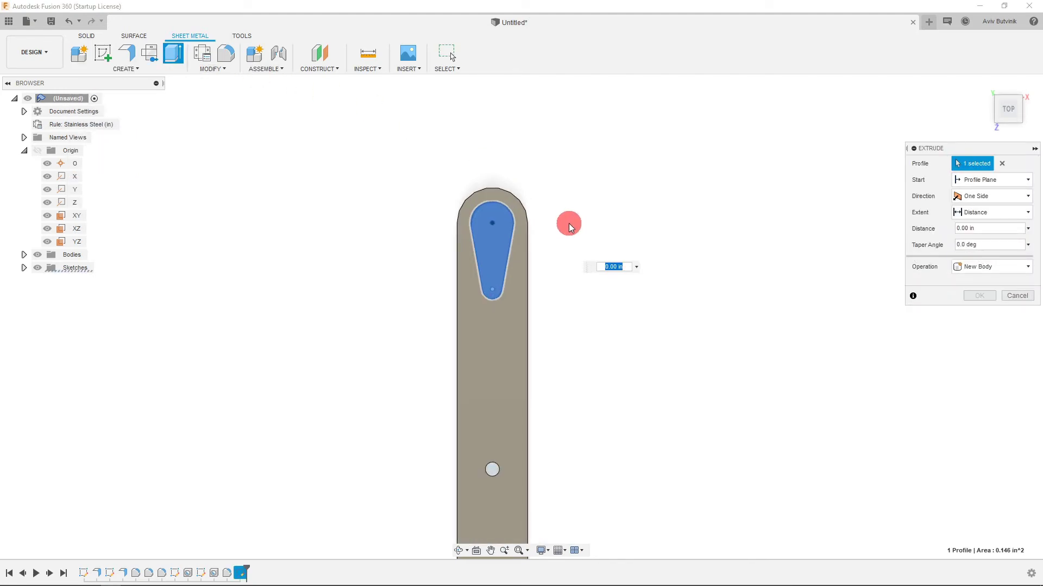
click(1021, 114)
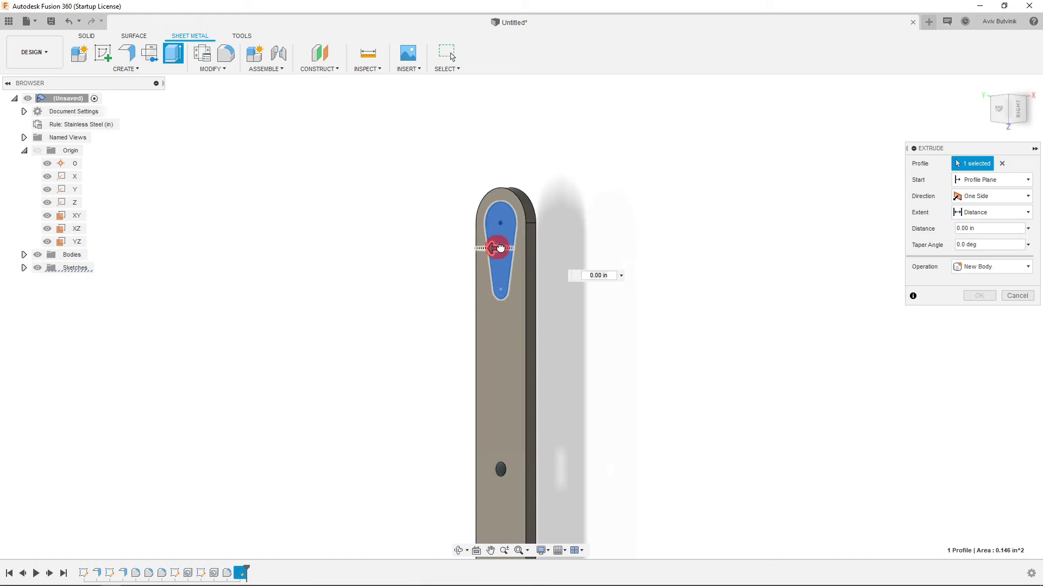
drag(493, 246, 550, 247)
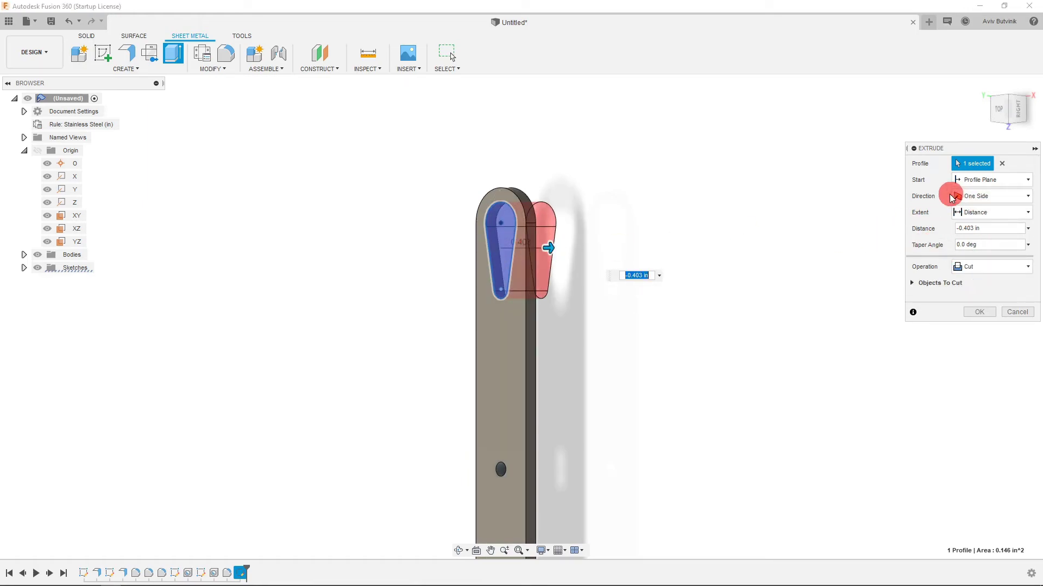
click(912, 283)
scroll(678, 275, down, 5)
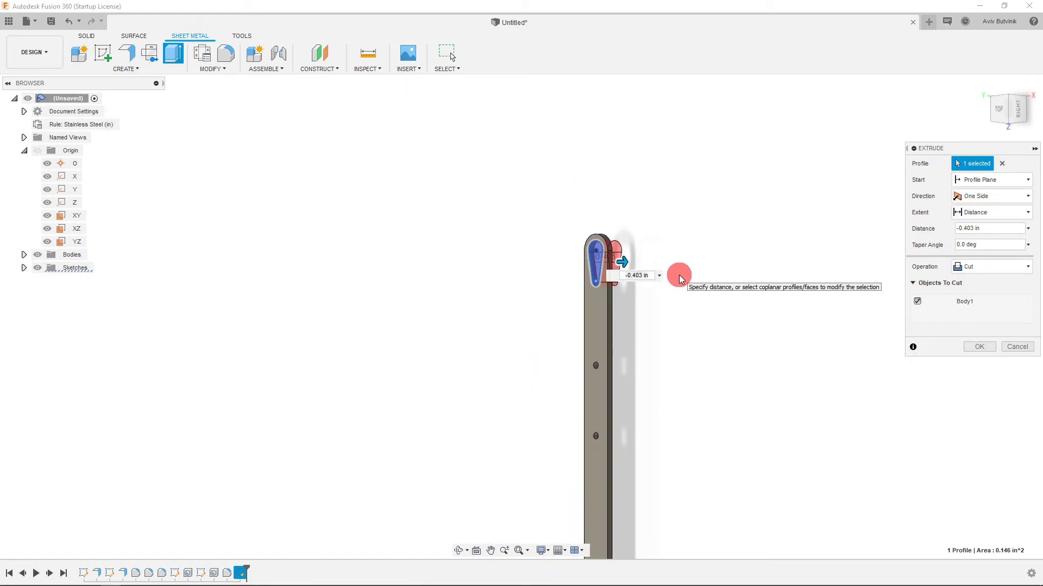
scroll(641, 248, up, 5)
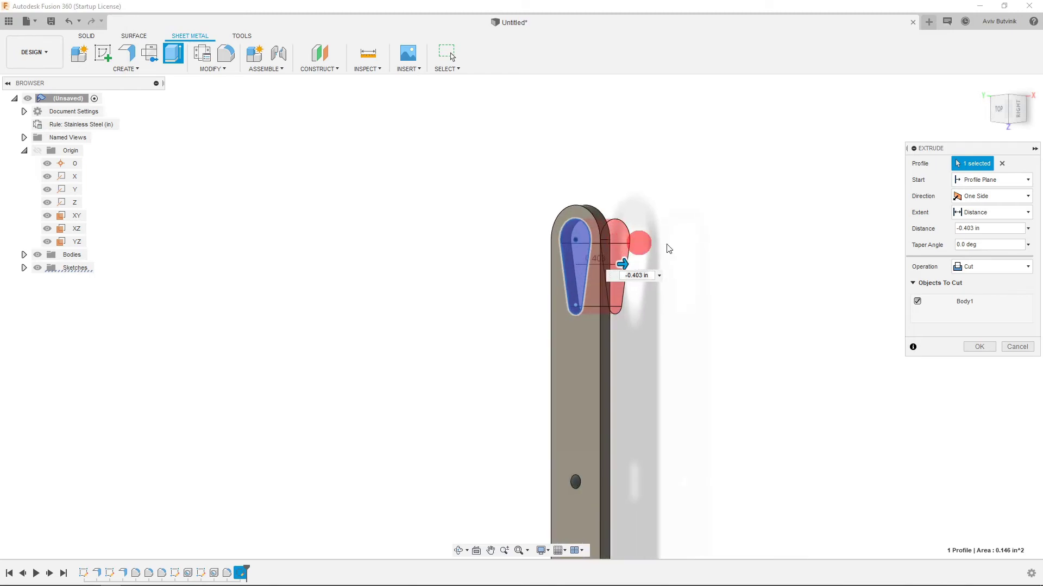
click(981, 348)
- Create a new sketch on the handle's top face, viewed from above
click(1013, 126)
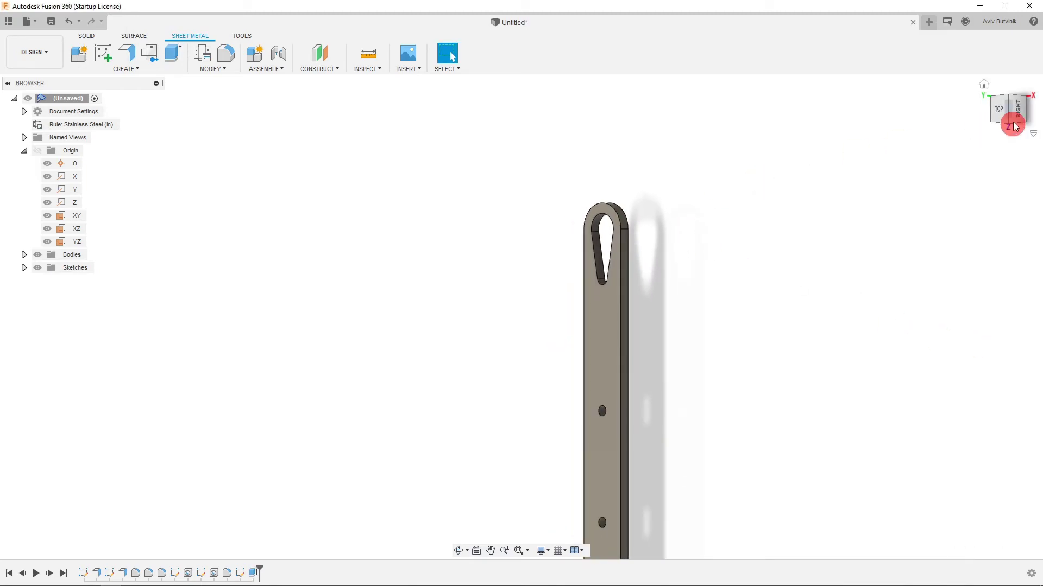
scroll(615, 159, down, 5)
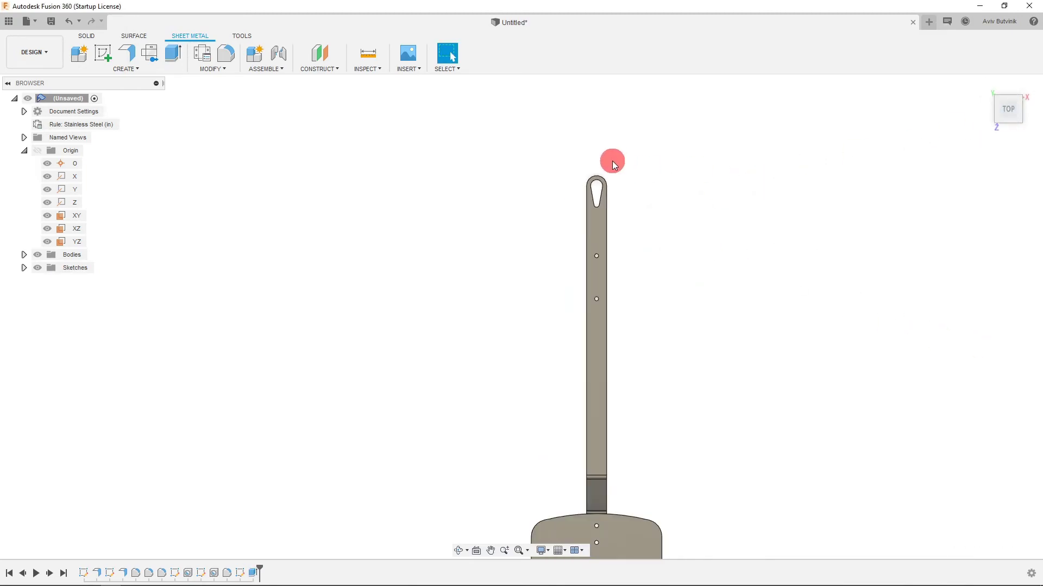
scroll(624, 255, up, 2)
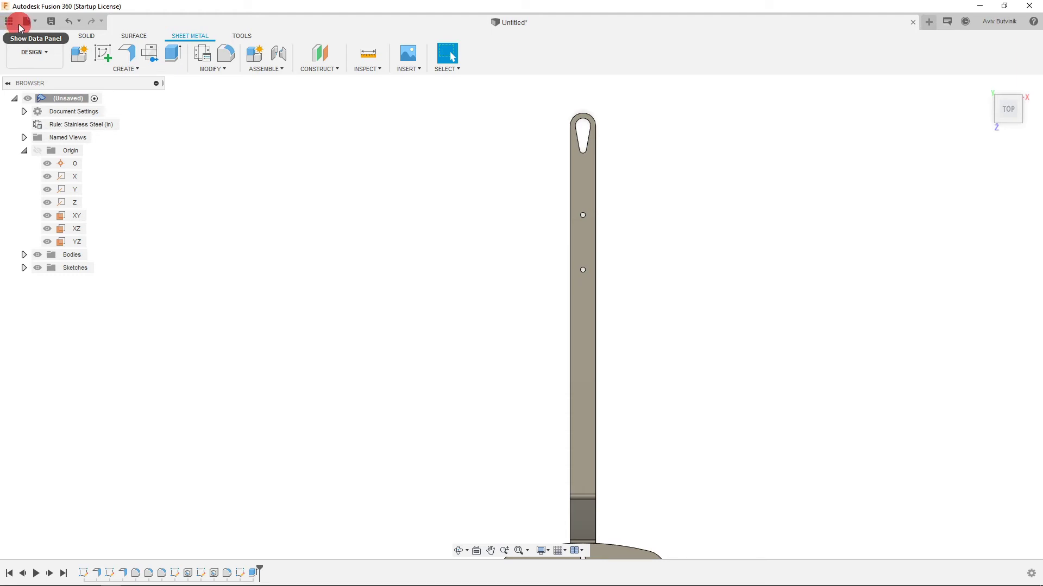
click(87, 37)
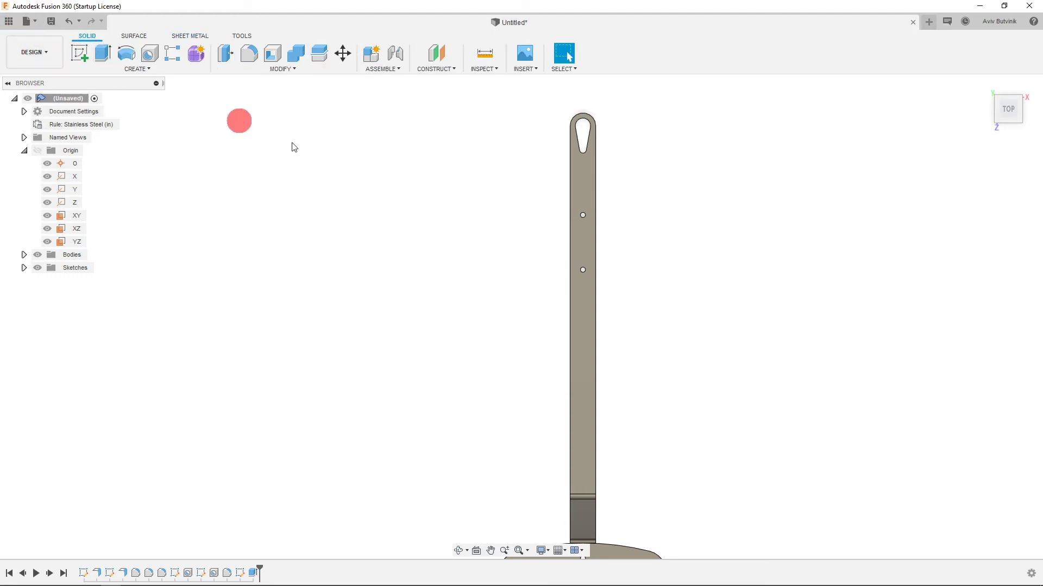
scroll(486, 155, down, 2)
scroll(559, 171, up, 2)
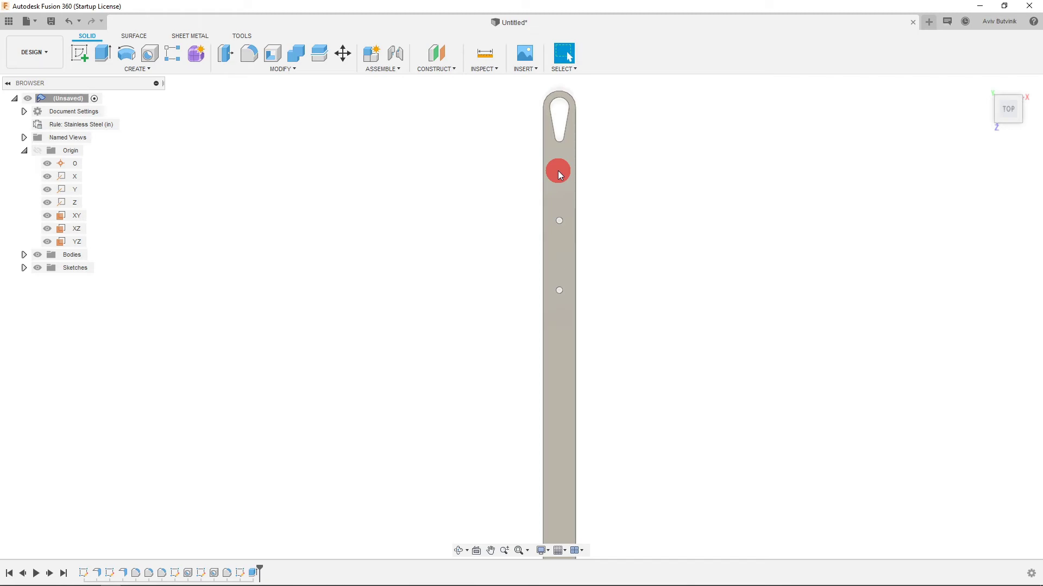
click(559, 170)
click(77, 58)
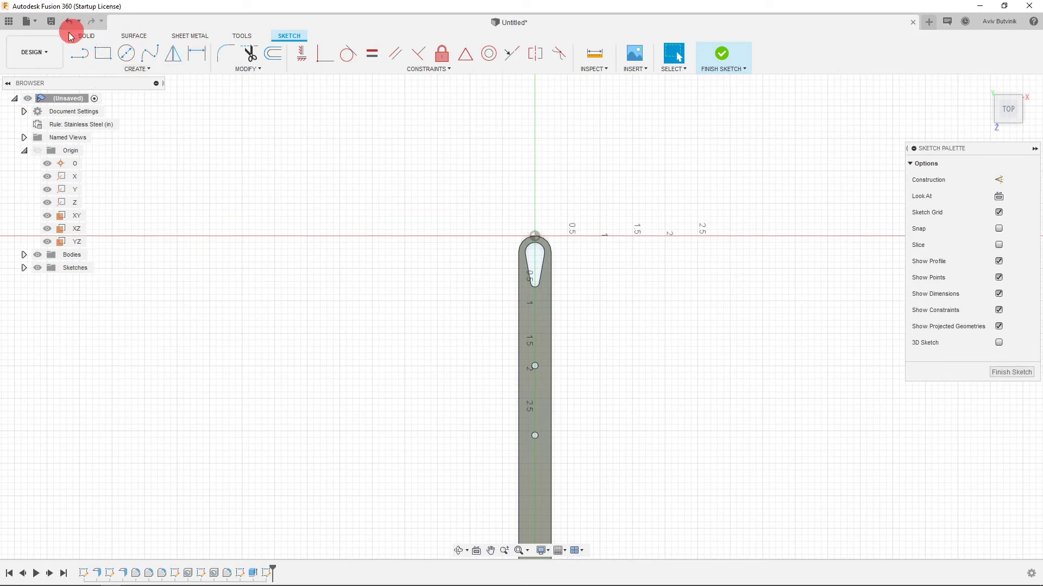
- Project the handle's top face into the sketch, including the teardrop and grip hole outlines, with the projection link on
scroll(564, 355, up, 2)
scroll(491, 263, down, 1)
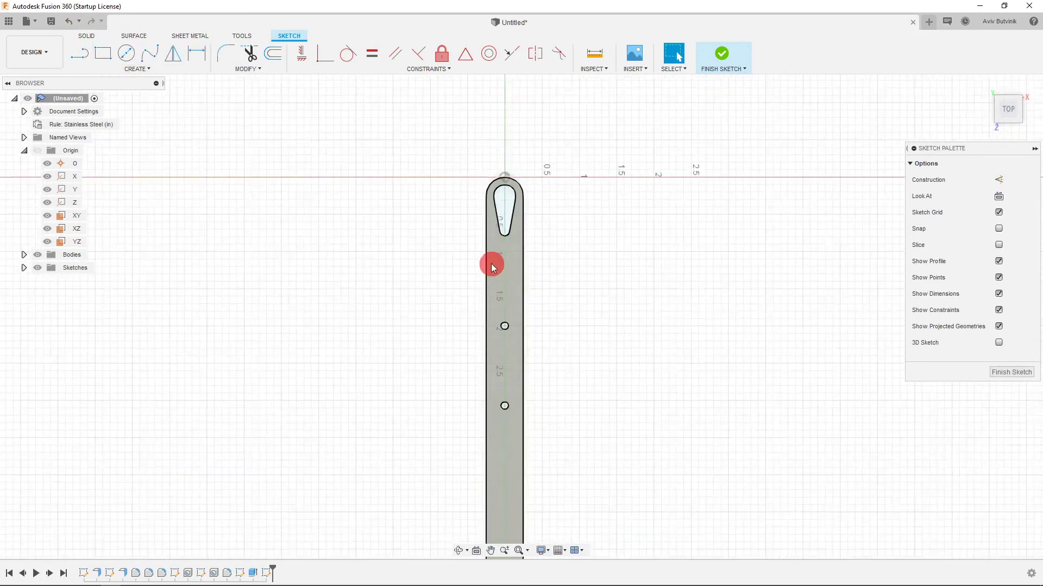
scroll(503, 206, up, 2)
scroll(484, 190, up, 1)
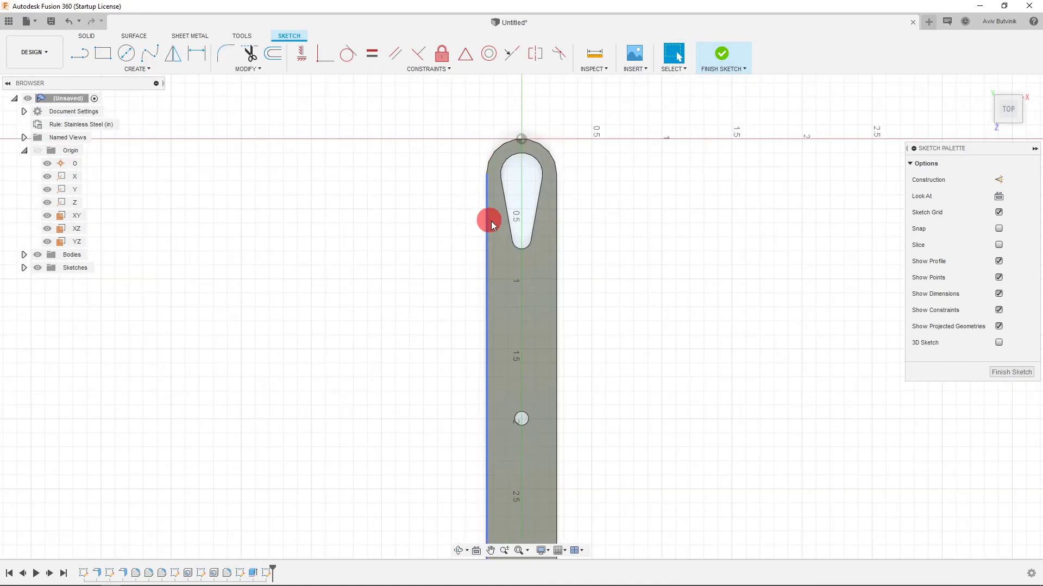
click(496, 227)
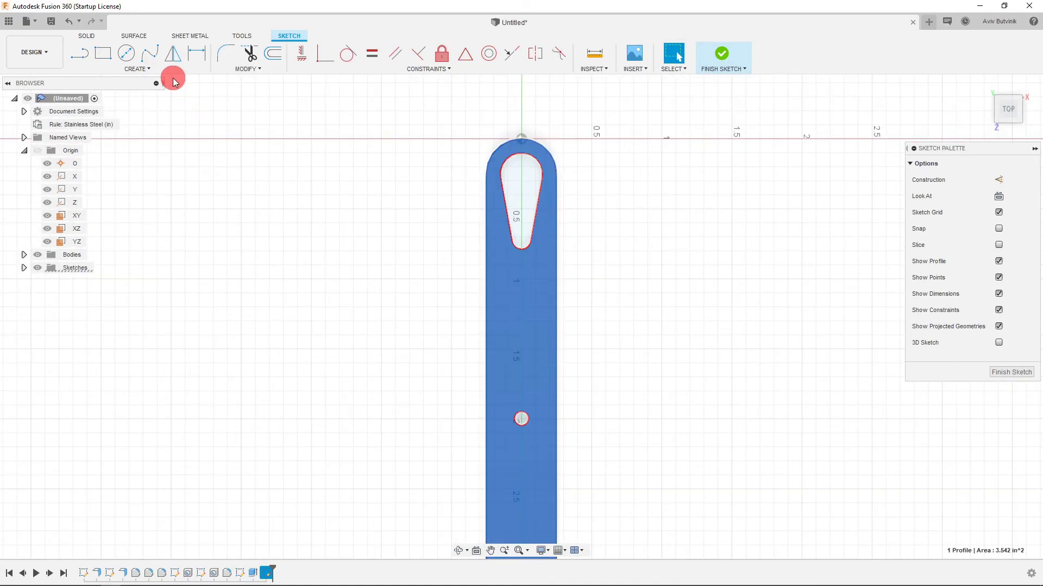
click(150, 69)
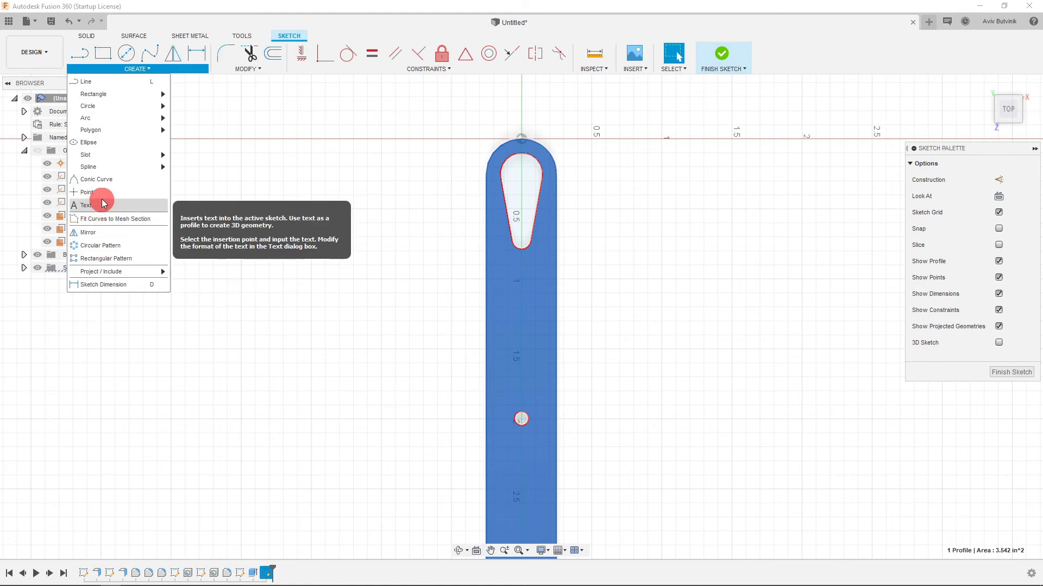
mouse_move(112, 271)
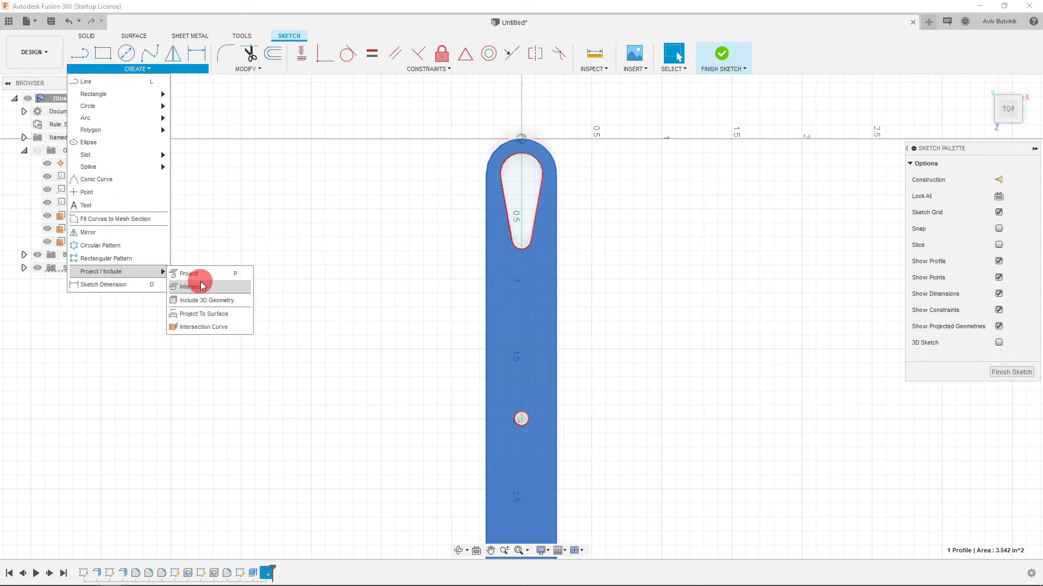
click(195, 274)
scroll(531, 149, down, 2)
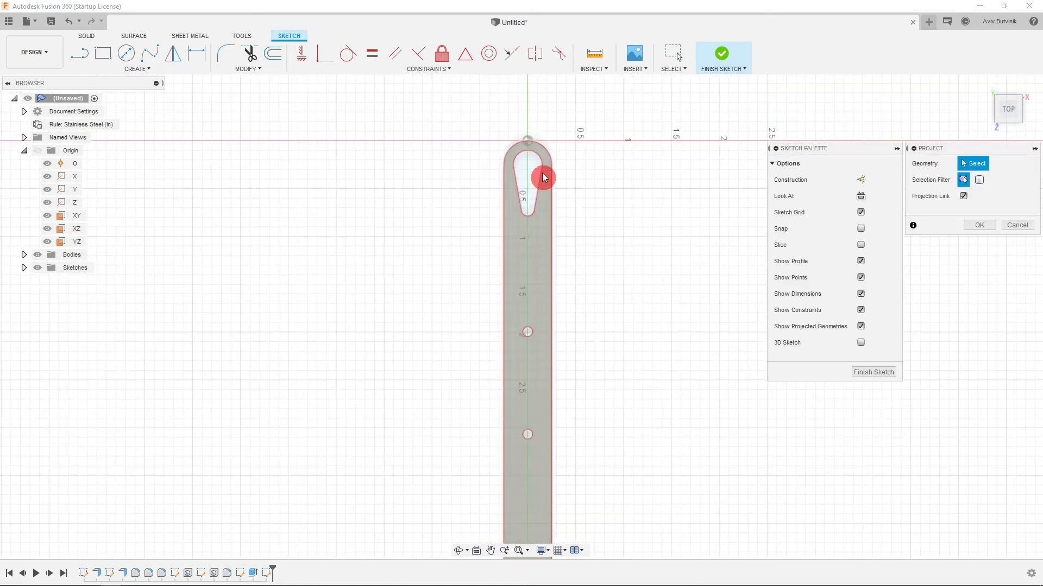
scroll(545, 182, up, 2)
click(552, 205)
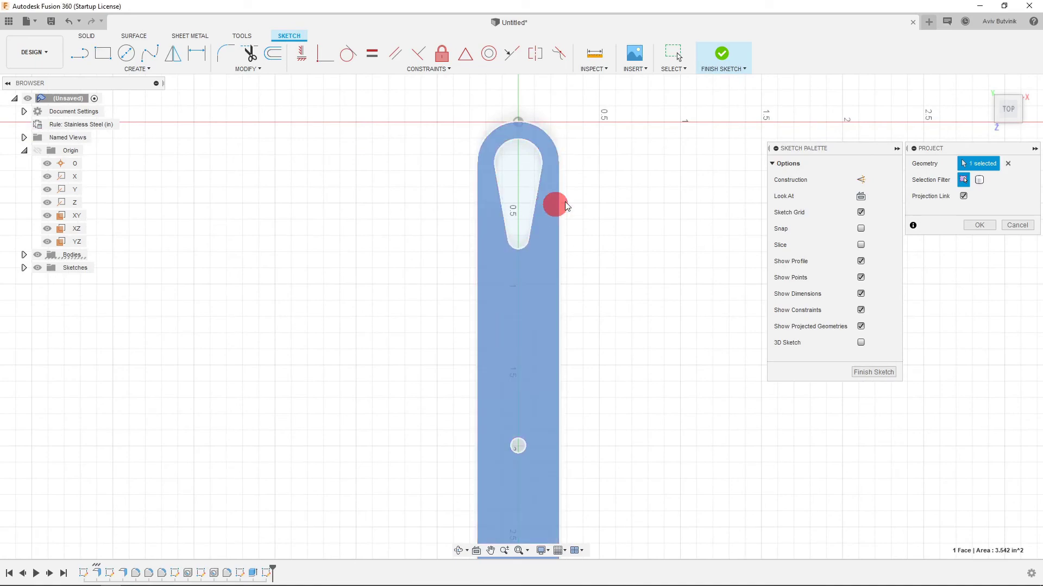
click(988, 230)
- Finish the sketch with the projected outlines and reopen it for editing
scroll(634, 210, down, 1)
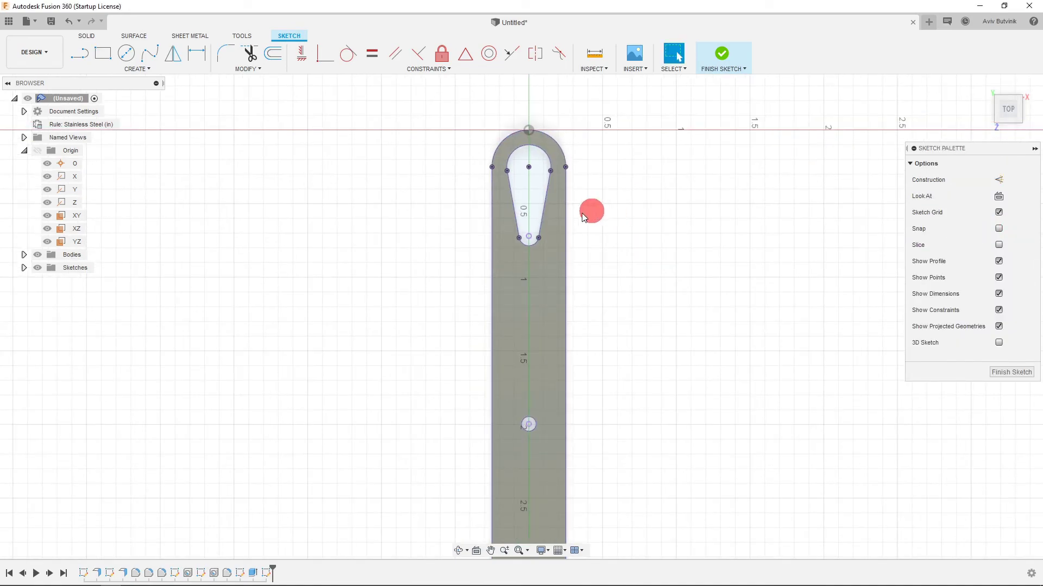
scroll(592, 227, down, 1)
click(1010, 372)
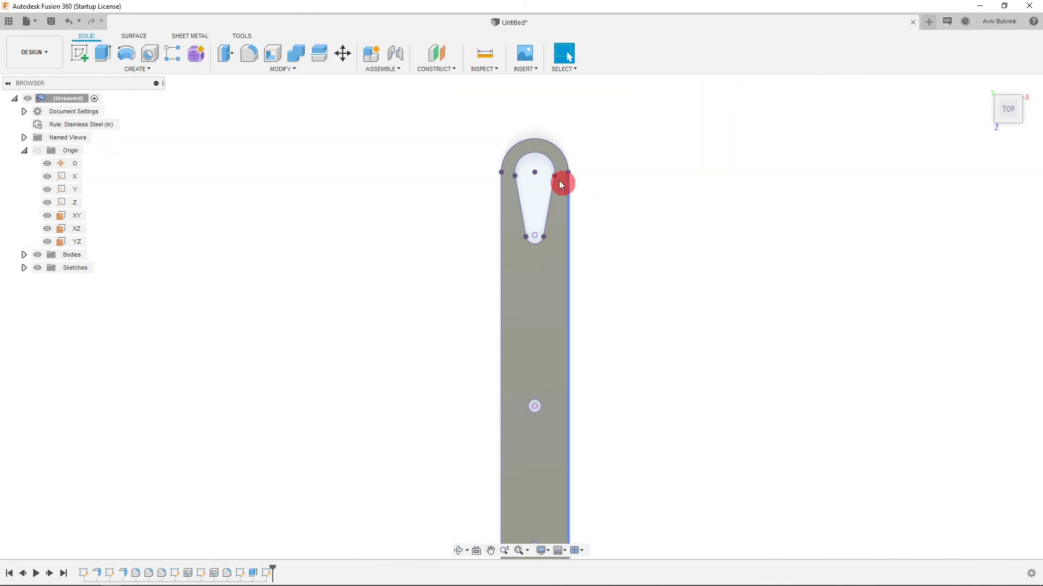
scroll(563, 183, up, 2)
scroll(543, 114, down, 4)
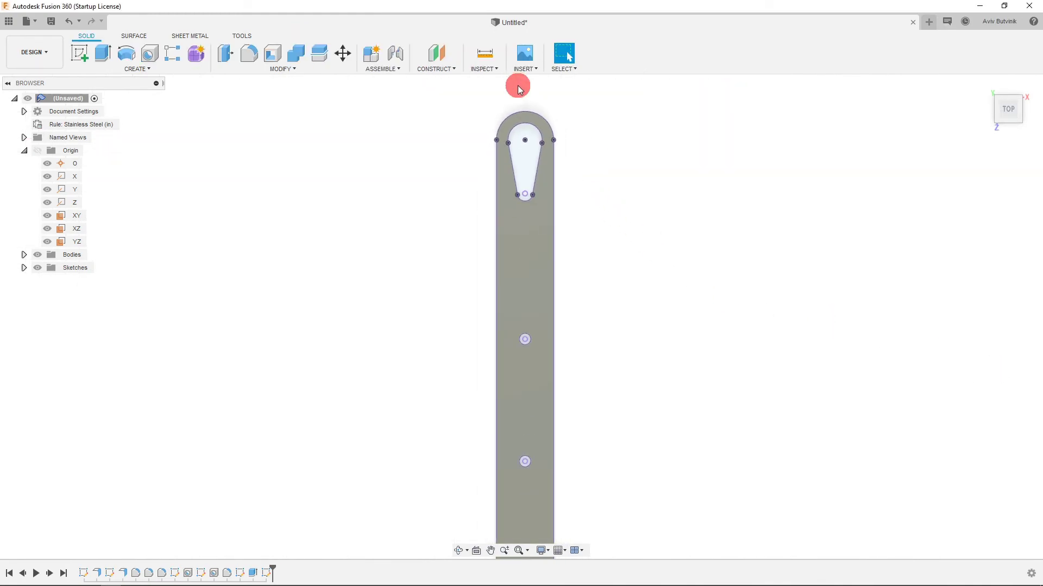
scroll(613, 200, down, 1)
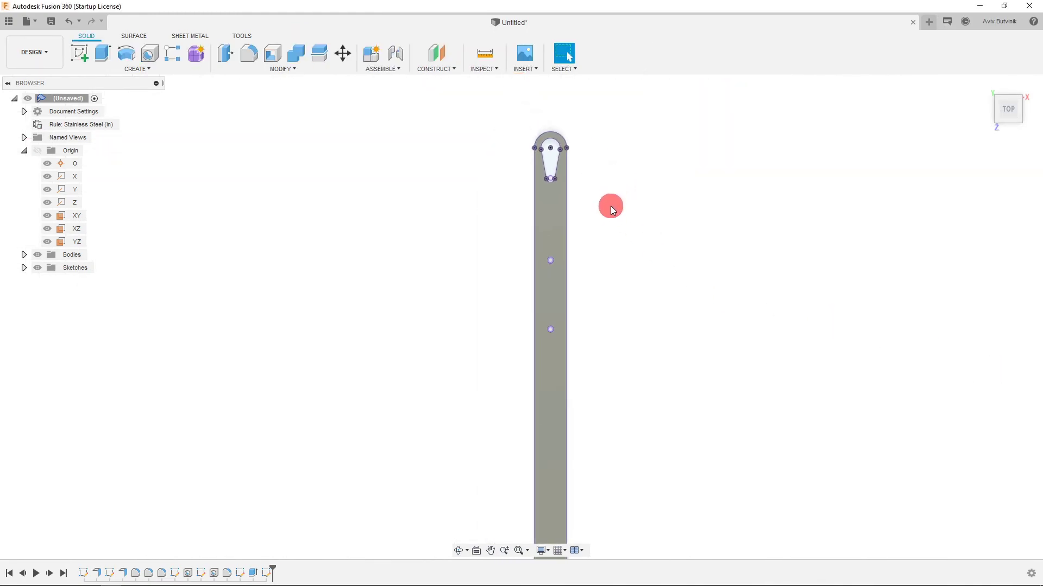
scroll(625, 295, up, 1)
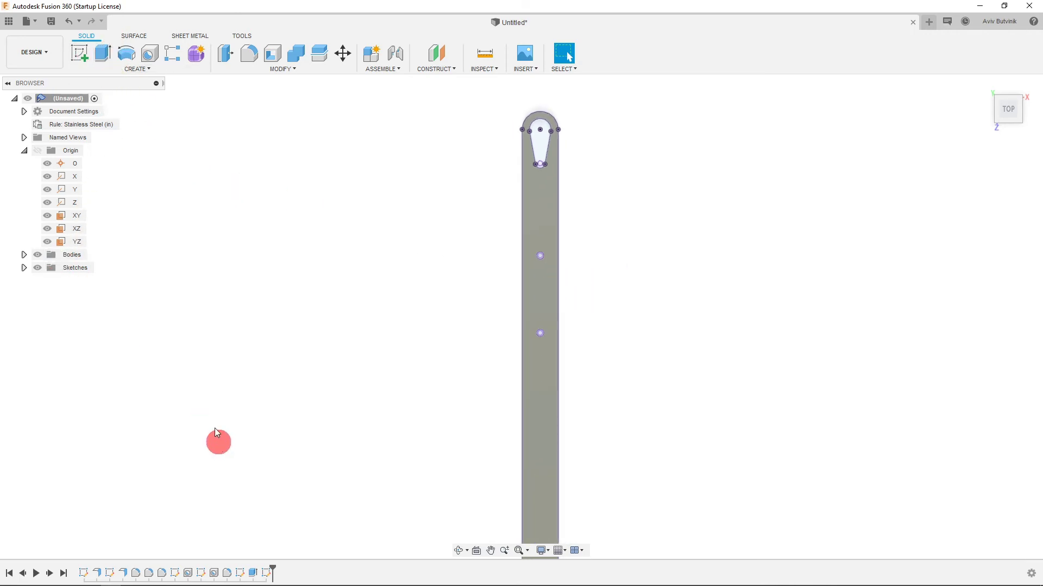
right_click(266, 571)
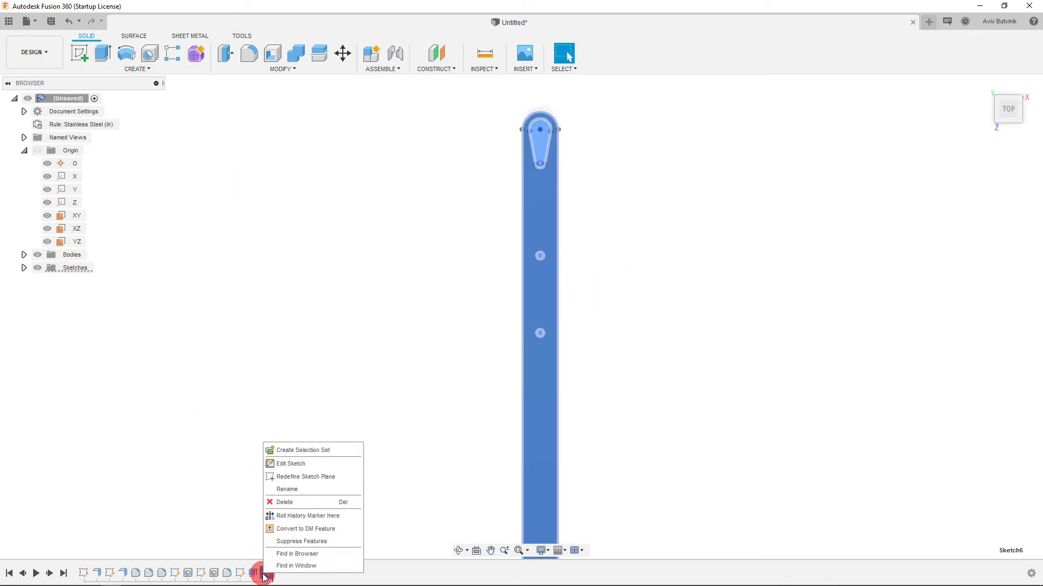
click(284, 466)
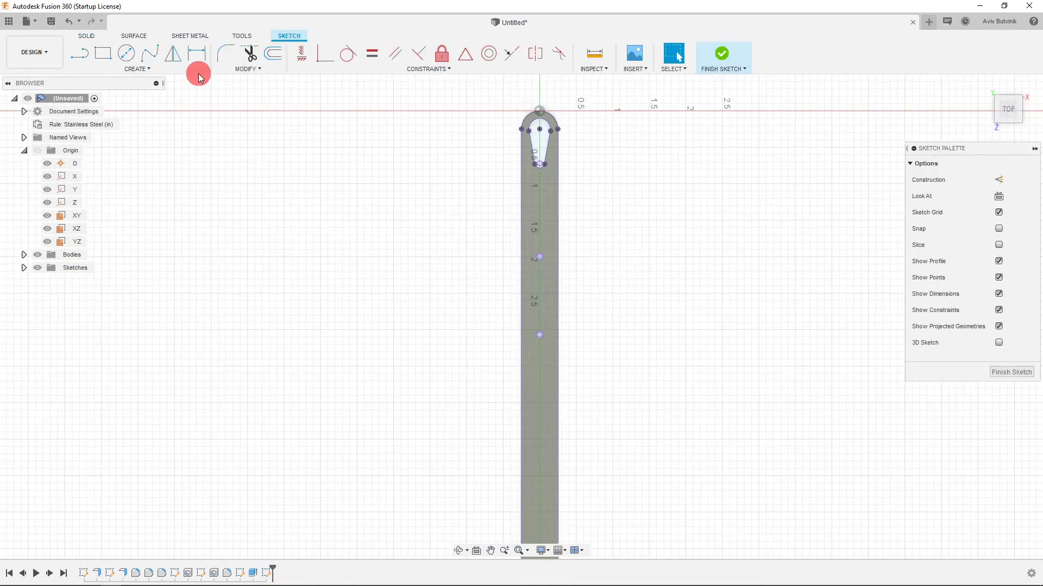
- Draw a three-point arc across the handle below the second grip hole, closing the grip outline with a rounded end, and finish the sketch
click(112, 69)
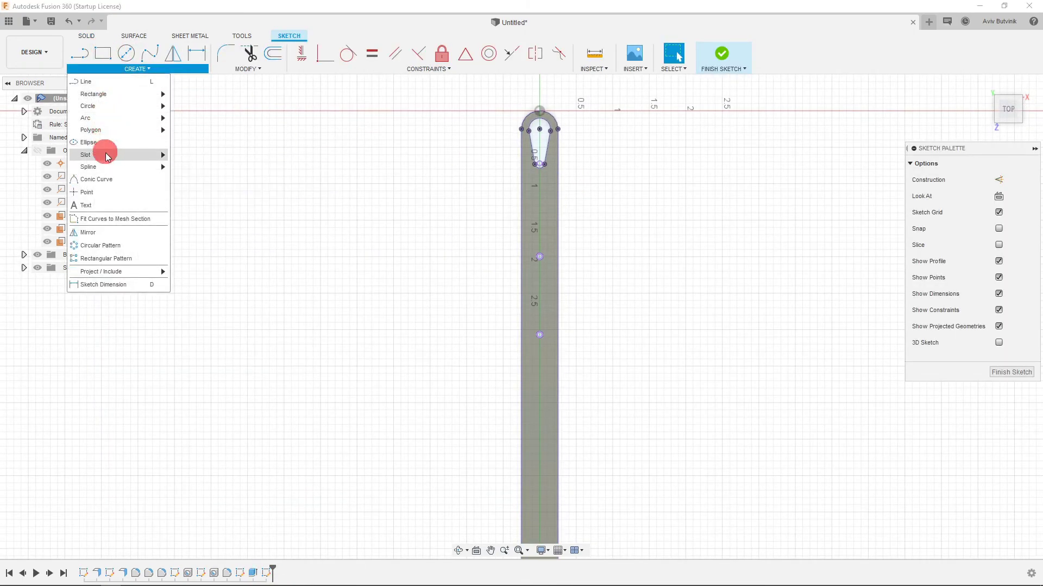
mouse_move(111, 124)
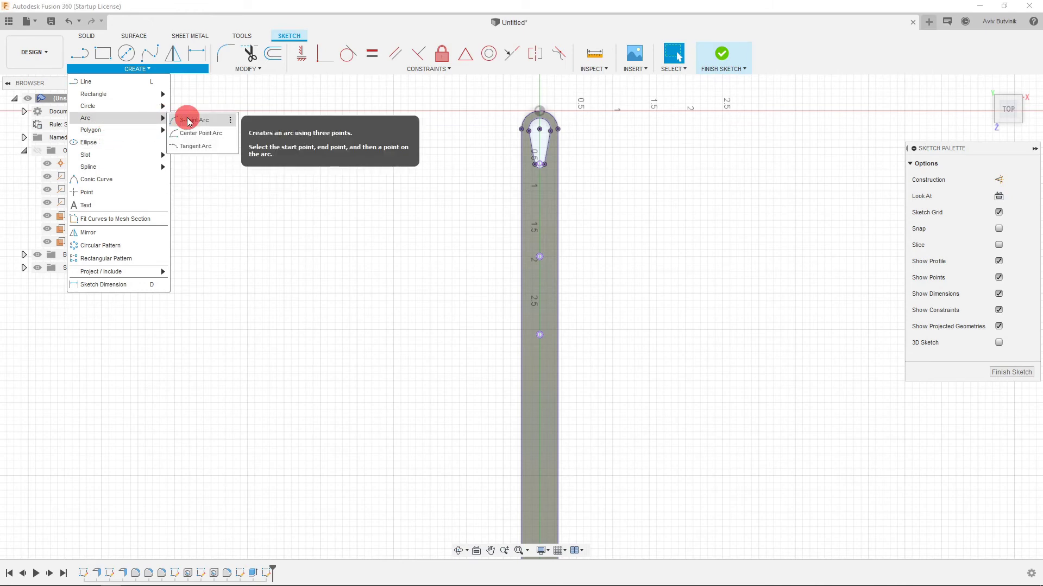
click(190, 146)
drag(543, 381, 555, 380)
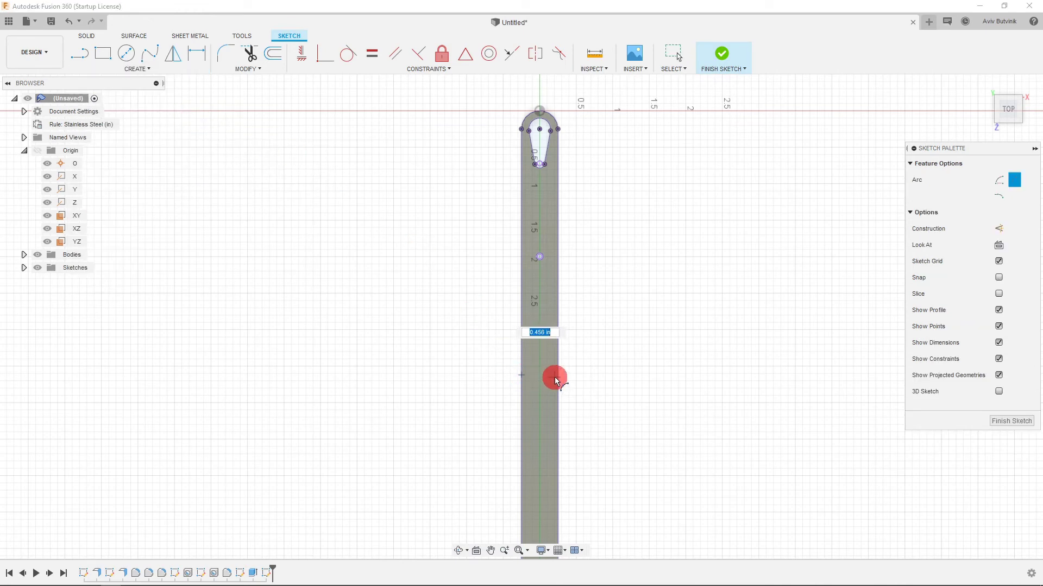
click(558, 378)
click(545, 398)
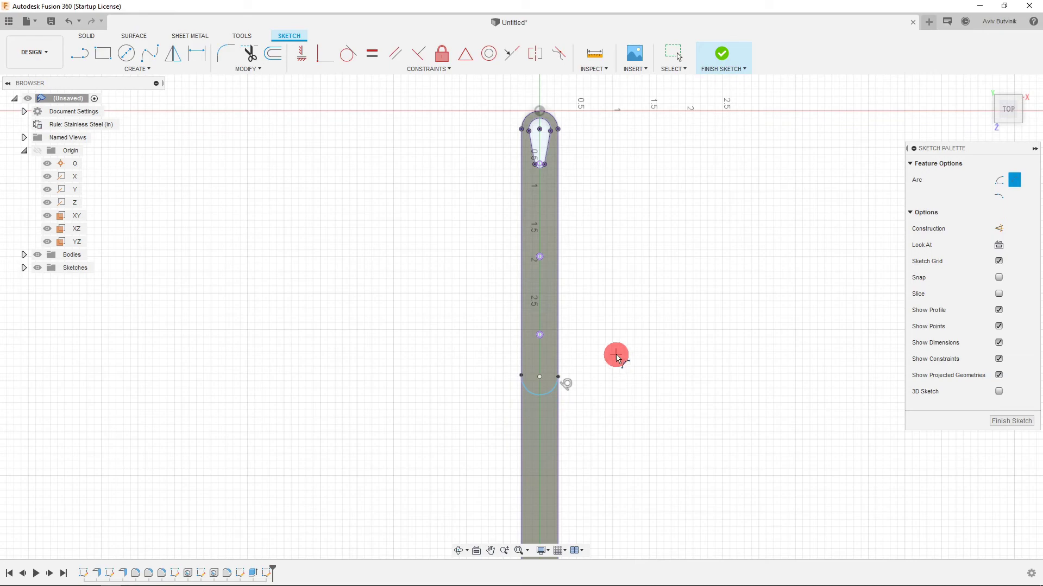
key(Escape)
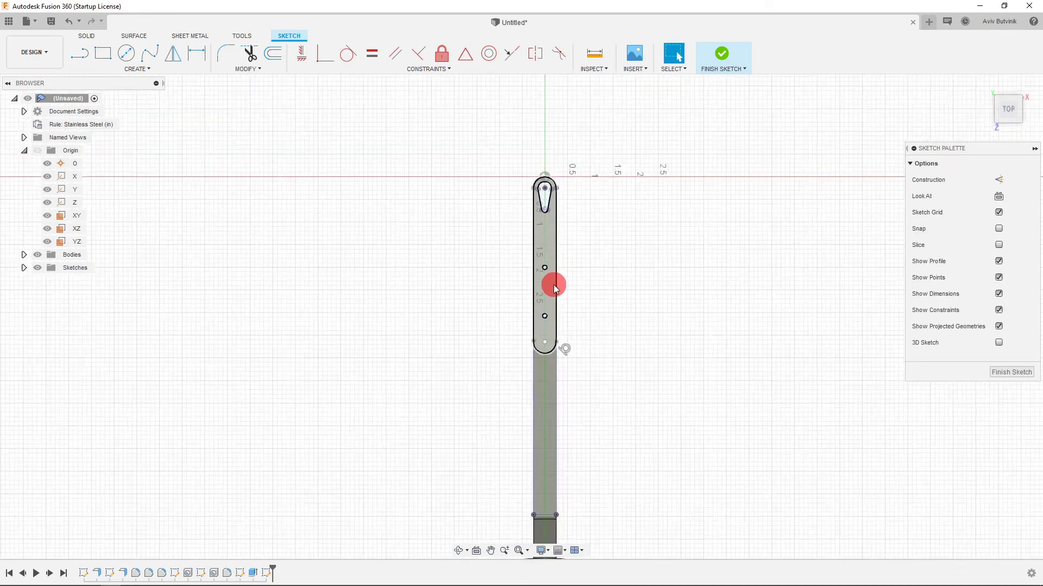
click(554, 286)
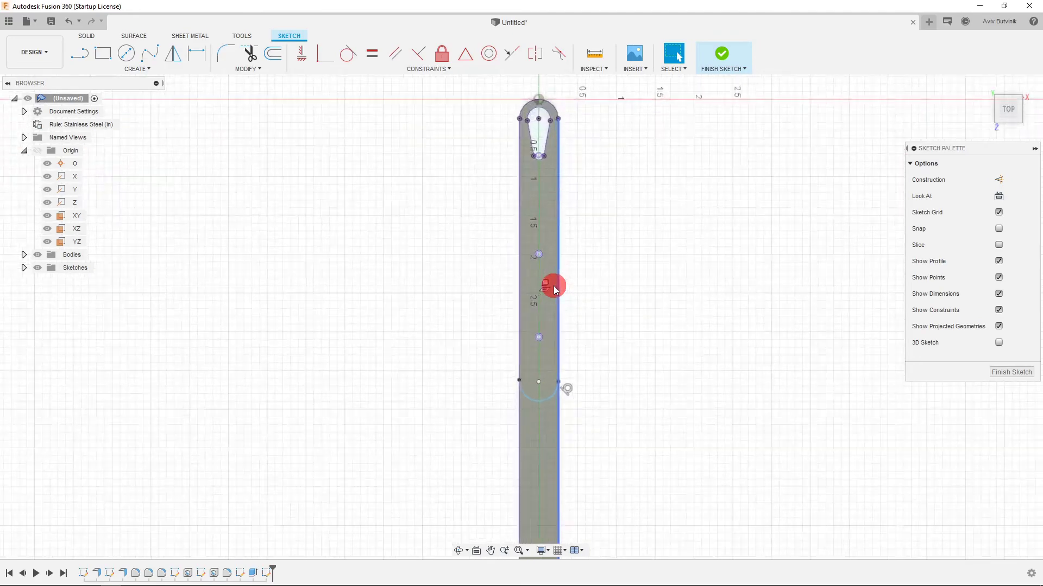
click(720, 57)
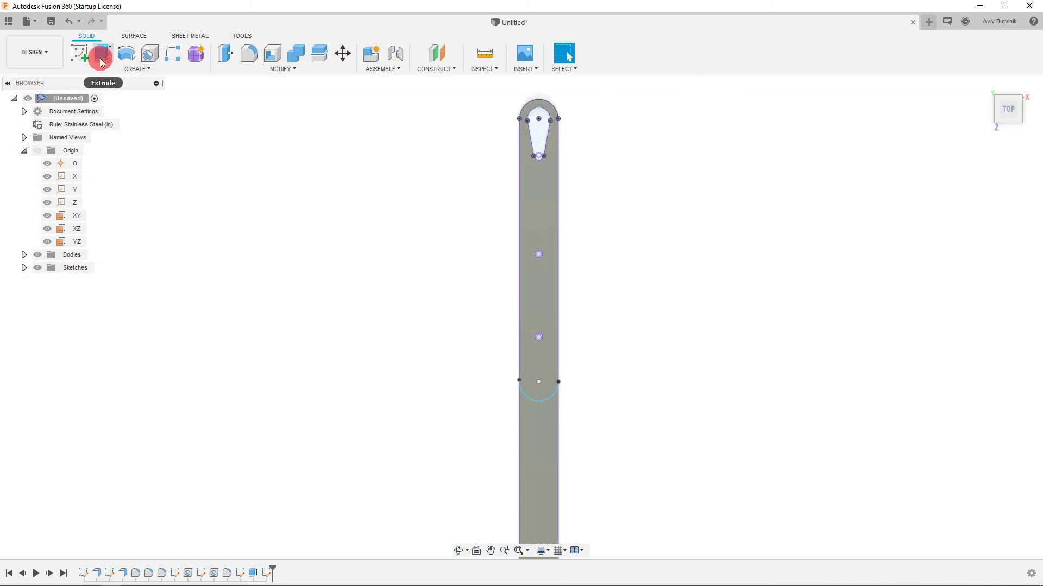
- Extrude the grip profile 0.208 in outward from the handle's top face as a new body
click(101, 62)
click(535, 272)
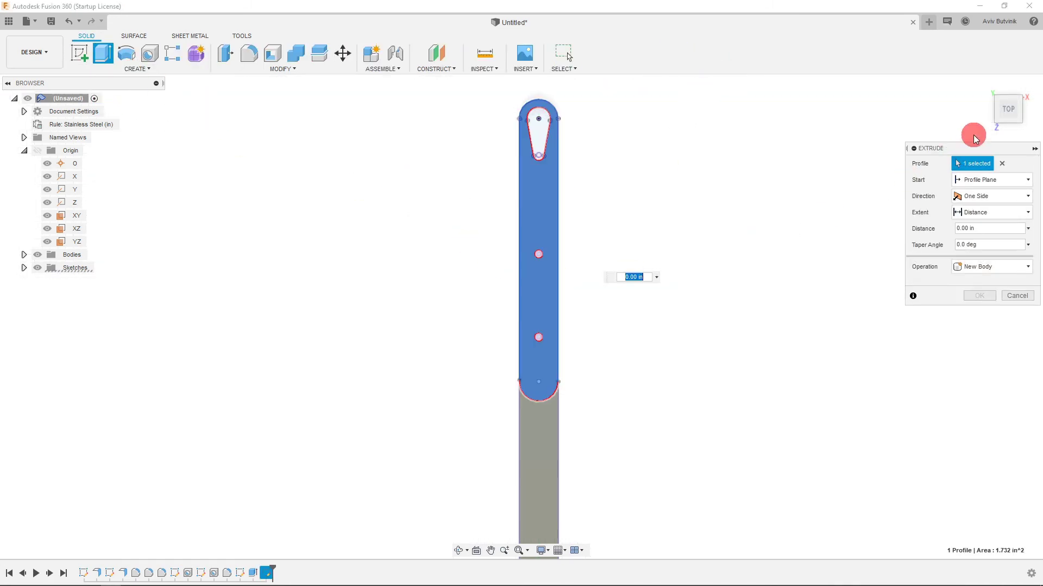
mouse_move(1031, 108)
click(1019, 113)
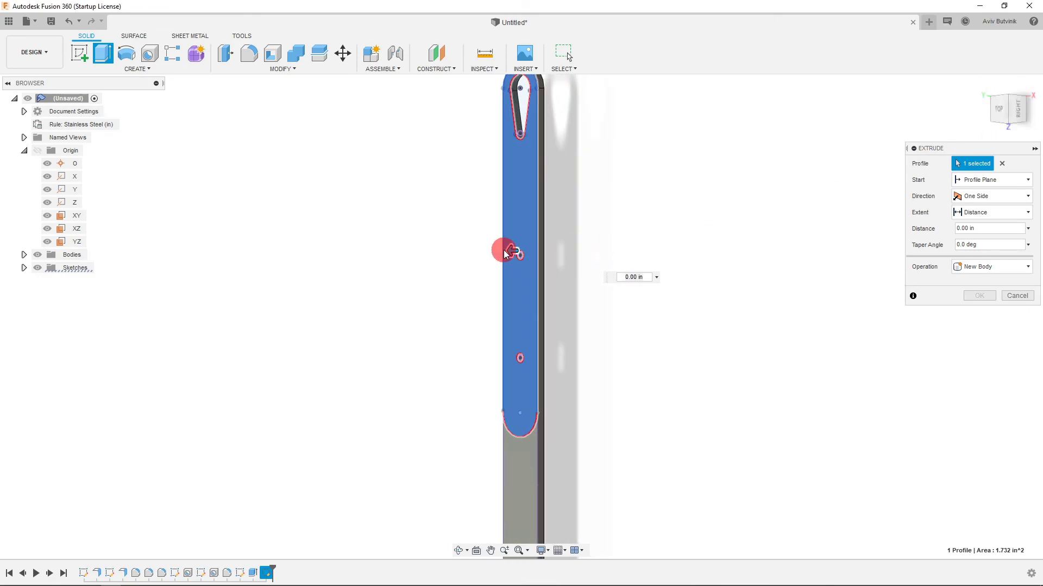
mouse_move(1039, 125)
click(1021, 111)
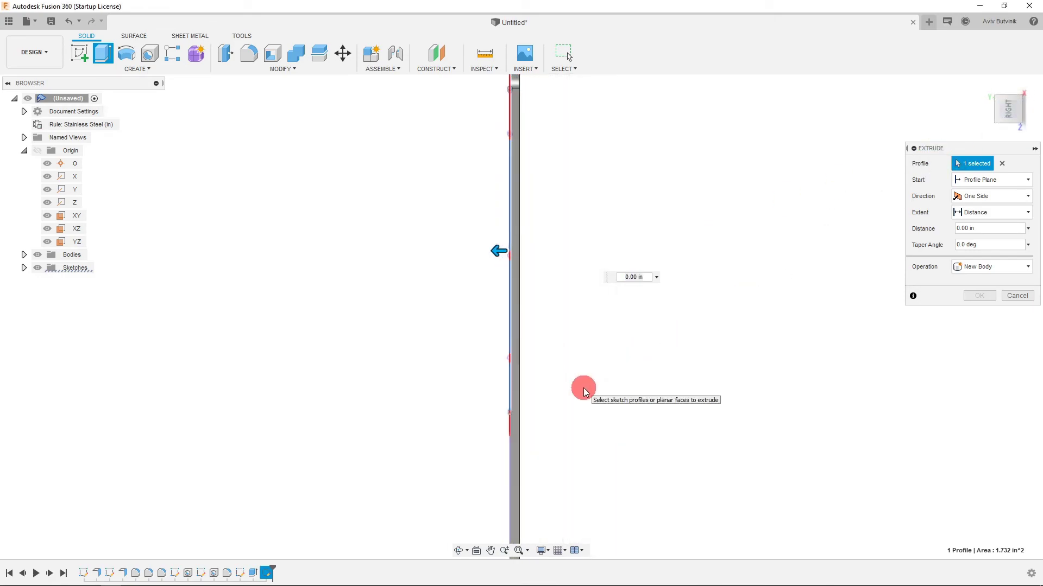
drag(509, 296, 484, 294)
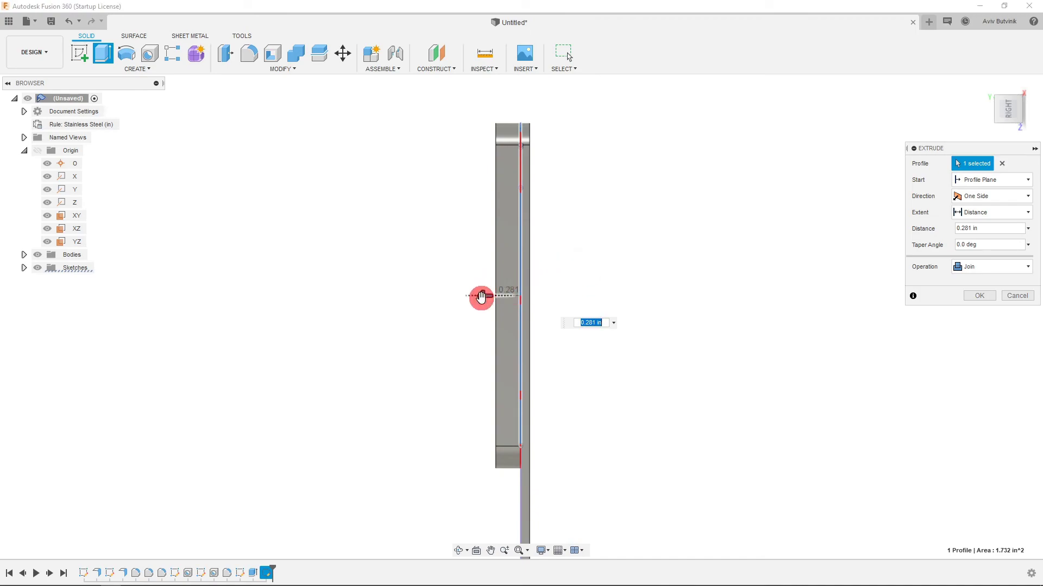
drag(482, 296, 488, 296)
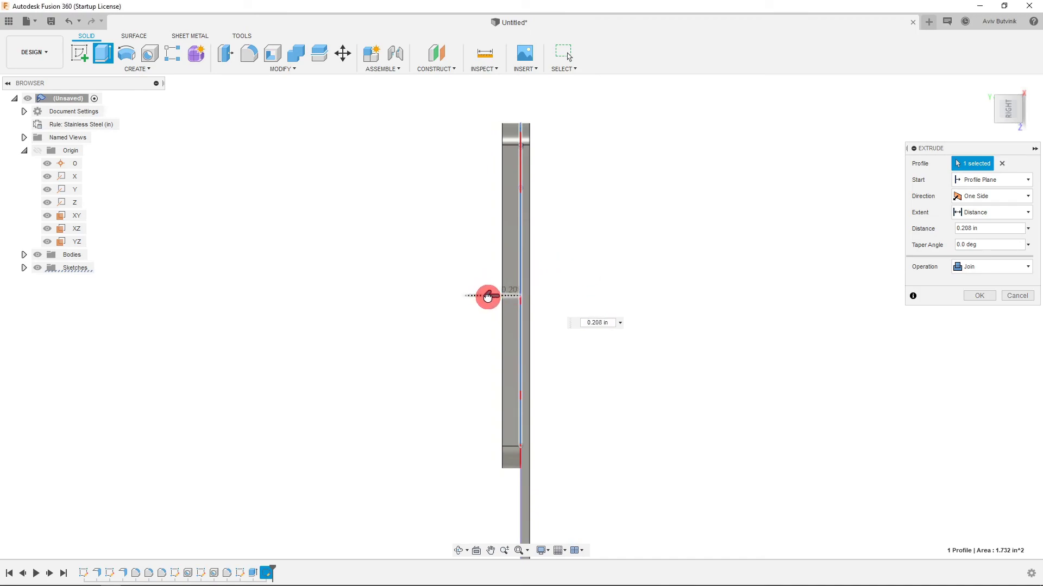
click(990, 268)
click(982, 321)
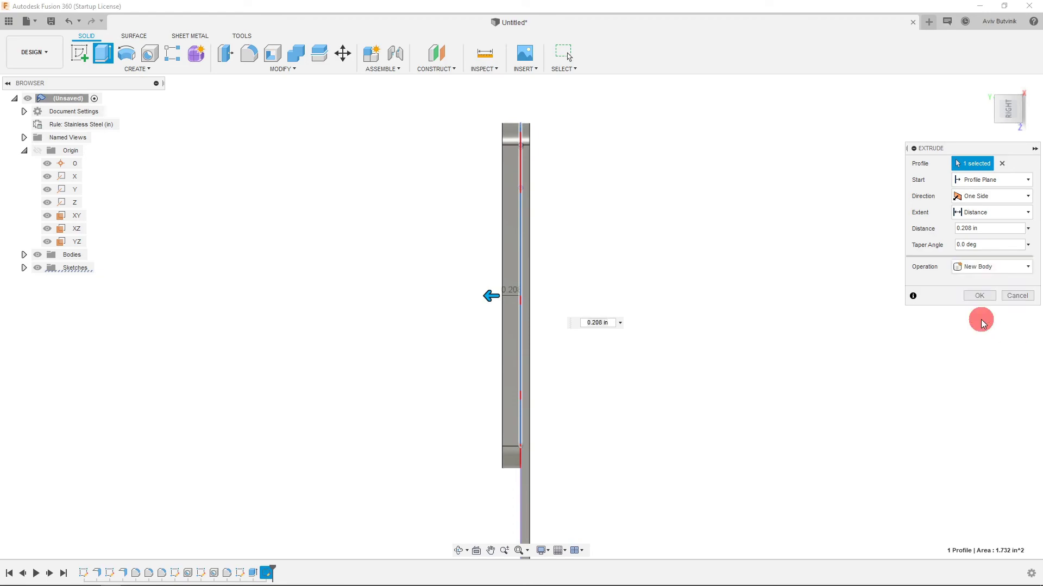
click(999, 113)
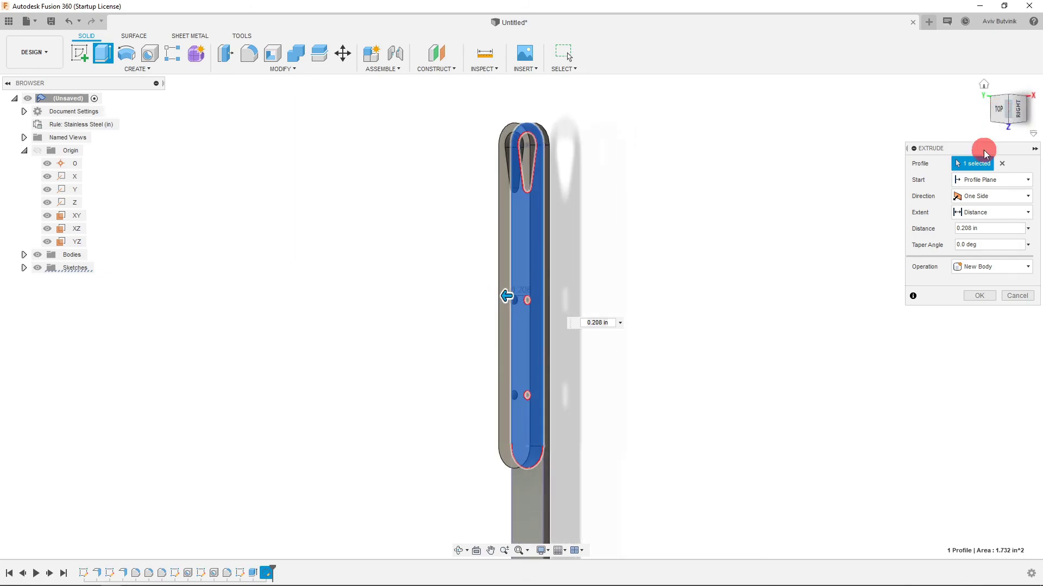
click(978, 296)
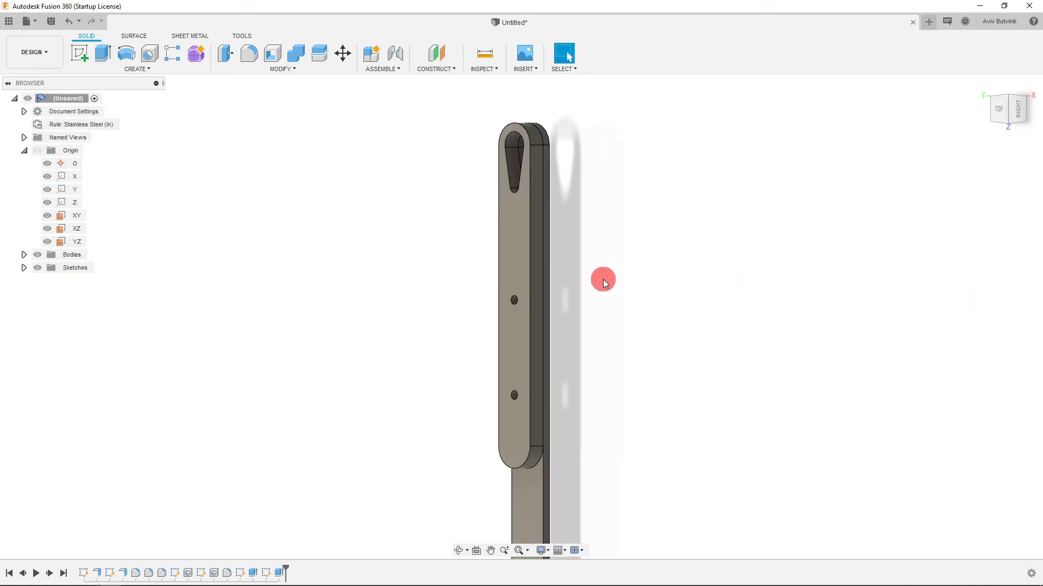
- Fillet the outer perimeter edge of the grip's top face with a 0.201 in constant radius
click(249, 53)
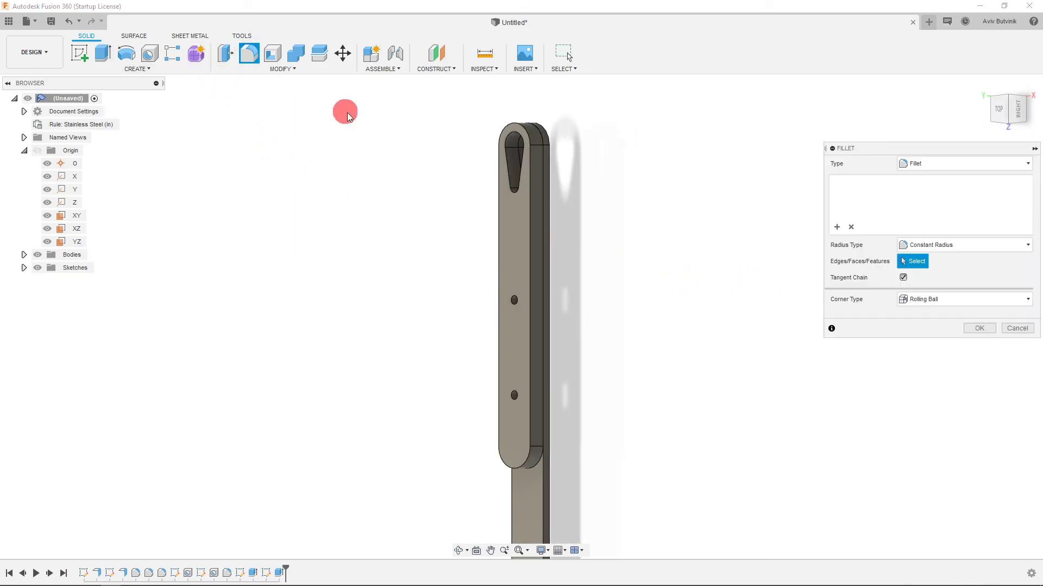
click(531, 225)
scroll(736, 228, up, 1)
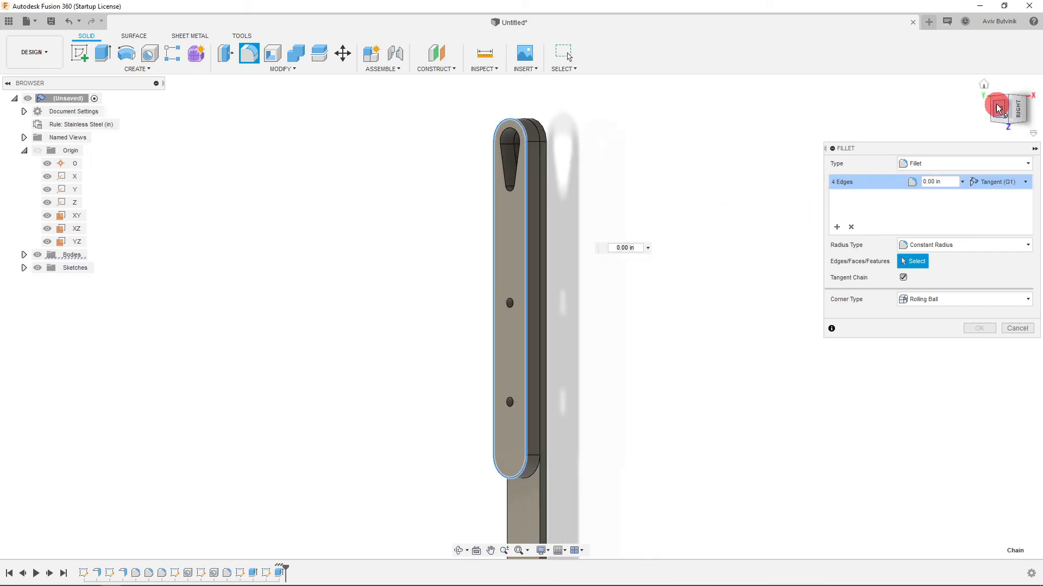
click(998, 108)
drag(558, 221, 552, 222)
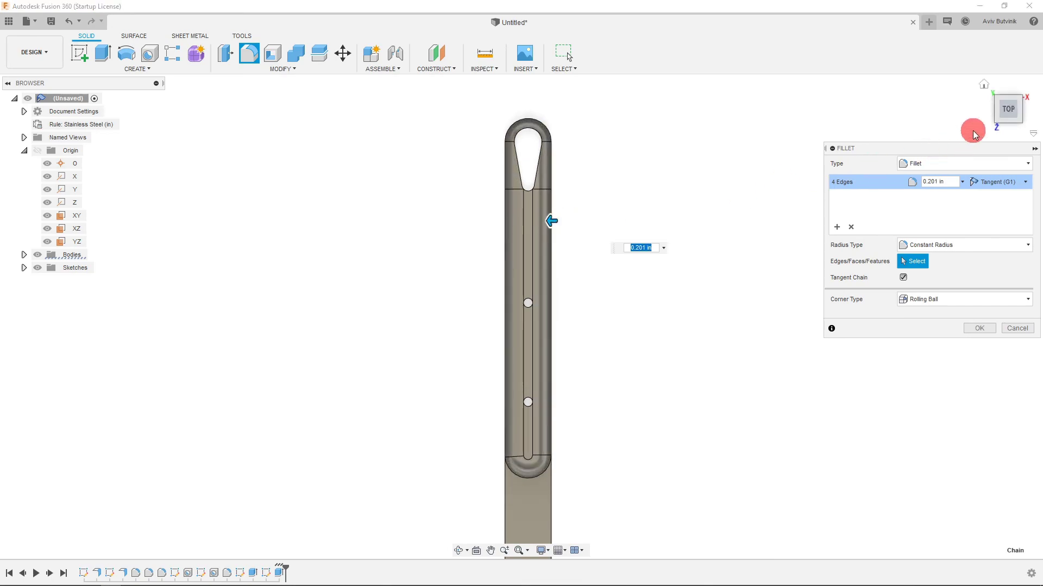
click(1029, 111)
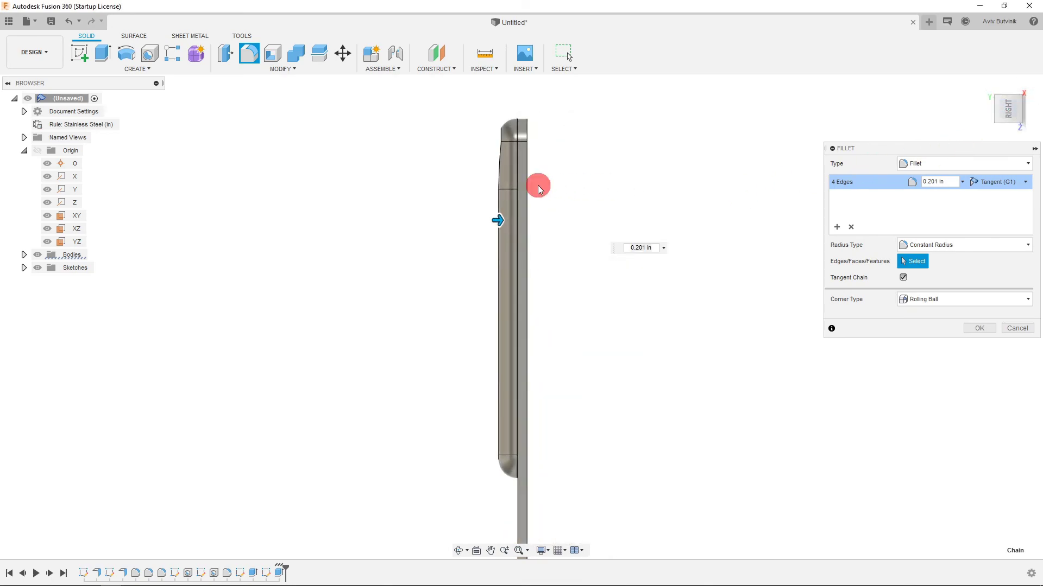
scroll(518, 126, up, 1)
scroll(520, 131, down, 2)
scroll(520, 131, up, 1)
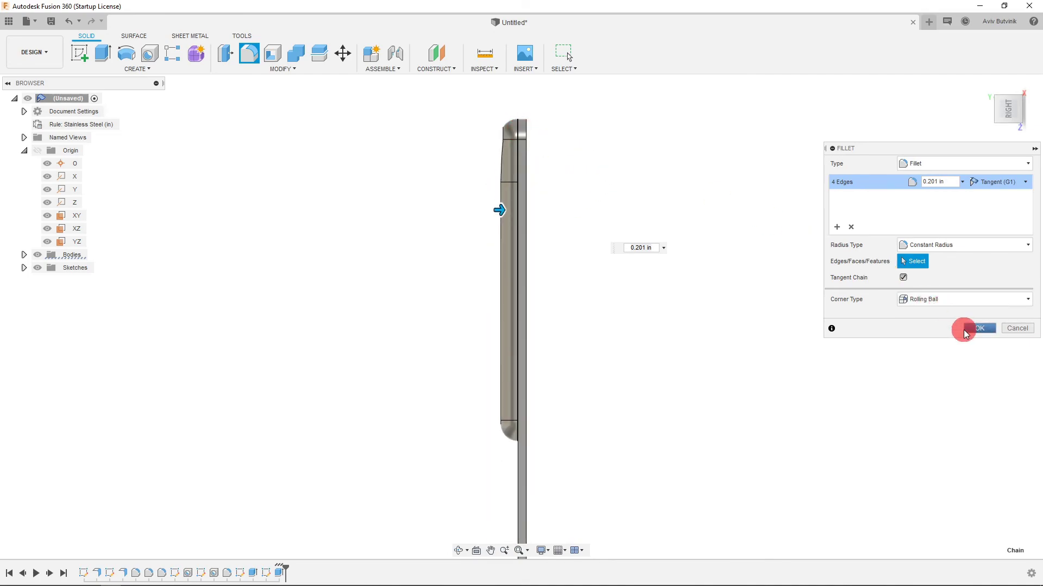
mouse_move(1005, 107)
mouse_down()
mouse_move(992, 116)
mouse_move(1001, 112)
mouse_up()
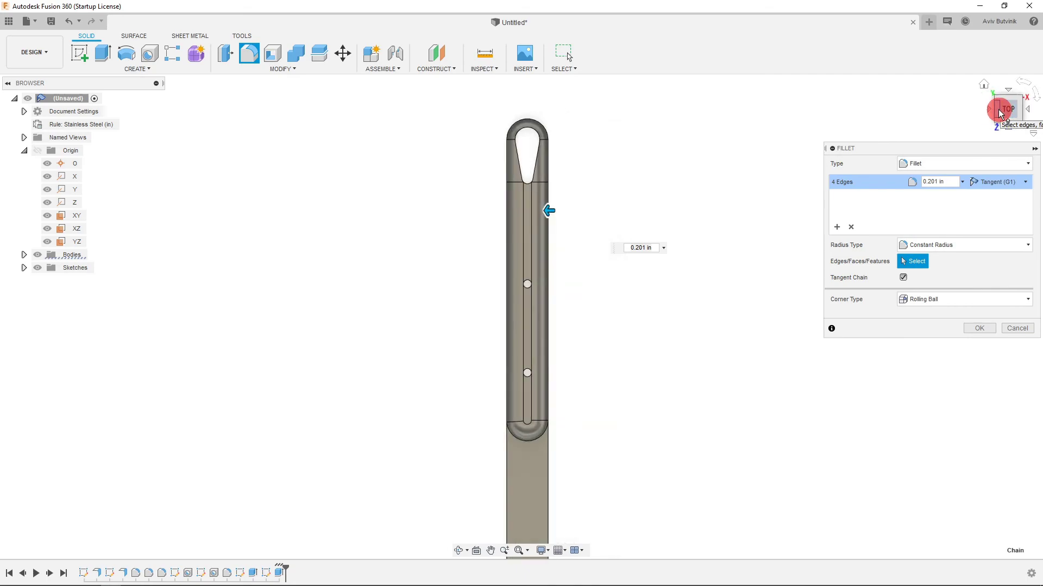
click(1027, 112)
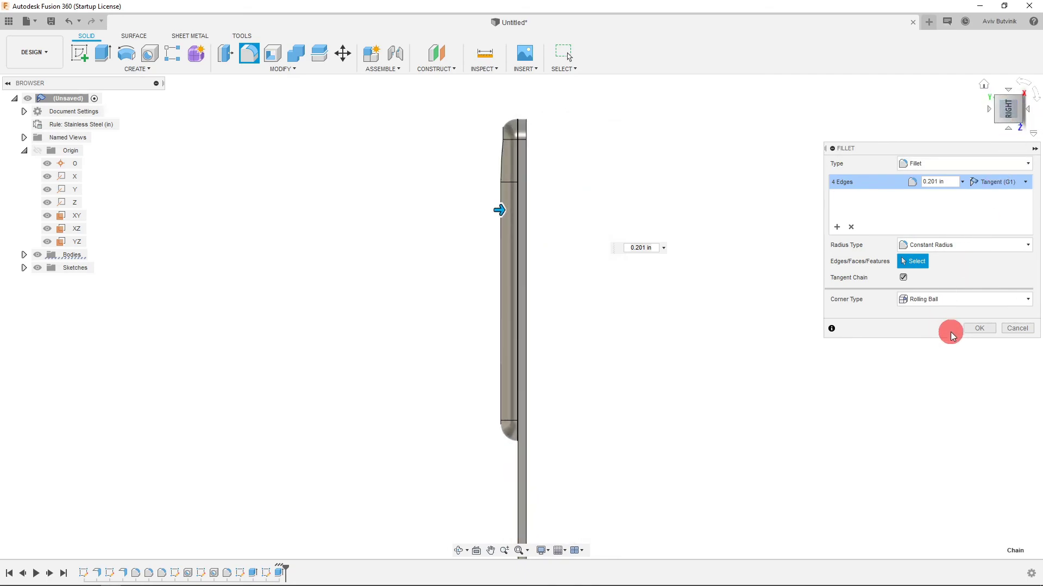
click(979, 328)
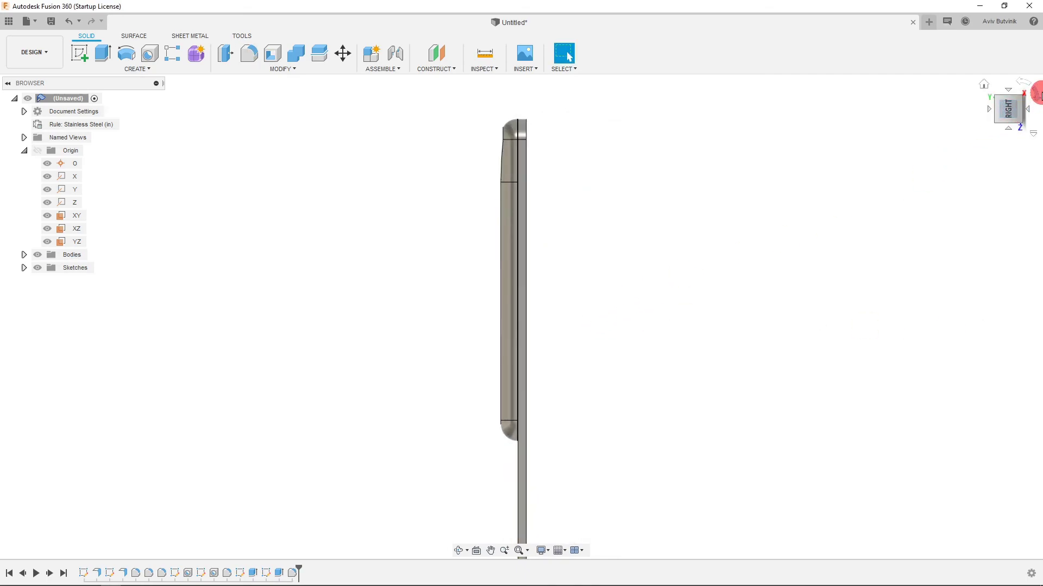
- Check in an upright side view where the XZ origin plane runs relative to the handle and grip
click(1038, 94)
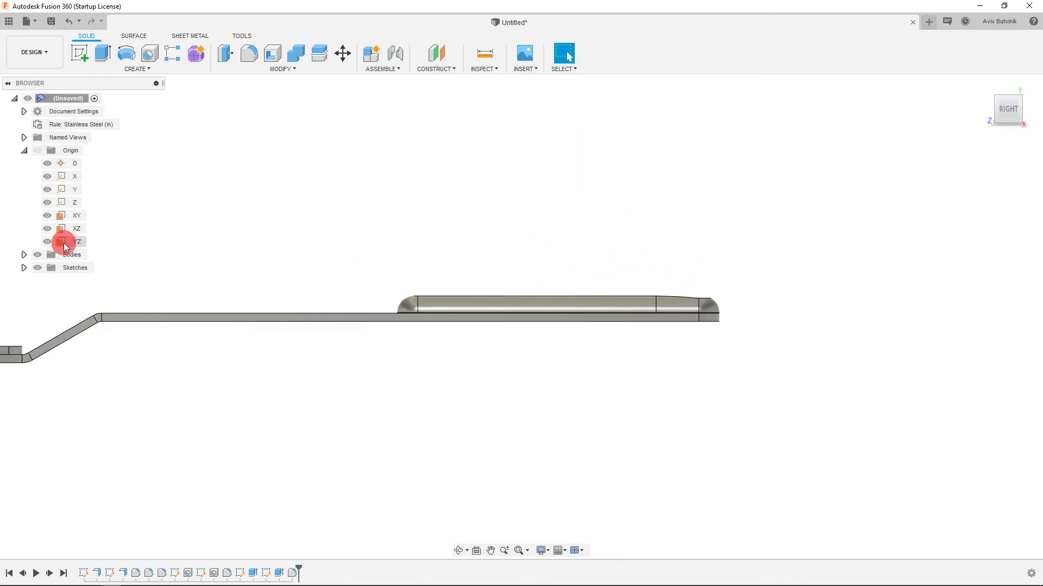
click(65, 232)
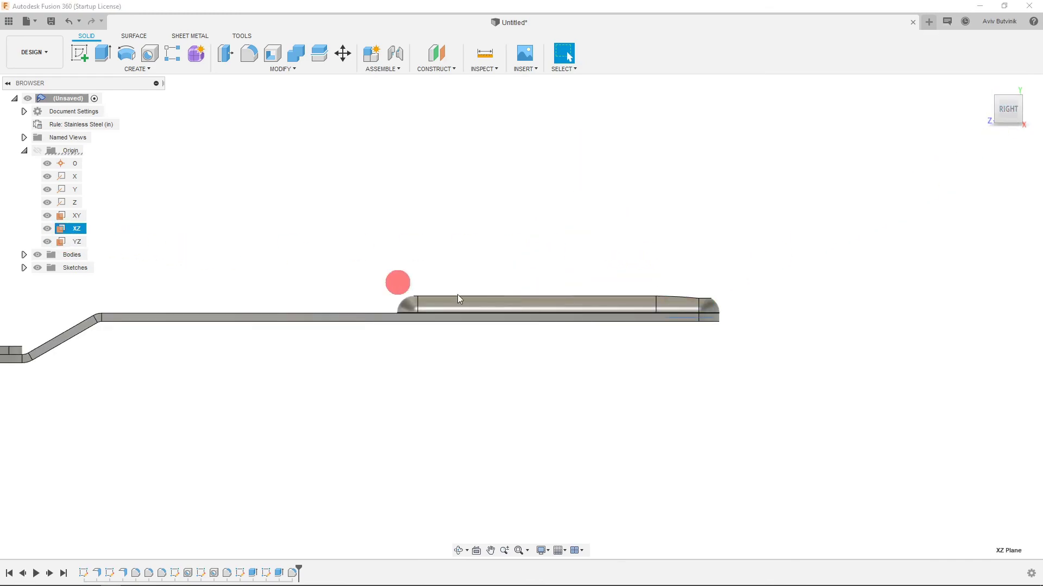
scroll(554, 310, up, 2)
scroll(851, 337, down, 1)
scroll(780, 333, up, 3)
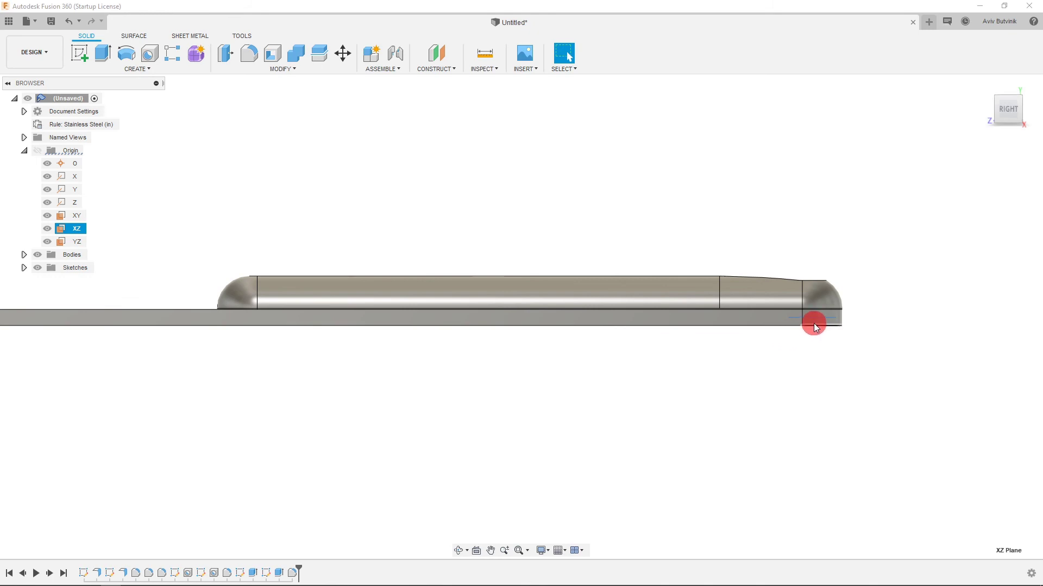
scroll(804, 331, down, 2)
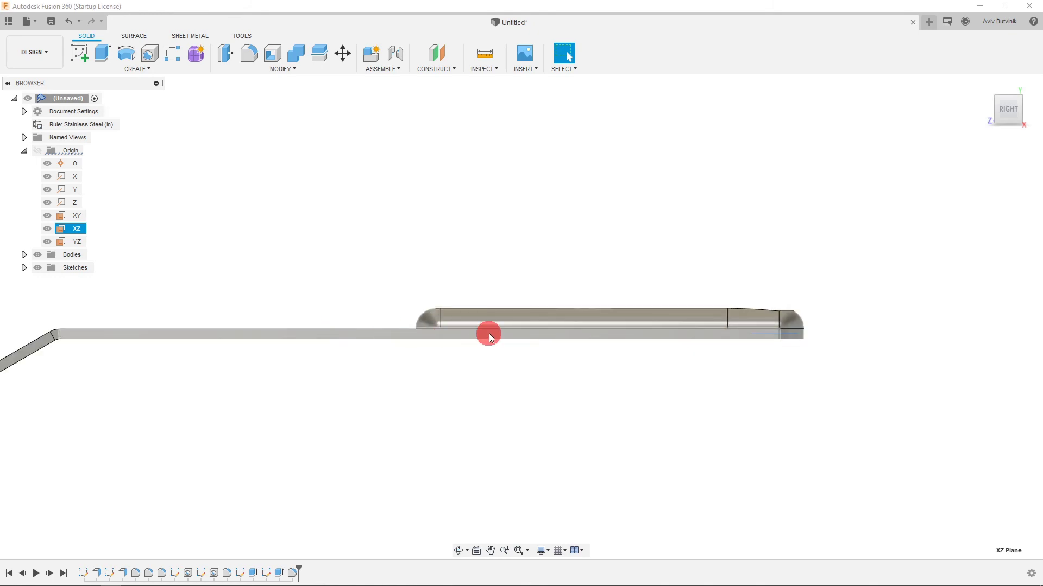
scroll(551, 333, up, 2)
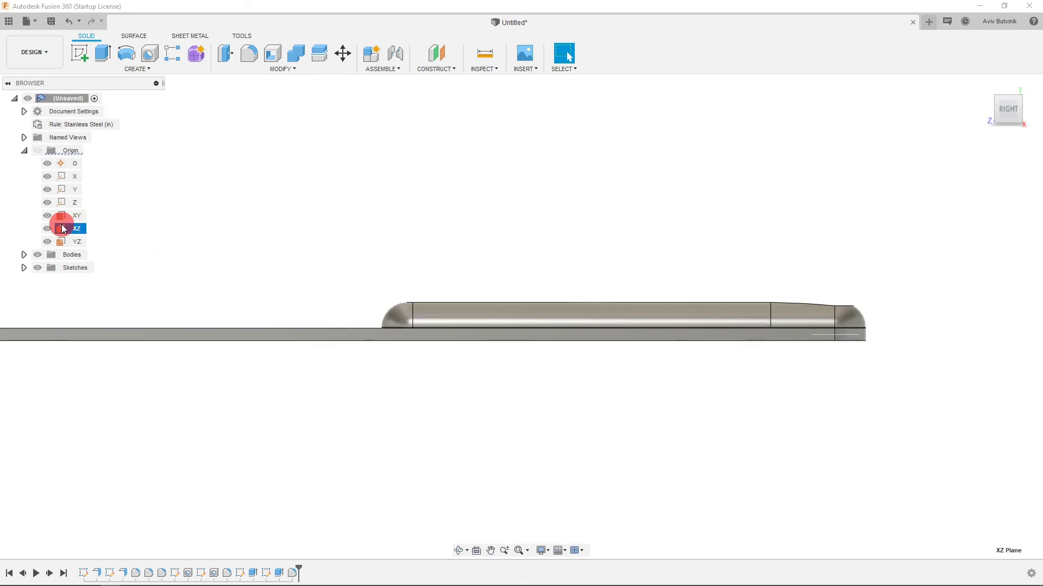
- Mirror the filleted grip body across the XZ origin plane onto the opposite face of the handle
click(145, 69)
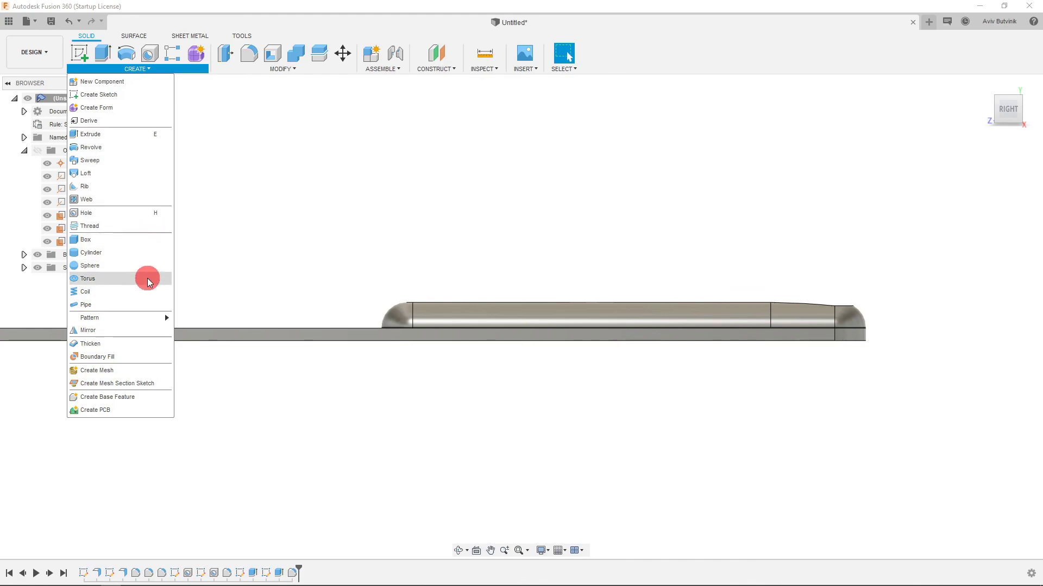
click(144, 330)
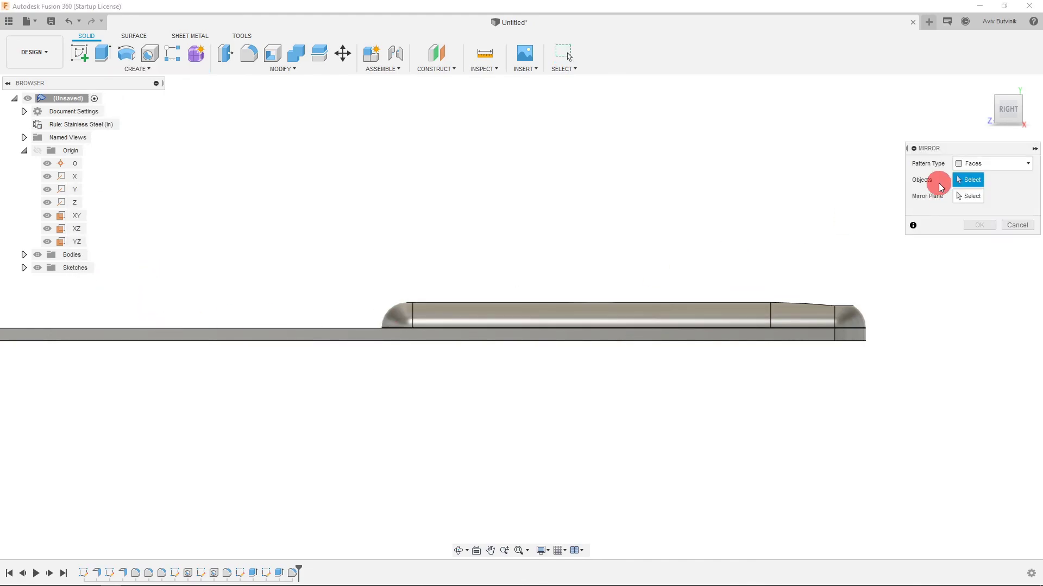
click(962, 163)
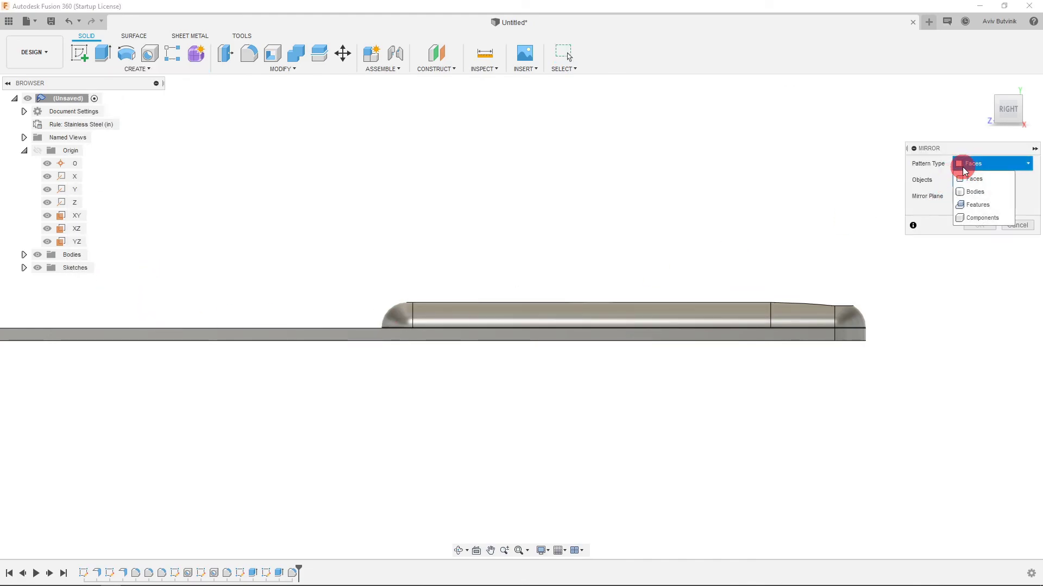
click(976, 193)
click(779, 319)
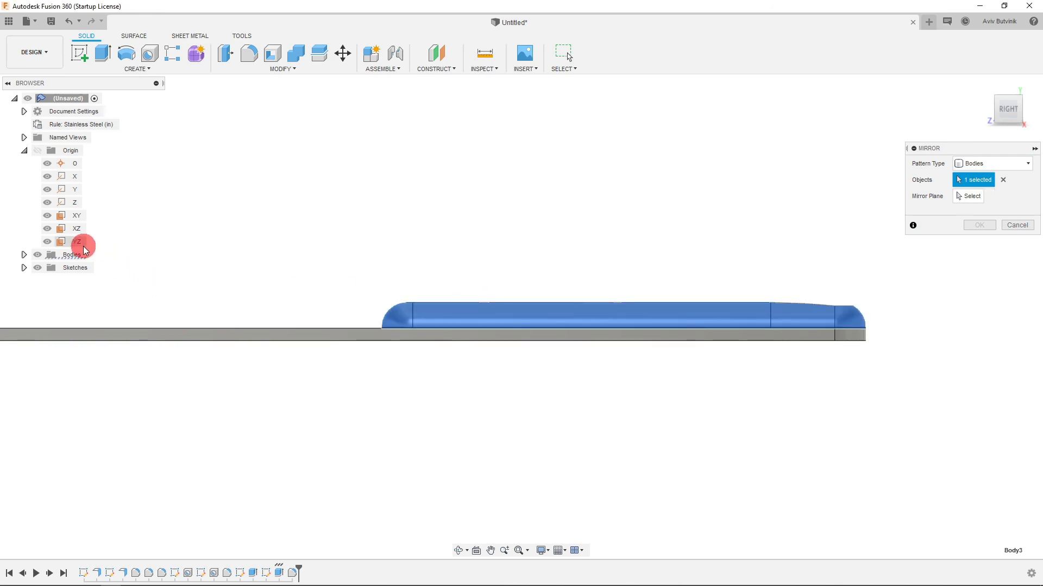
click(966, 196)
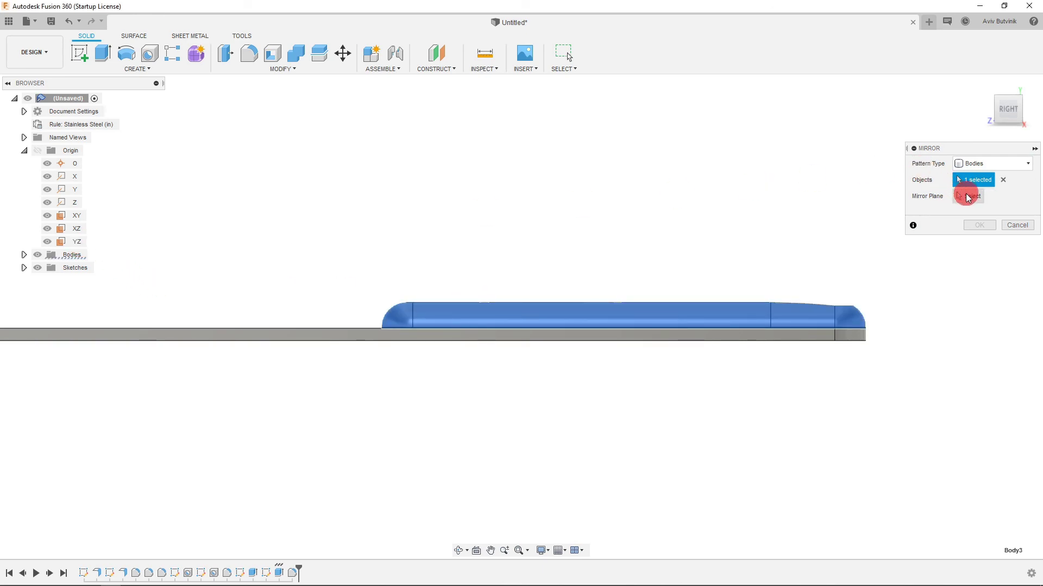
click(84, 245)
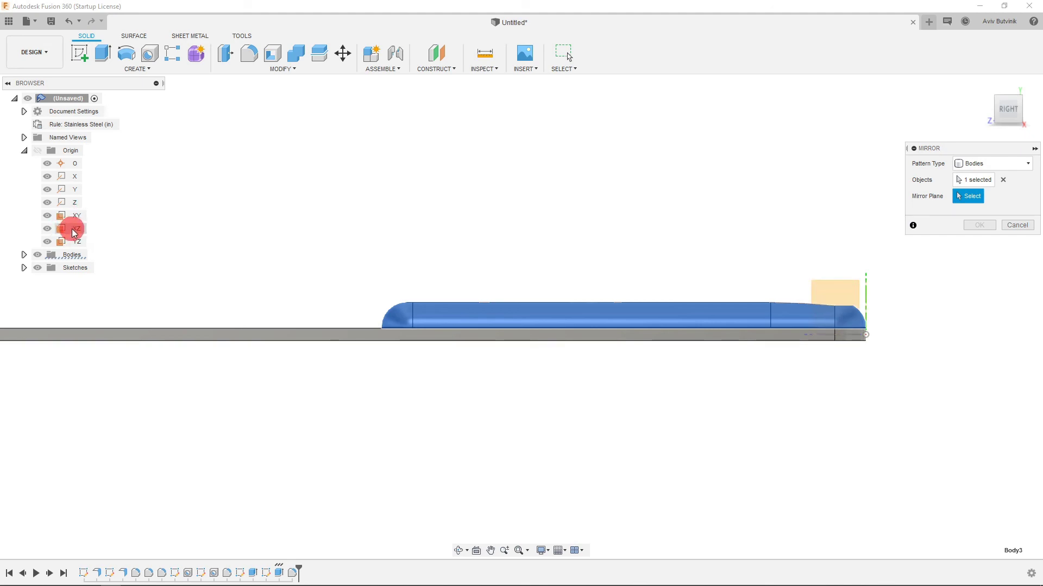
click(75, 233)
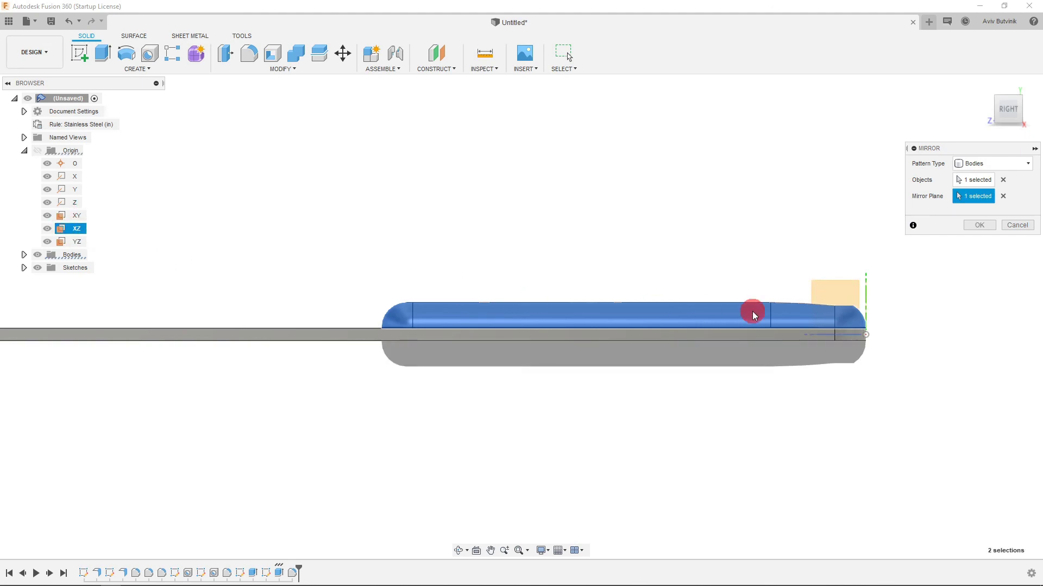
scroll(912, 316, down, 1)
scroll(914, 321, up, 2)
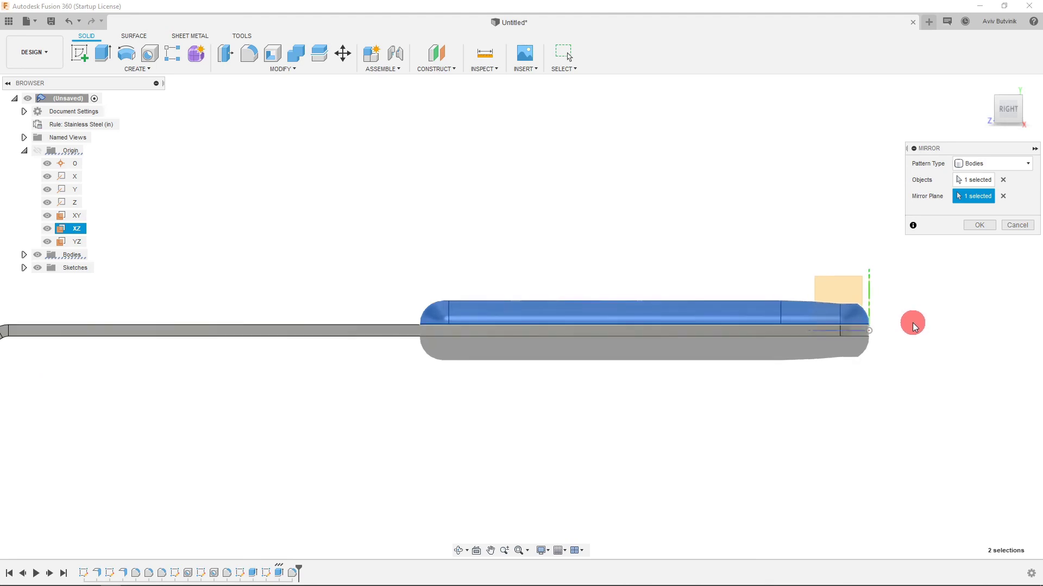
click(967, 226)
scroll(939, 251, down, 3)
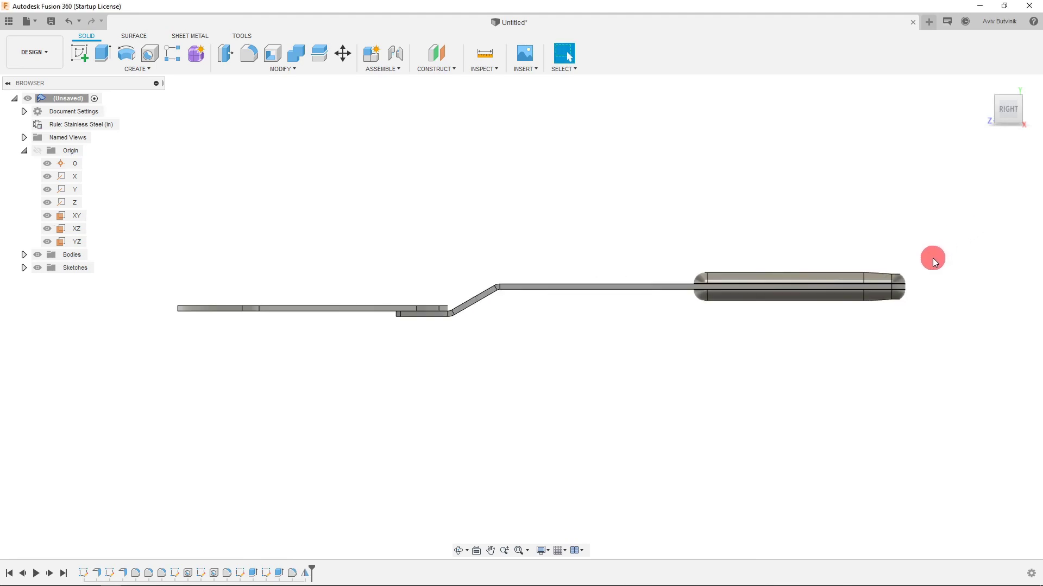
- Change the visual style of the spatula to a shaded display without edge lines
mouse_move(1005, 101)
mouse_down()
mouse_move(996, 112)
mouse_move(1002, 105)
mouse_up()
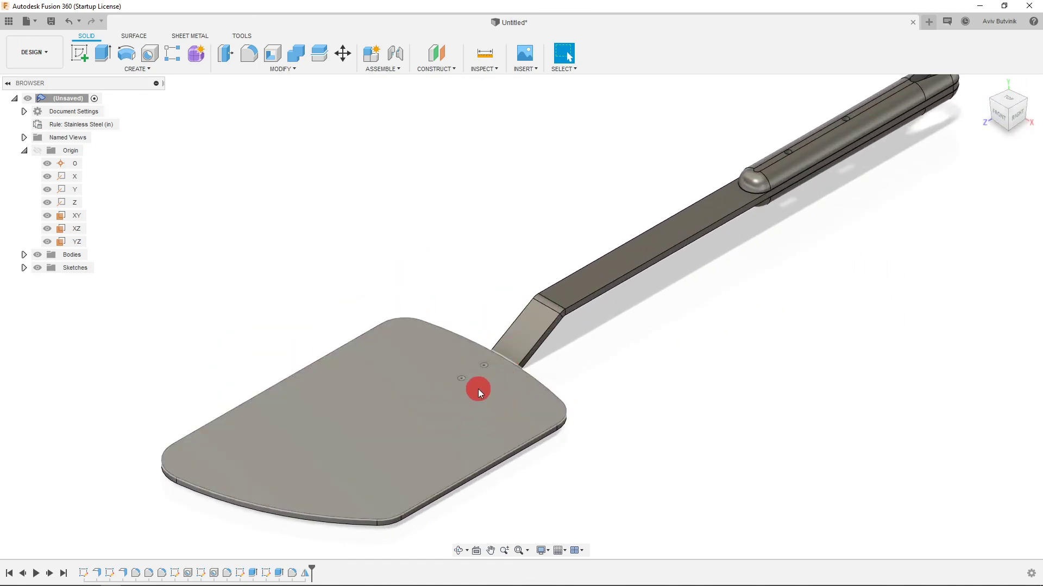
scroll(574, 444, up, 1)
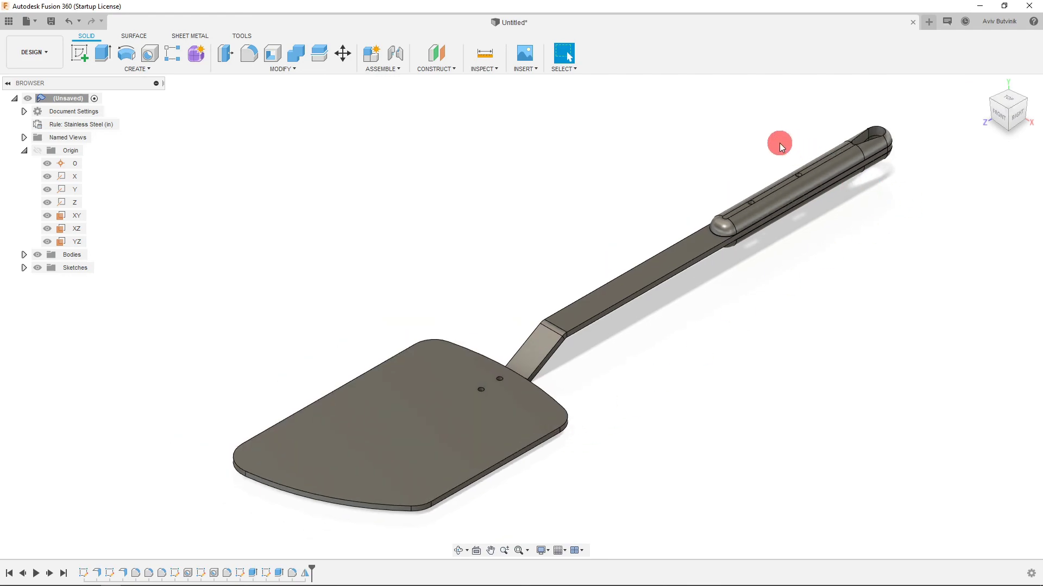
scroll(784, 145, up, 5)
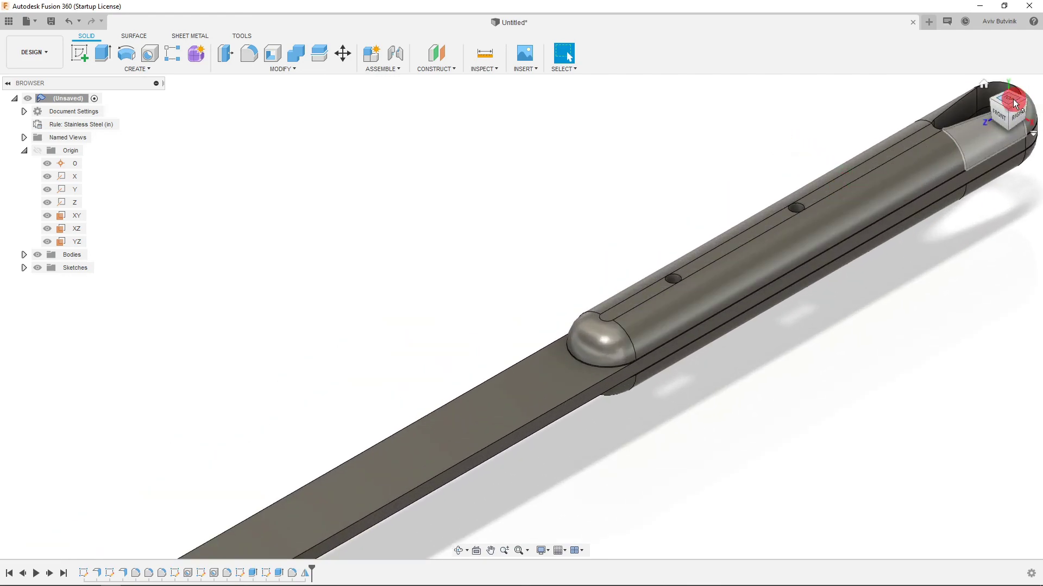
click(1009, 98)
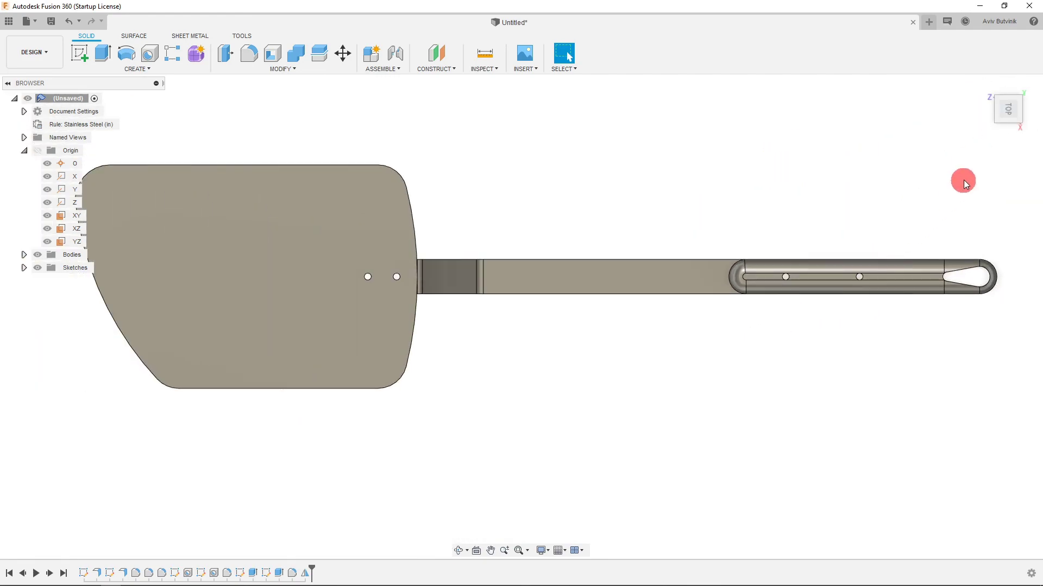
click(1009, 123)
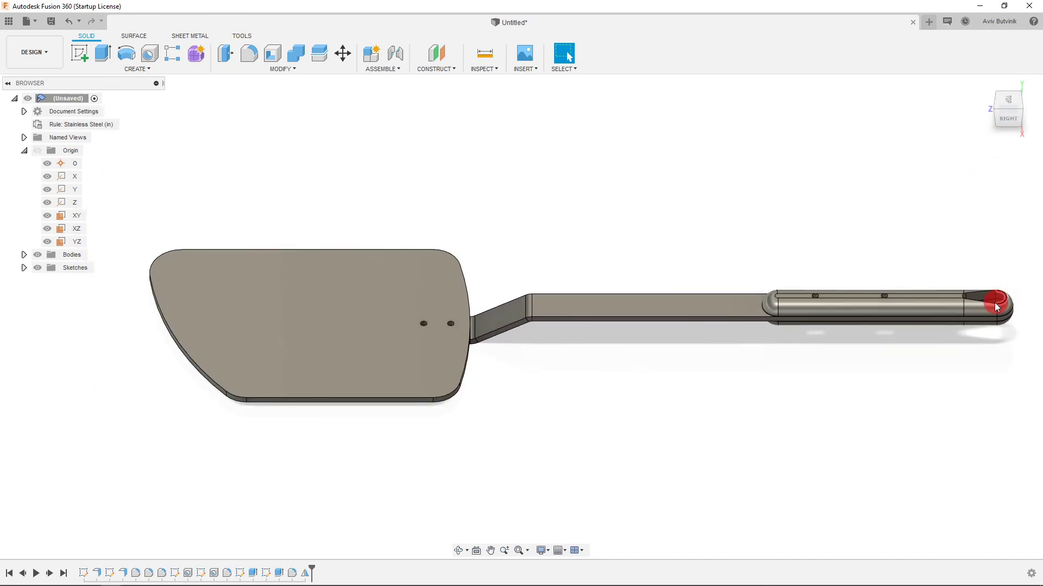
click(541, 551)
mouse_move(584, 451)
click(684, 459)
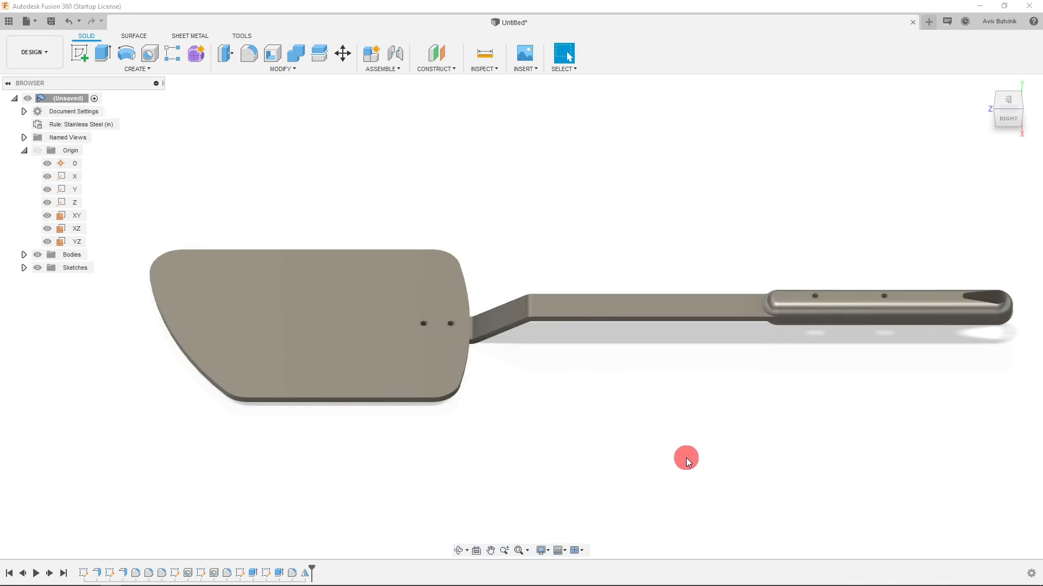
- Examine the completed spatula and its two grips in a side view, an angled view from above and an isometric view
click(1005, 121)
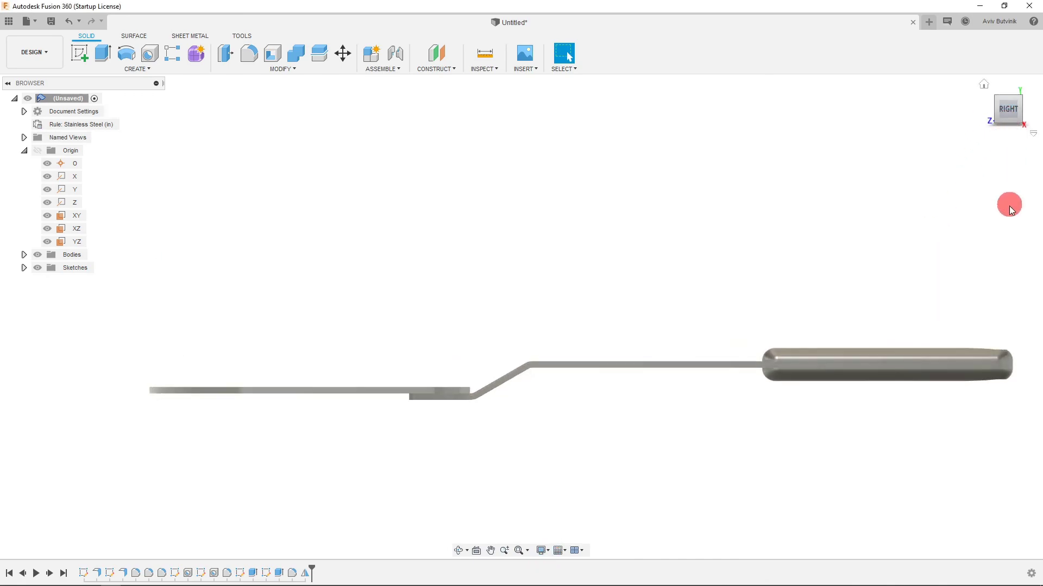
scroll(1013, 372, up, 3)
scroll(934, 327, down, 3)
scroll(748, 314, up, 1)
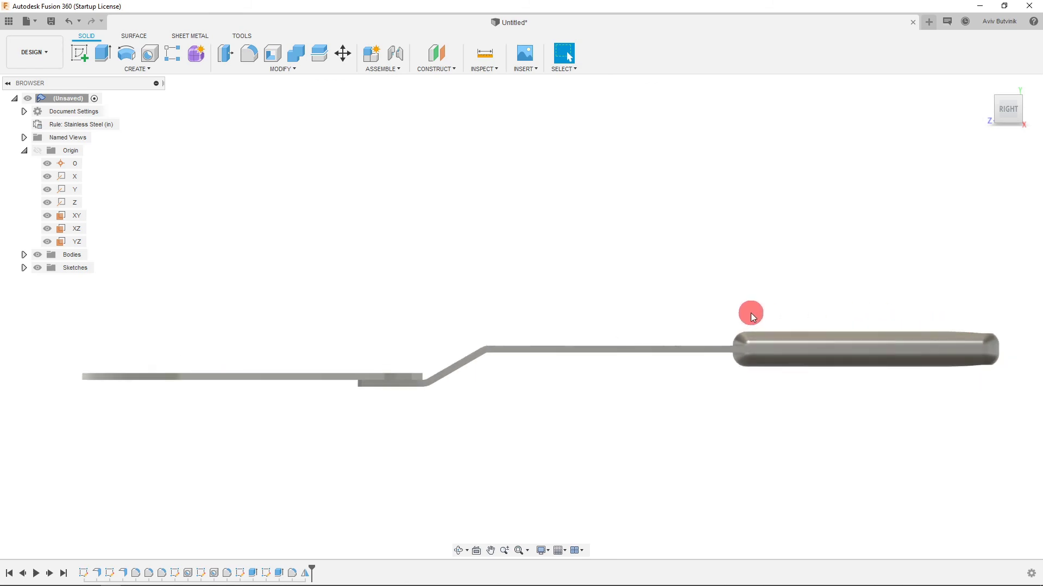
click(1005, 104)
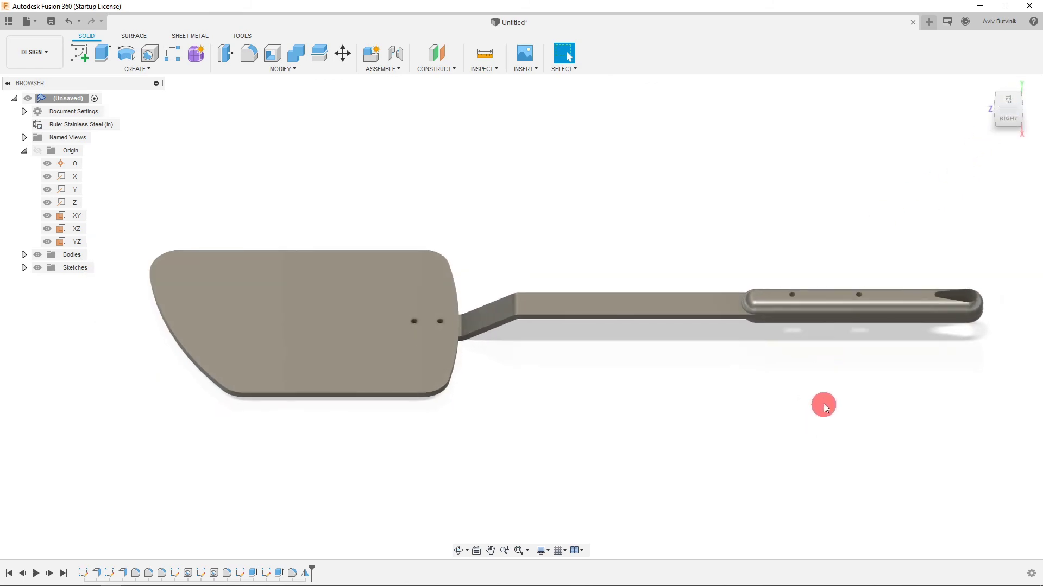
click(998, 107)
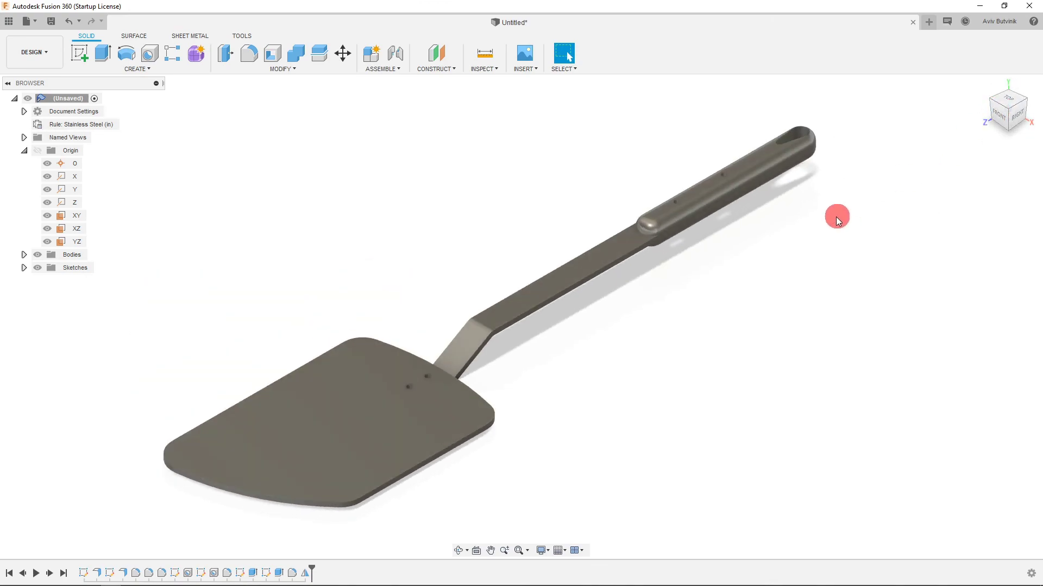